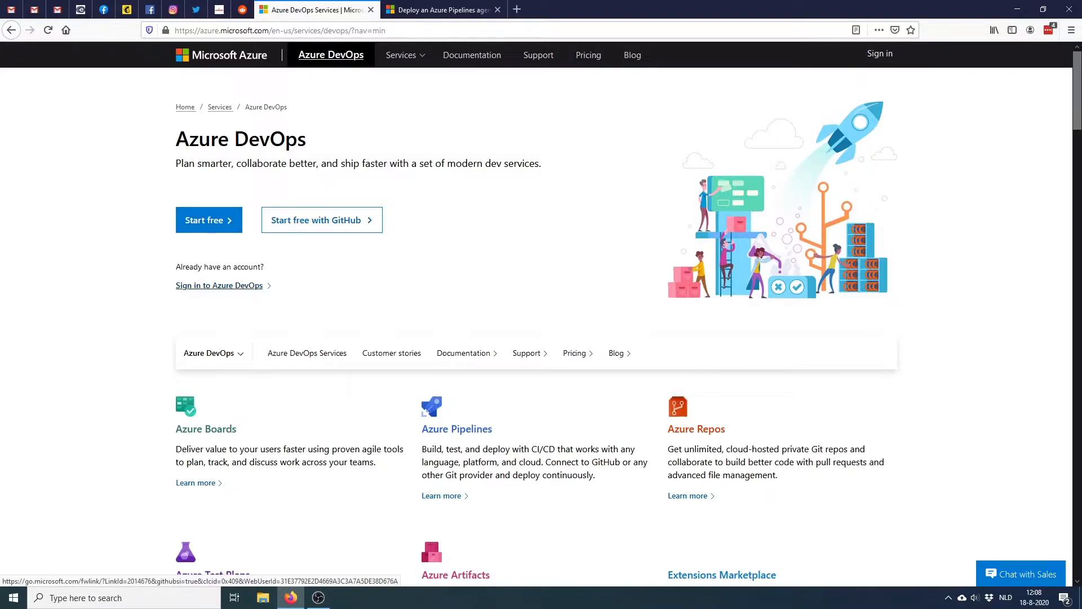
Sign in with the work account to reach the escaperoom071 Projects home
left_click(220, 286)
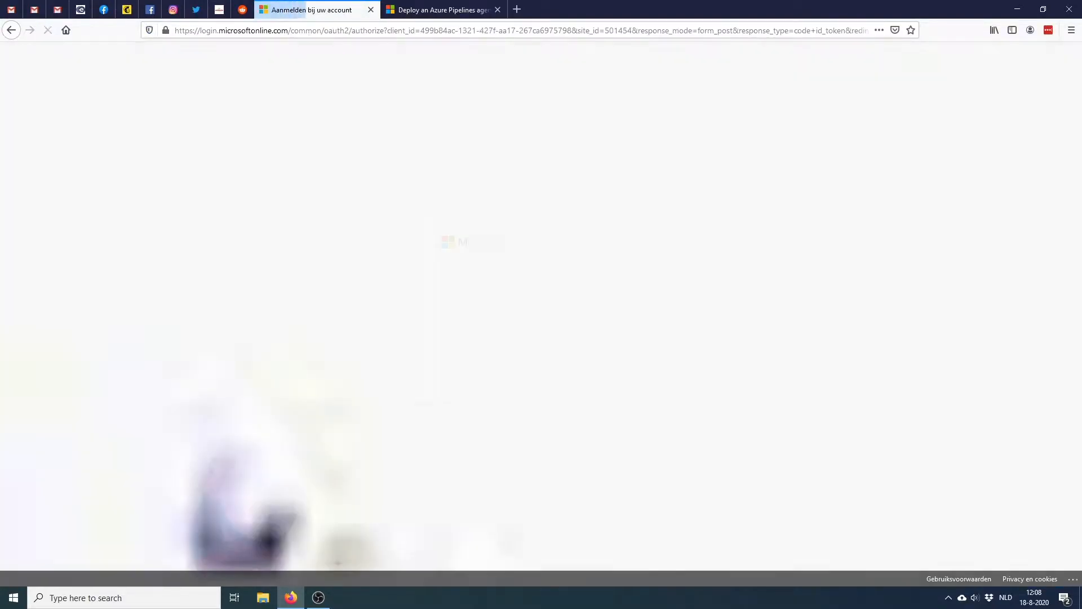
left_click(519, 301)
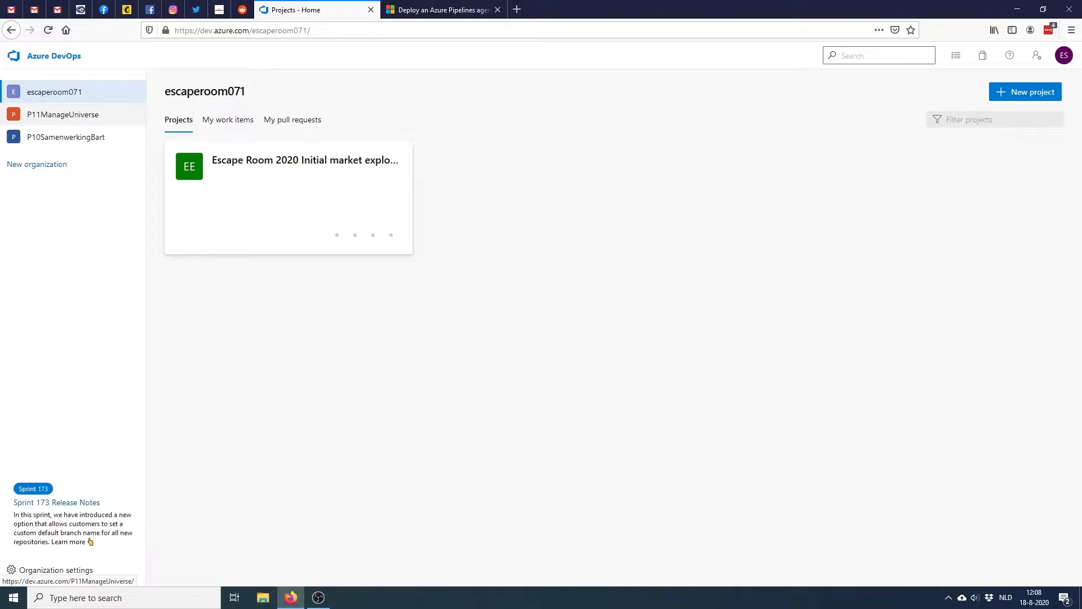
Switch to P11ManageUniverse, open Manage the Universe, and view the current sprint taskboard
left_click(63, 114)
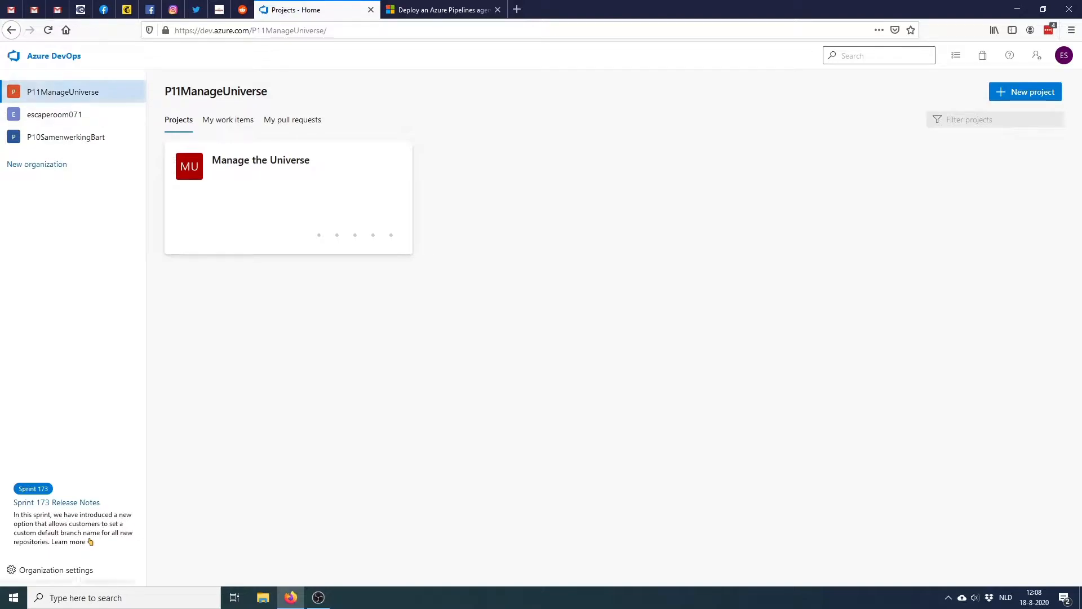
left_click(261, 161)
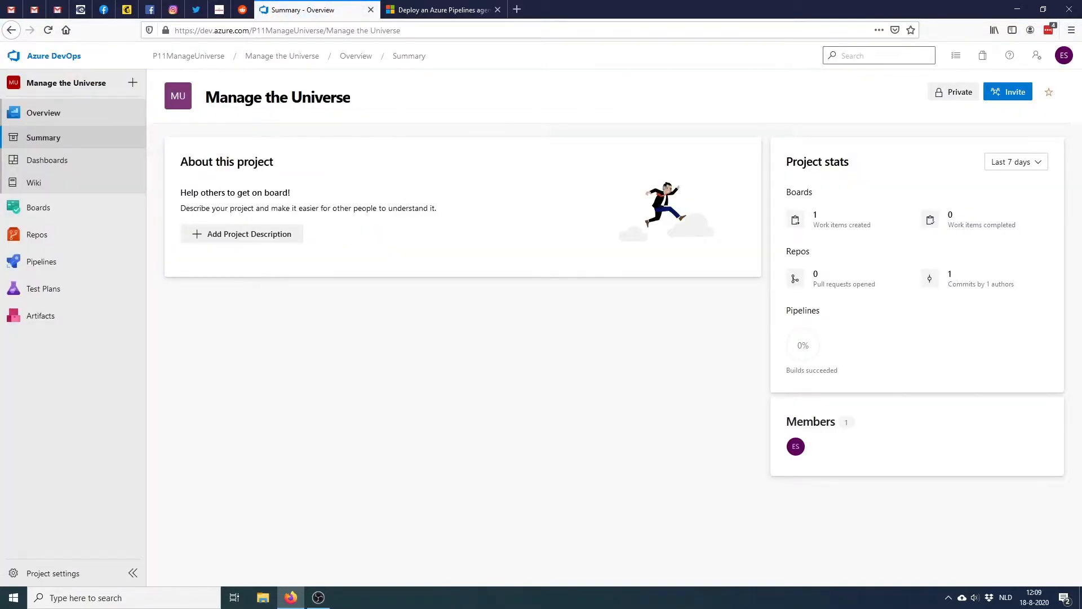
mouse_move(38, 207)
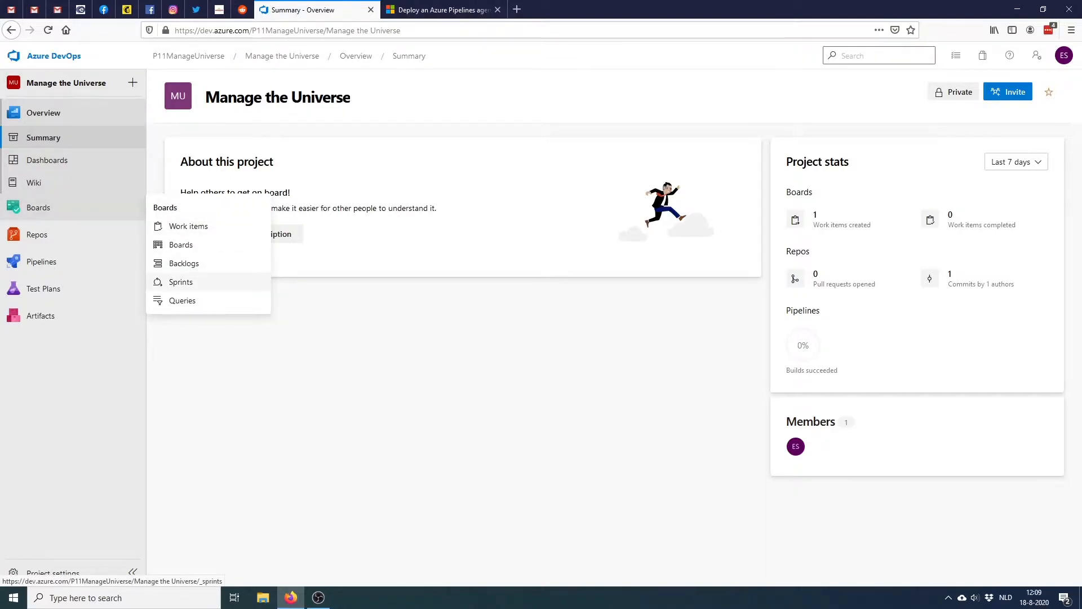
left_click(180, 282)
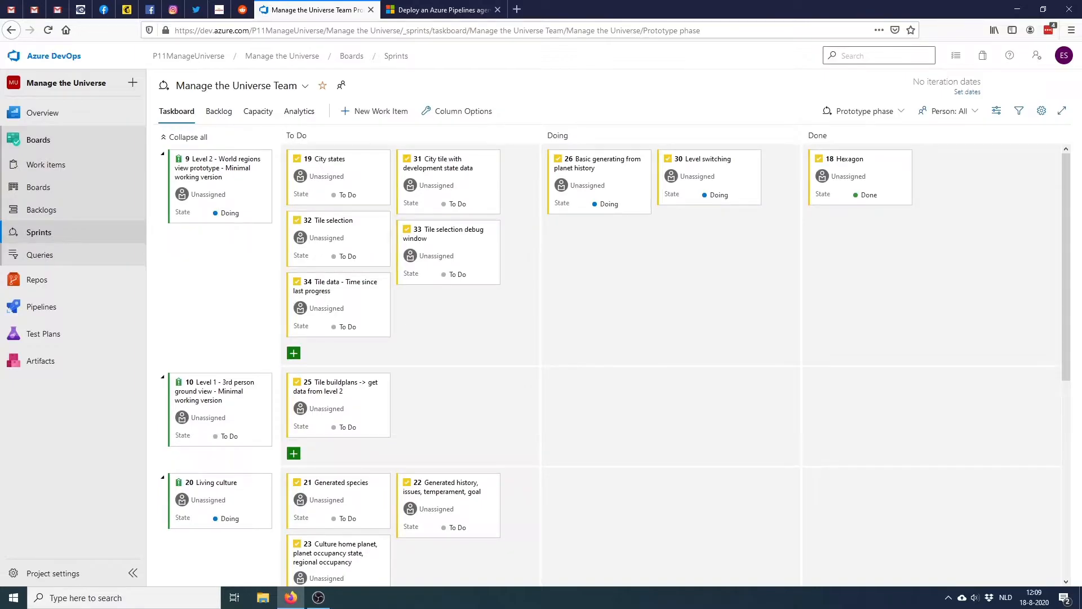
Browse the repository files on master and list the project's repositories
mouse_move(37, 279)
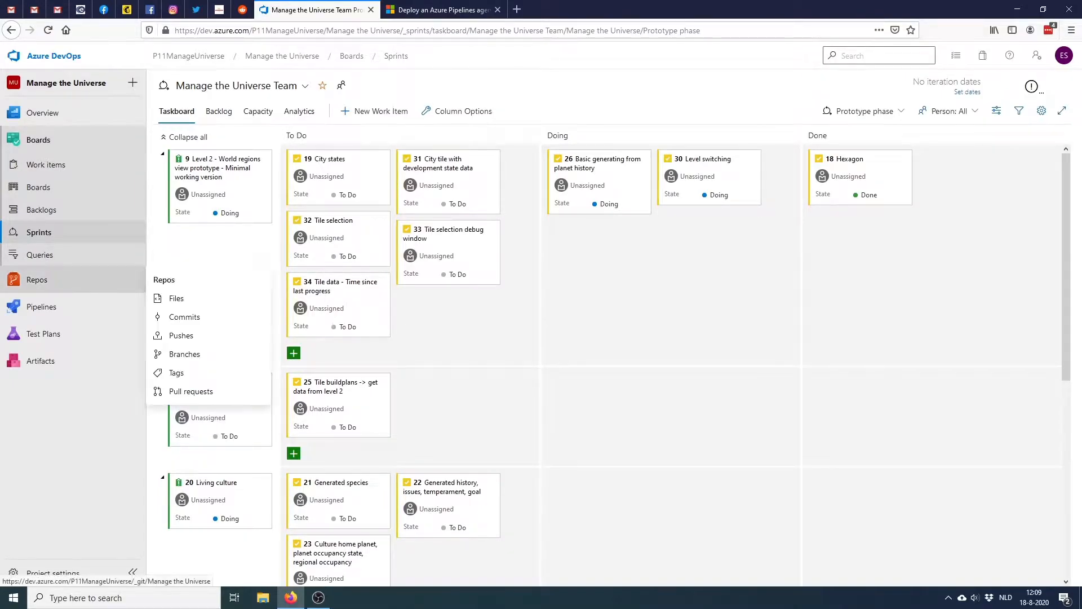
left_click(37, 279)
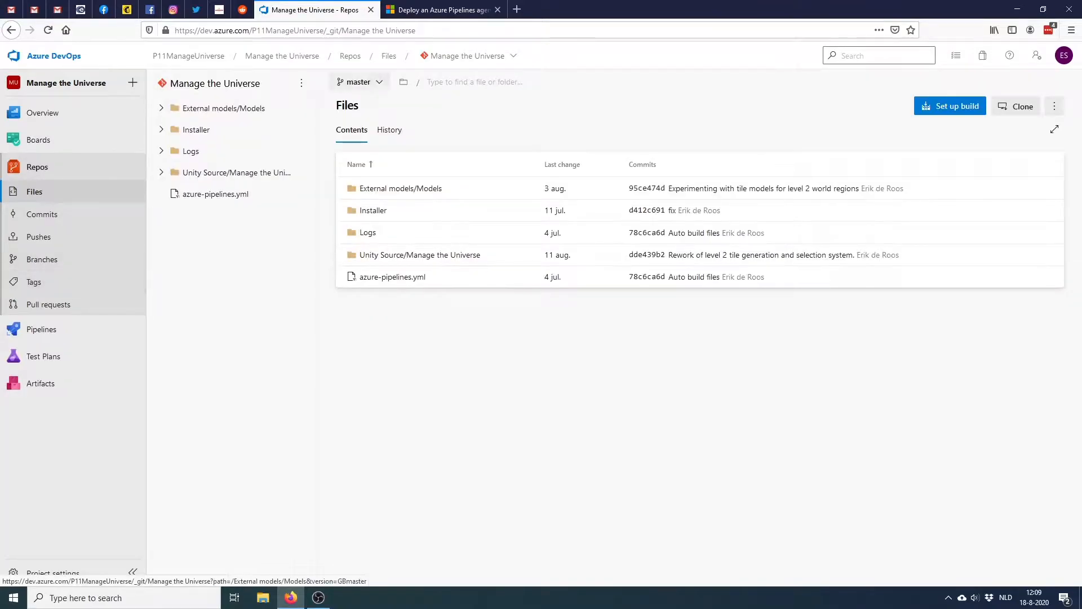
left_click(468, 56)
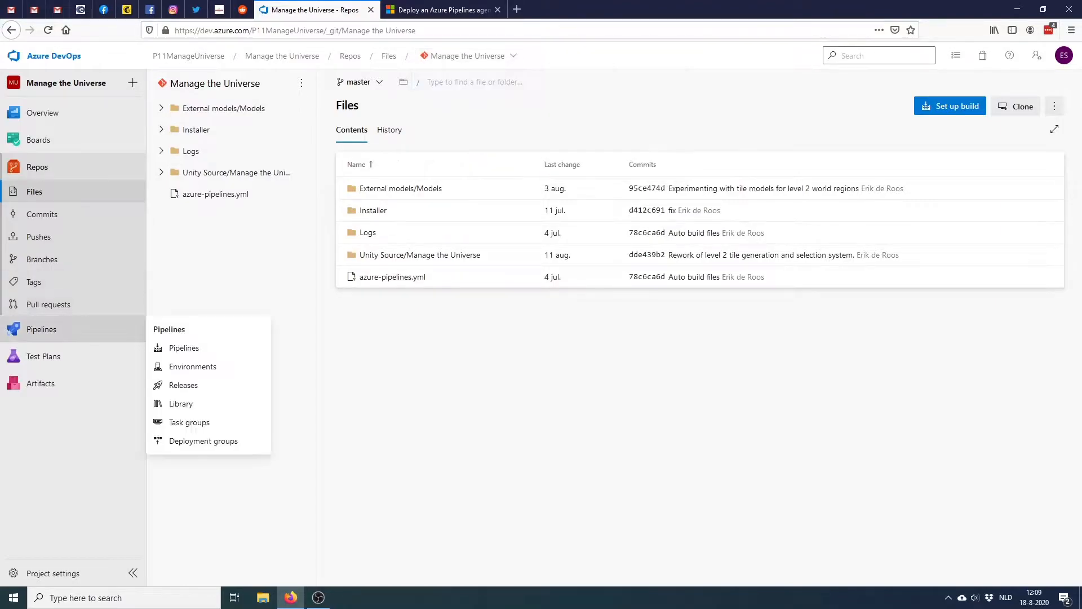
Look through Pipelines, Environments and Releases, then show the Manage the Universe CI row actions
left_click(42, 329)
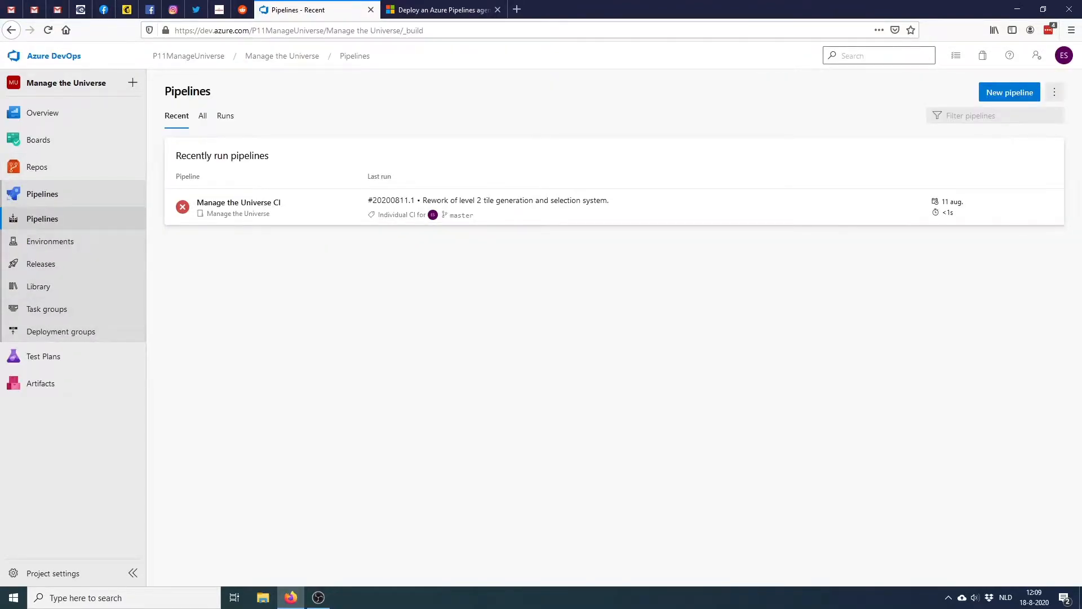
left_click(50, 241)
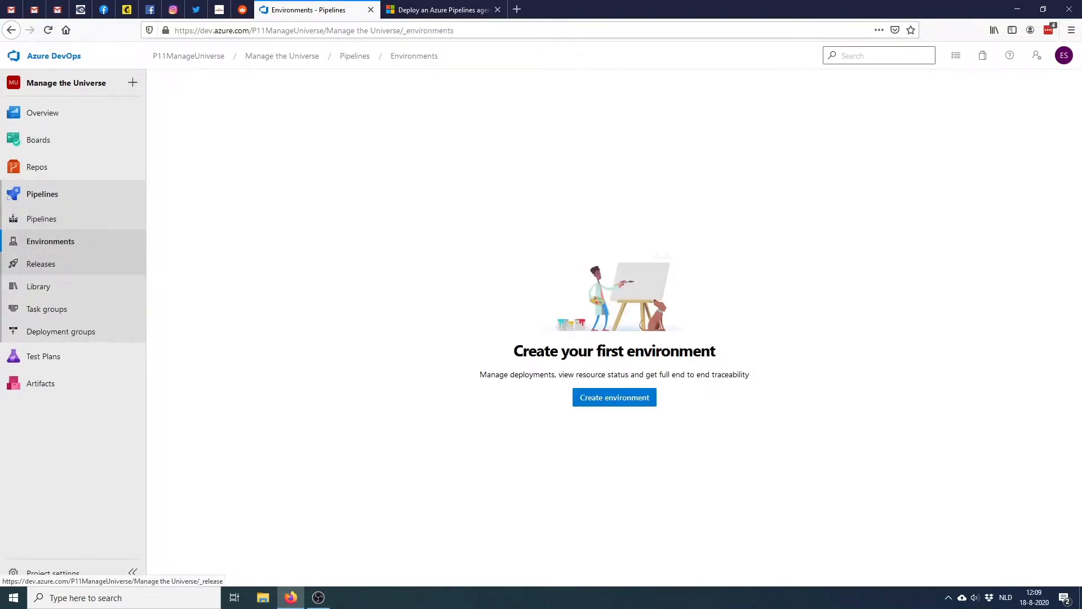
left_click(41, 264)
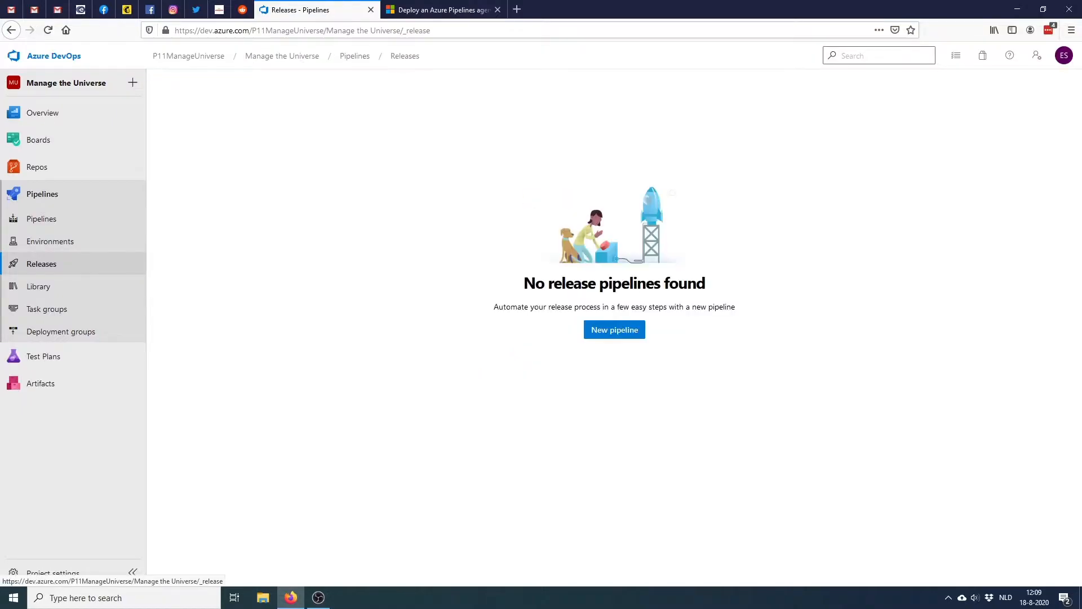
left_click(41, 218)
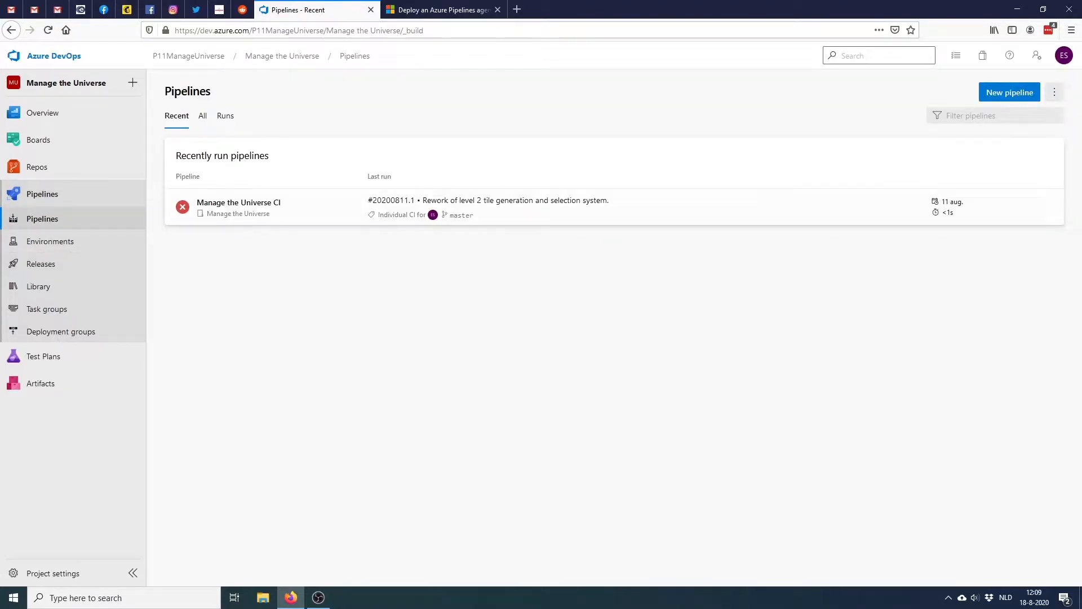
left_click(1047, 207)
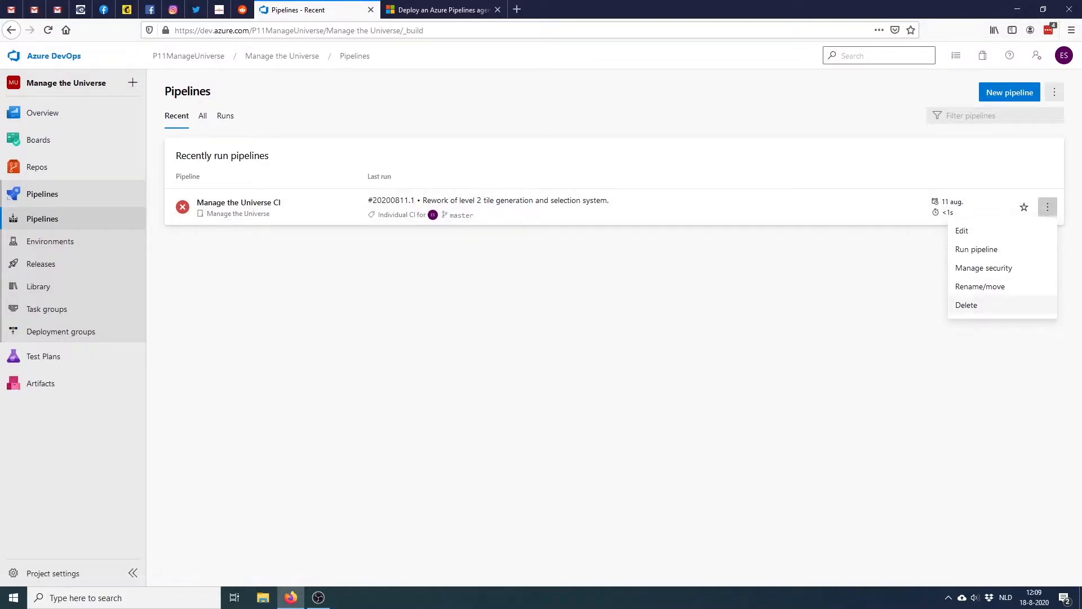
Delete the Manage the Universe CI pipeline, pasting its name into the confirmation field
left_click(966, 305)
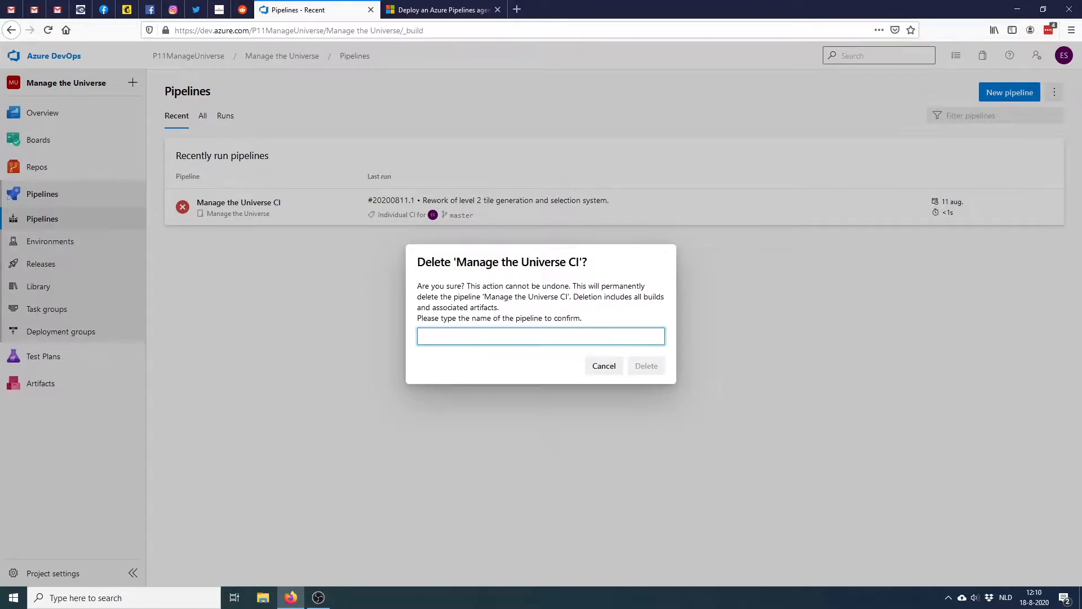
left_click_drag(456, 261, 579, 261)
key("ctrl+c")
left_click(541, 336)
key("ctrl+v")
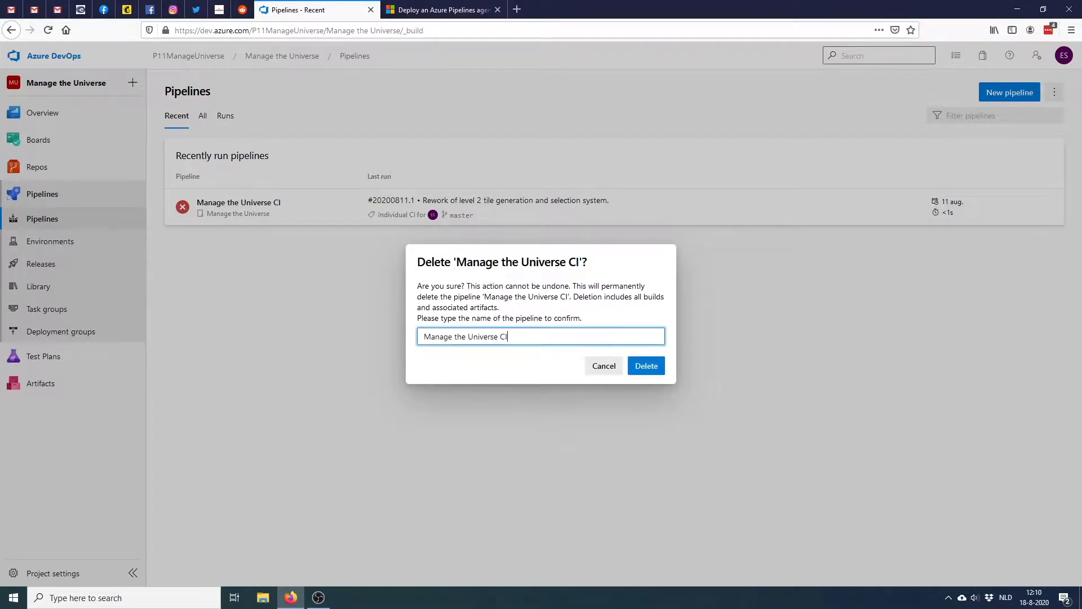
left_click(647, 366)
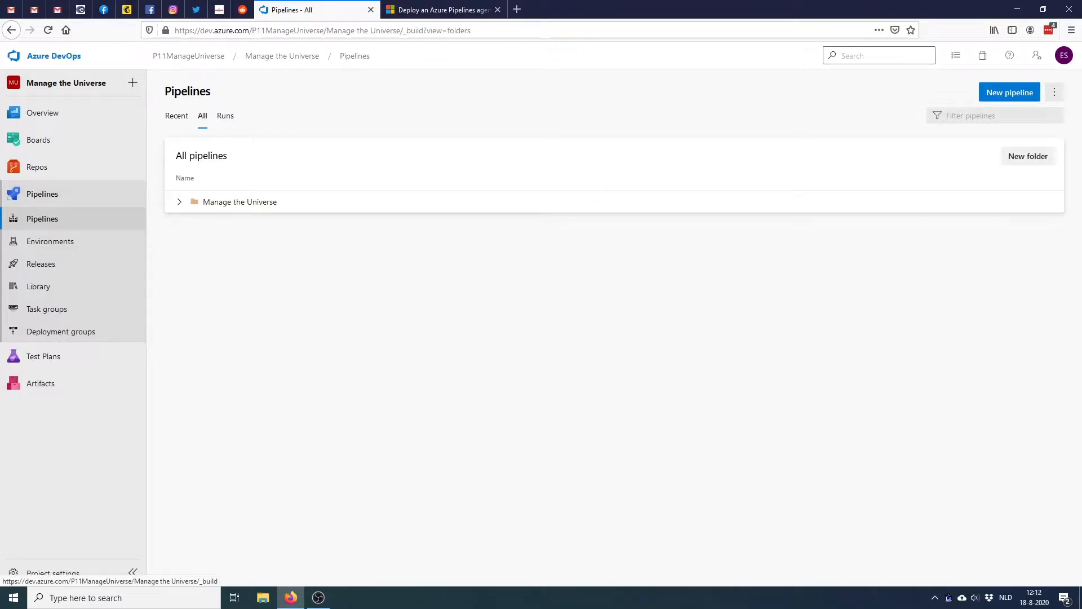
Create a Starter pipeline for the Manage the Universe Azure Repos Git repo and commit it to master
left_click(1009, 92)
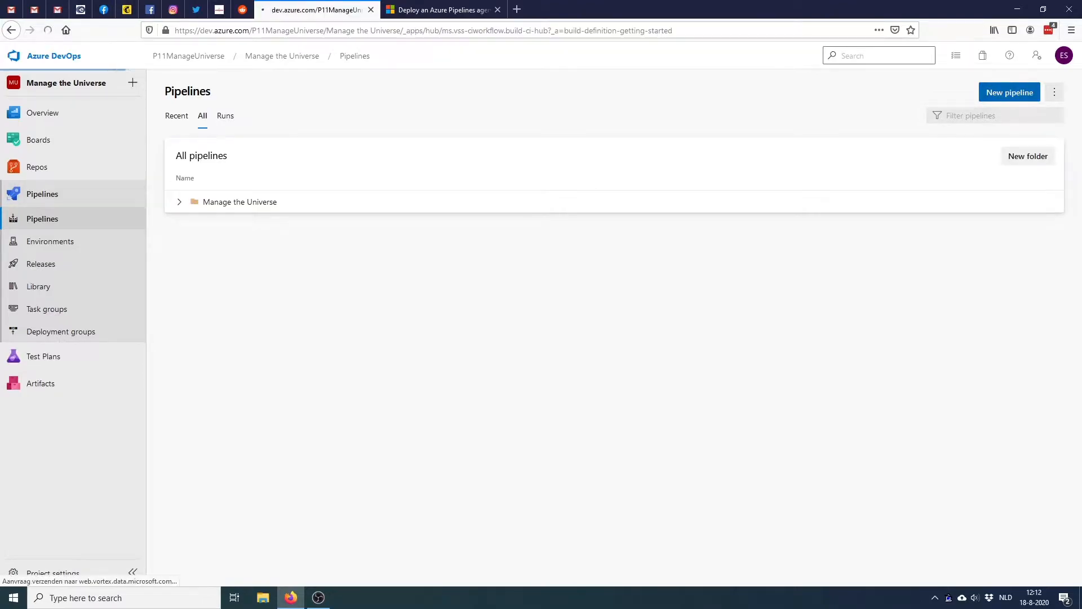
left_click(224, 169)
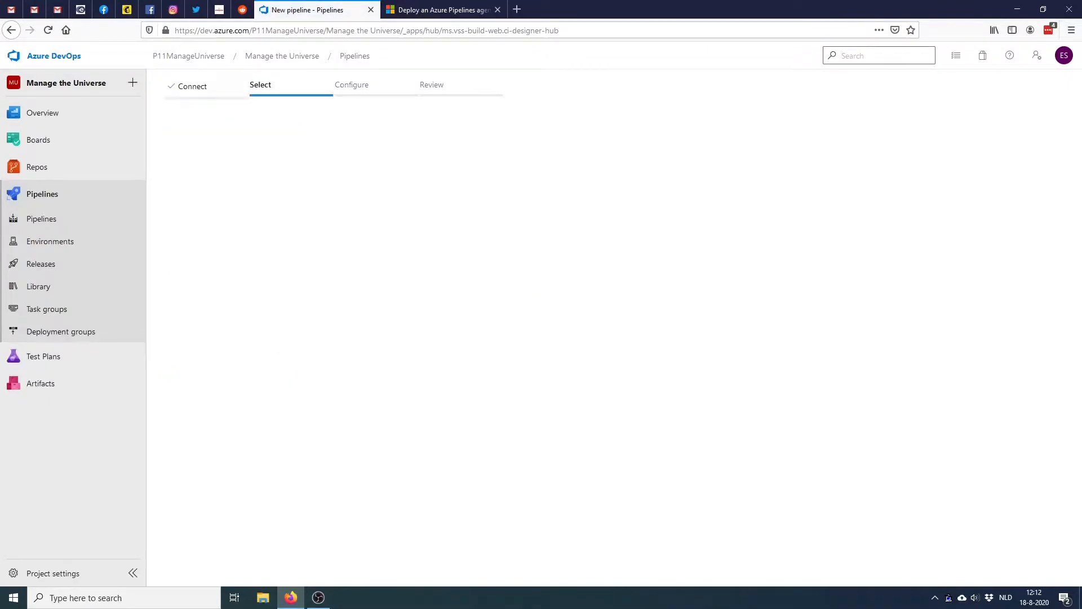
left_click(233, 207)
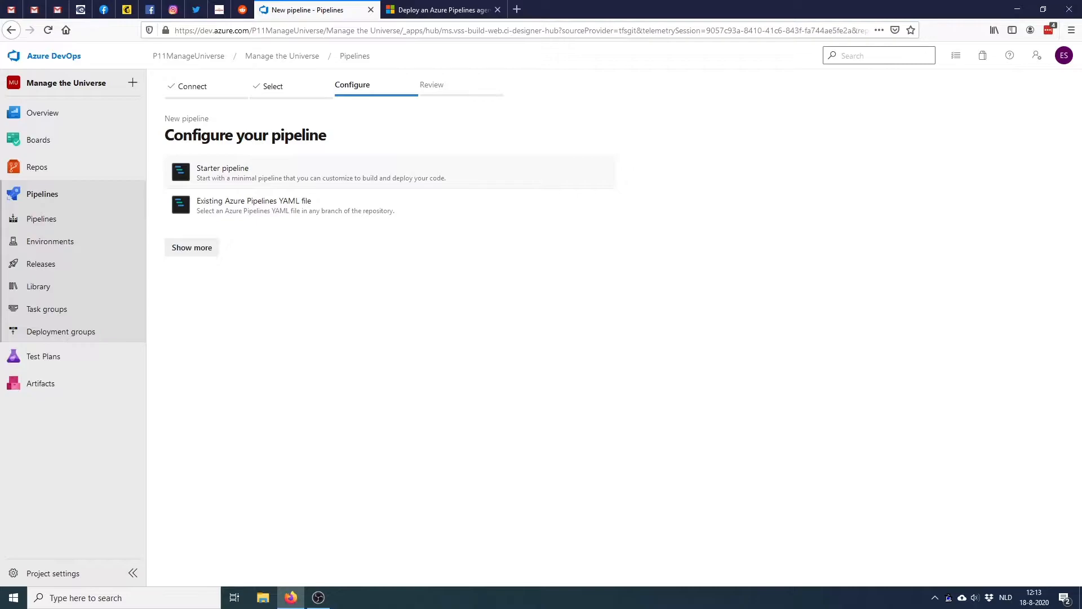
left_click(223, 170)
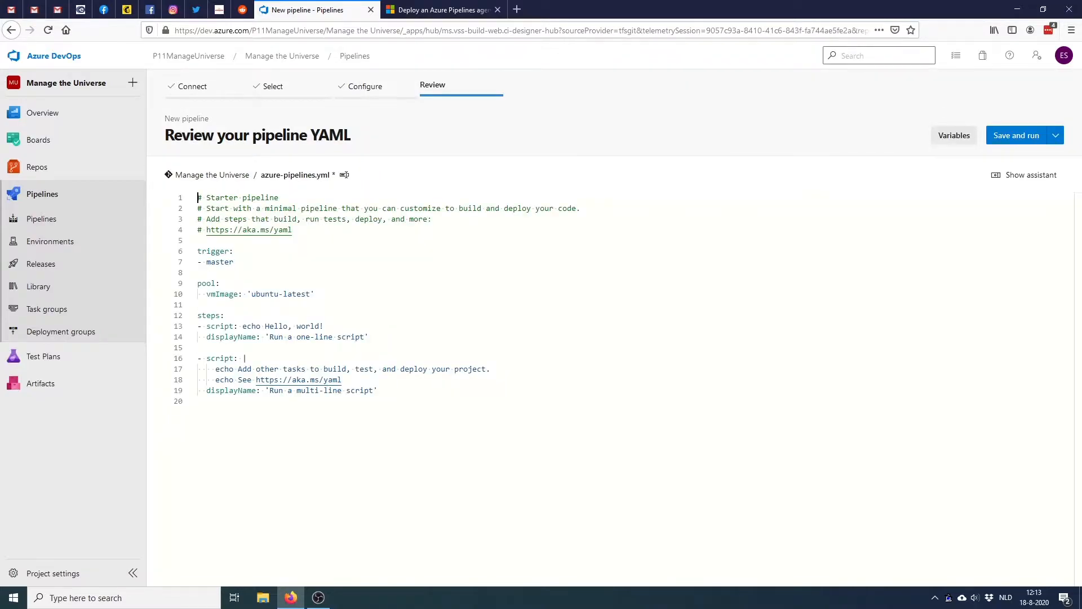
left_click(1016, 135)
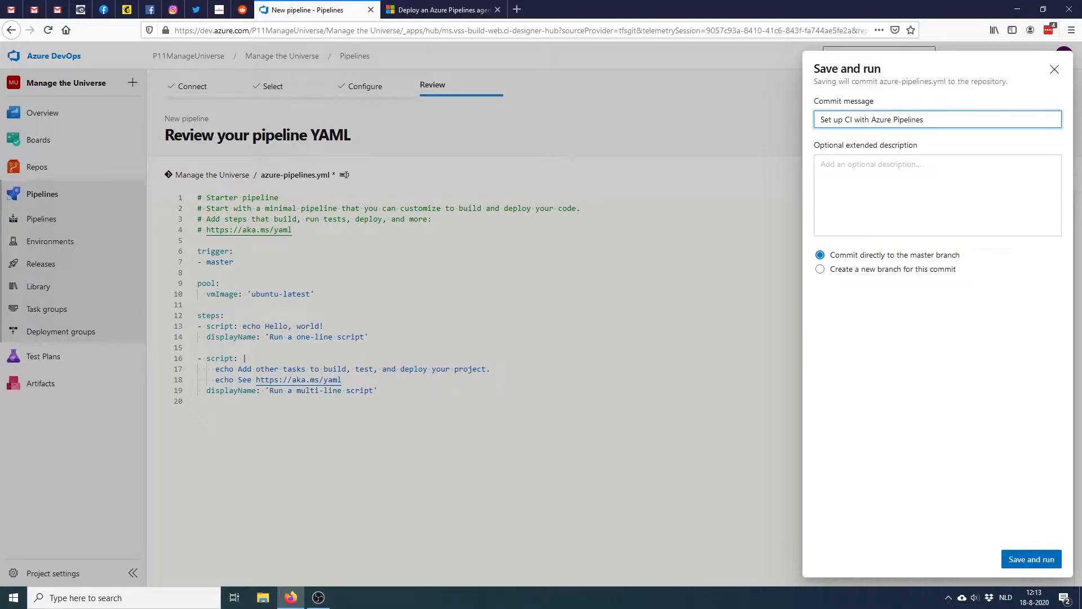
left_click(1031, 559)
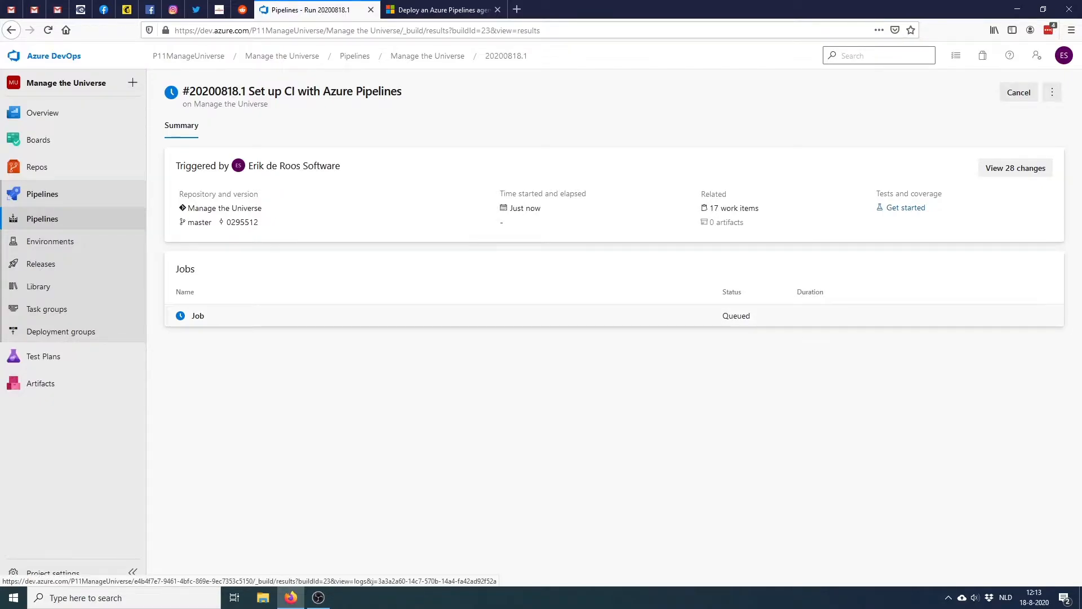
Read run #20200818.1's job log, agent details, and one-line and multi-line script outputs
left_click(198, 316)
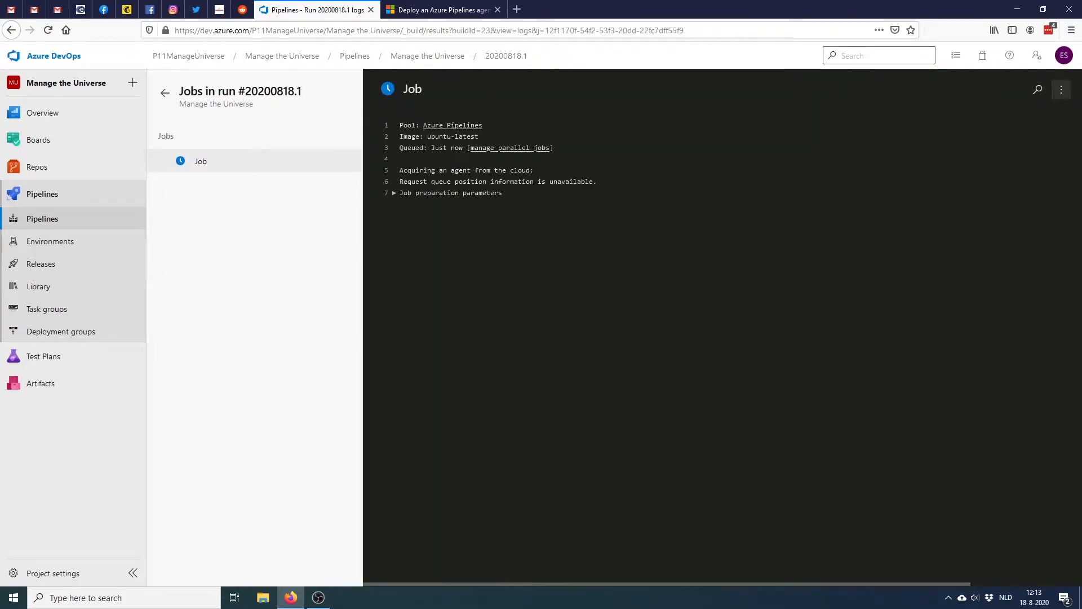
left_click_drag(421, 125, 486, 126)
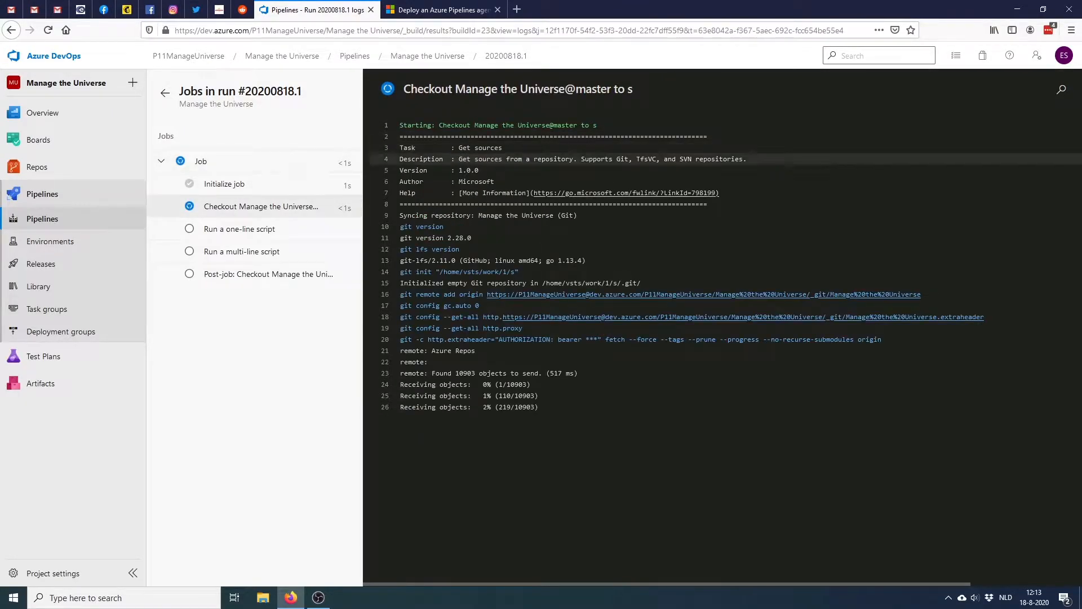
left_click(225, 162)
left_click_drag(427, 159, 476, 159)
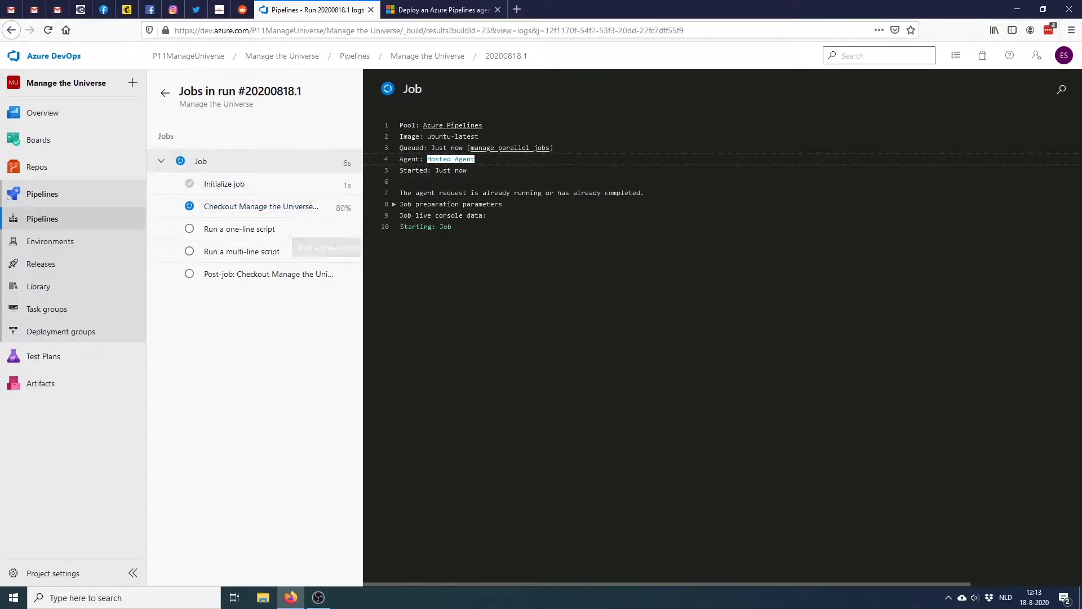
left_click(293, 229)
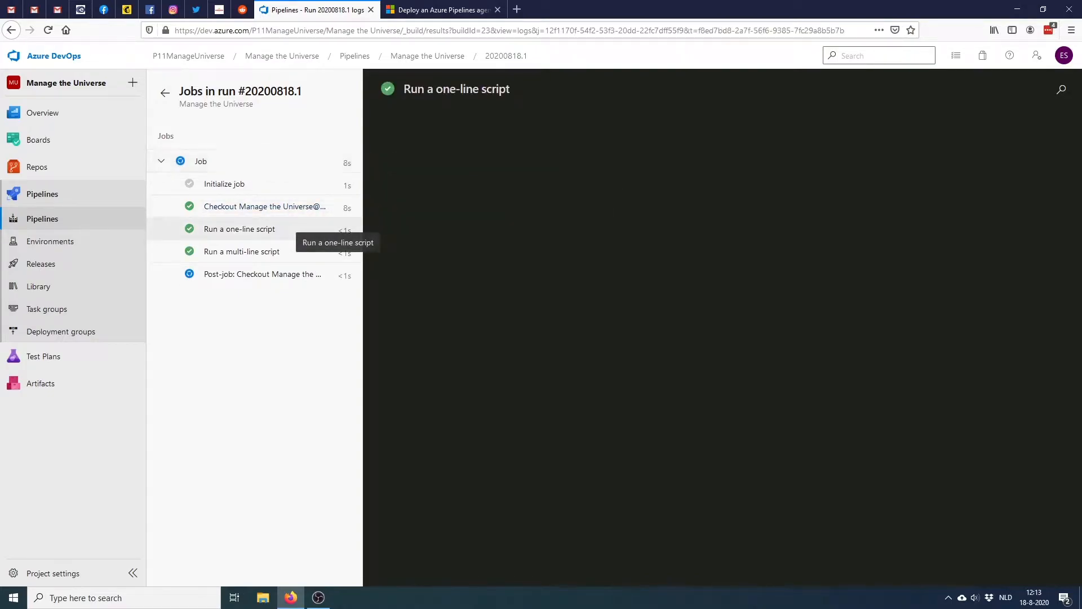
left_click(299, 252)
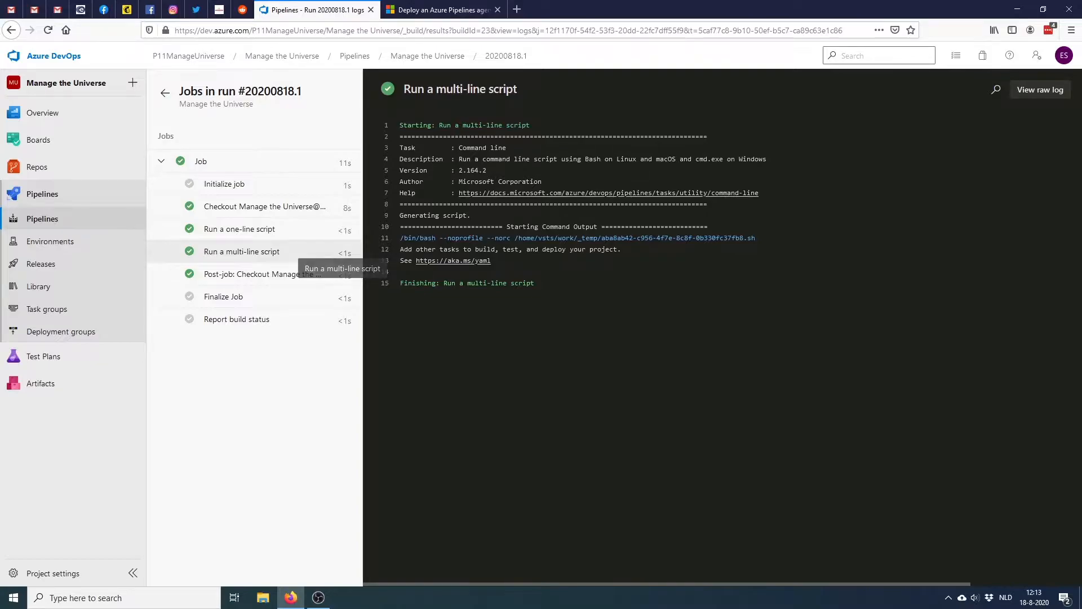
left_click(295, 229)
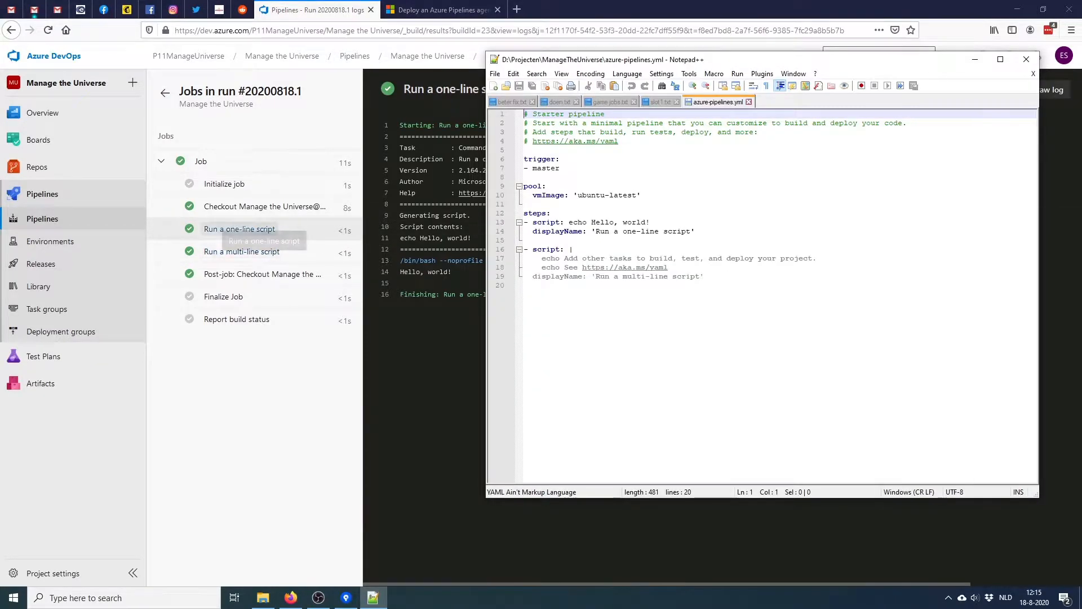
Compare the one-line and multi-line script steps in azure-pipelines.yml with their log entries
left_click_drag(533, 222, 696, 231)
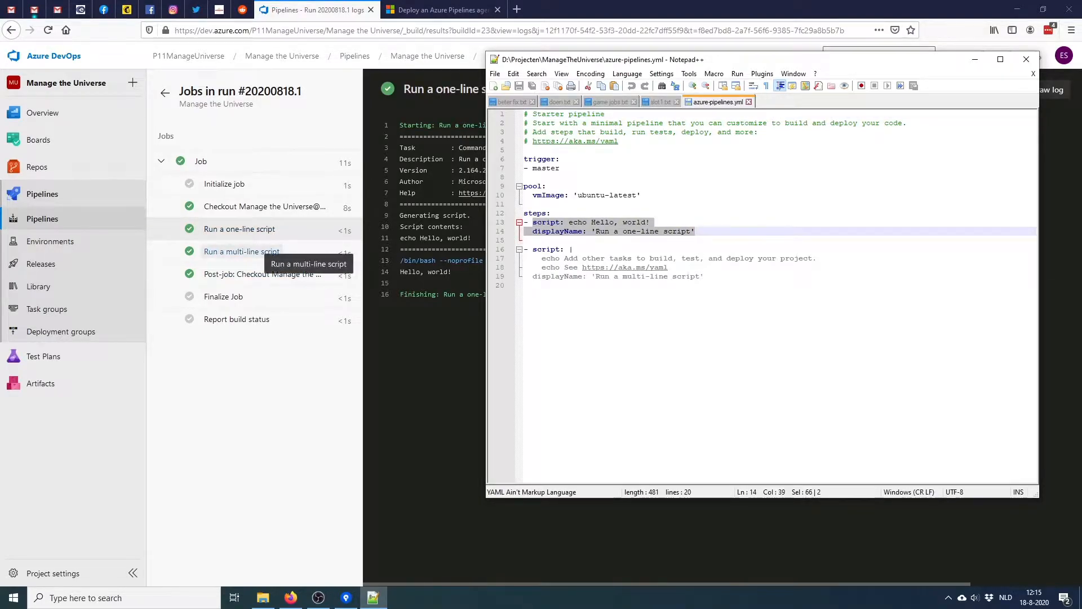
left_click_drag(532, 249, 524, 285)
left_click(254, 251)
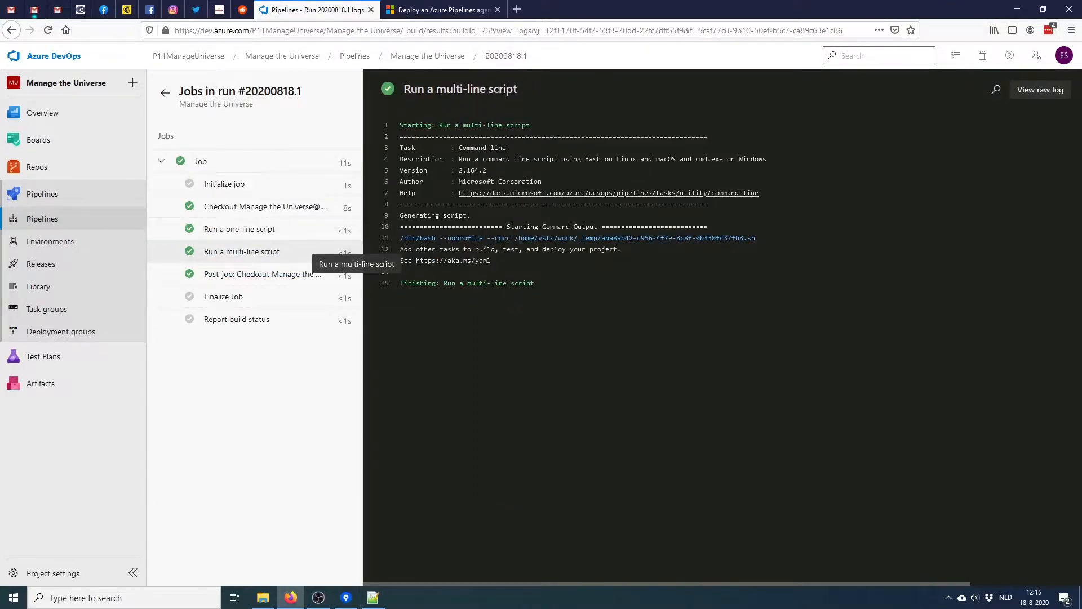
key("alt+Tab")
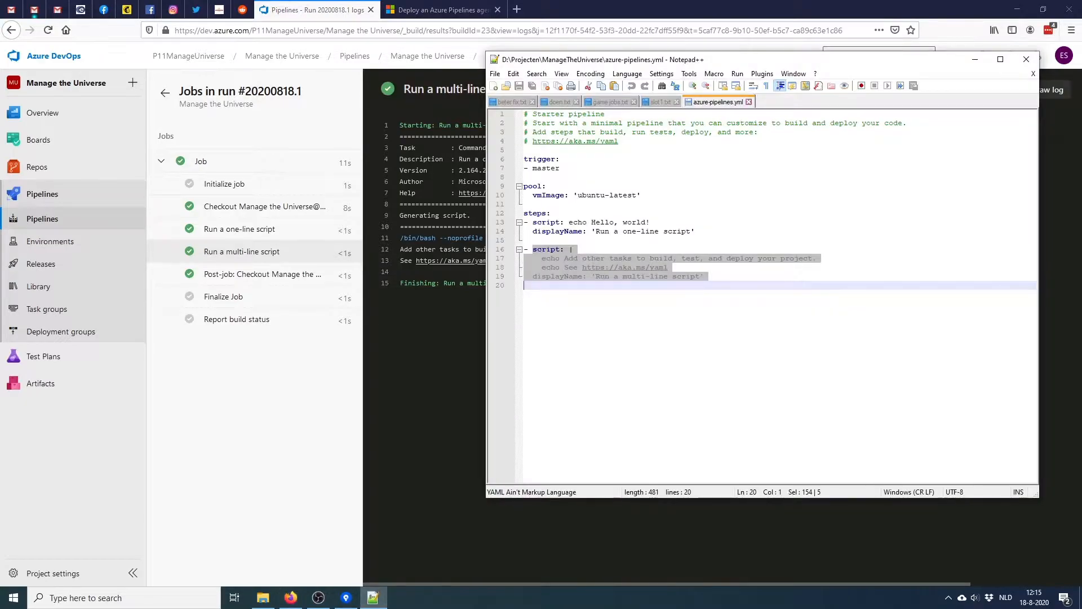
left_click_drag(444, 283, 535, 283)
key("alt+Tab")
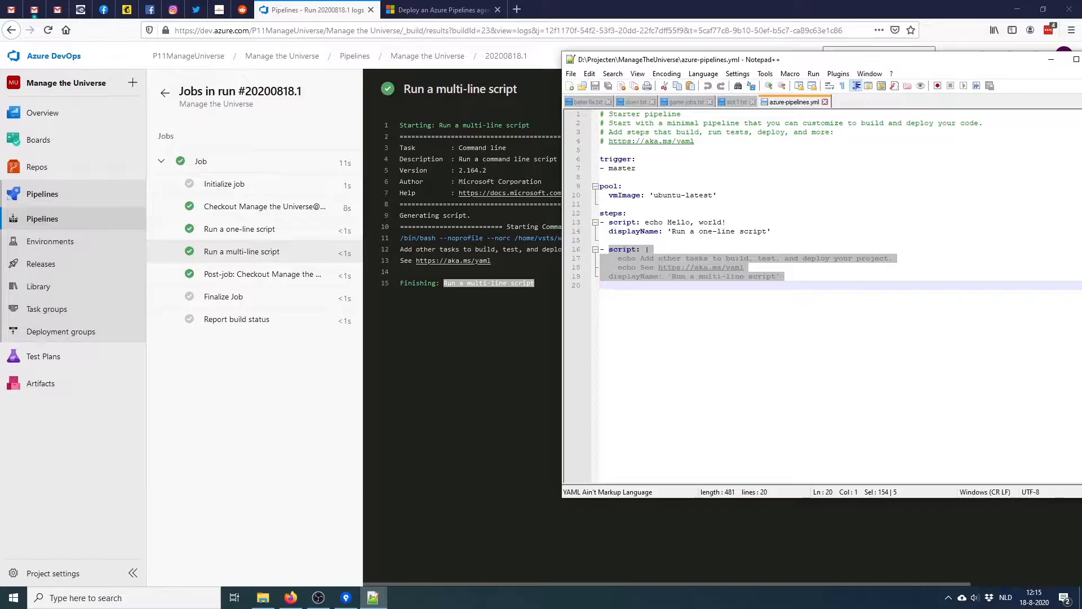
left_click(698, 276)
left_click_drag(668, 276, 601, 285)
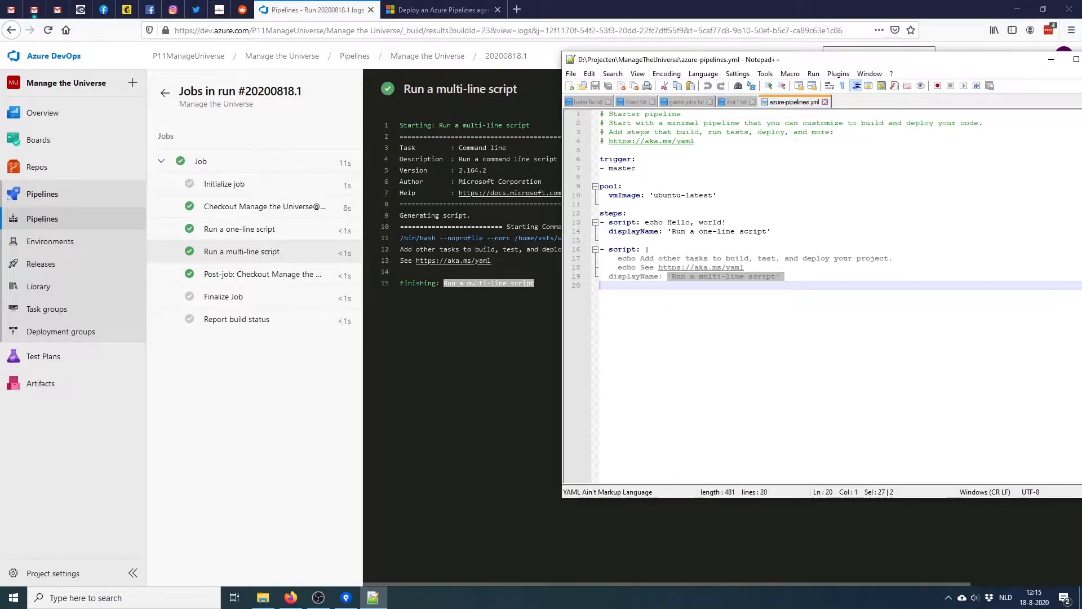
left_click(600, 285)
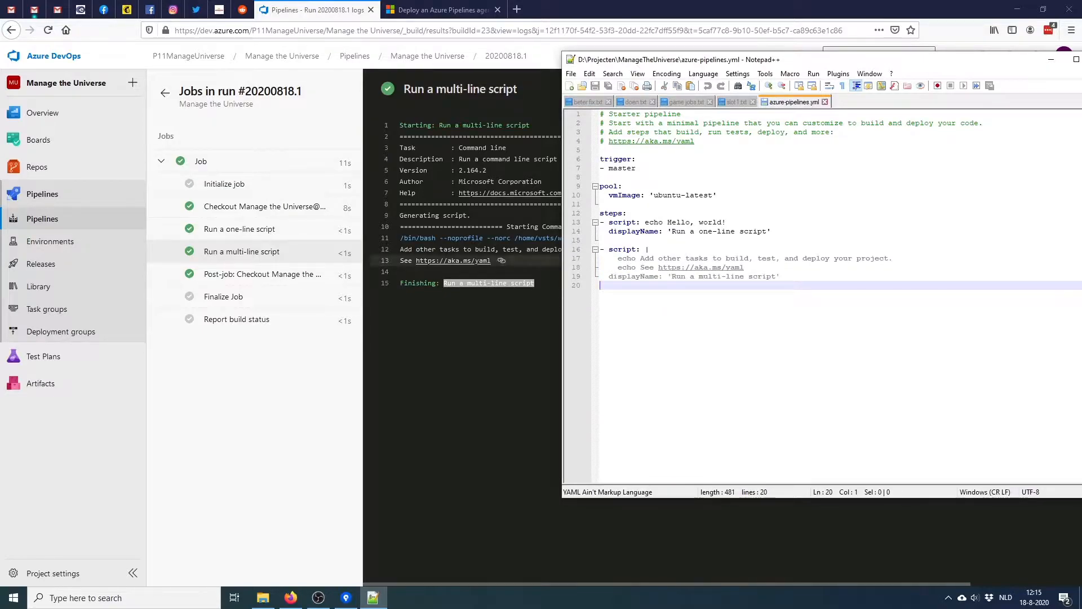
Return to the pipelines list, check the master trigger in the YAML, and view the commit history
left_click(164, 93)
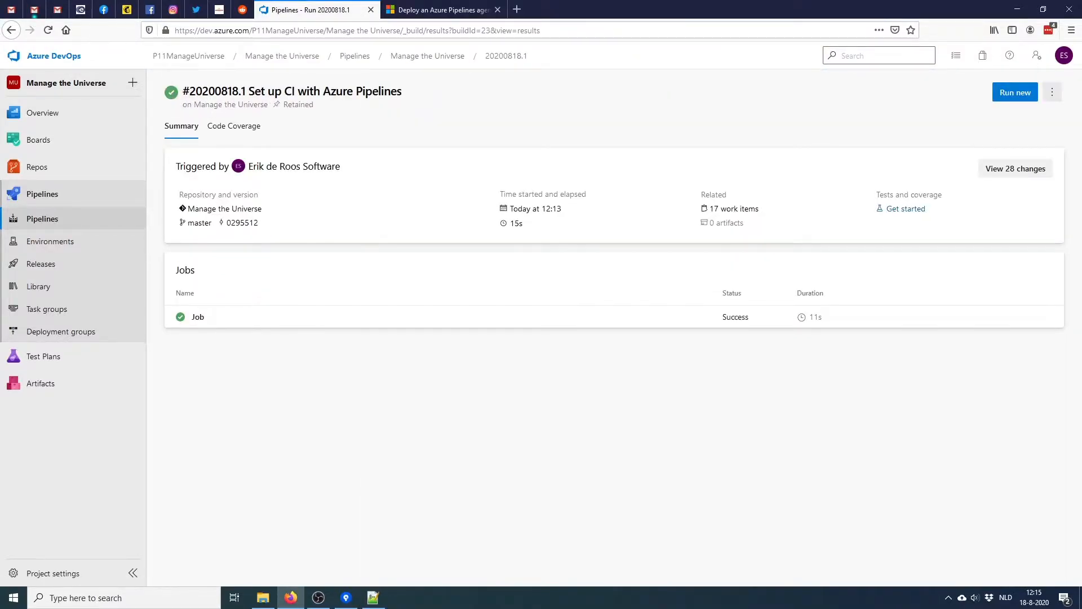
left_click(42, 218)
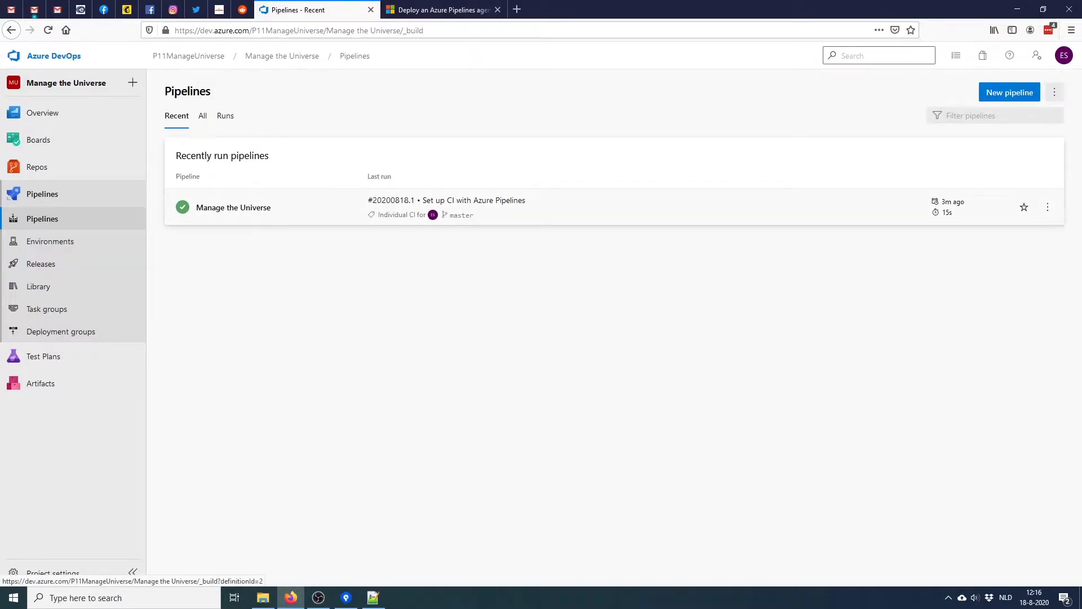
left_click(373, 597)
double_click(622, 168)
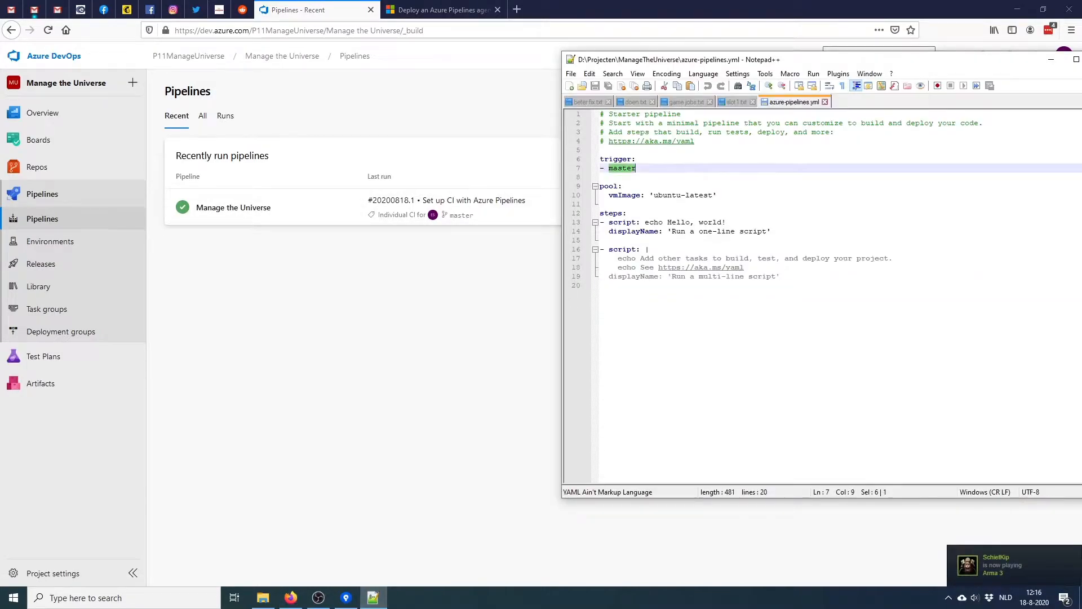
left_click(346, 598)
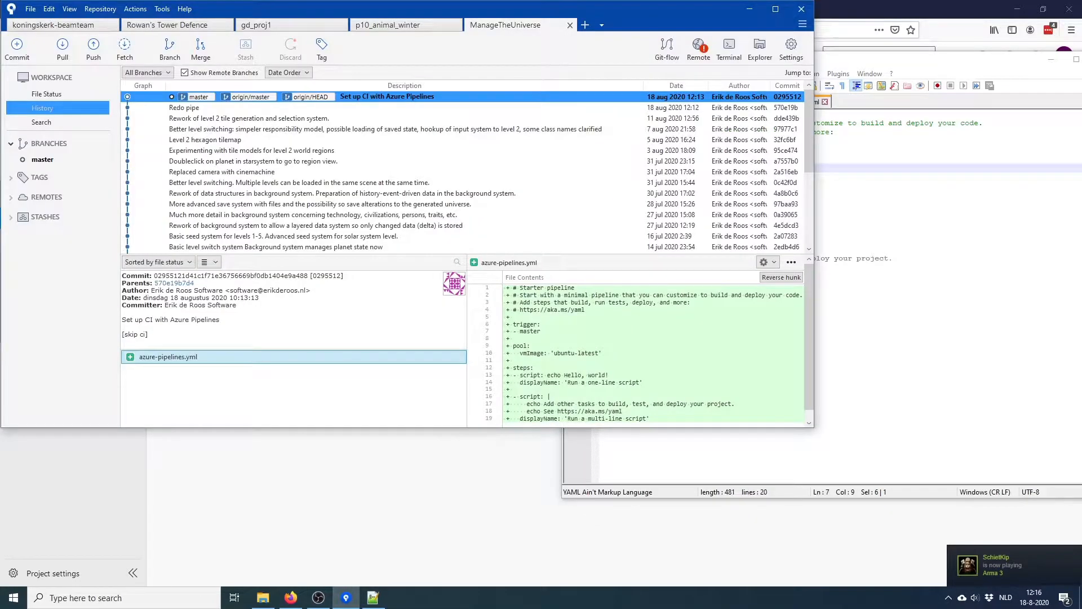
Create an empty test.txt in the ManageTheUniverse folder
left_click(262, 598)
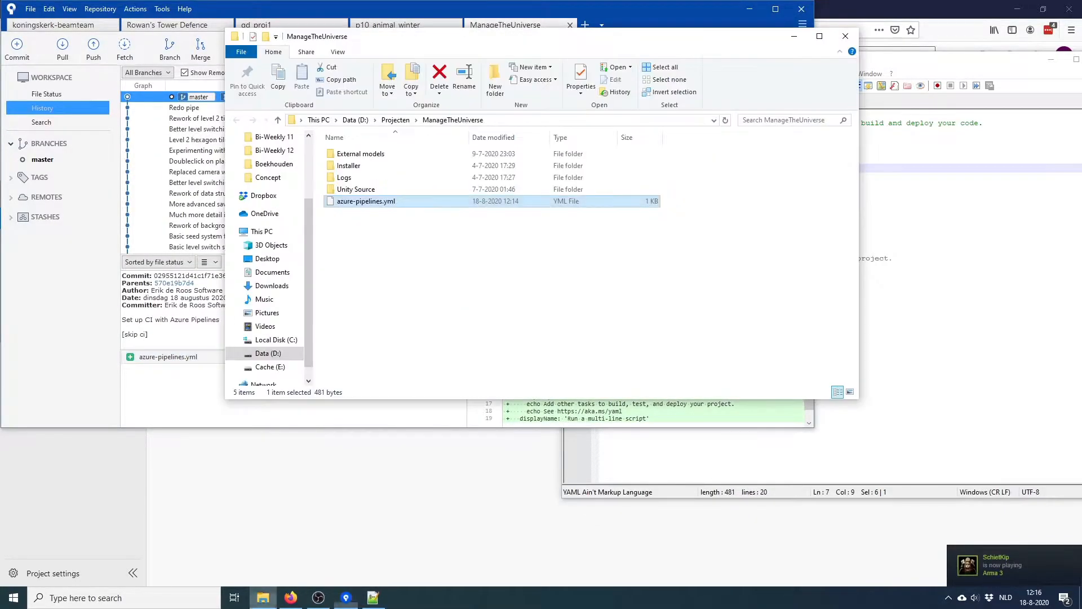
right_click(401, 238)
mouse_move(429, 401)
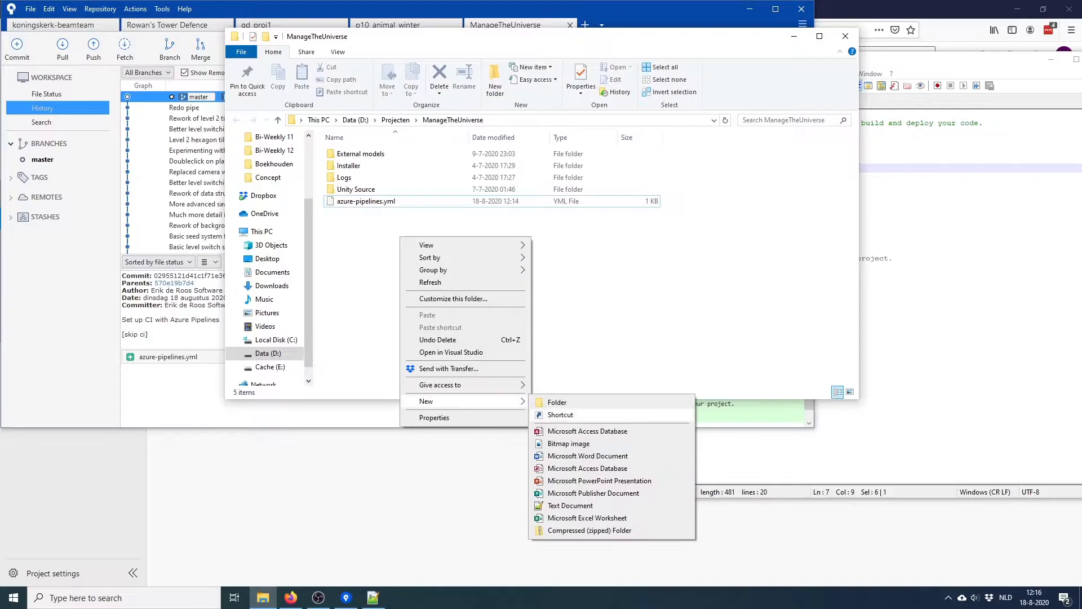
left_click(586, 506)
type("test.txt")
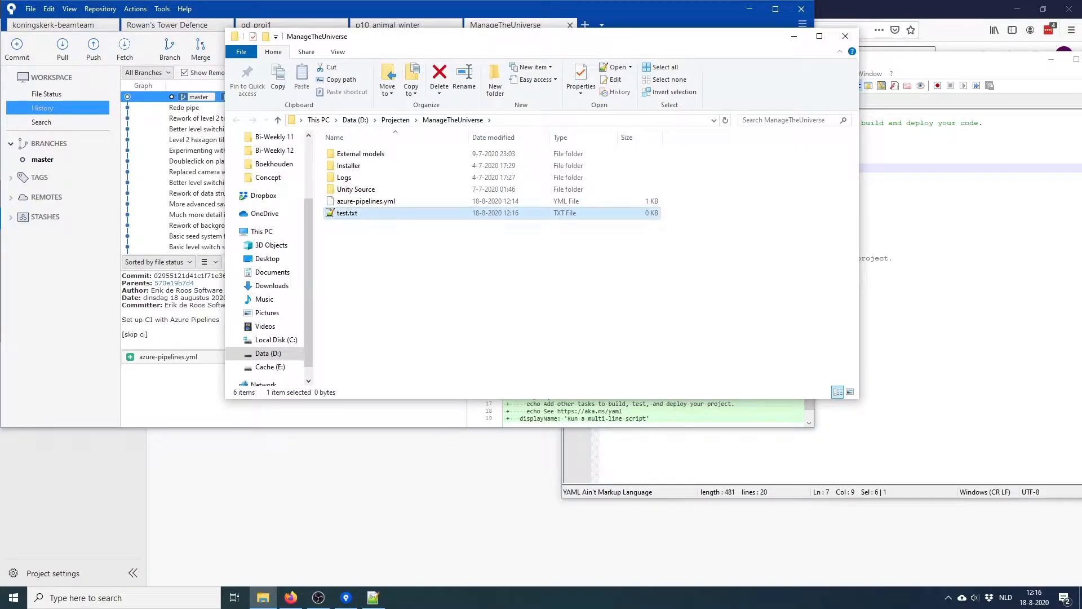
key("Return")
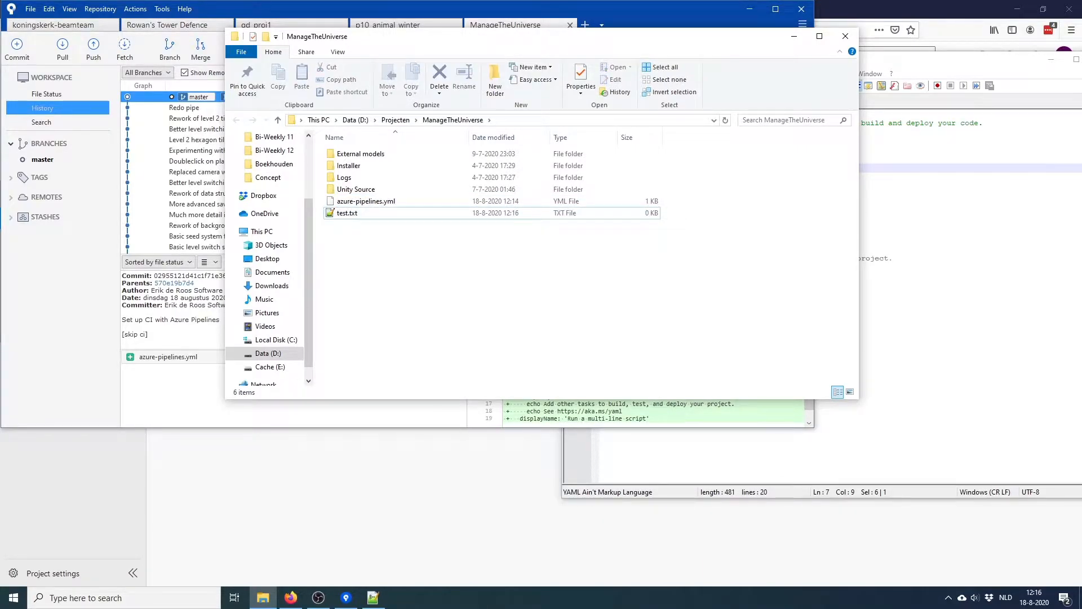
Stage test.txt and commit it as 'test trigger', pushing immediately to master
left_click(346, 597)
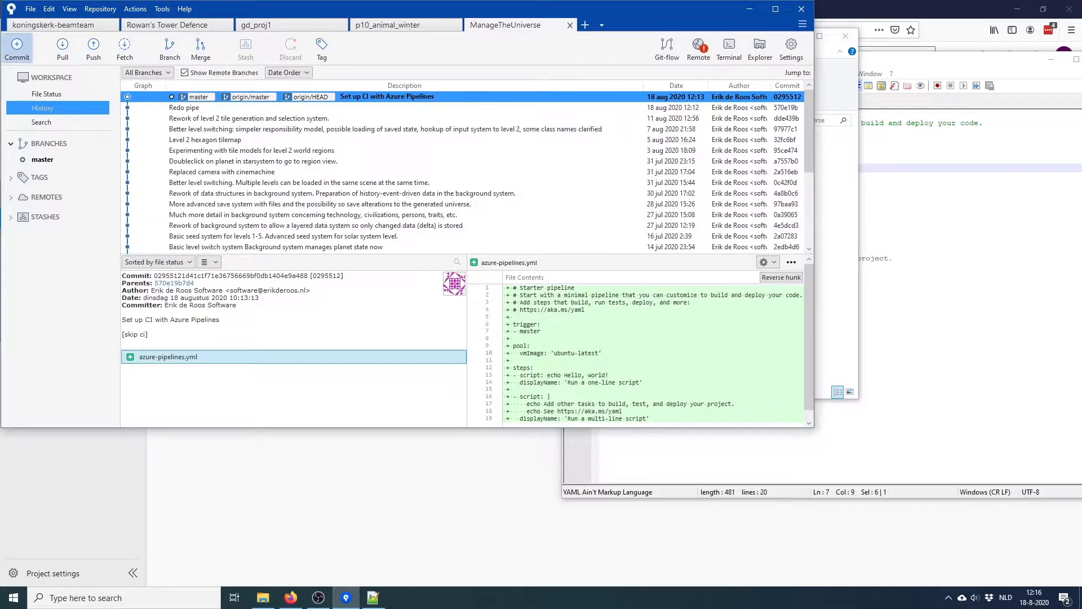
left_click(17, 49)
left_click(391, 227)
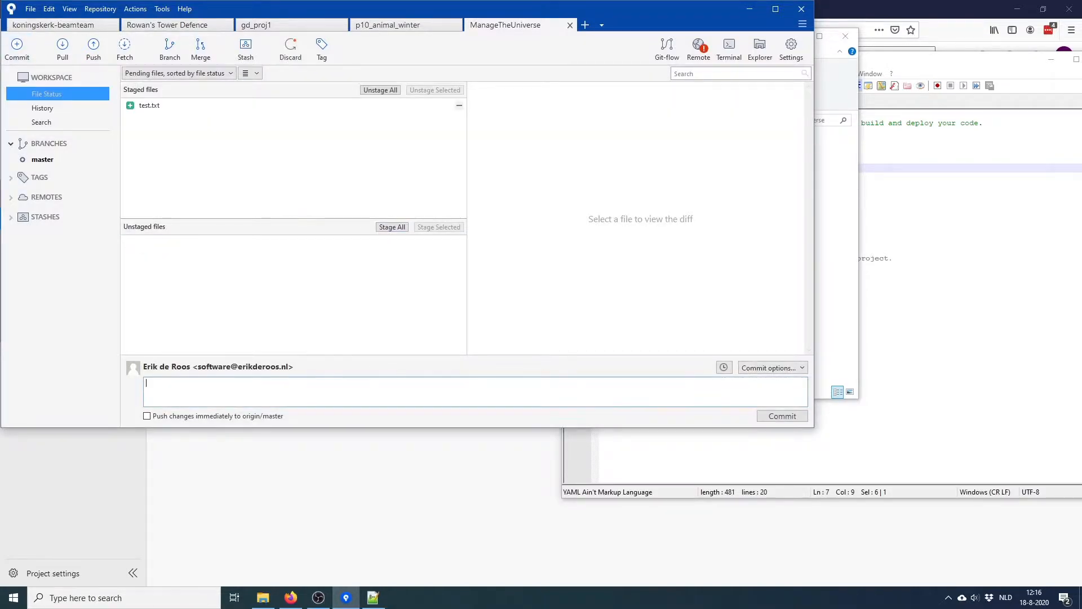
type("est trigger")
left_click(147, 416)
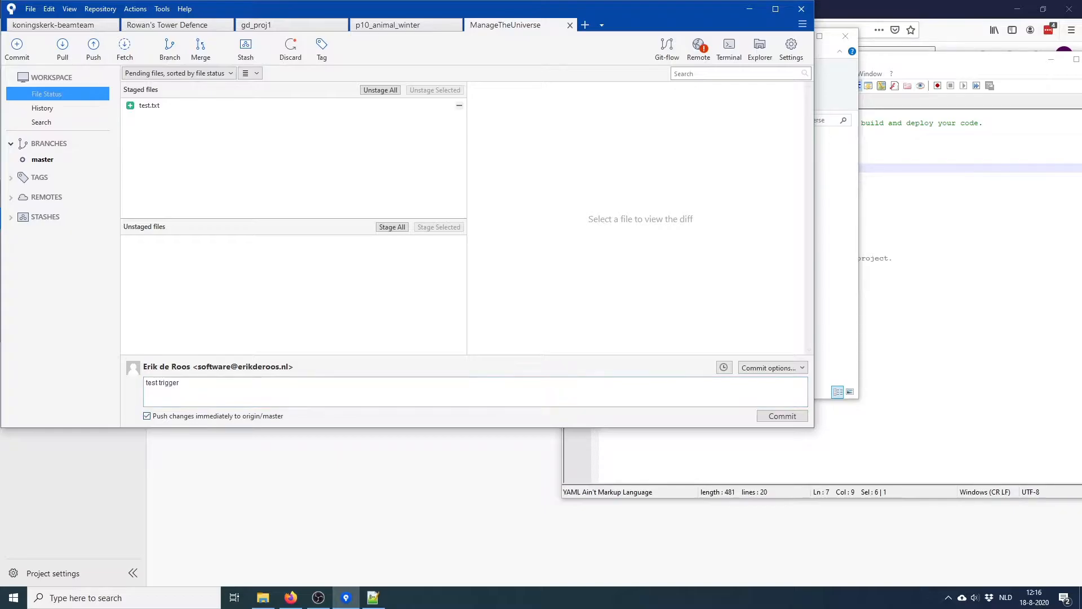
left_click(782, 416)
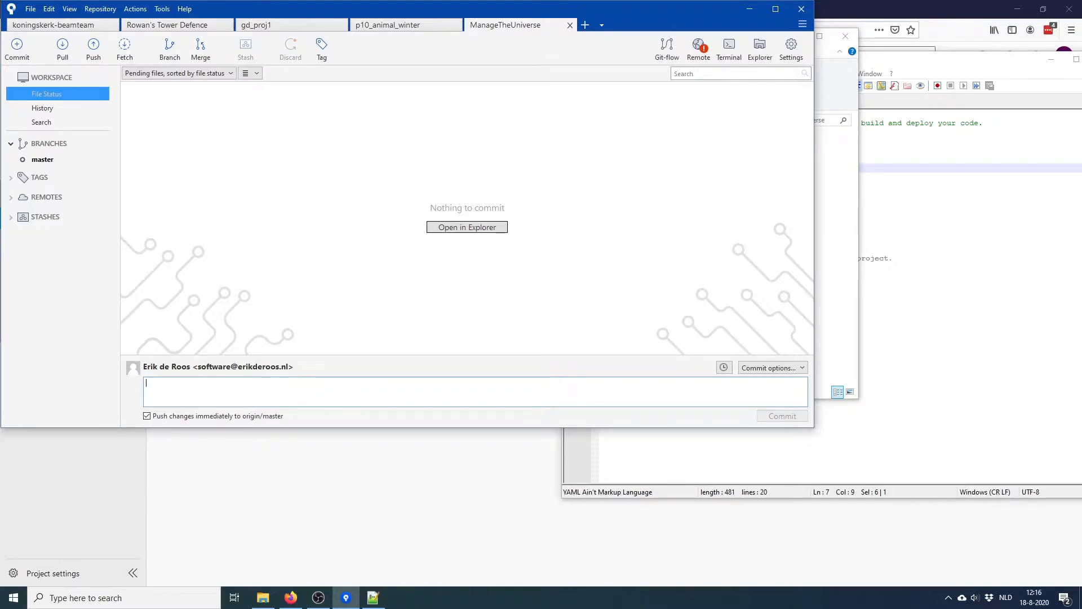
left_click(290, 598)
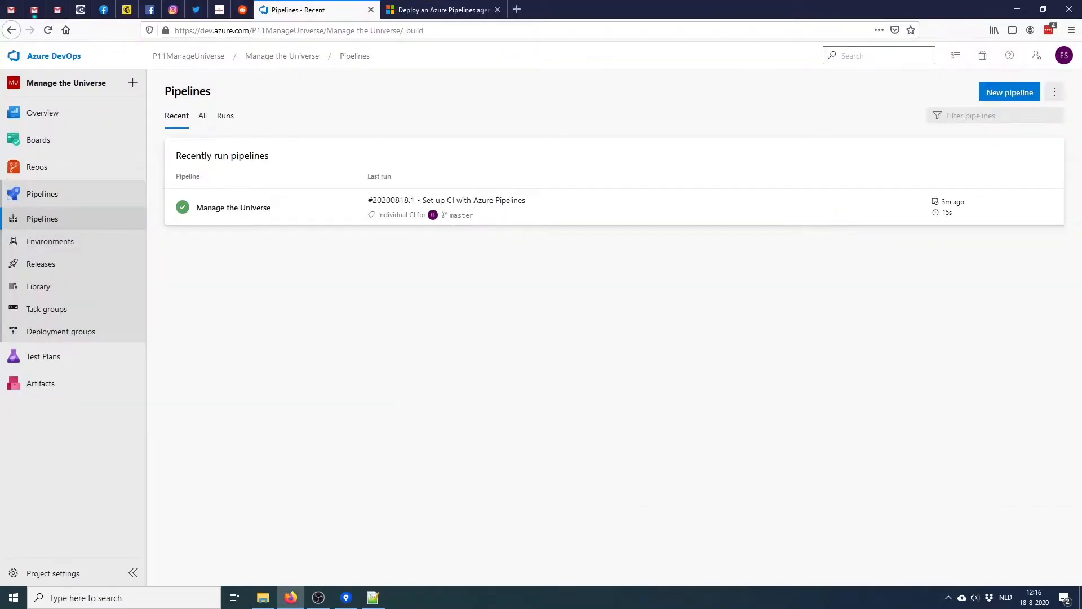
Check the succeeded run #20200818.2 test trigger, then go back to the organization home
left_click(242, 202)
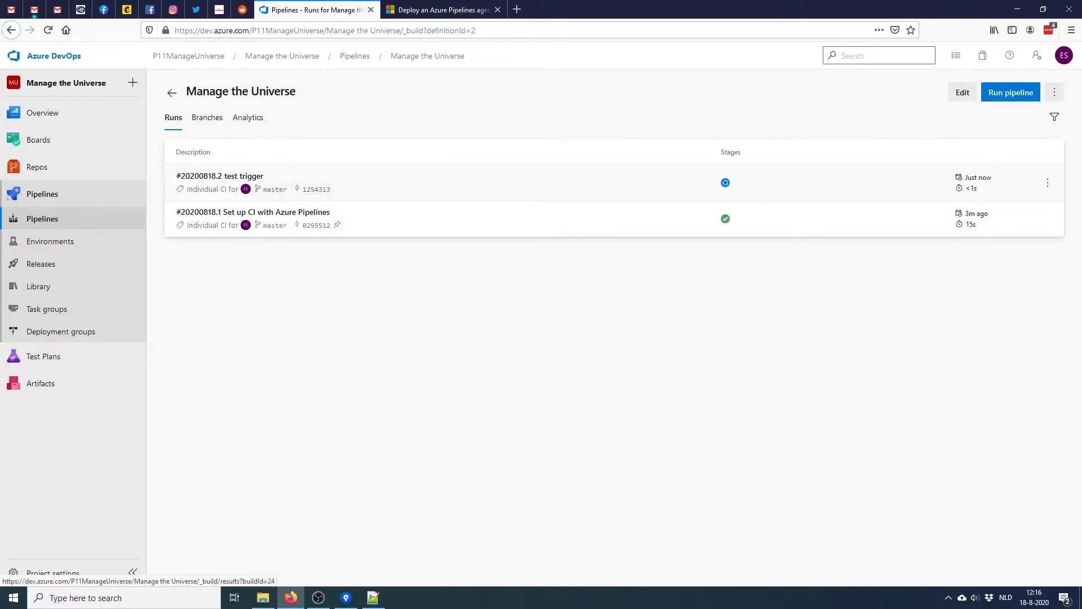
left_click(242, 180)
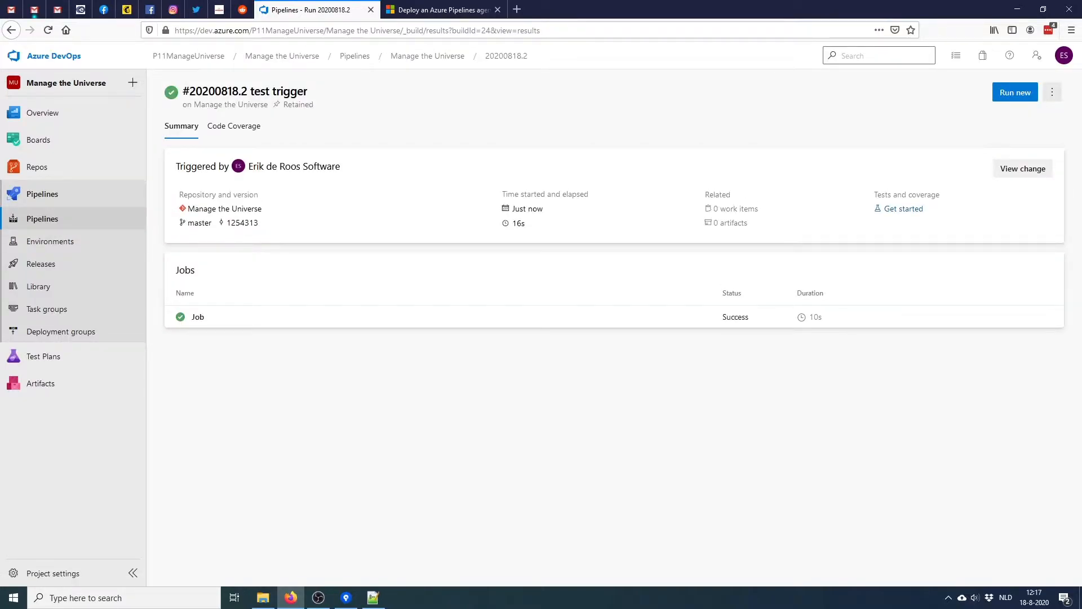
left_click(54, 56)
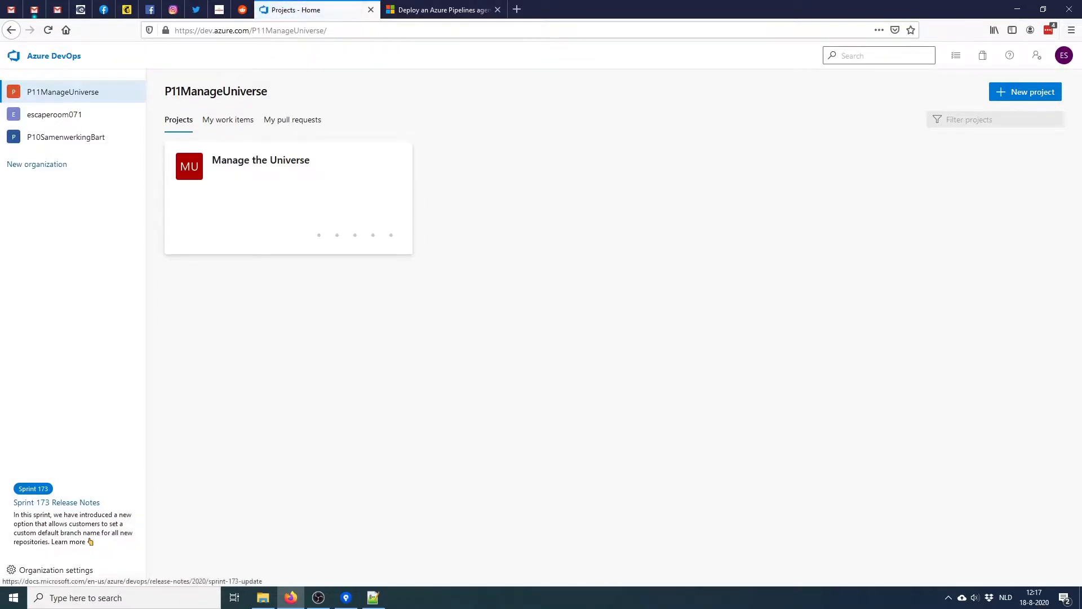
Go to Organization settings > Agent pools > Default > Agents and review the New agent instructions
left_click(55, 569)
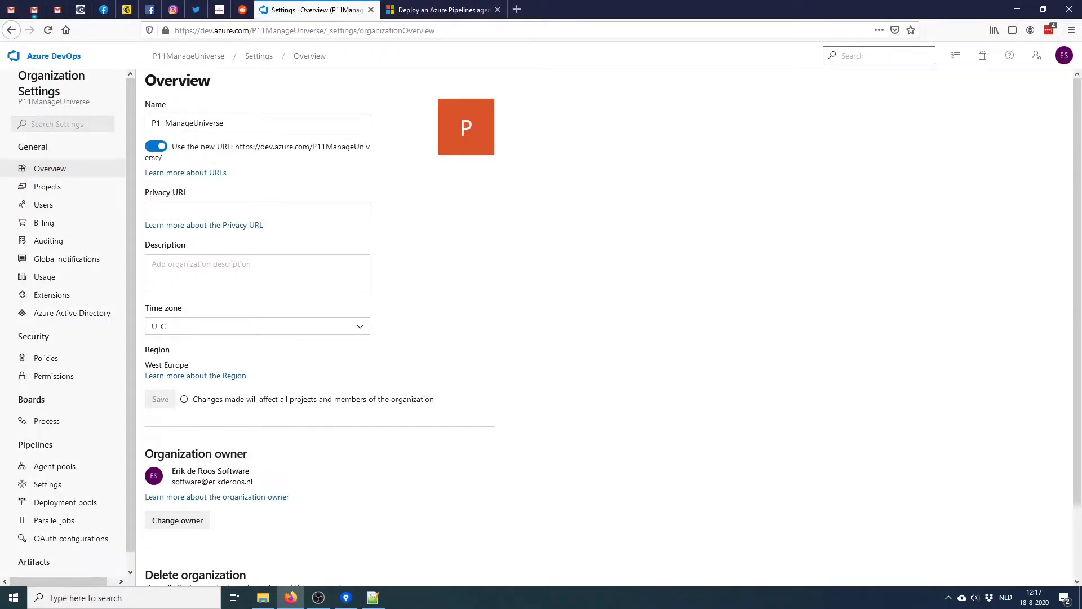
left_click_drag(130, 485, 130, 500)
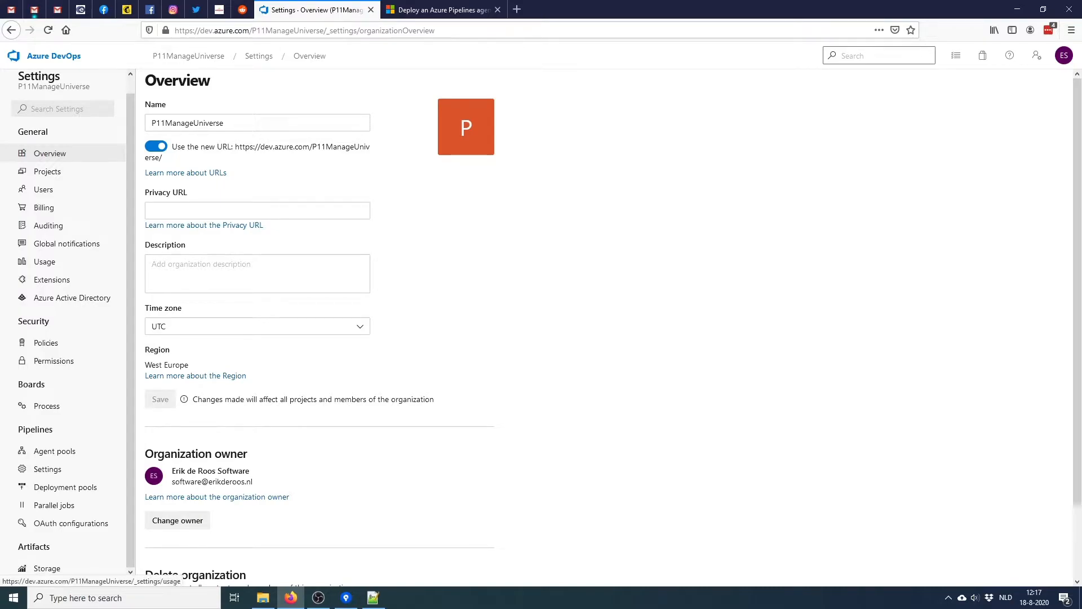
left_click(54, 451)
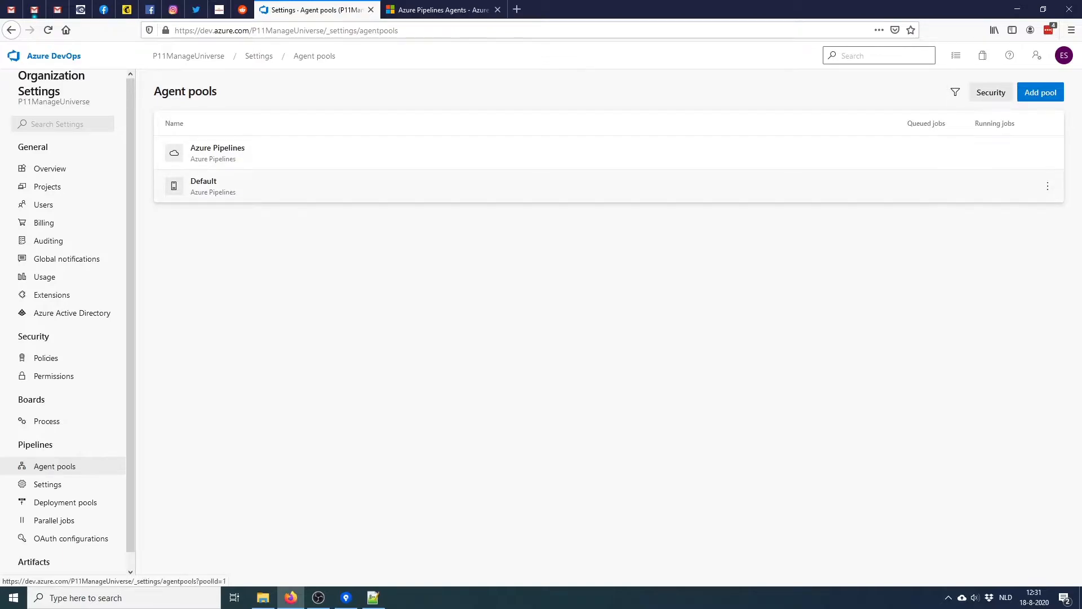
left_click(204, 181)
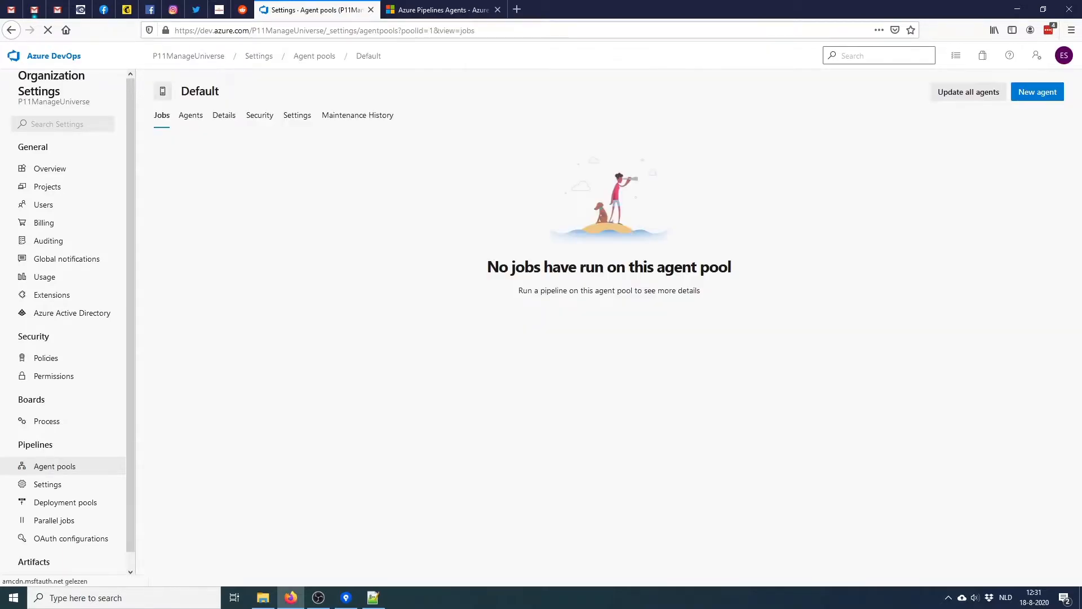
left_click(190, 115)
left_click(610, 313)
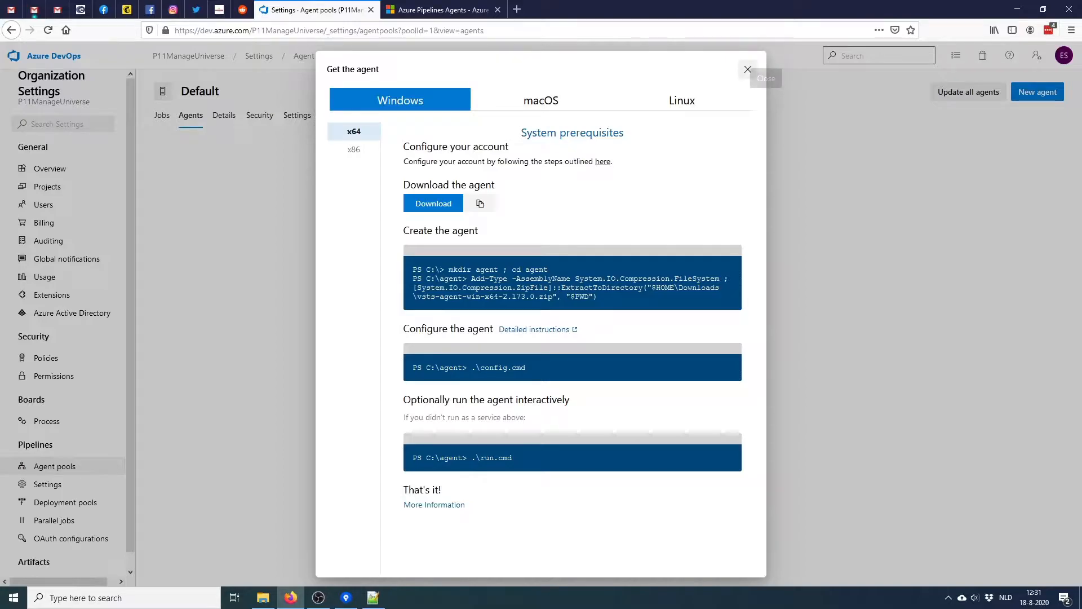
left_click(747, 70)
Go to the Personal Access Tokens page from the user settings menu
left_click(1064, 55)
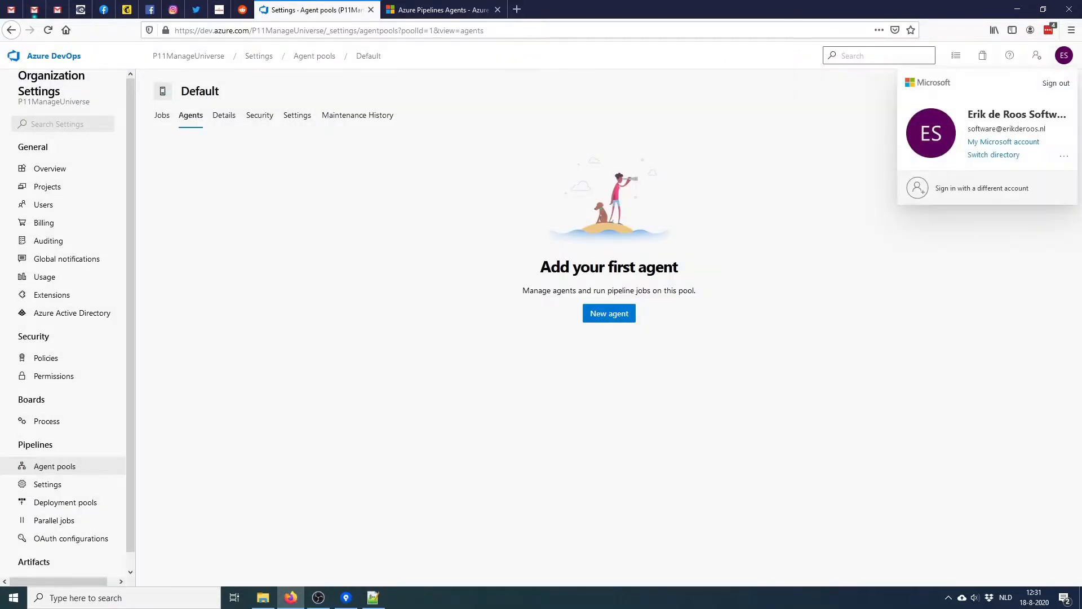
left_click(1064, 156)
left_click(1014, 180)
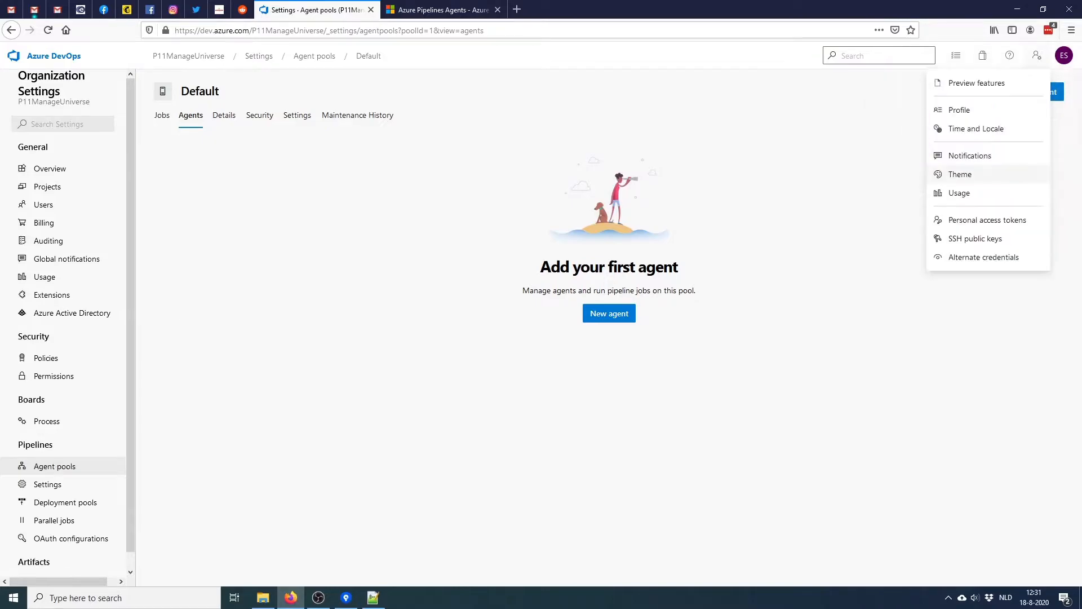
left_click(981, 220)
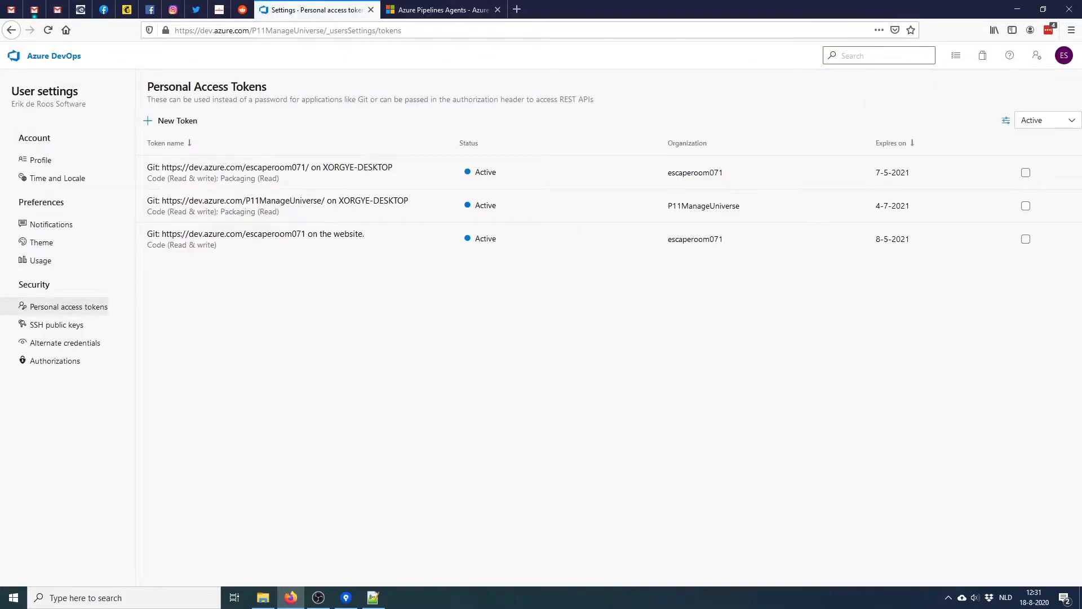
Create a full-access token named 'Agent' with a custom expiration date
left_click(172, 120)
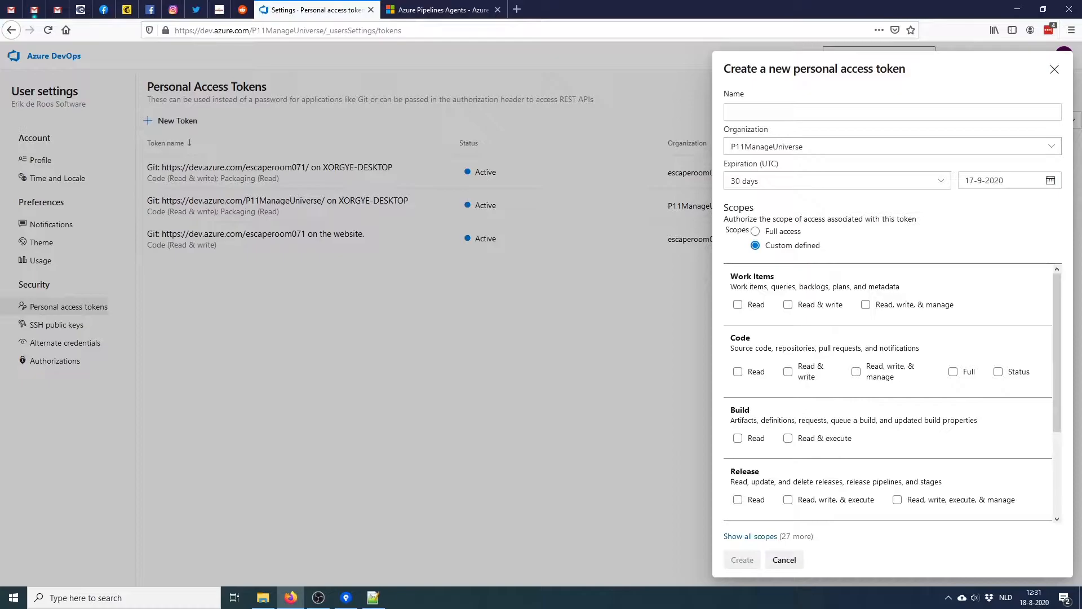
left_click(756, 231)
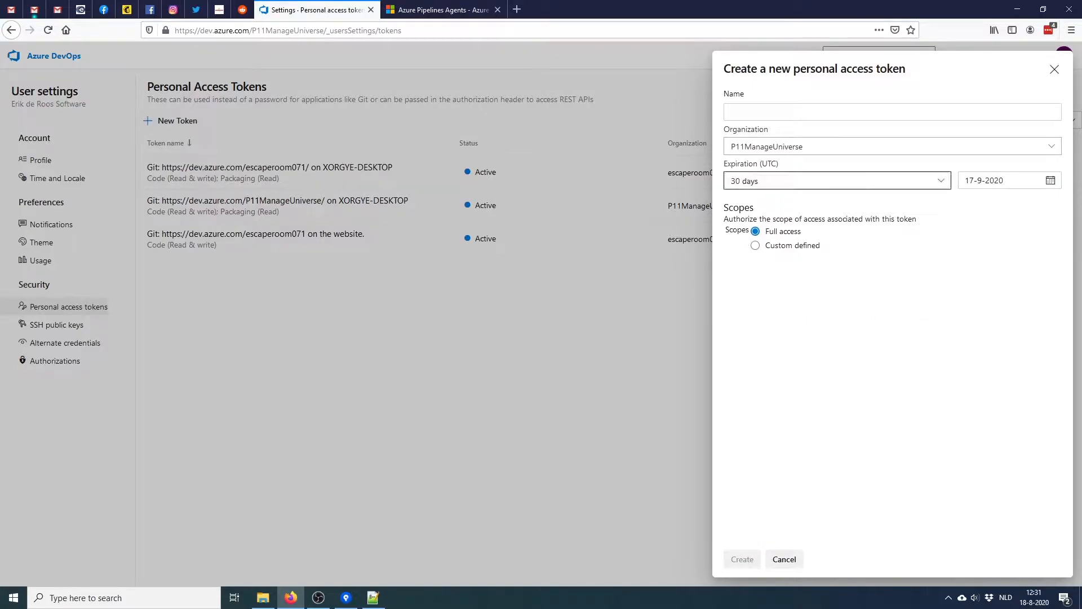
left_click(837, 181)
left_click(758, 258)
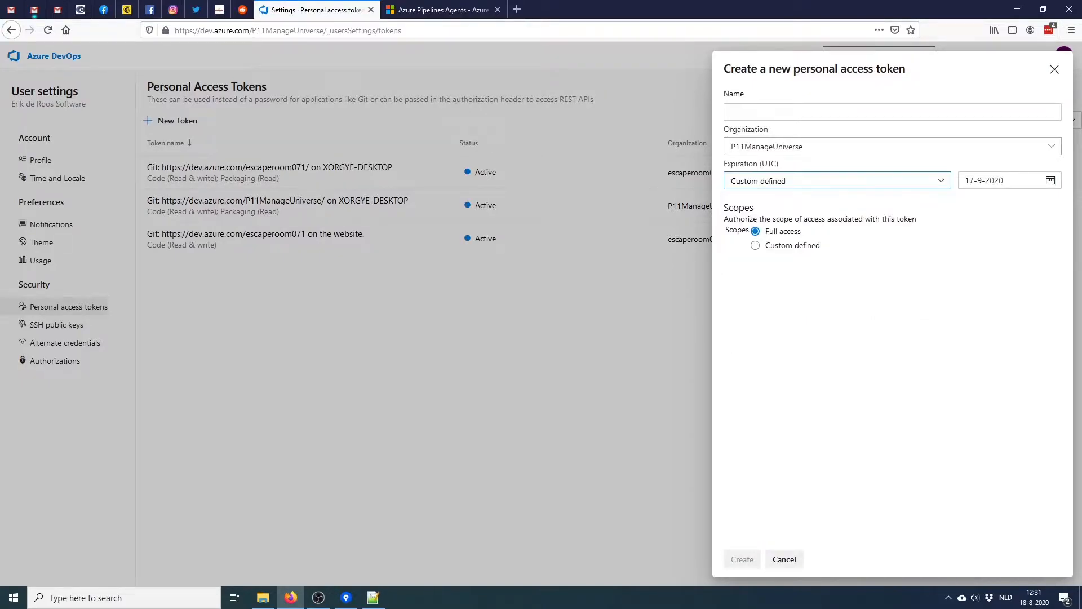
left_click(789, 111)
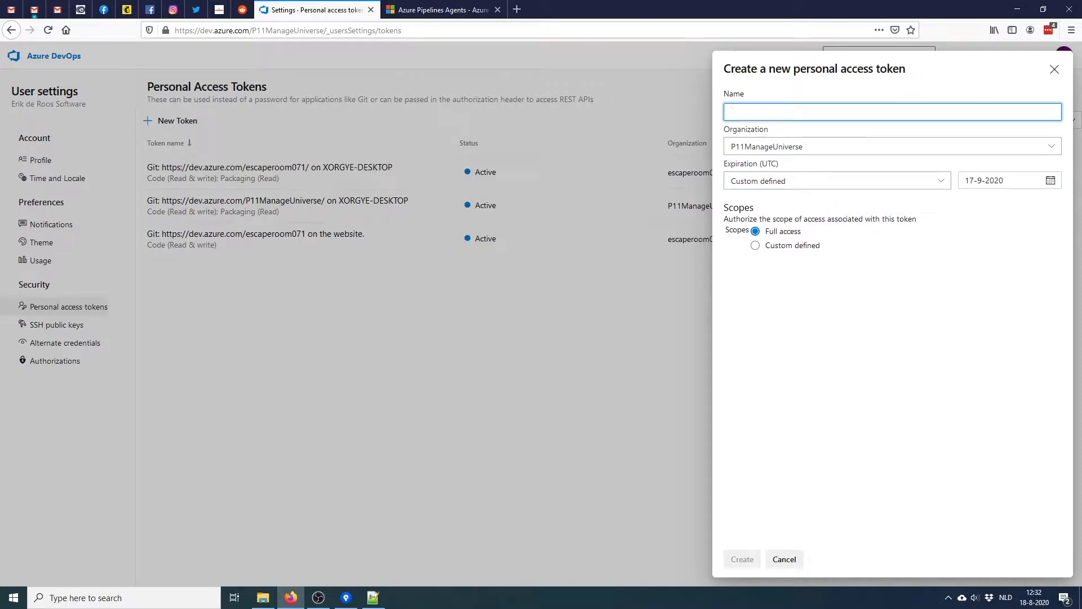
type("Agent")
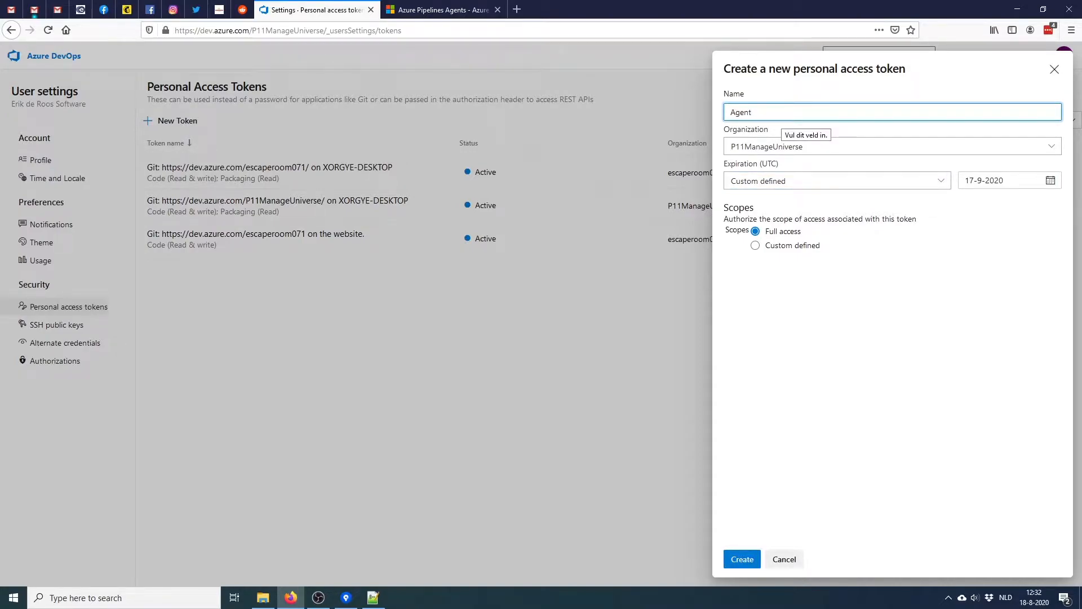
left_click(1050, 180)
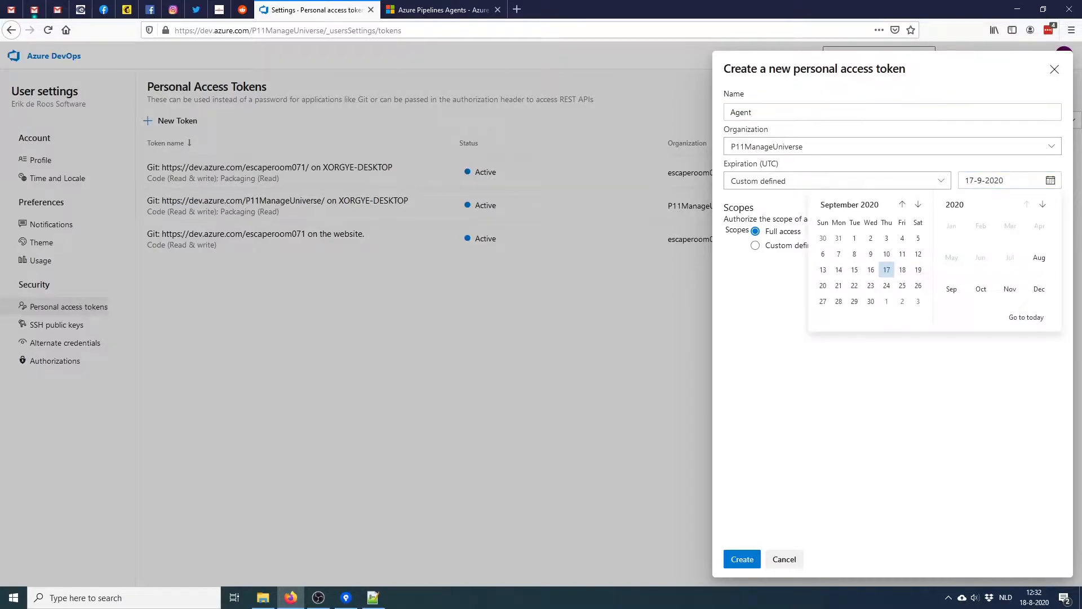
left_click(1042, 204)
left_click(1038, 258)
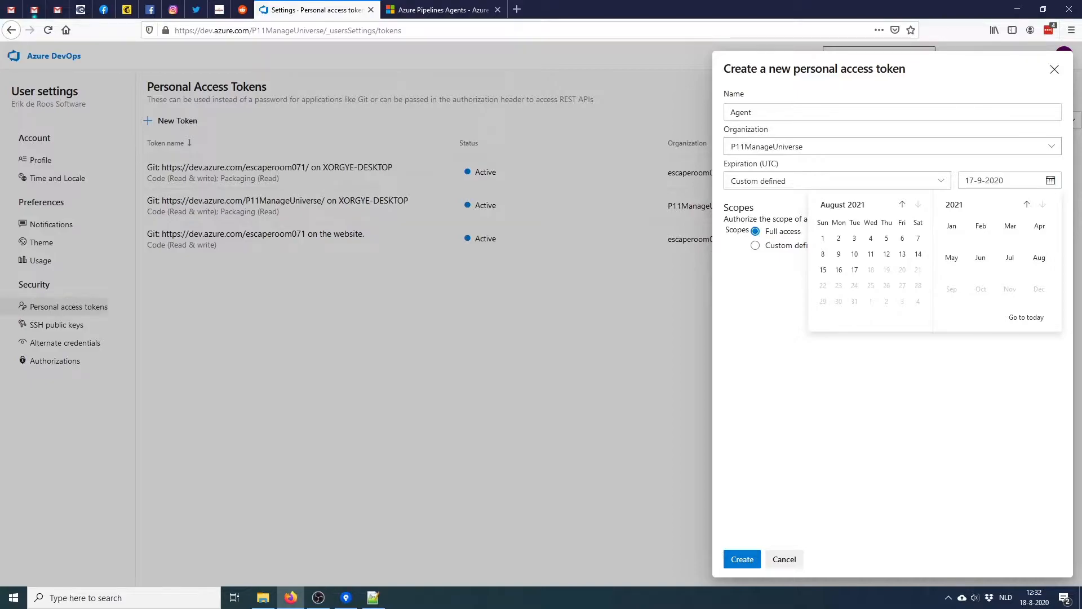
key("Escape")
left_click(742, 559)
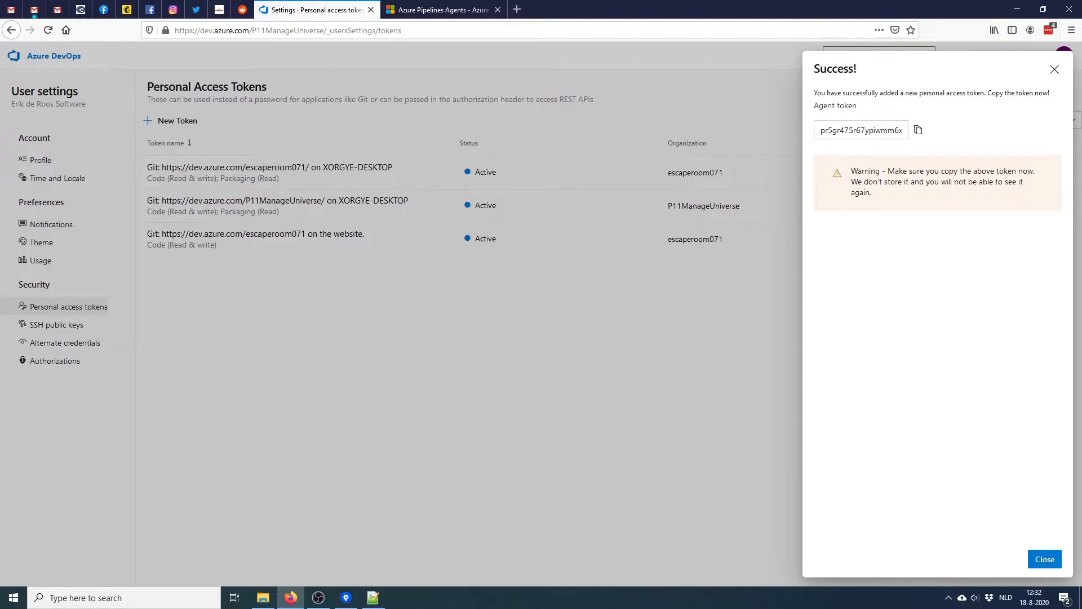
Bring up the Azure DevOps Agent folder and select config.cmd
mouse_move(263, 597)
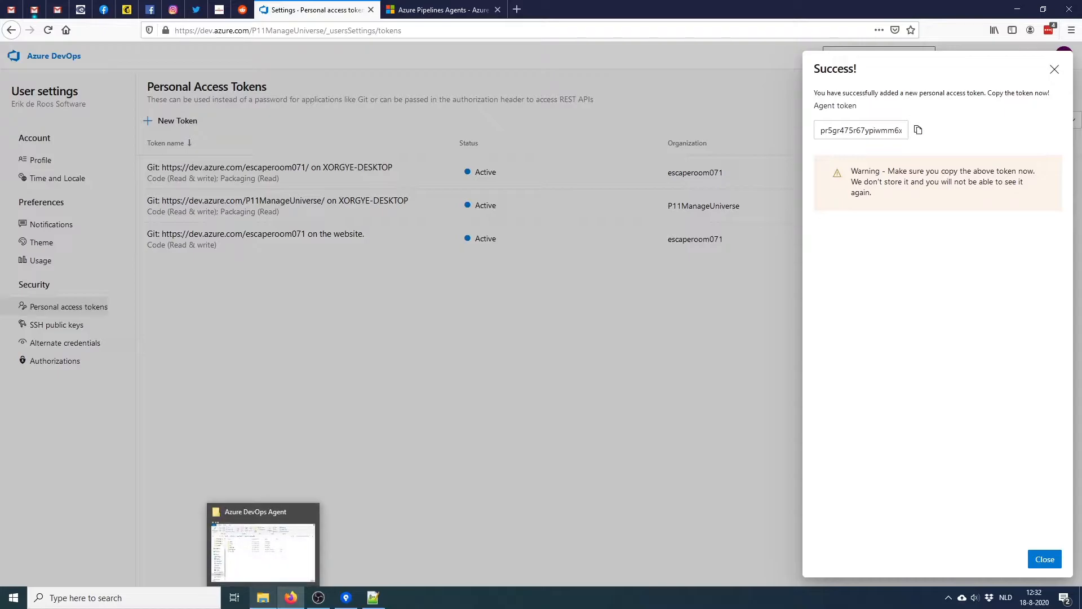
left_click(263, 598)
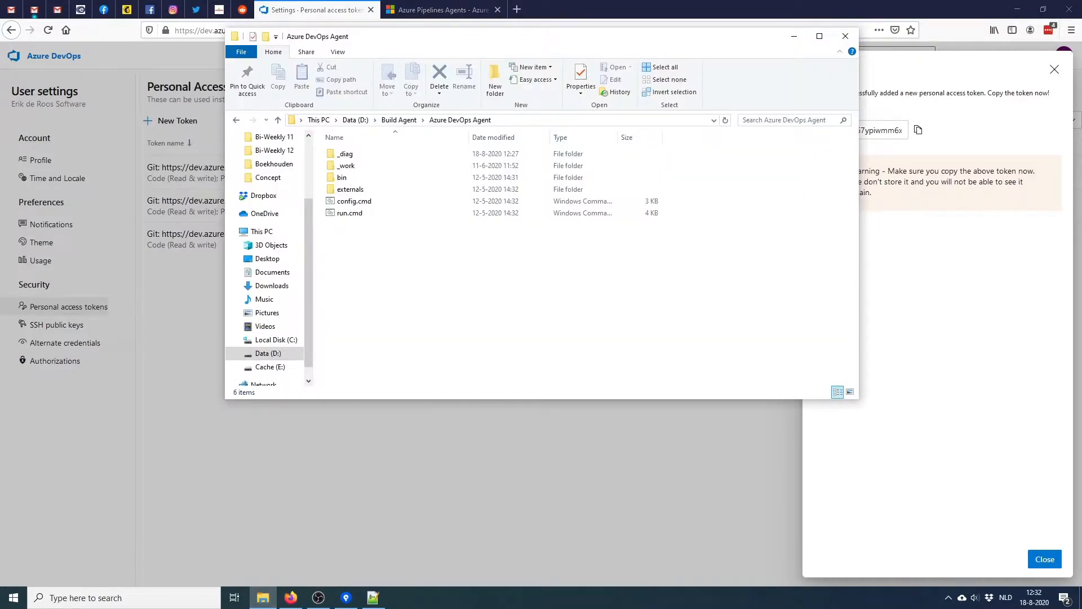
left_click(354, 190)
left_click(354, 202)
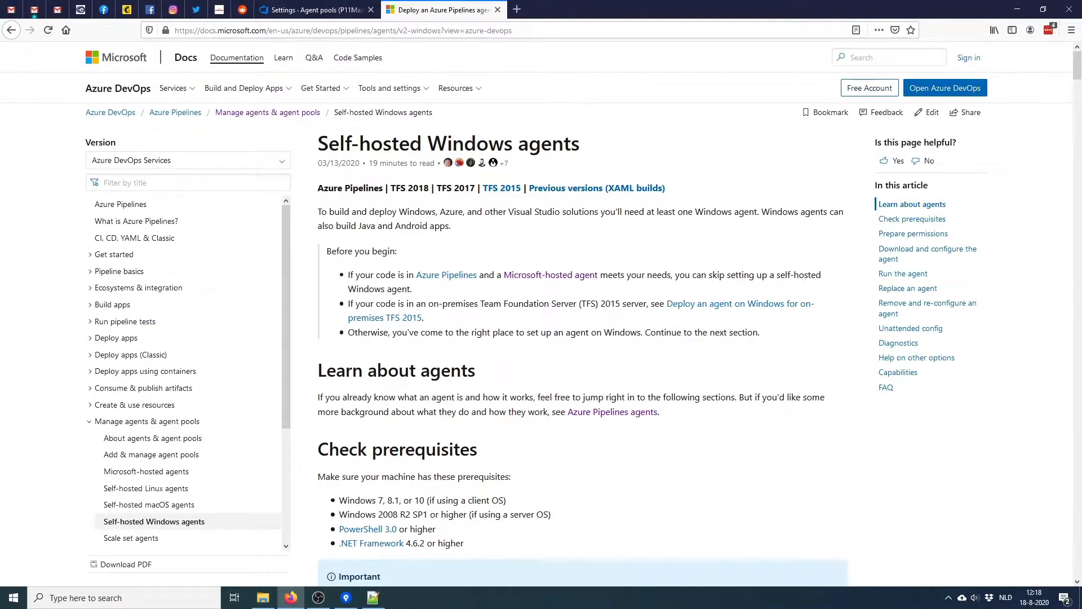
Scroll the Self-hosted Windows agents guide to step 8 and highlight config.cmd
left_click(530, 30)
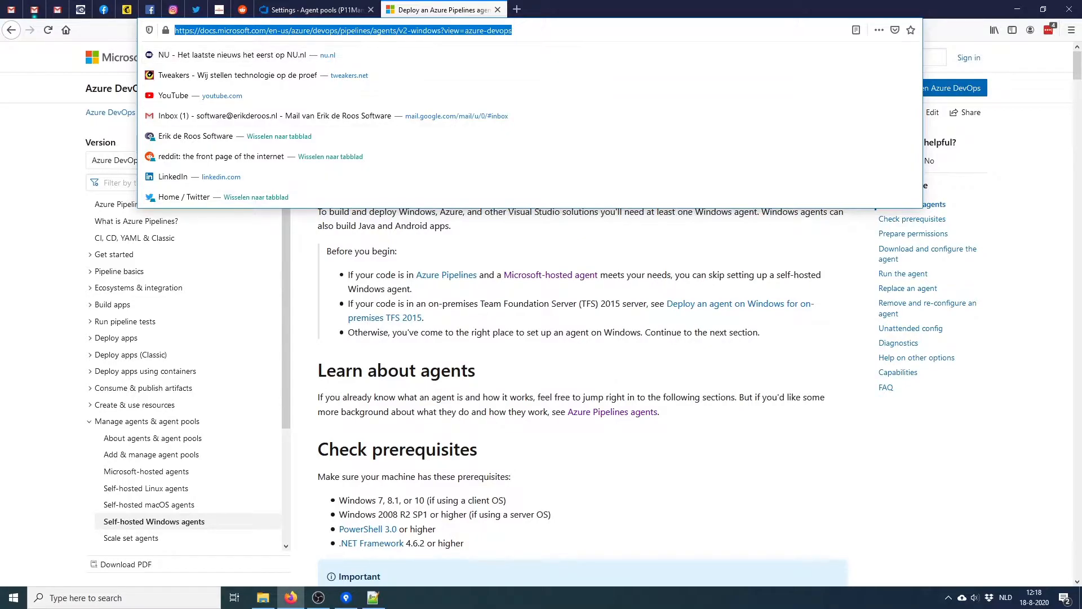
key("Escape")
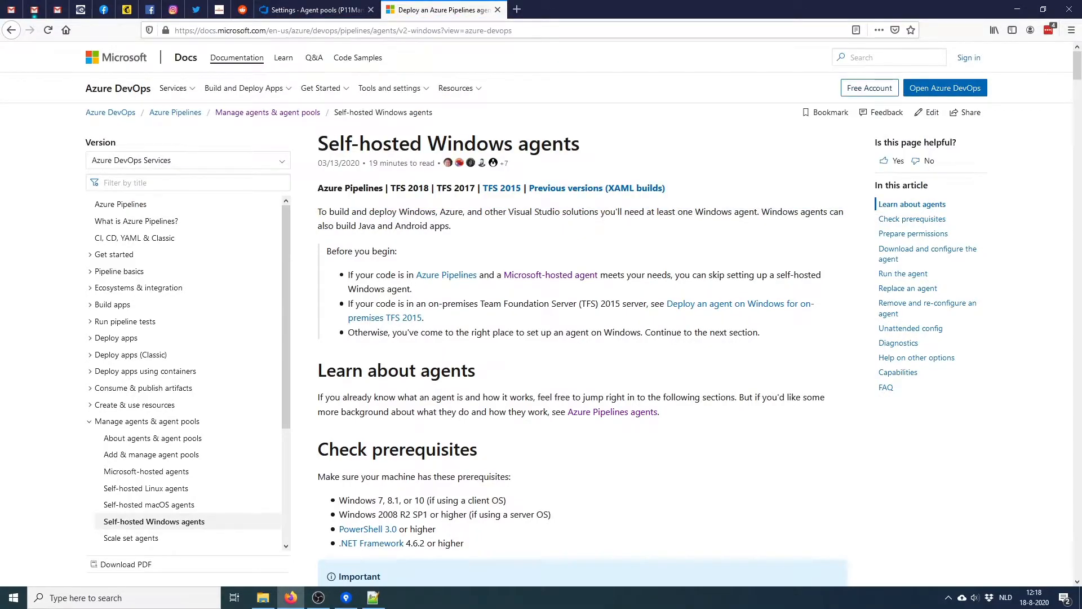
scroll(580, 313, "down", 5)
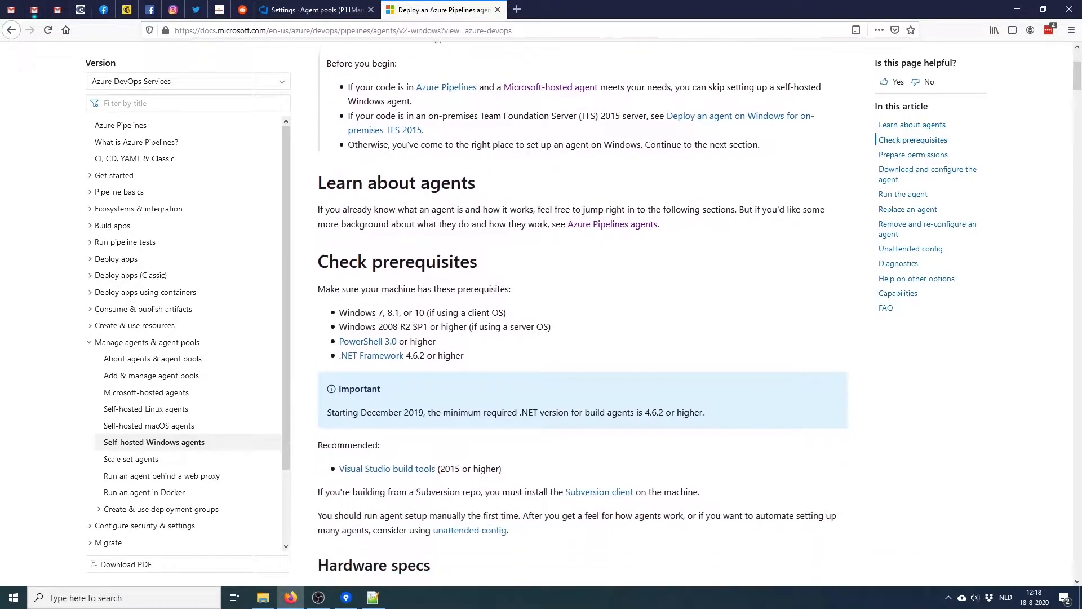
scroll(581, 313, "down", 8)
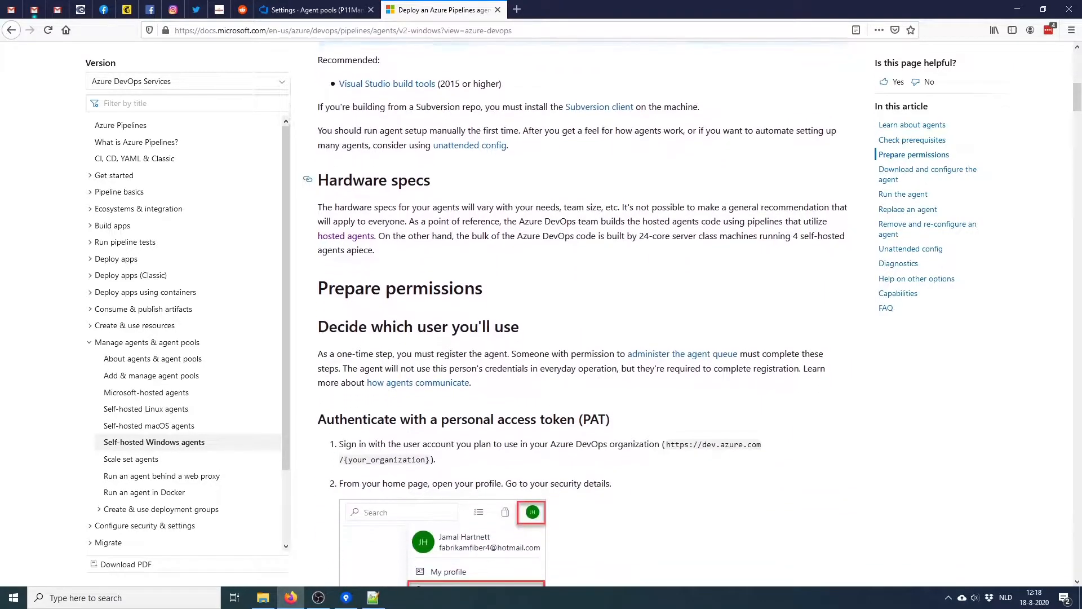
scroll(581, 314, "down", 3)
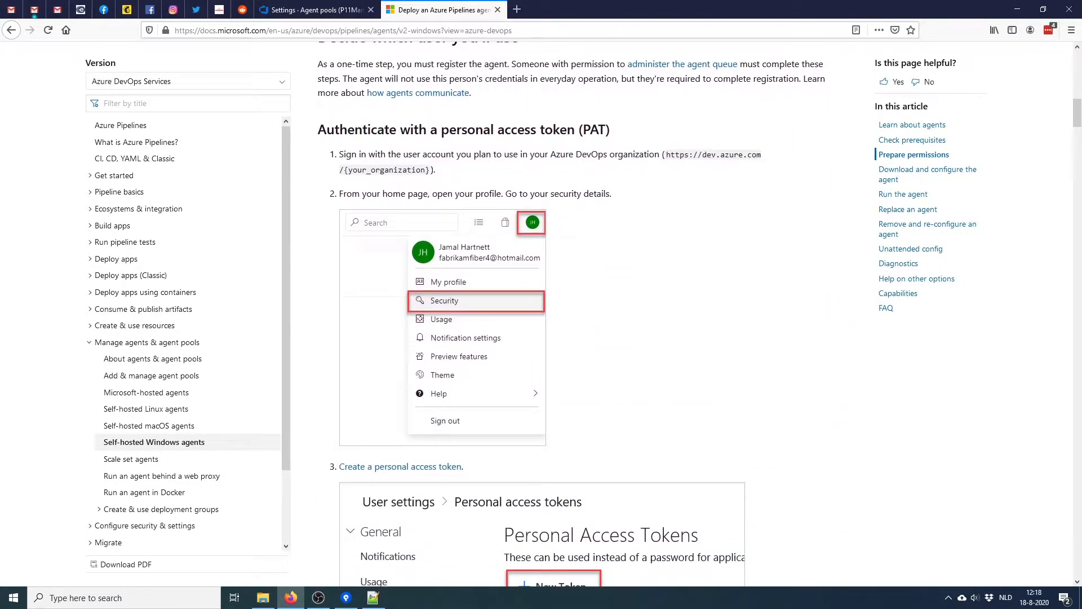
scroll(580, 313, "down", 1)
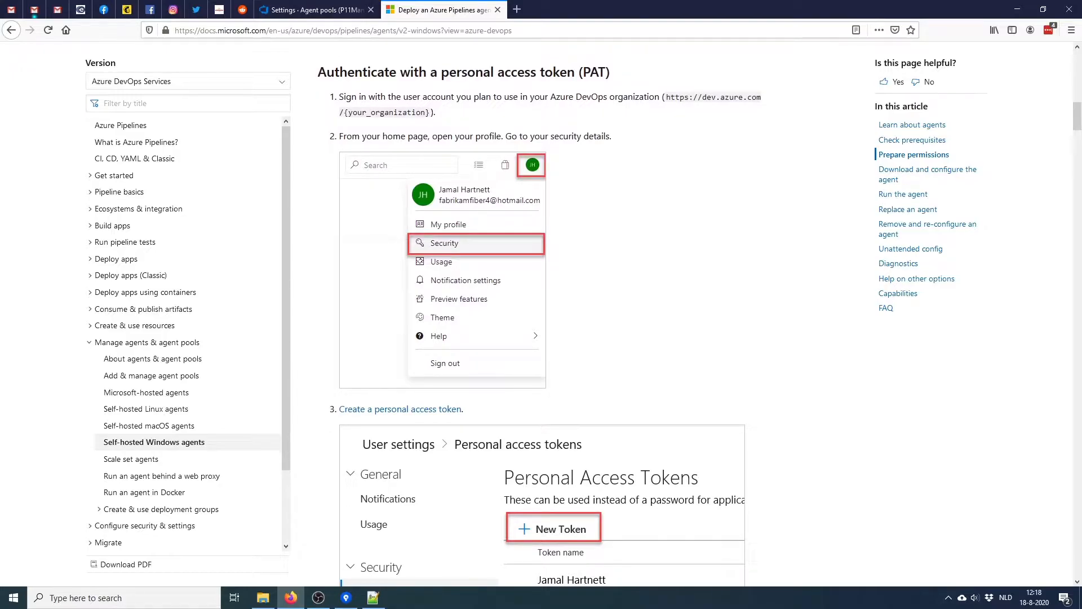
scroll(581, 314, "down", 5)
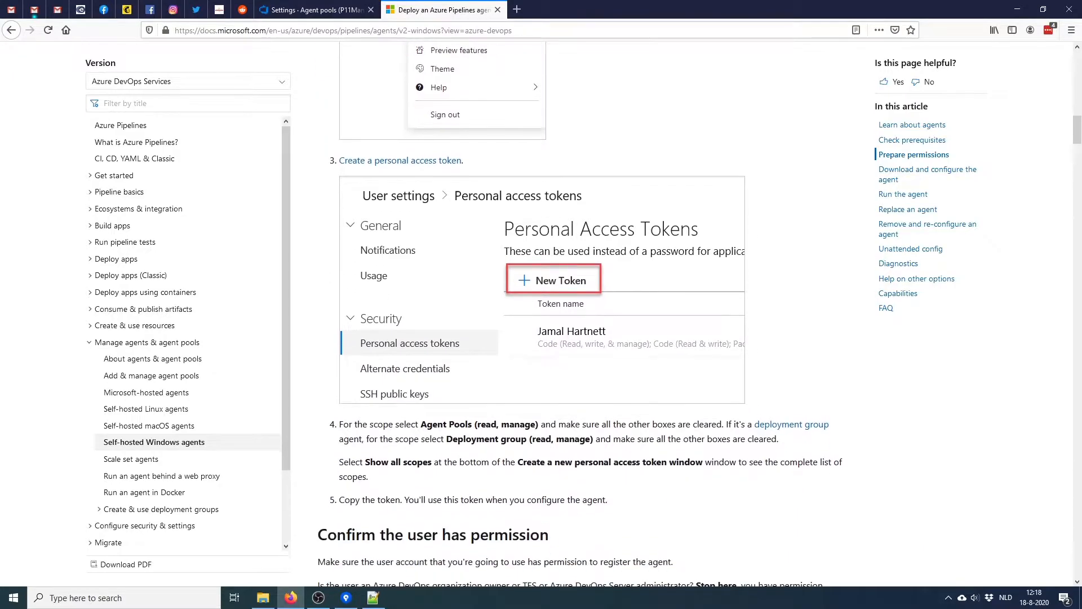
scroll(580, 313, "down", 6)
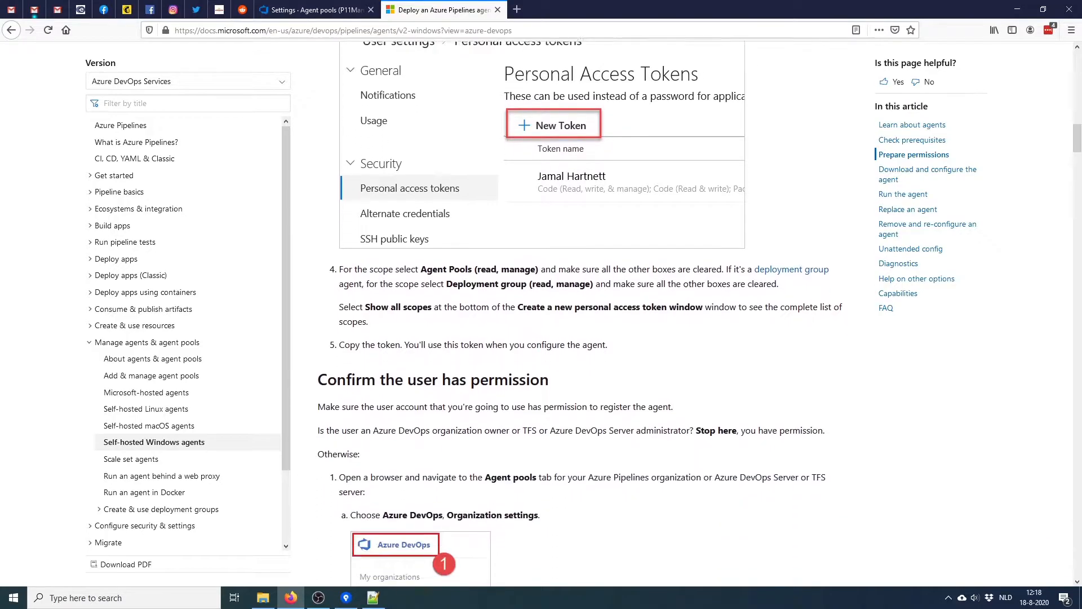
scroll(580, 314, "down", 6)
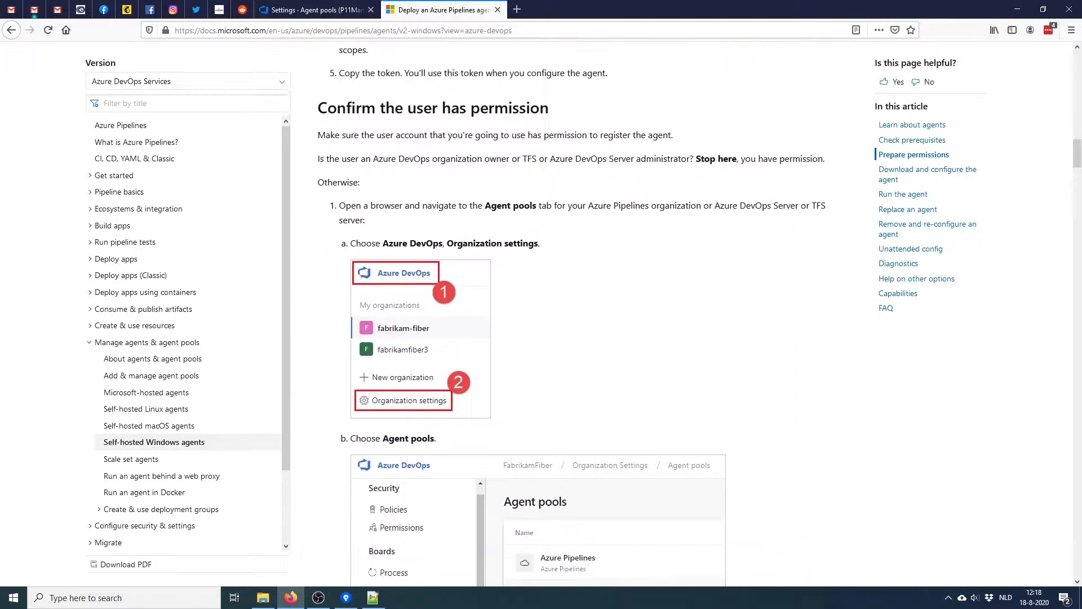
scroll(581, 313, "down", 1)
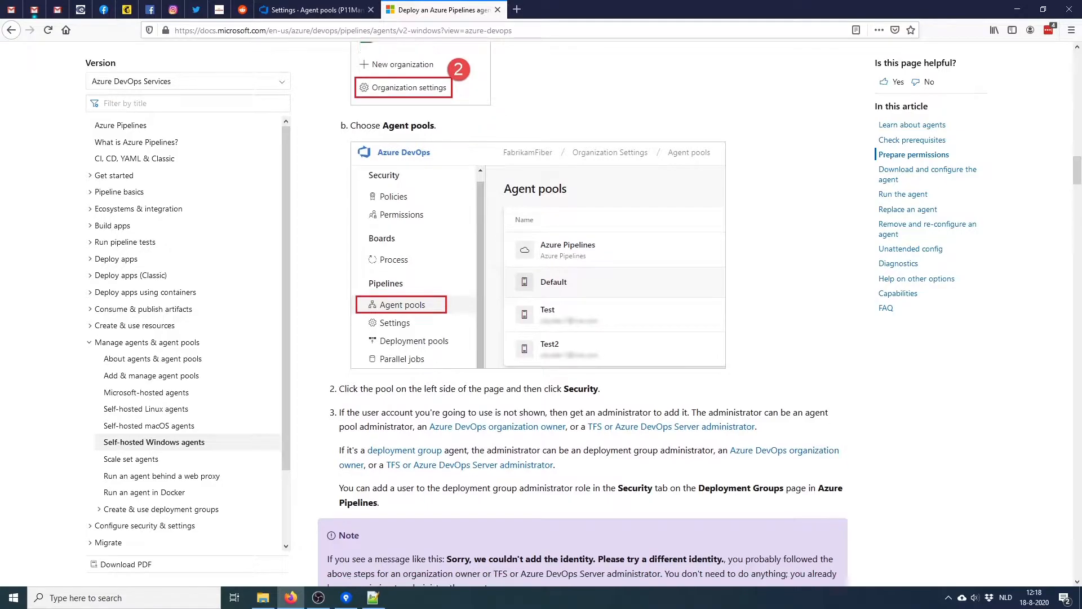
scroll(787, 292, "up", 1)
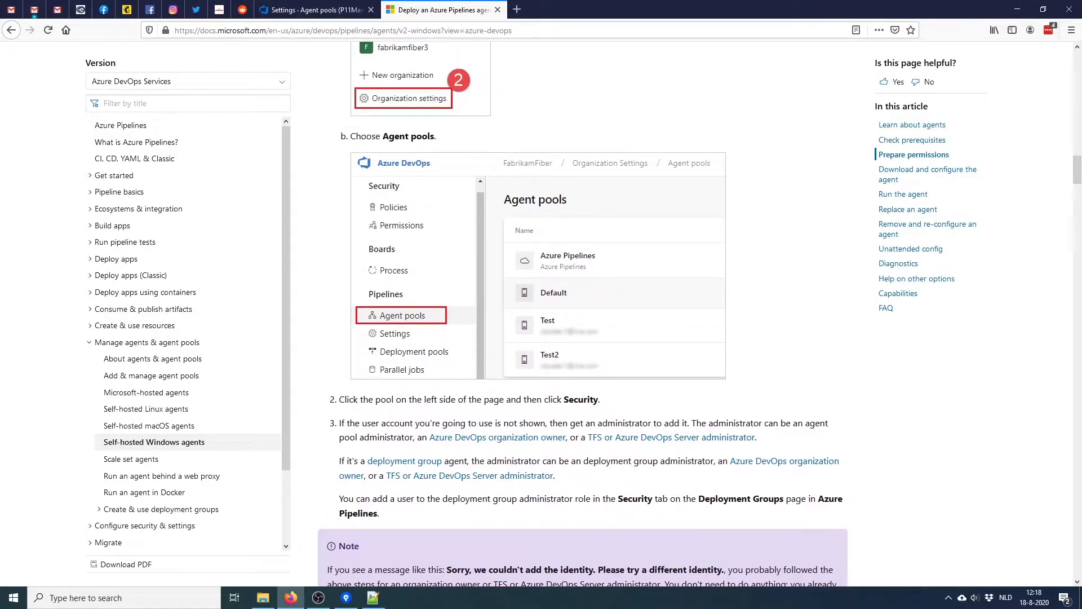
right_click(787, 292)
key("Escape")
scroll(580, 313, "down", 9)
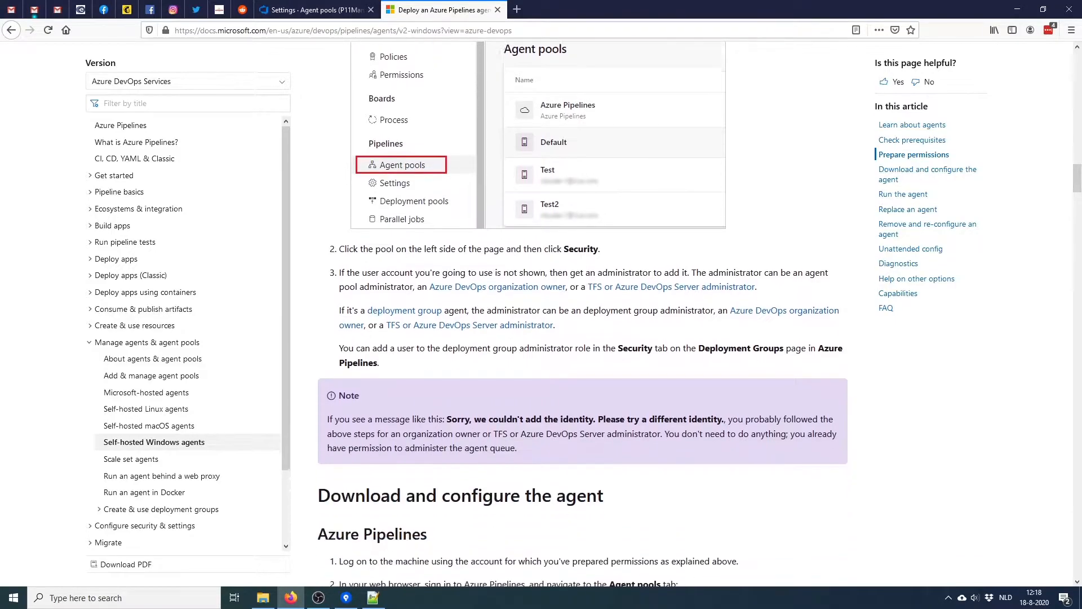
scroll(581, 314, "down", 5)
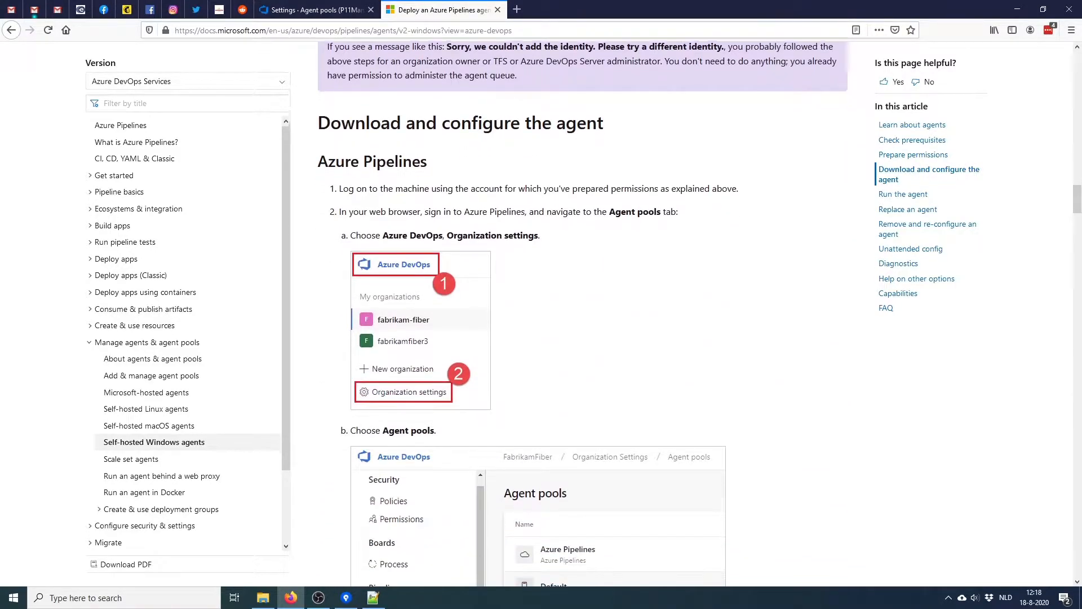
scroll(580, 313, "down", 3)
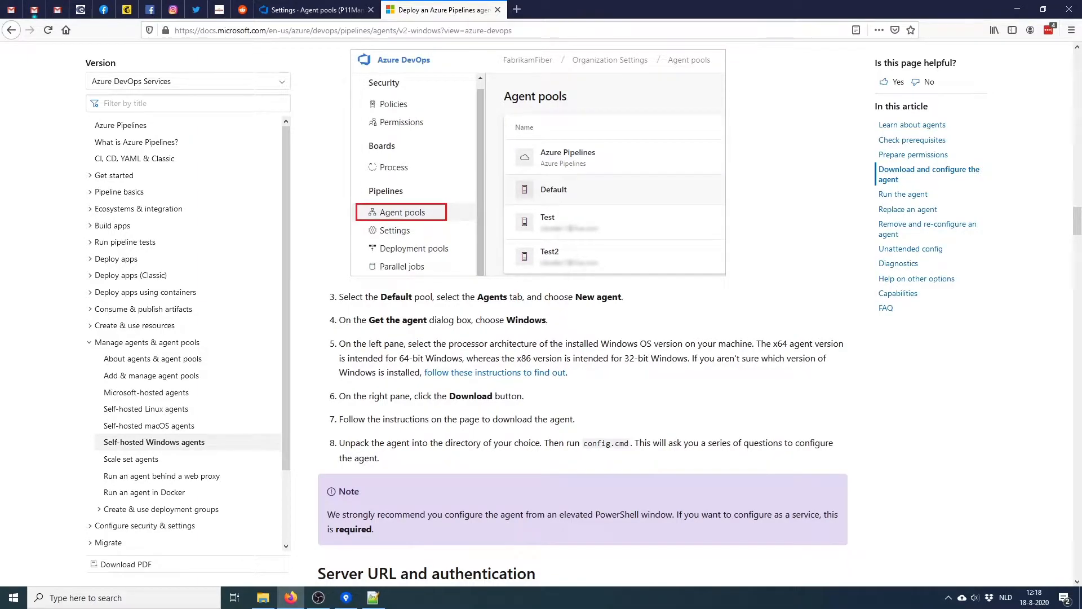
scroll(583, 313, "down", 3)
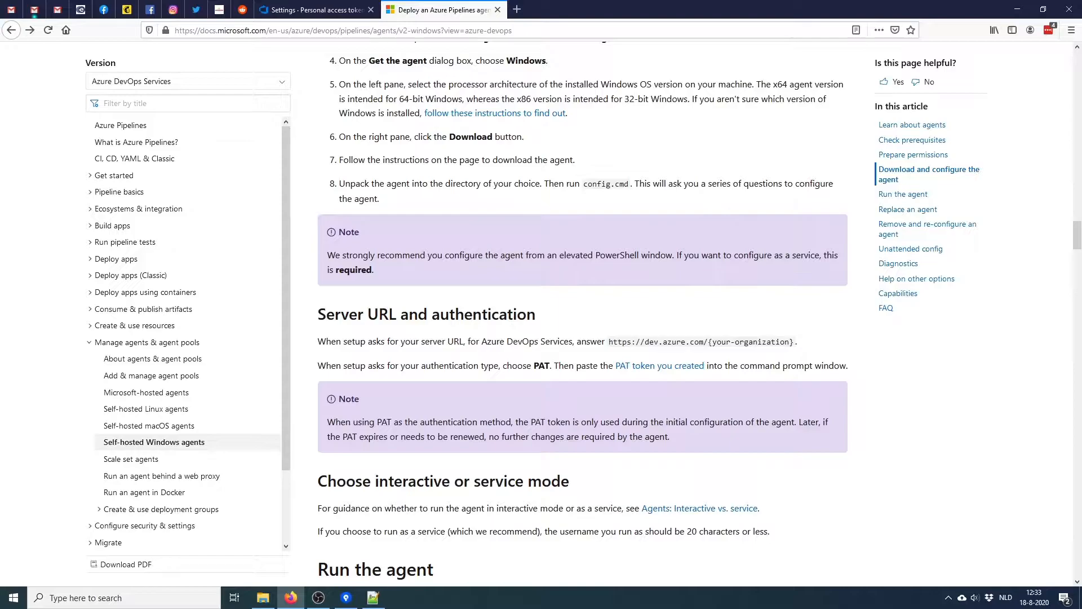
left_click_drag(584, 184, 629, 184)
Search 'po' in the Start menu and run Windows PowerShell as administrator
key("super")
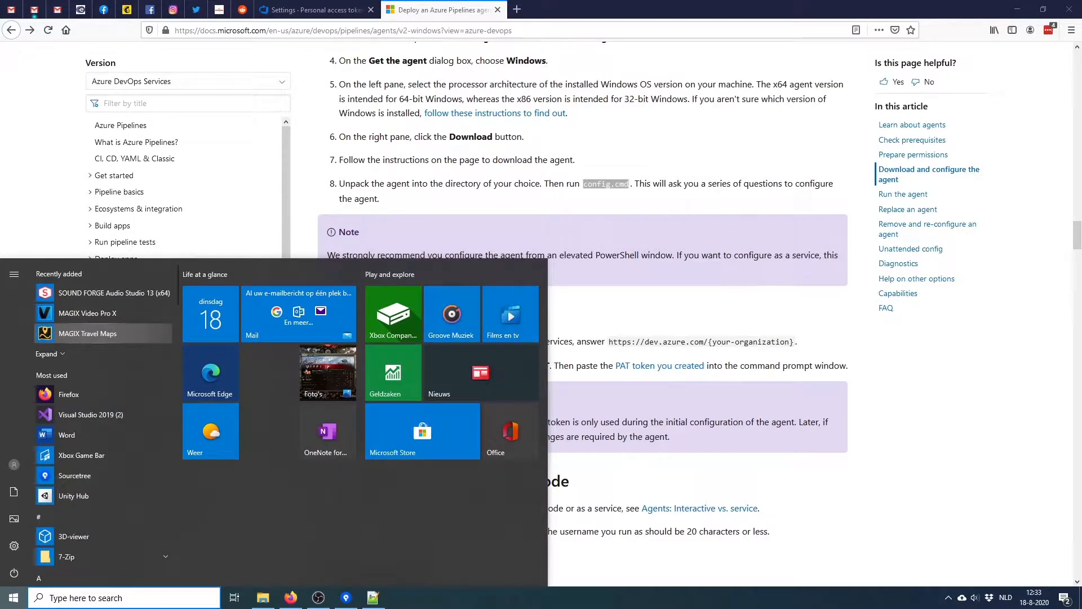
type("po")
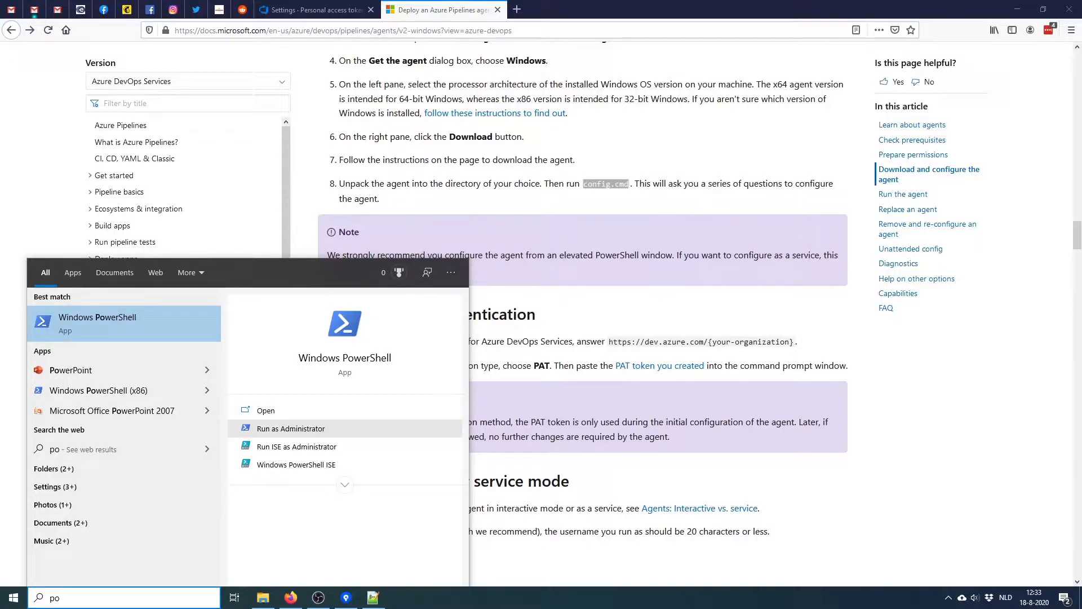
left_click(291, 429)
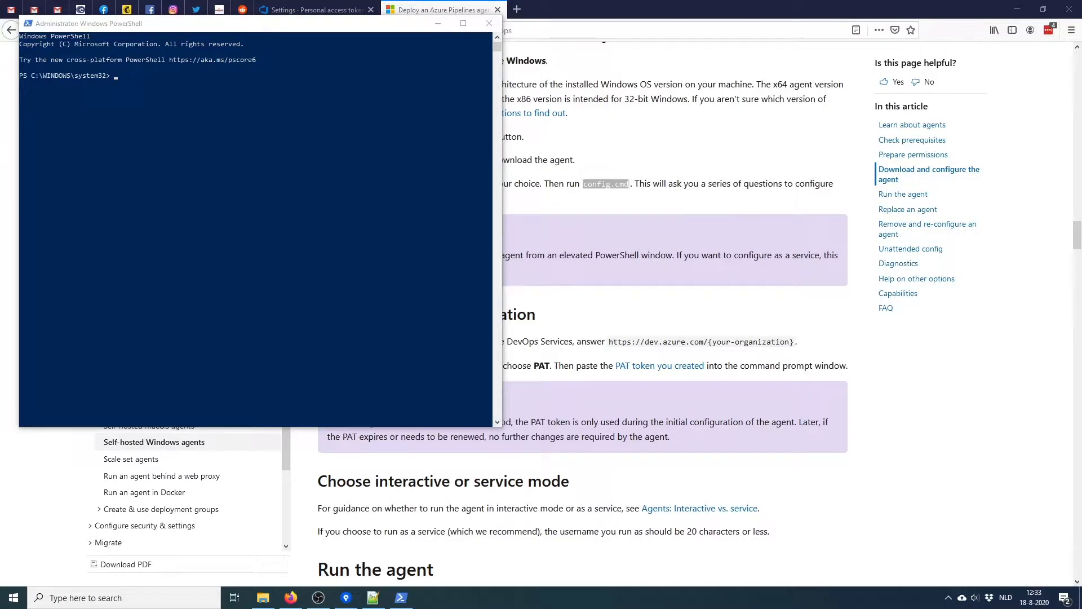
Change PowerShell into the copied agent folder path and list its contents with dir
left_click(262, 598)
key("alt+d")
left_click(191, 83)
type("cd \"")
type("D:\\Build Agent\\Azure DevOps Agent")
type("\"")
key("Return")
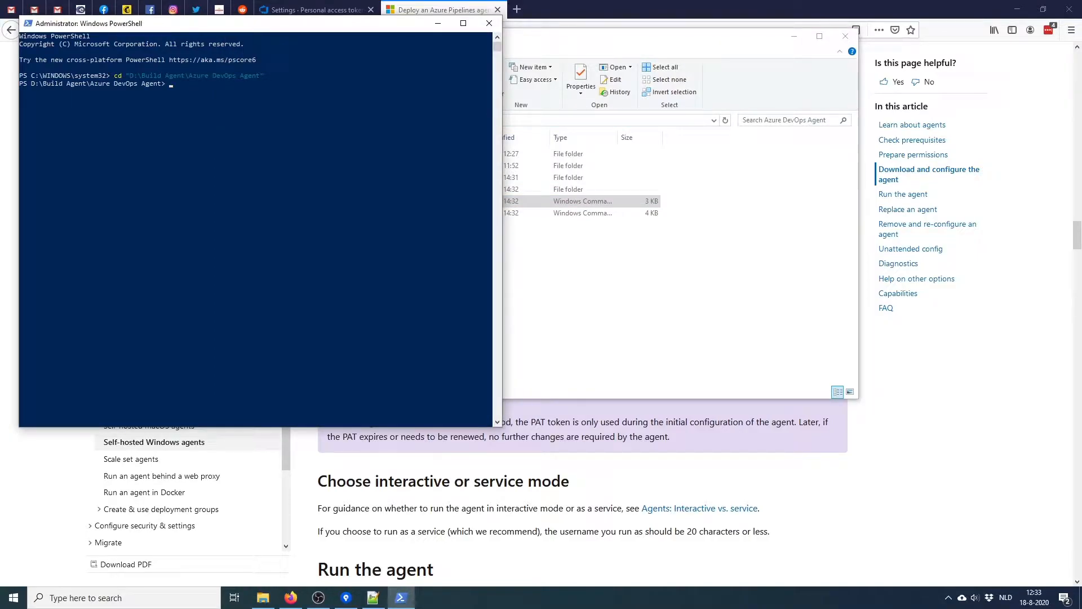
type("dir")
key("Return")
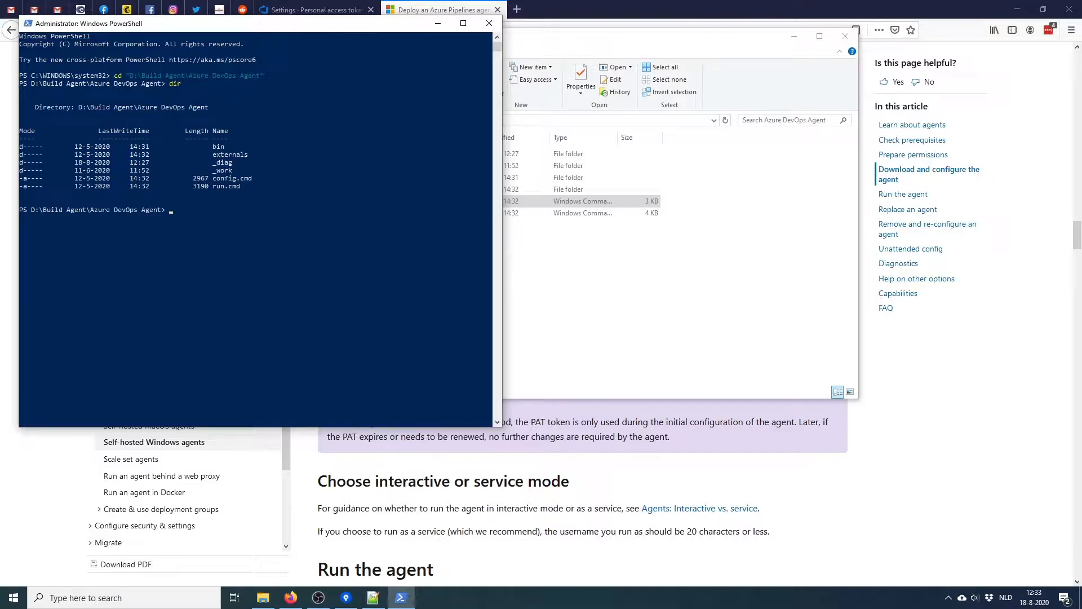
Run ./config.cmd to start the agent configuration
left_click_drag(209, 178, 259, 178)
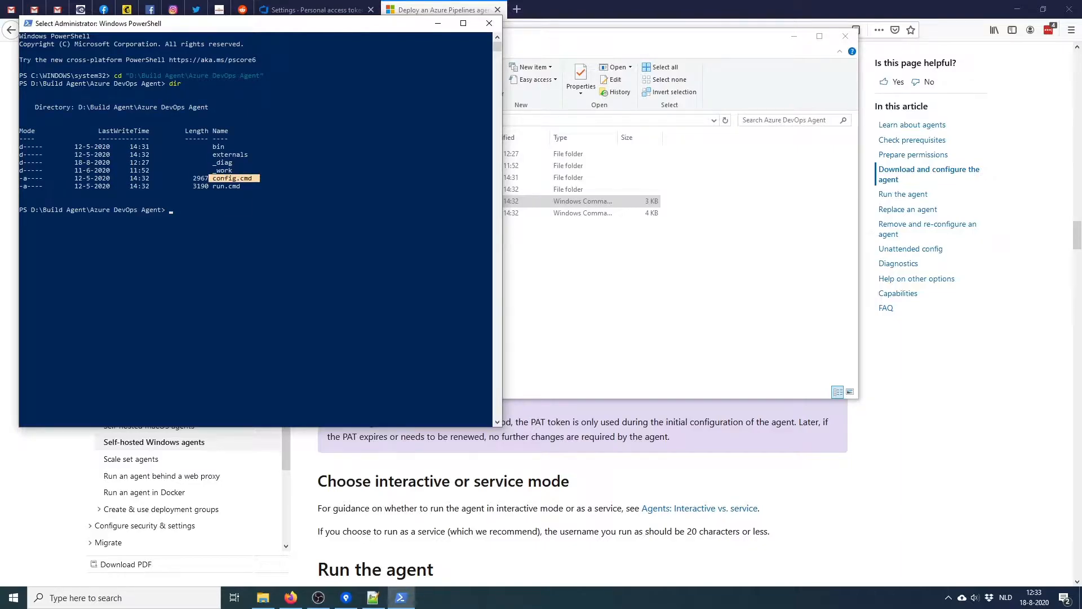
left_click(226, 202)
left_click(183, 209)
left_click(170, 210)
type("./config.cmd")
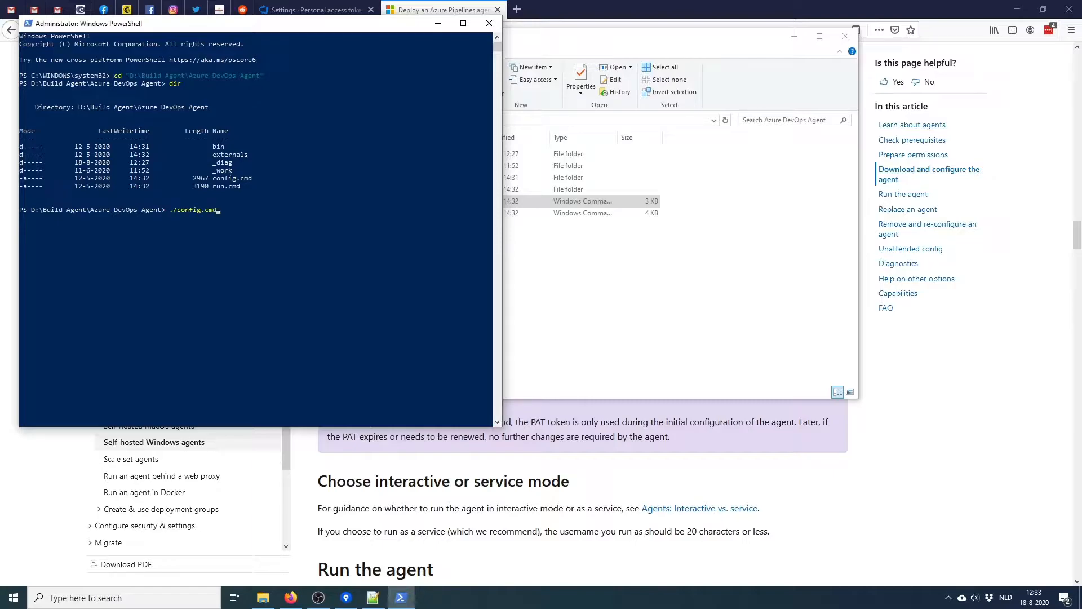
key("Return")
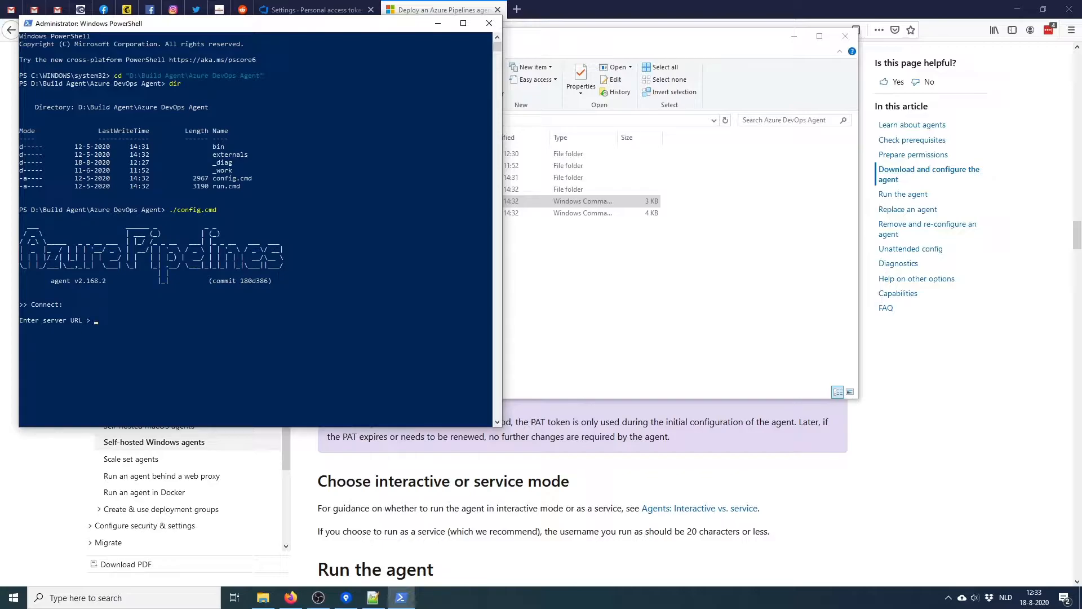
key("alt+Tab")
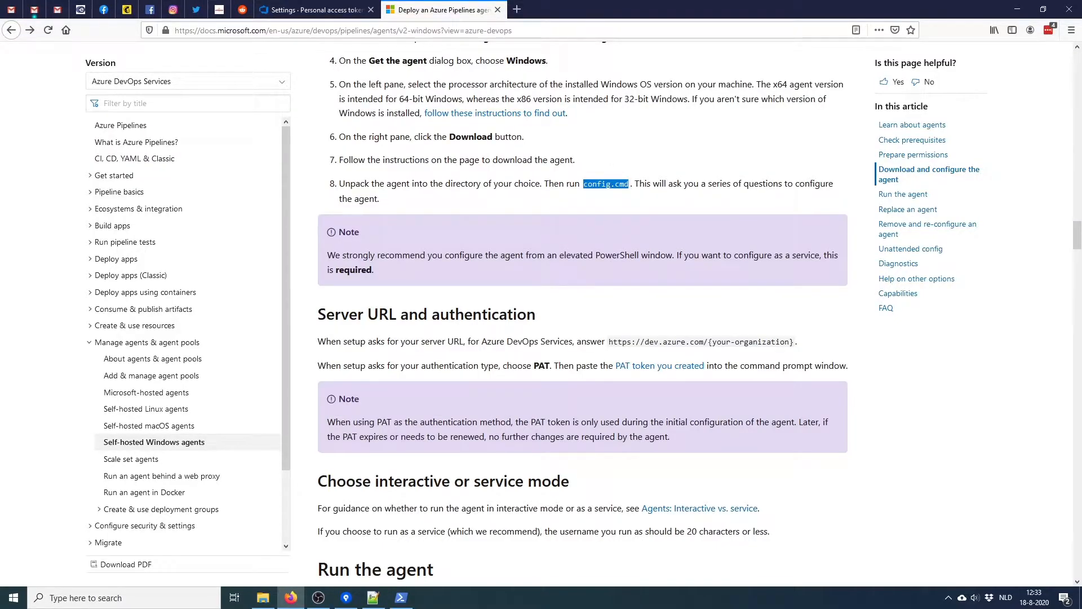
scroll(608, 342, "down", 1)
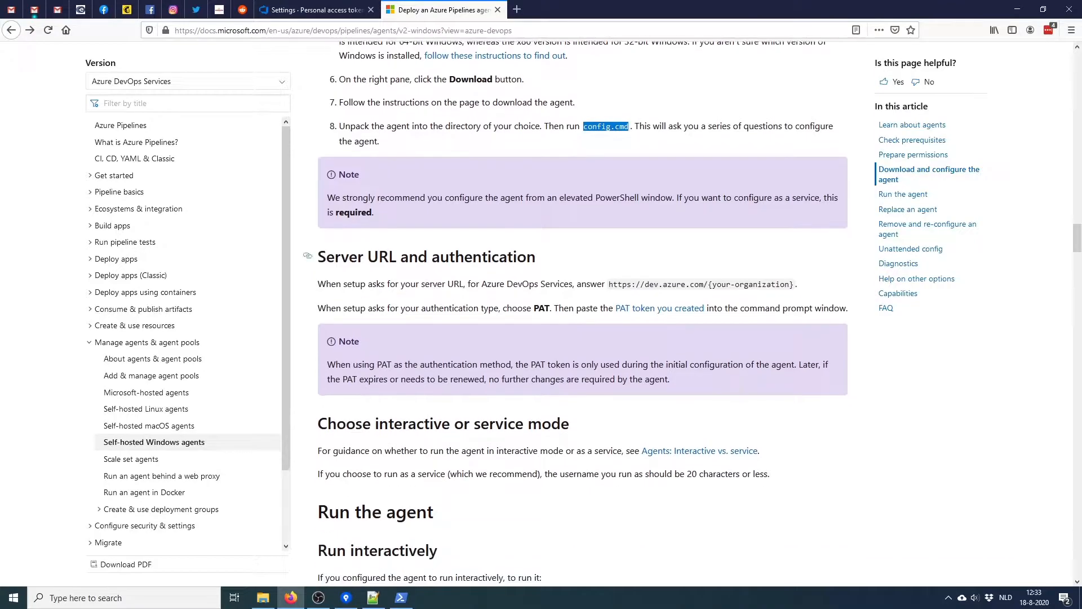
left_click_drag(608, 284, 791, 285)
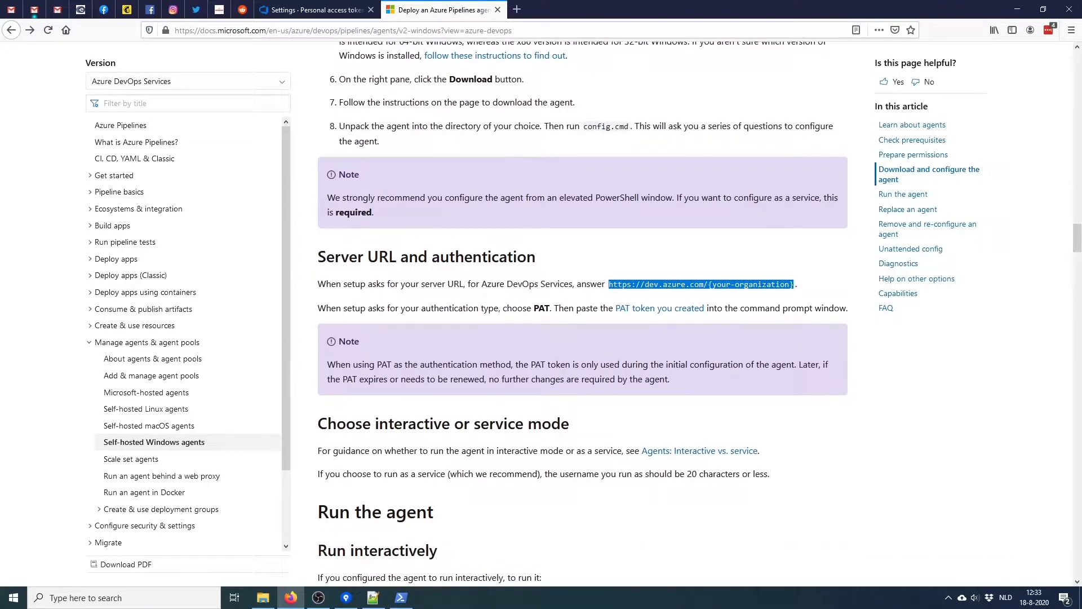
left_click(316, 10)
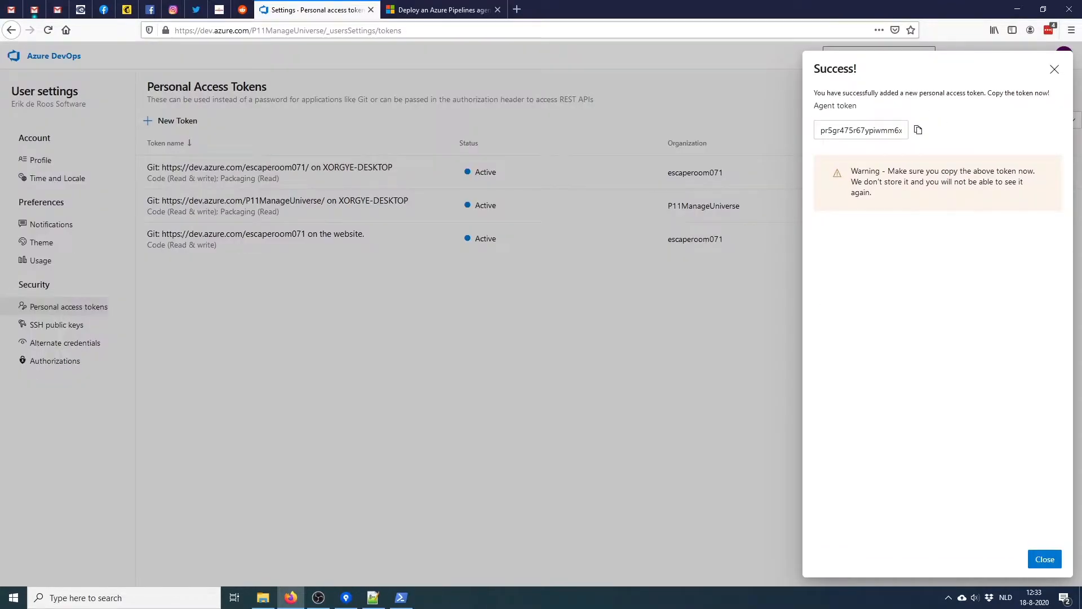
left_click(175, 30)
left_click_drag(175, 31, 324, 31)
key("ctrl+c")
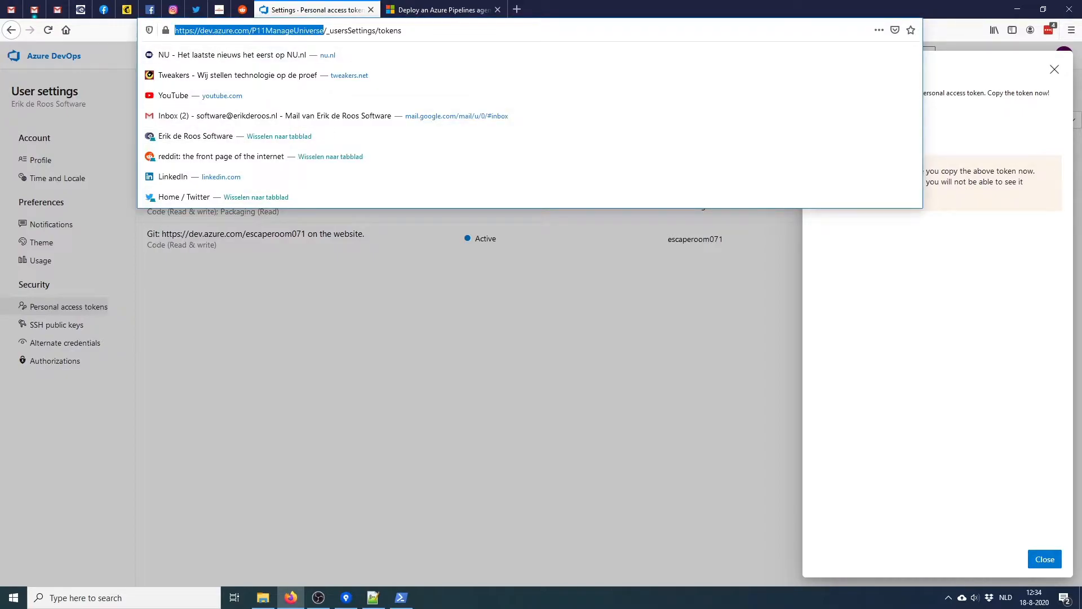
left_click(401, 597)
key("ctrl+v")
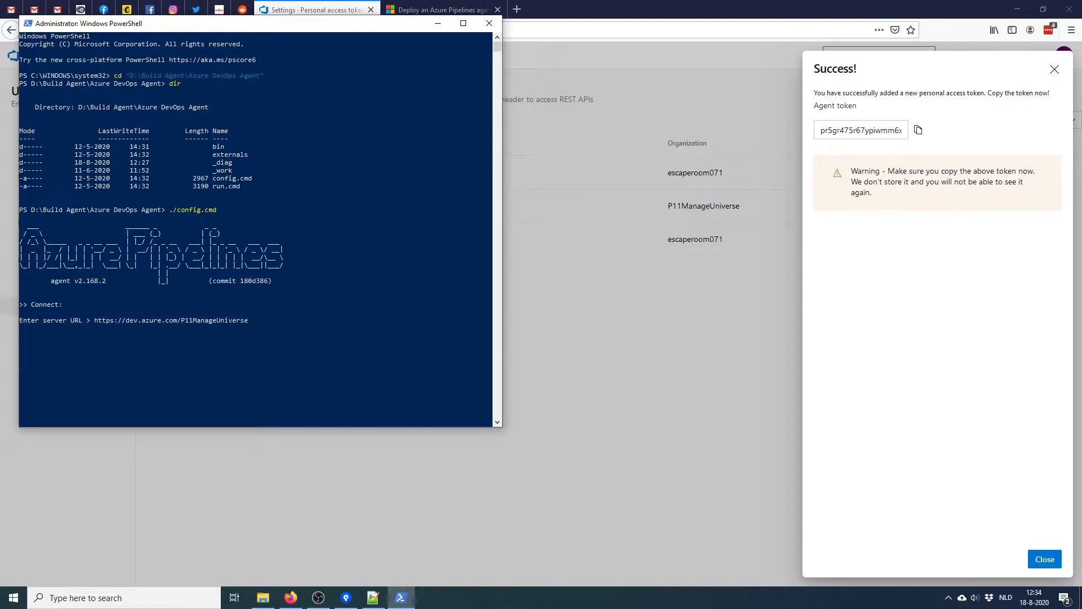
key("Return")
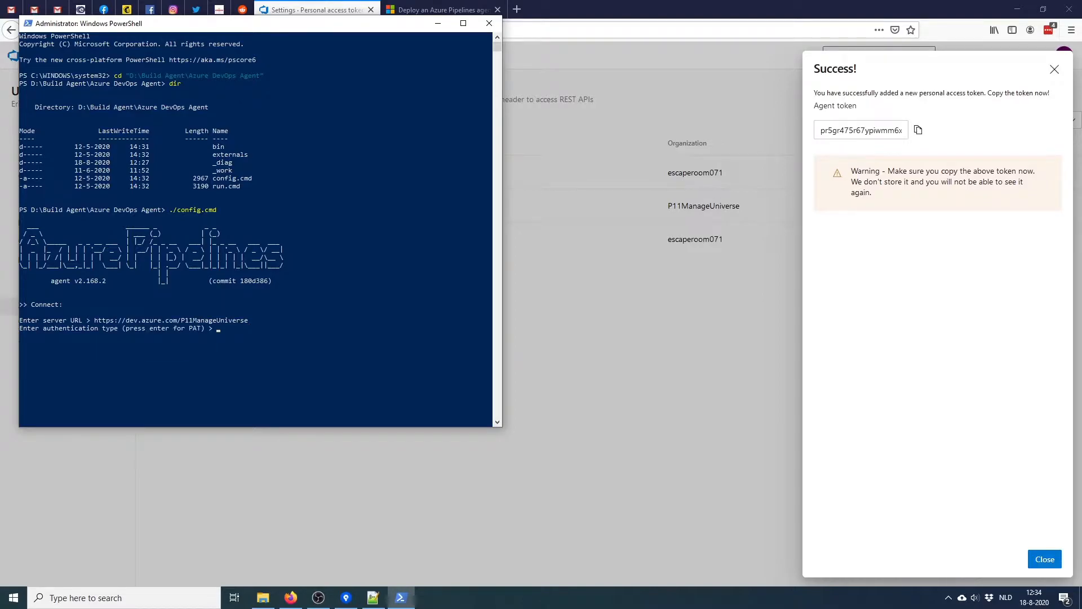
Choose PAT authentication, paste the new access token, and accept the default pool and agent name
key("Return")
left_click(918, 129)
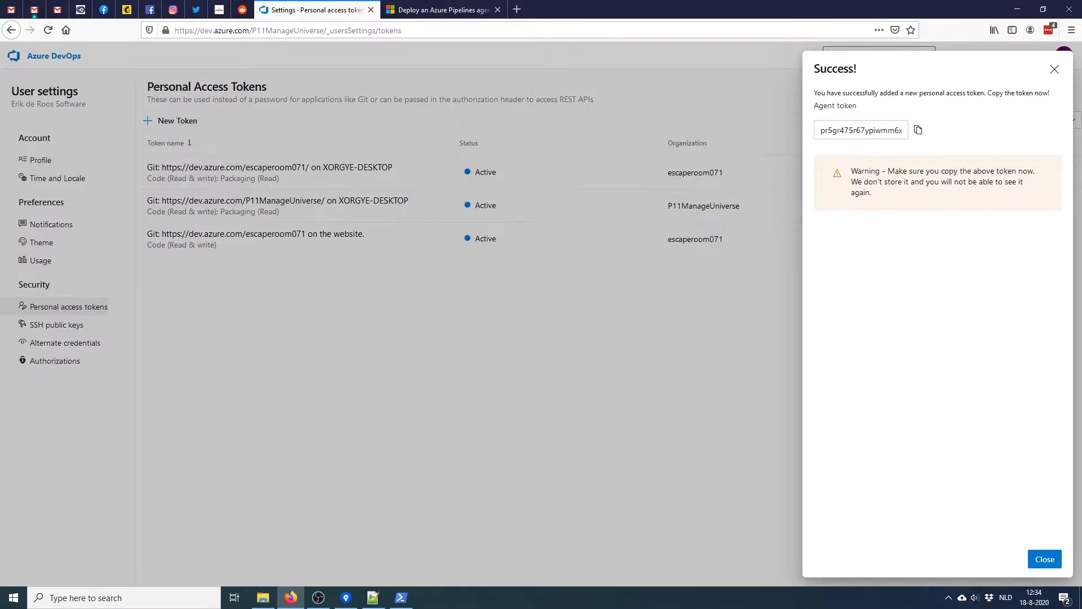
left_click(401, 597)
key("ctrl+v")
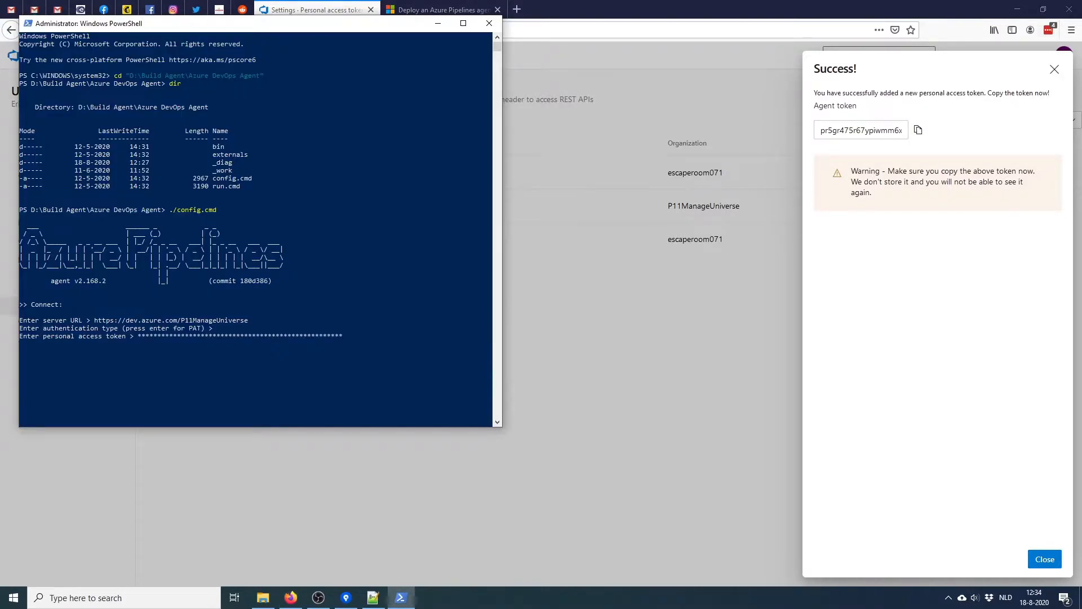
key("Return")
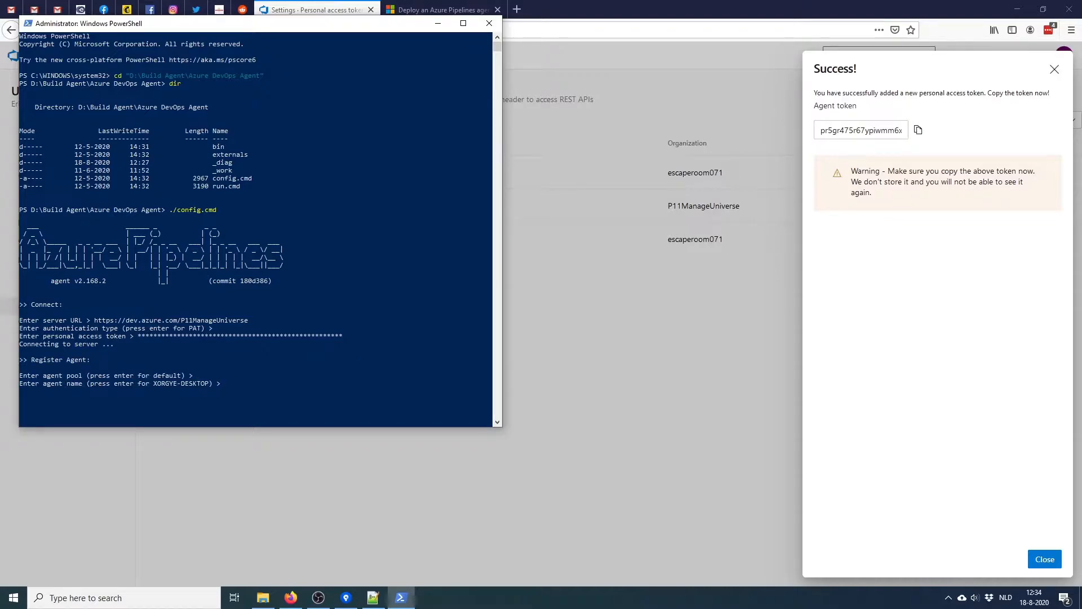
key("Return")
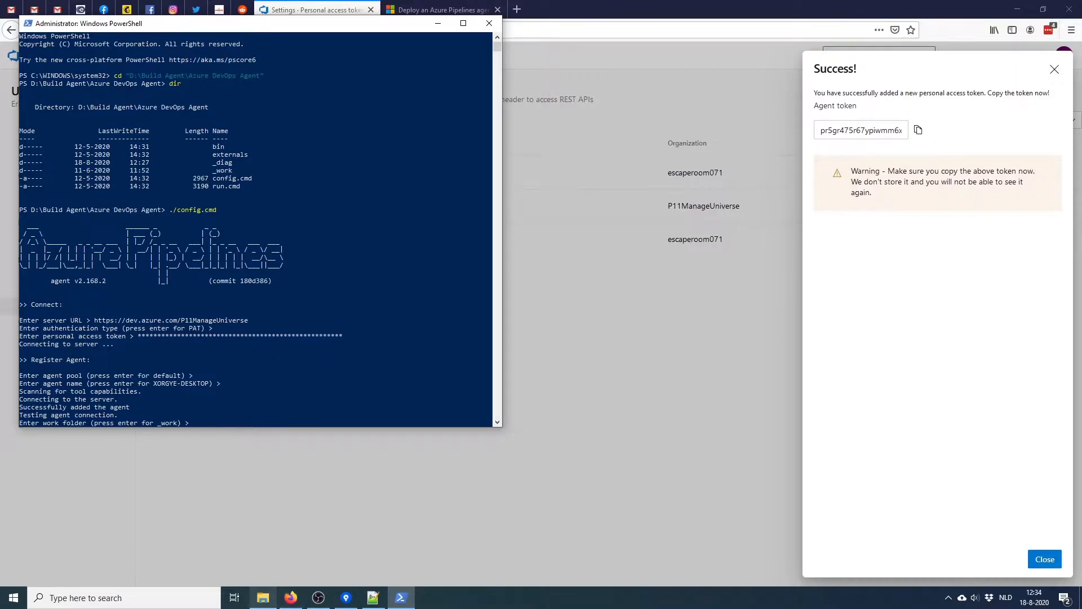
Look inside the agent's _work folder in File Explorer
left_click(263, 597)
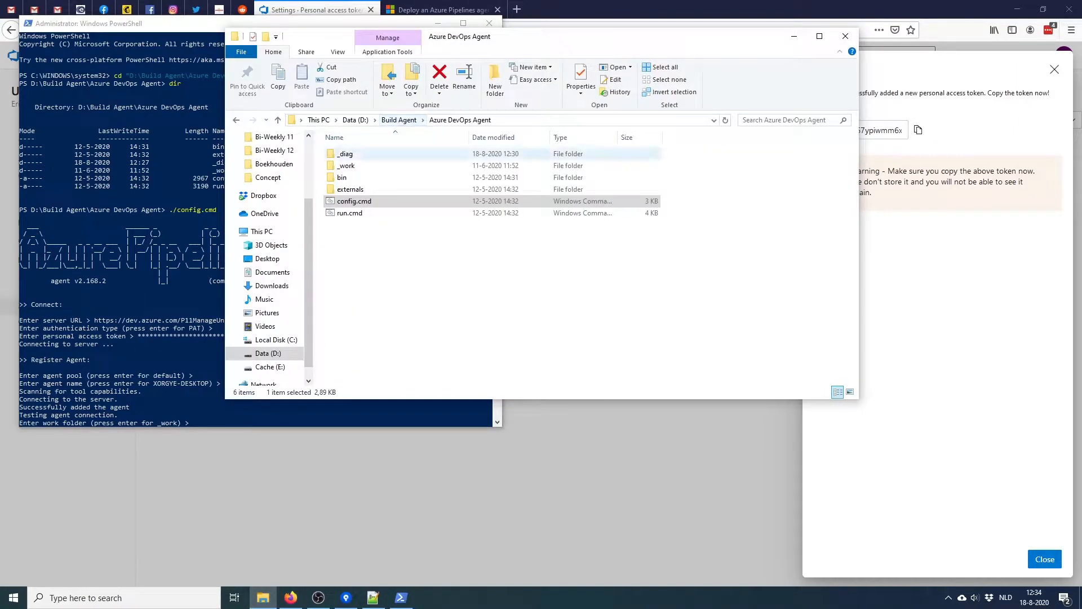
left_click(346, 166)
double_click(346, 166)
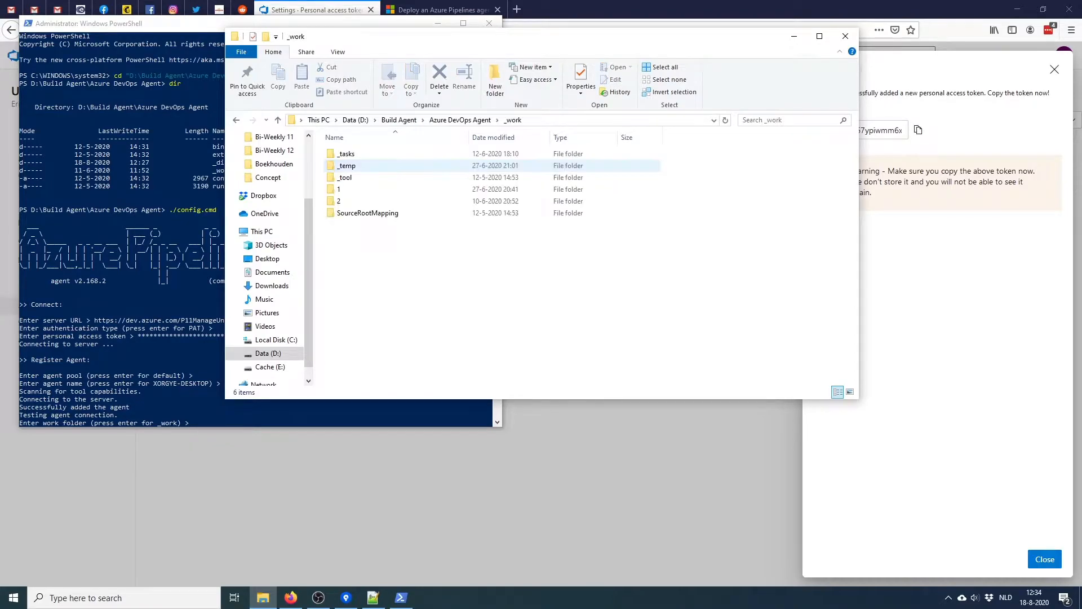
key("alt+Left")
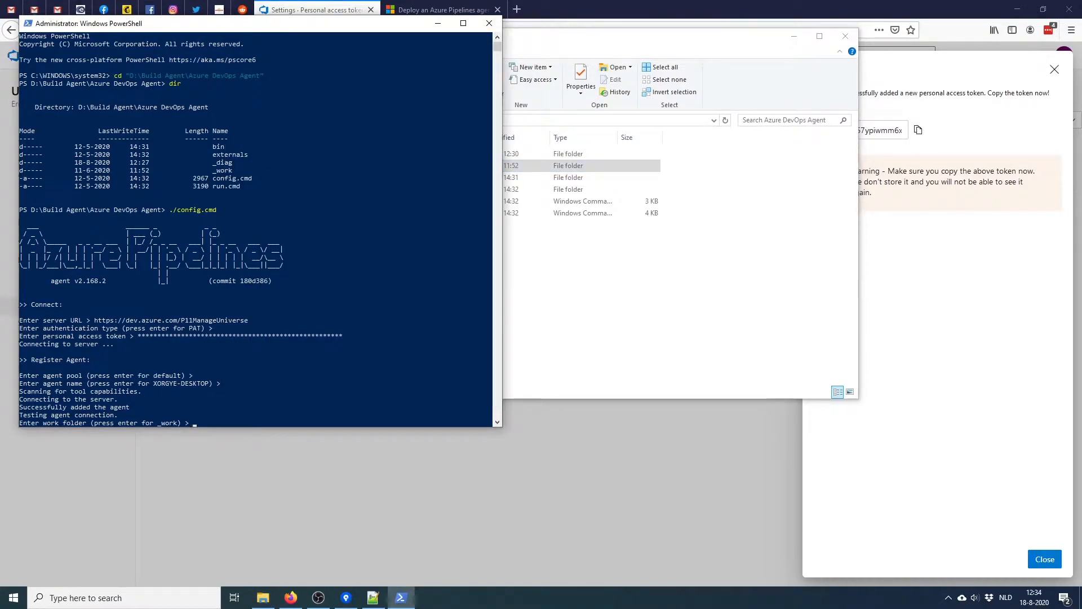
Accept the _work folder and install the agent as a service running as NETWORK SERVICE
key("Return")
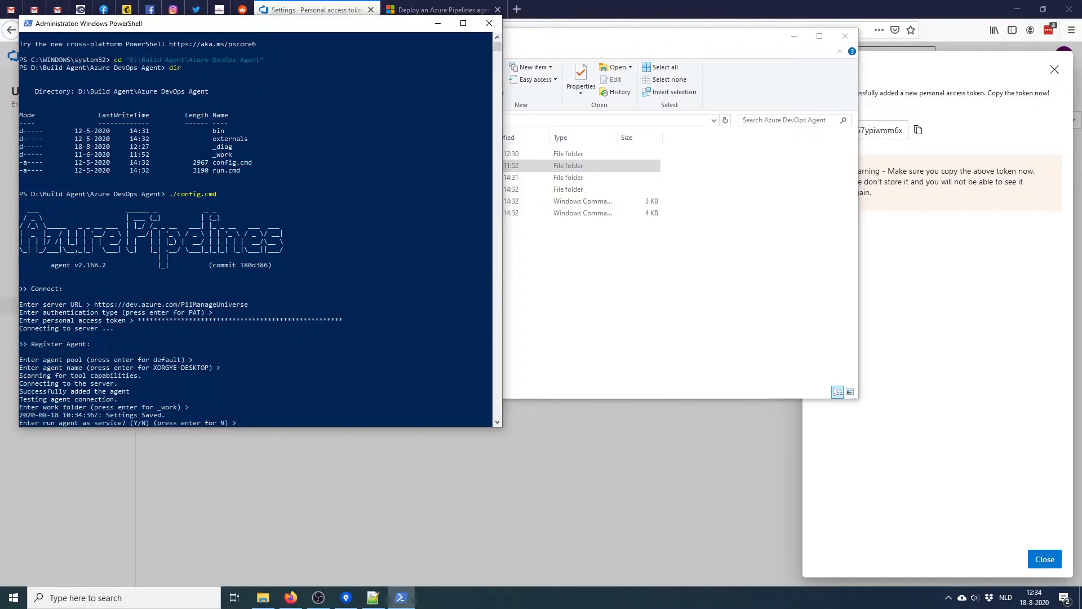
type("Y")
key("Return")
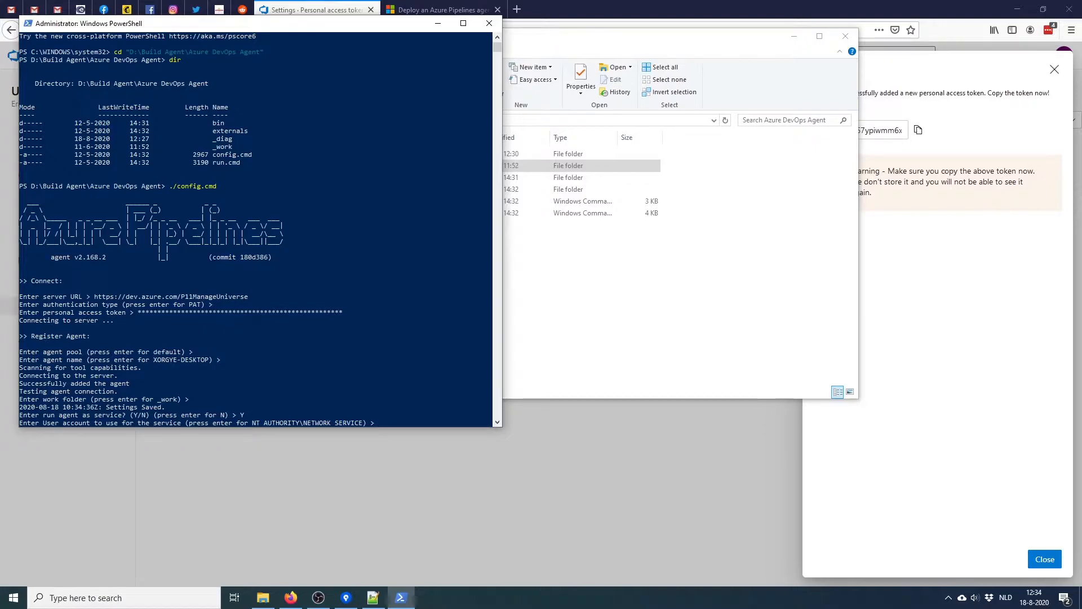
key("Return")
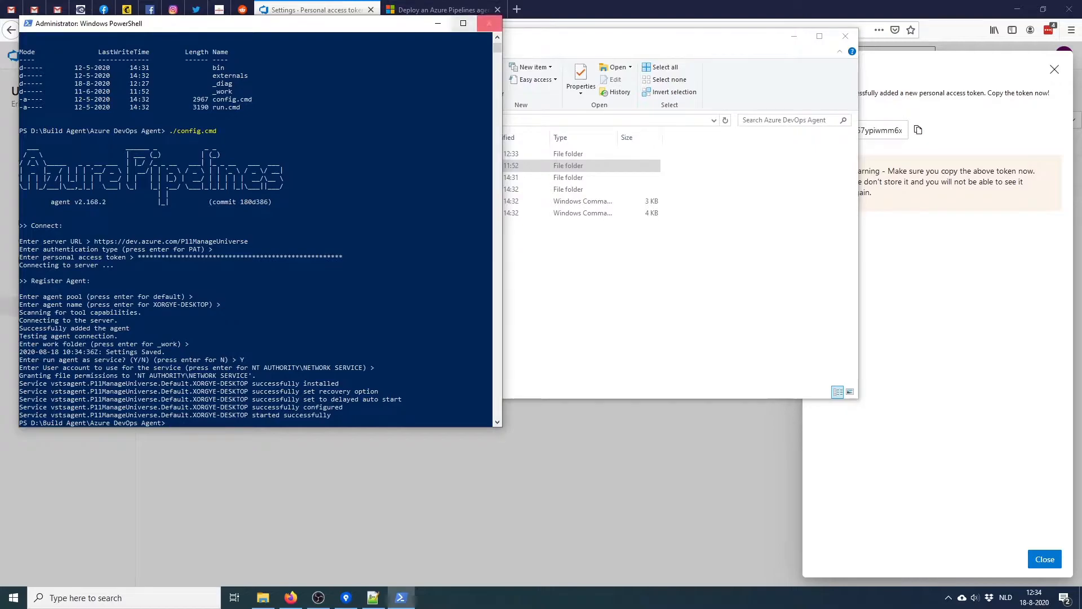
Close PowerShell and check VSTS_AgentService permissions in the _work folder's Security properties
left_click(489, 24)
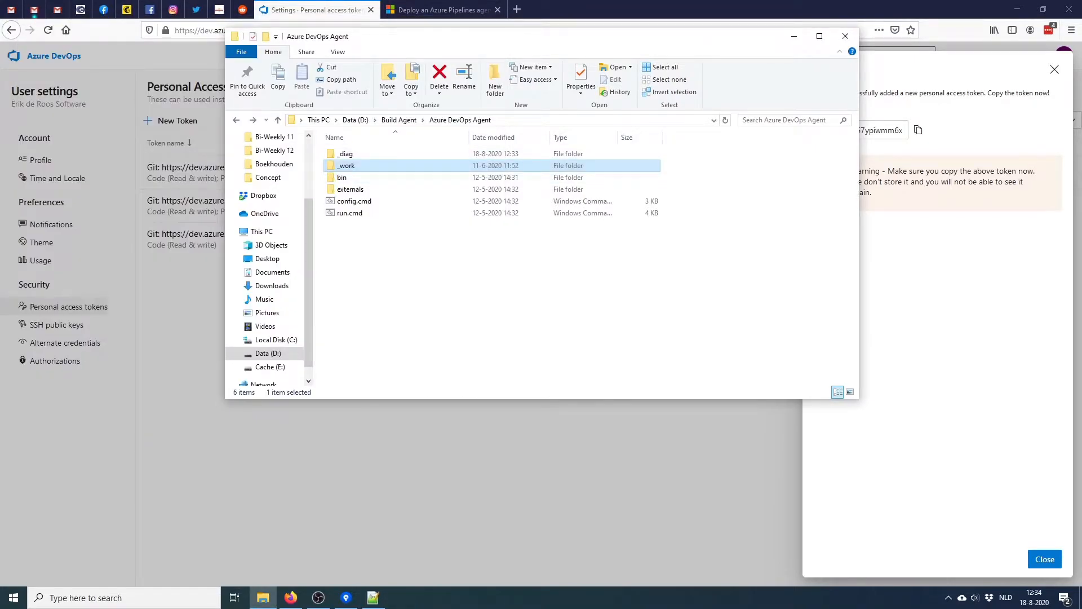
right_click(356, 165)
left_click(381, 460)
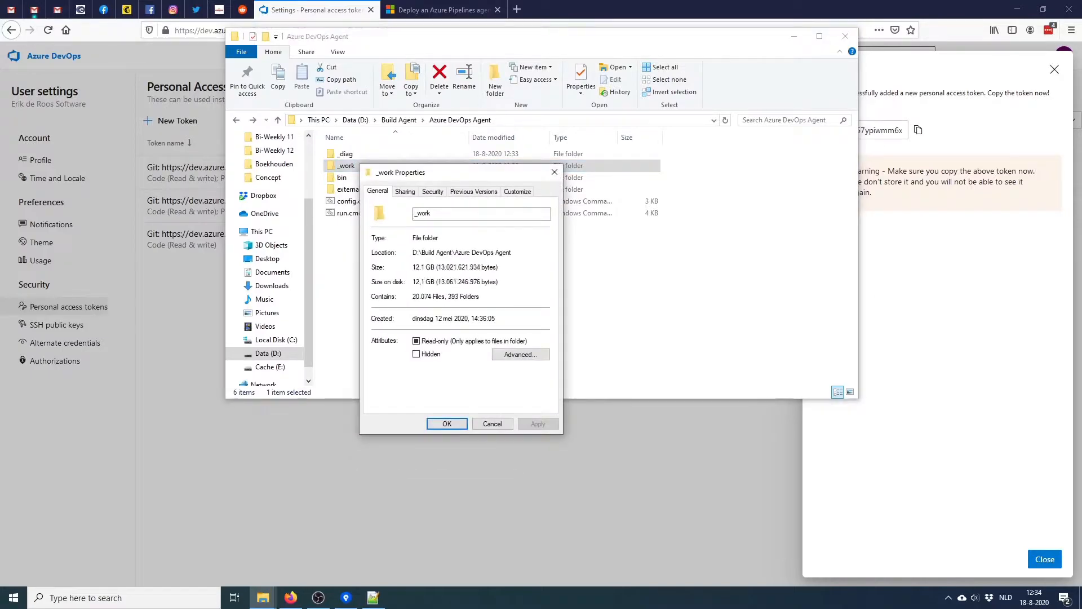
left_click(433, 191)
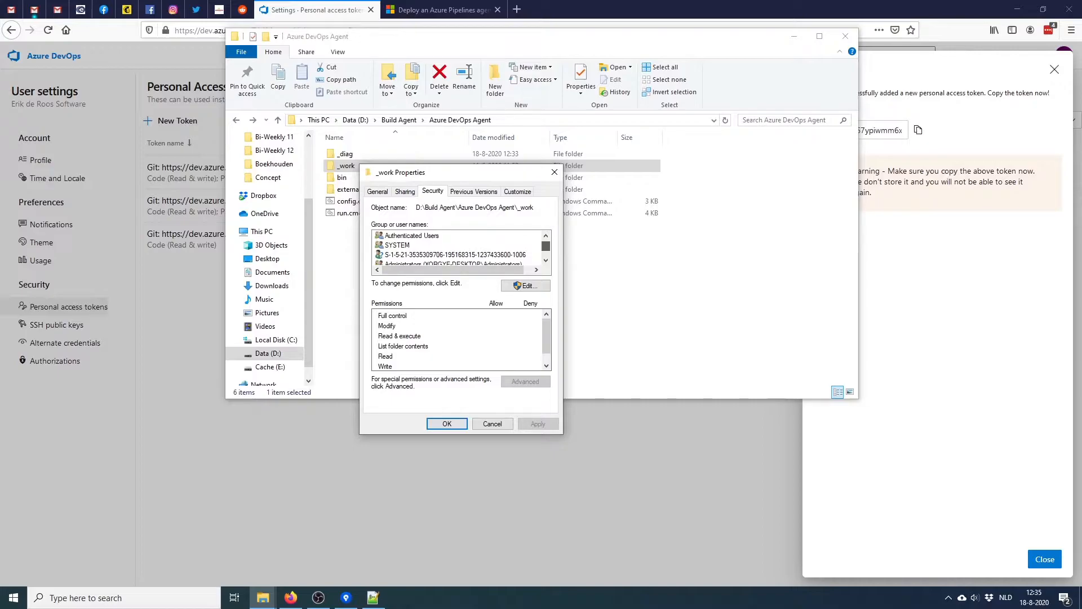
left_click_drag(546, 246, 546, 248)
left_click(451, 245)
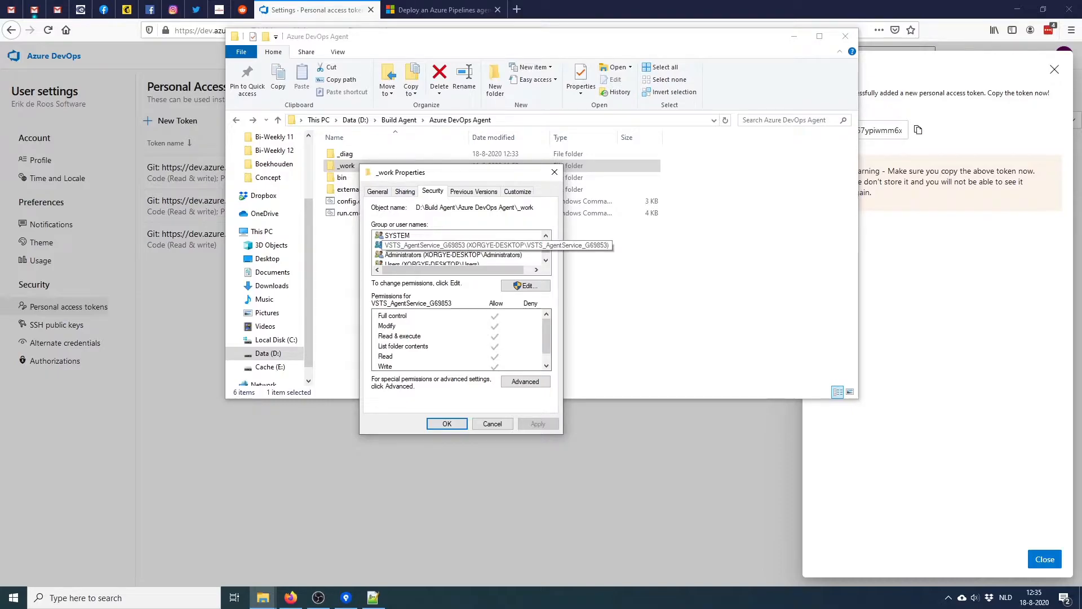
left_click(555, 172)
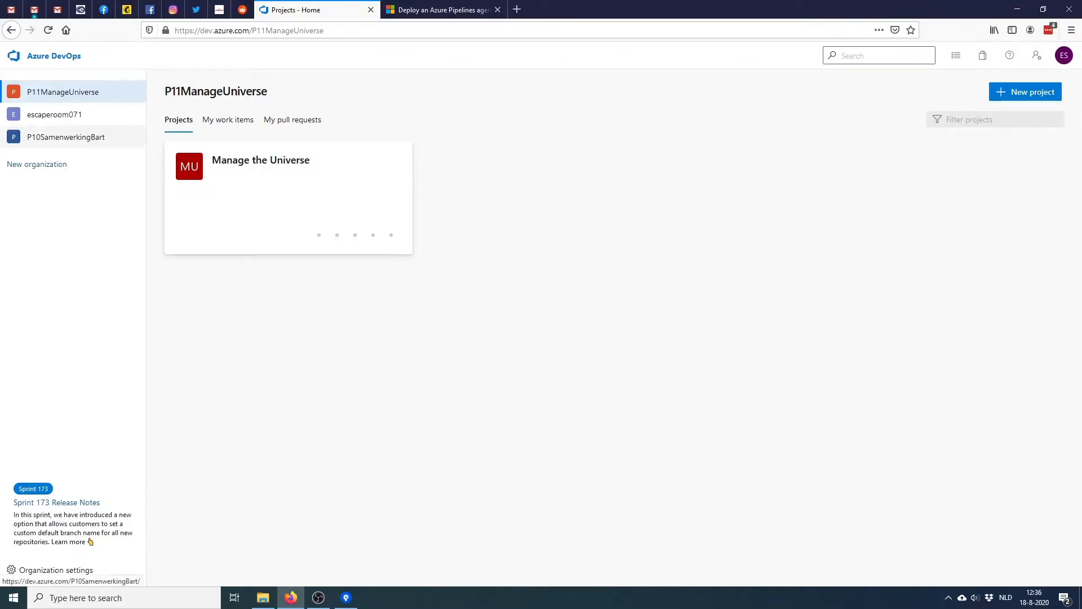
Open Agent pools > Default > XORGYE-DESKTOP capabilities and start a user-defined capability
left_click(56, 570)
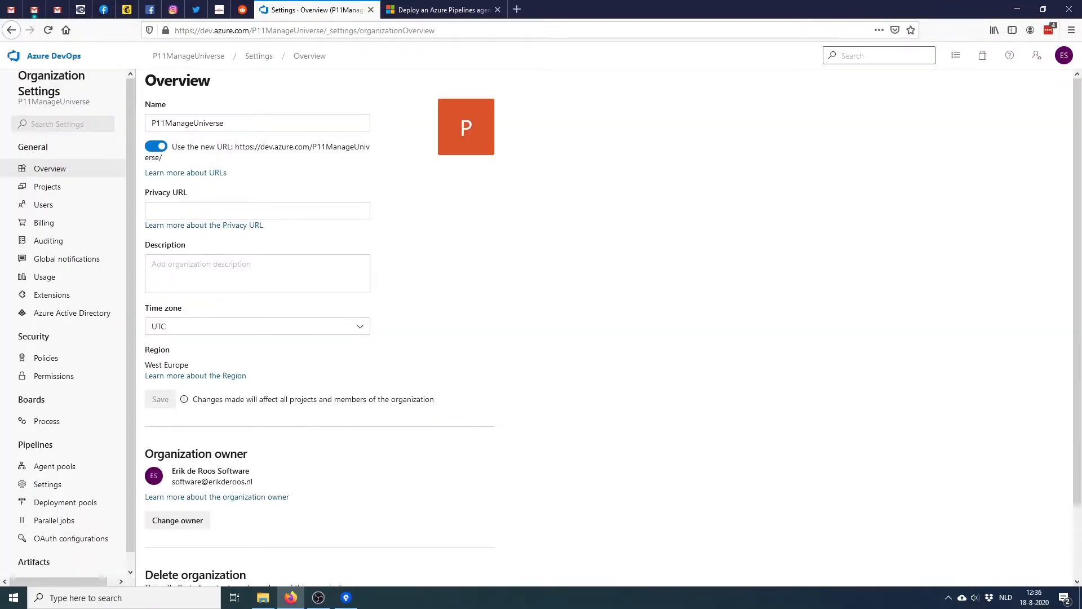
left_click(55, 466)
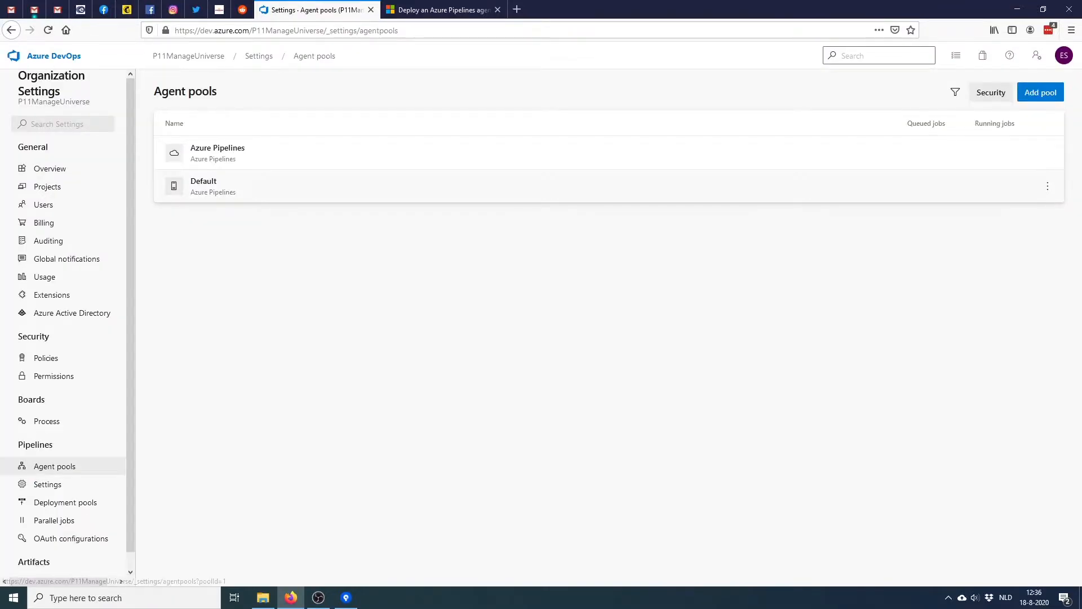
left_click(204, 181)
left_click(190, 115)
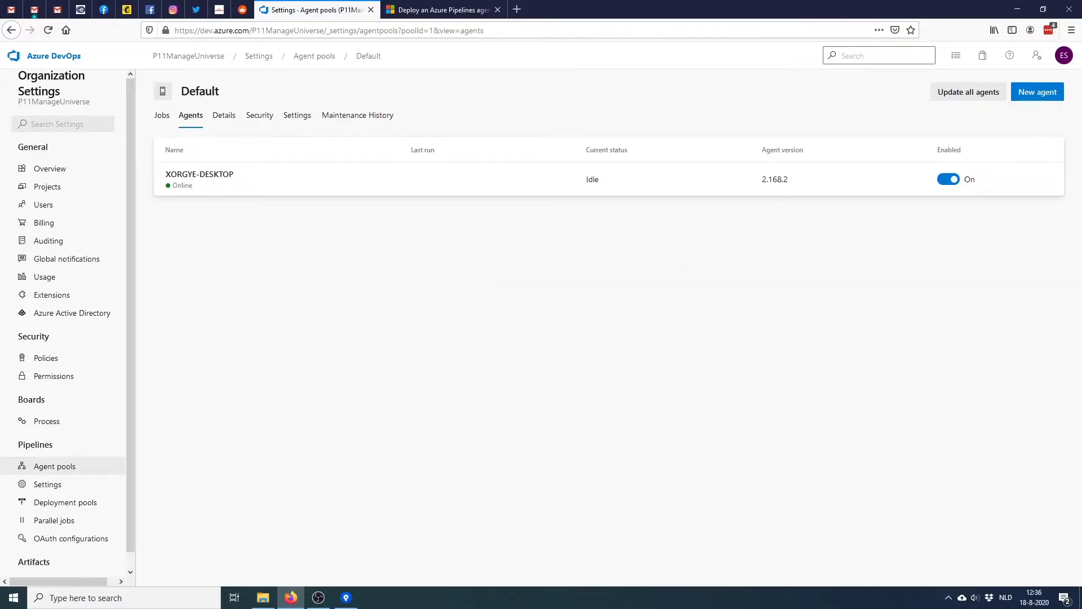
left_click(199, 175)
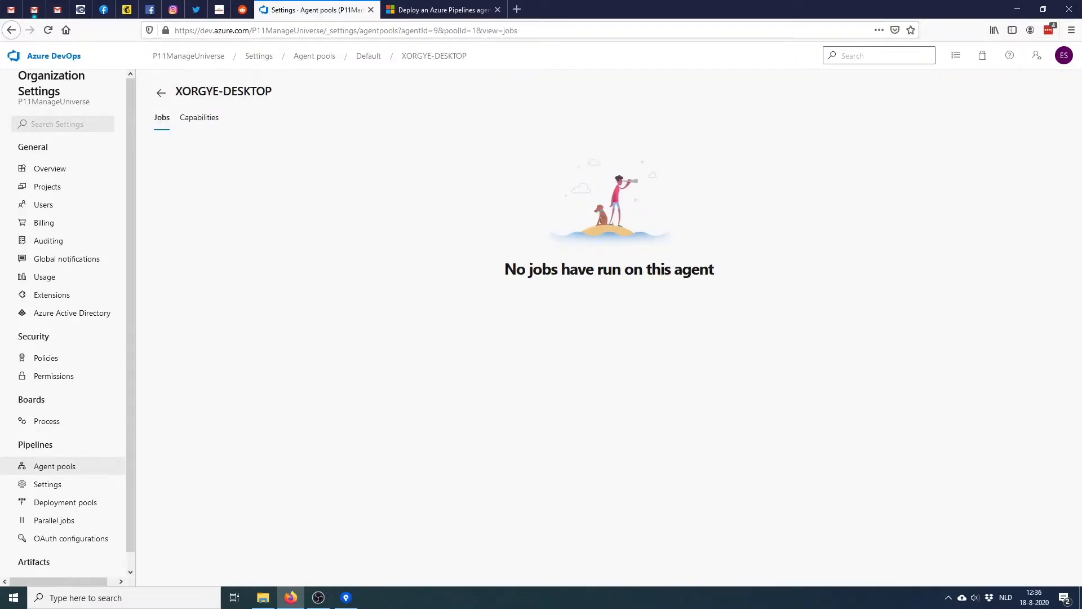
left_click(199, 117)
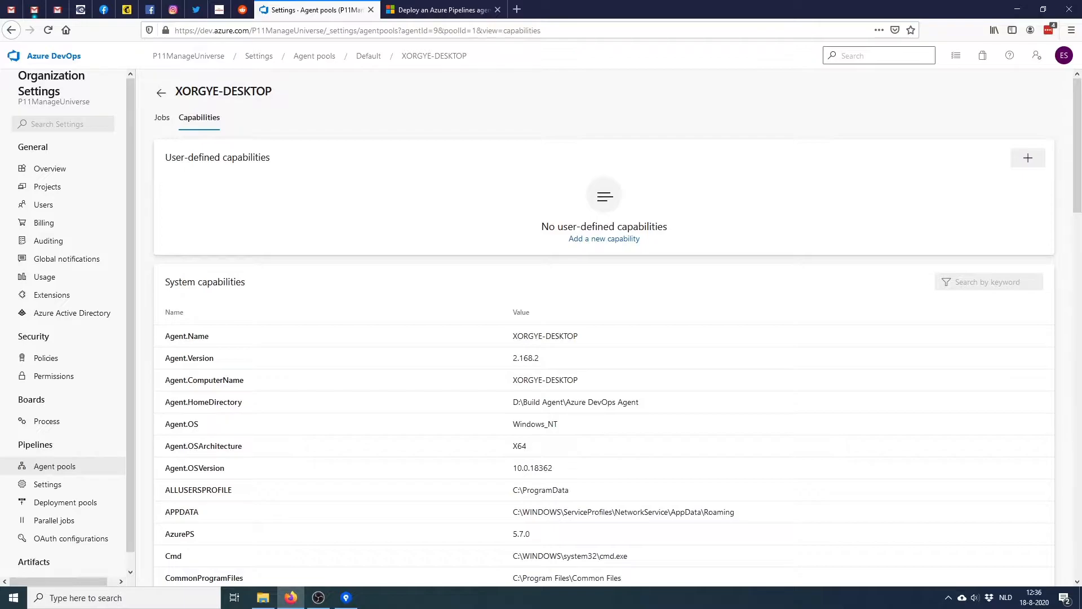
left_click(1028, 158)
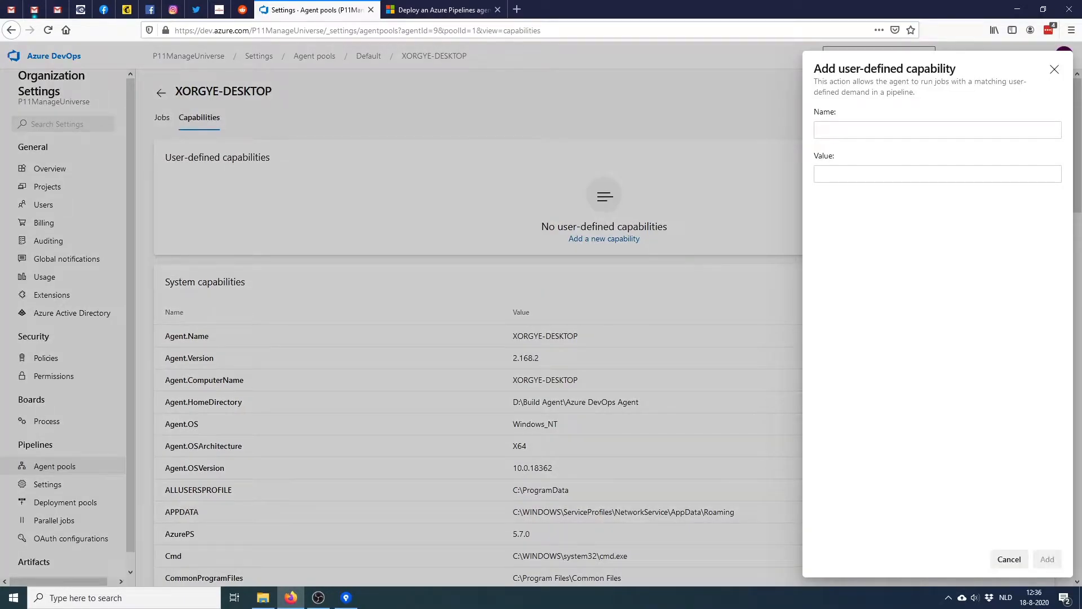
Show the desktop and view Unity Hub's installed editors, 2019.3.2f1 and 2018.4.22f1
key("super+d")
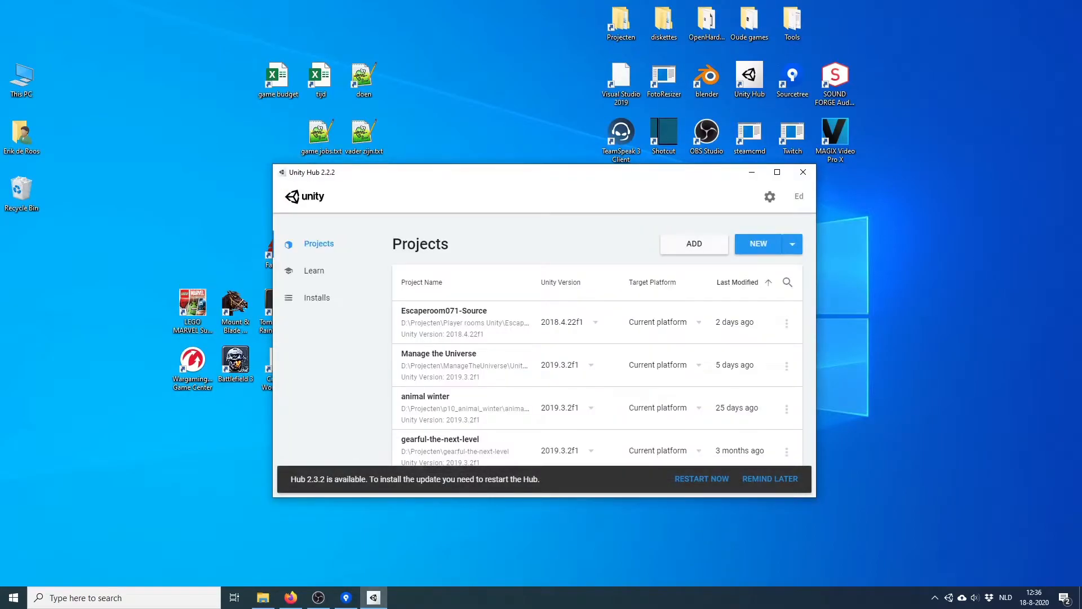
left_click(317, 298)
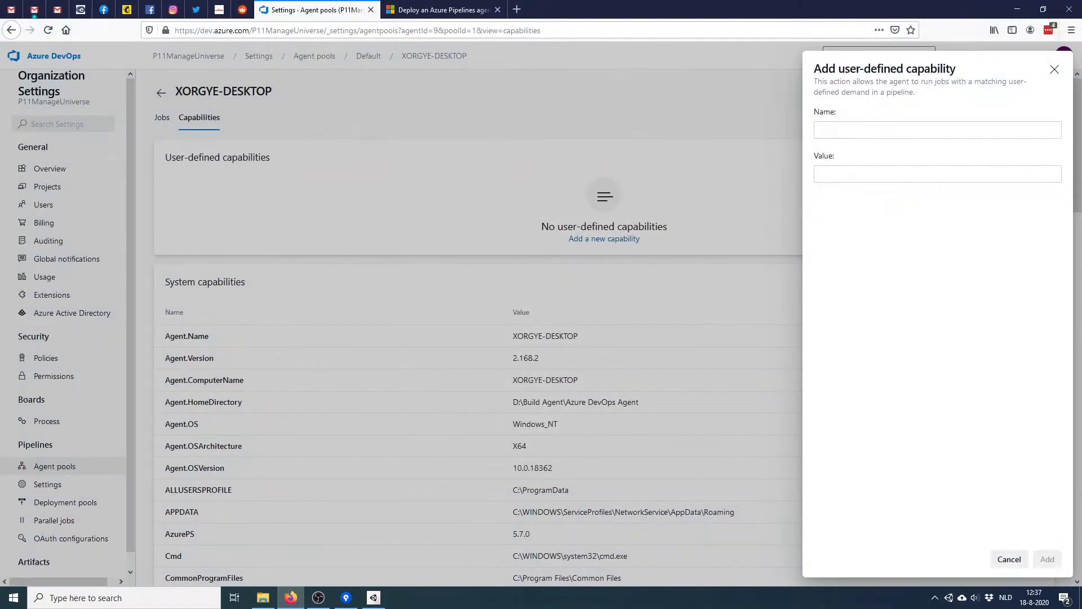
Add the capability Unity_2019.3.2f1 and return to the organization's projects home
type("U")
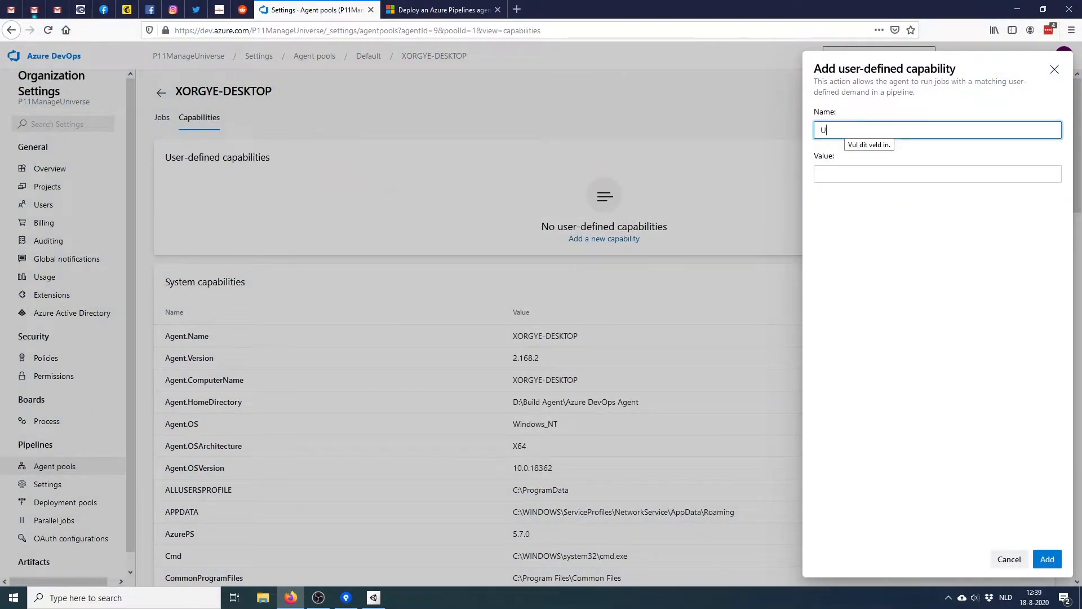
type("nity_2019.3.2f1")
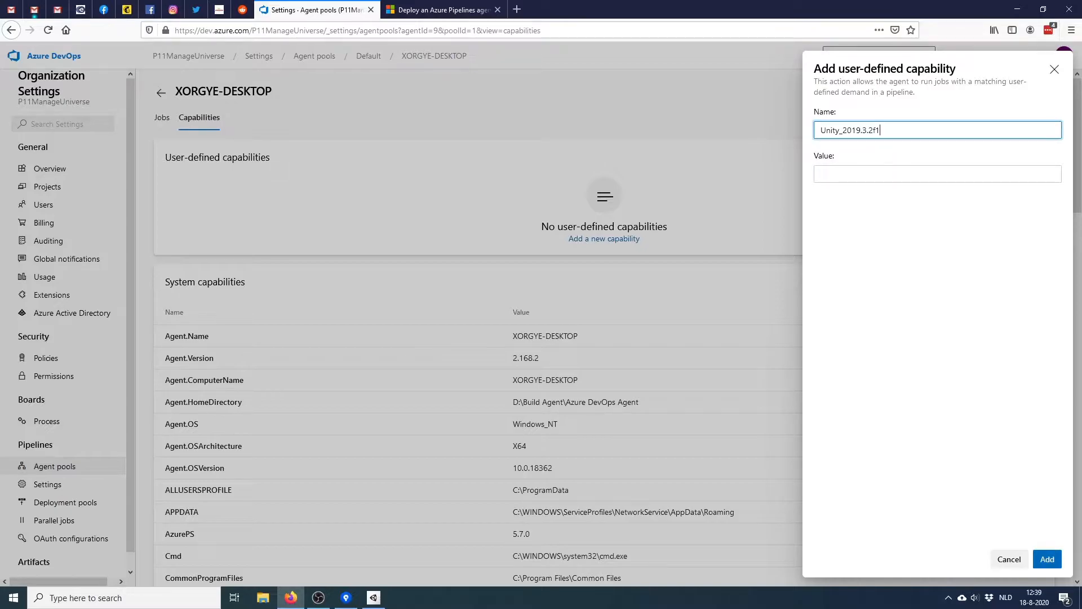
key("Return")
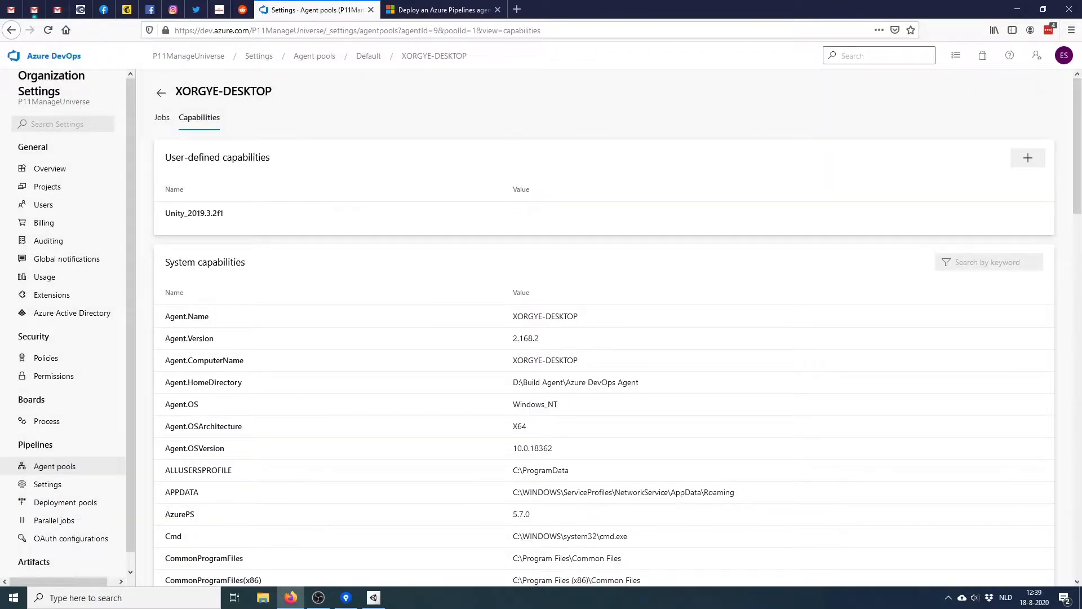
left_click(54, 56)
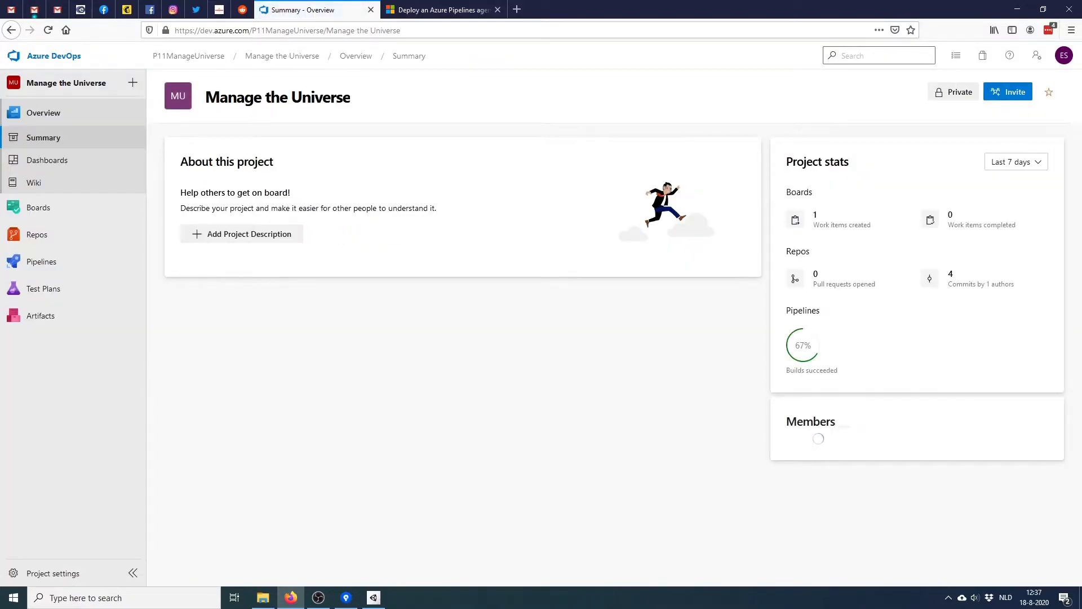
In the Manage the Universe pipeline YAML, replace vmImage 'ubuntu-latest' with the Default pool demanding Unity_2019.3.2f1
left_click(41, 261)
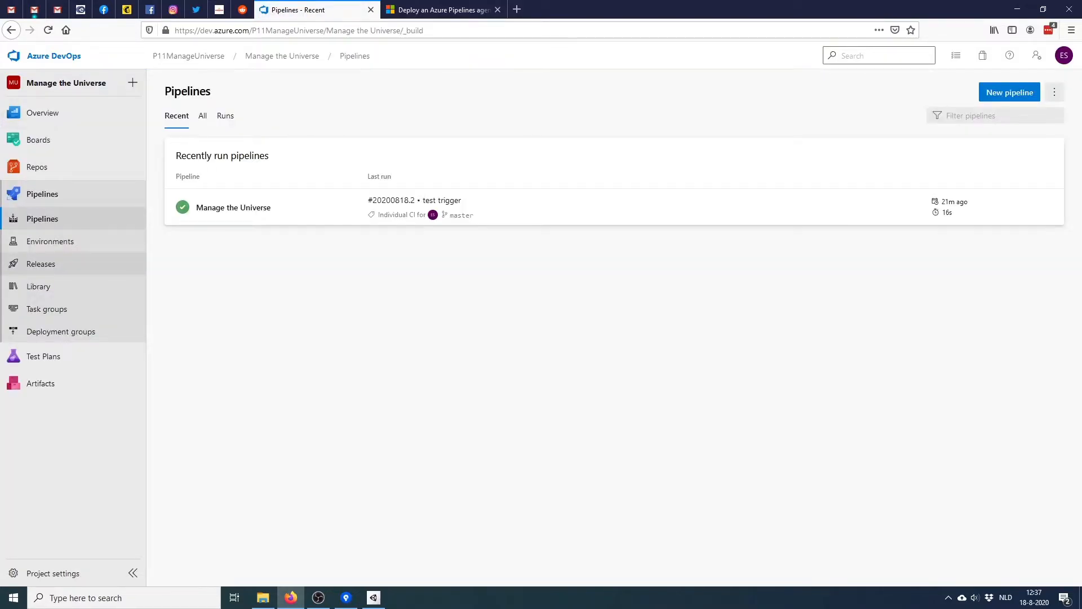
left_click(234, 208)
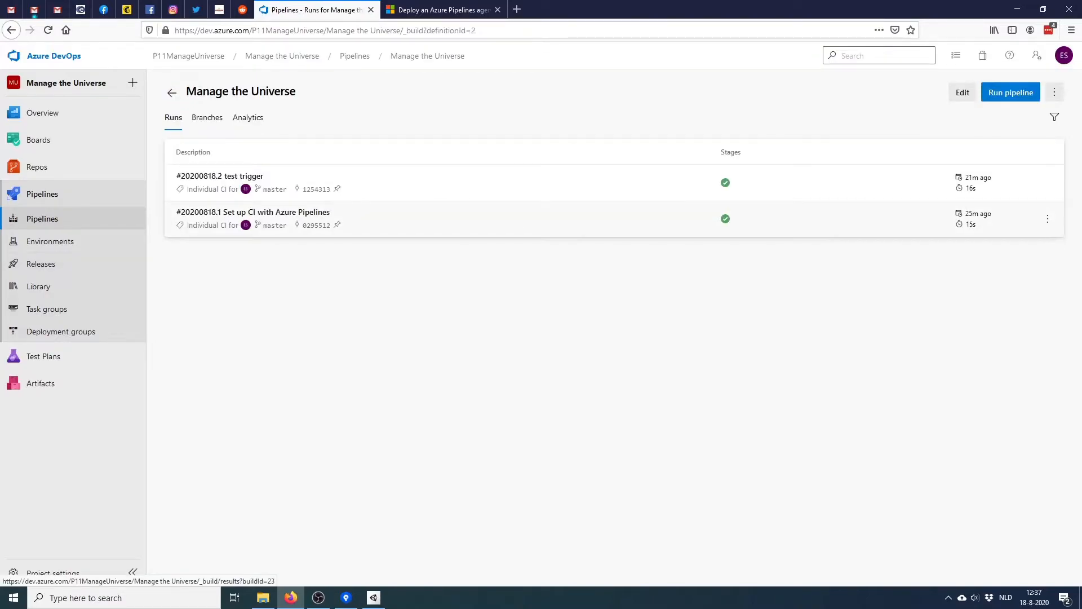
left_click(963, 92)
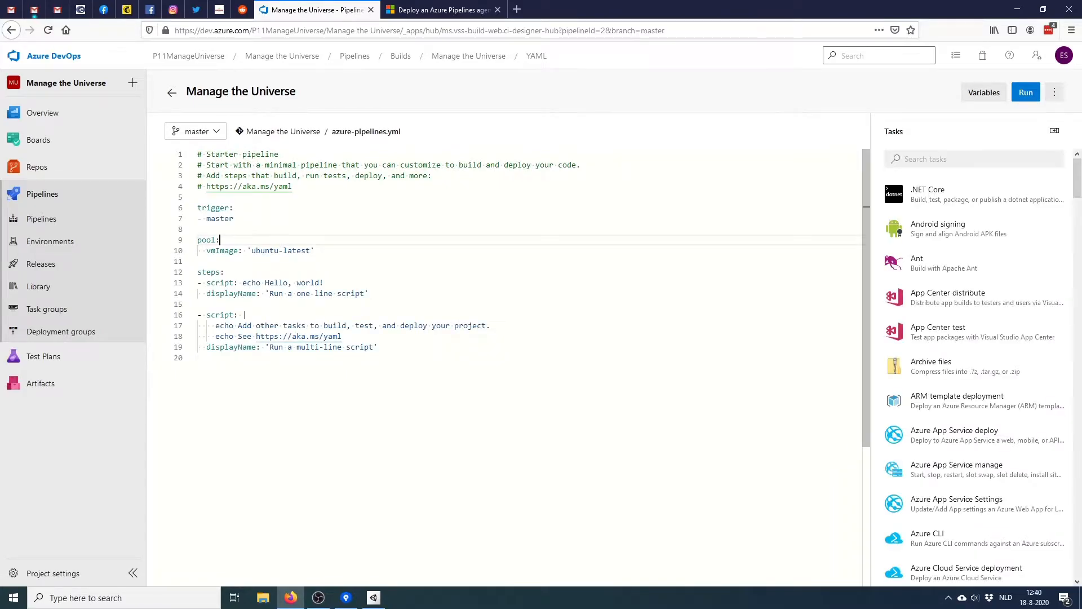
left_click(198, 228)
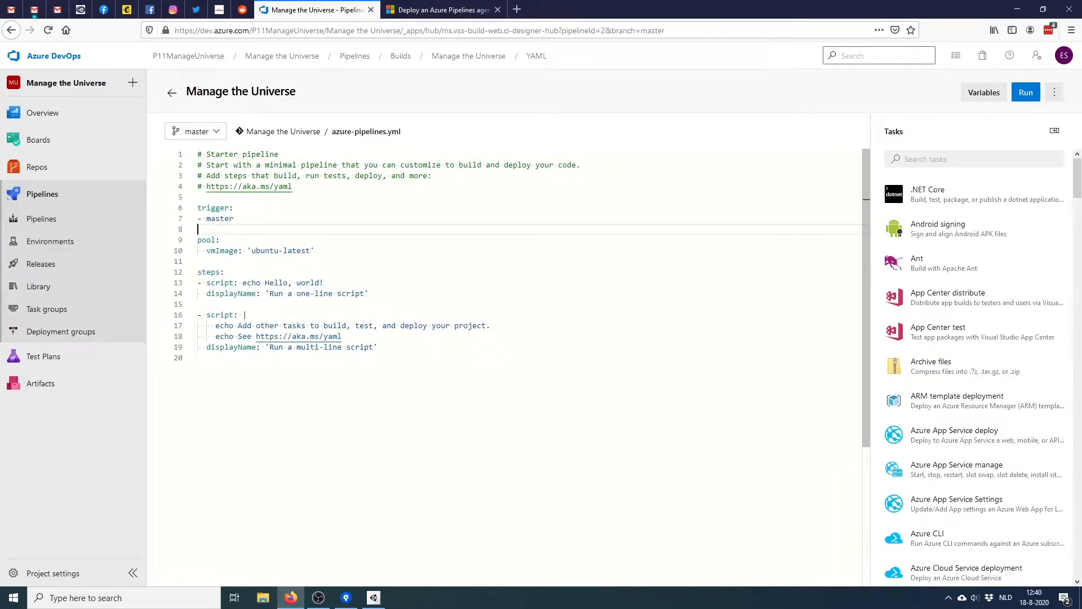
left_click_drag(206, 250, 316, 251)
type("name: Default   demands:     Unity_2019.3.2f1")
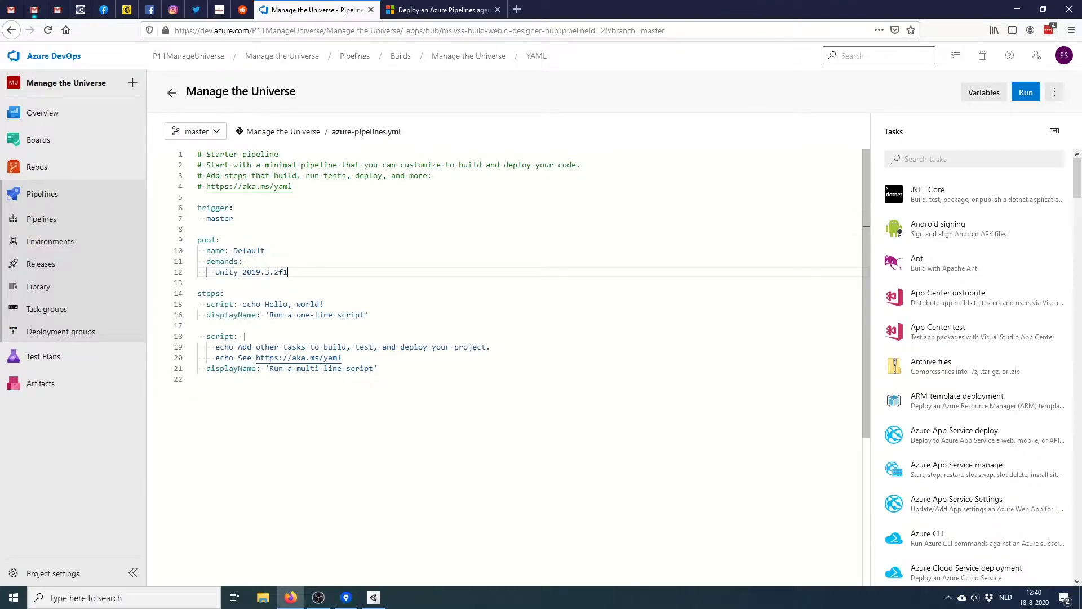
left_click(198, 283)
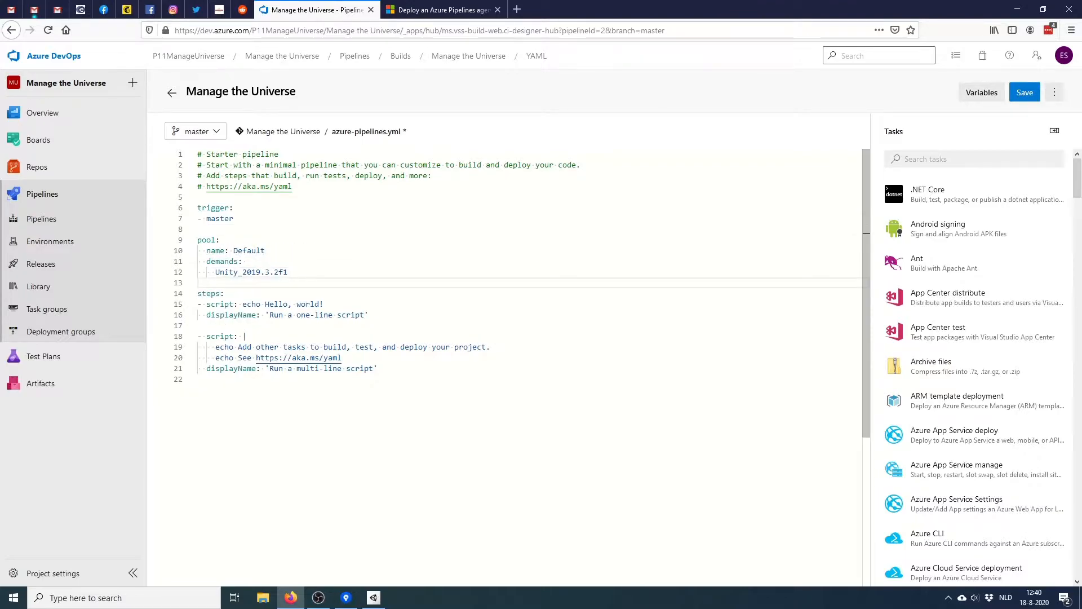
Commit the edited azure-pipelines.yml directly to master and return to the pipeline runs
left_click(1025, 93)
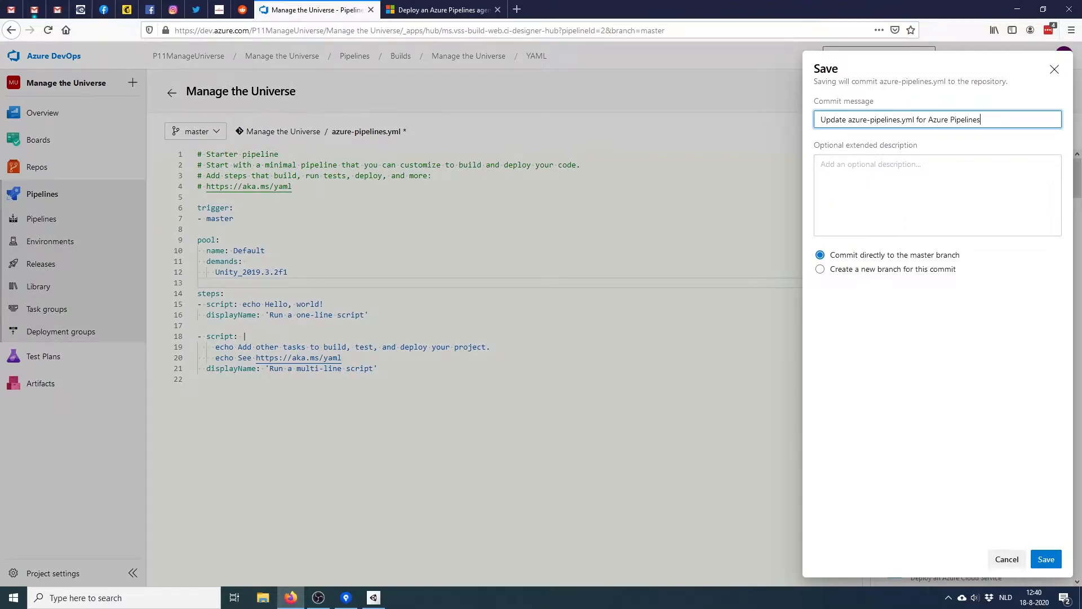
left_click(1046, 559)
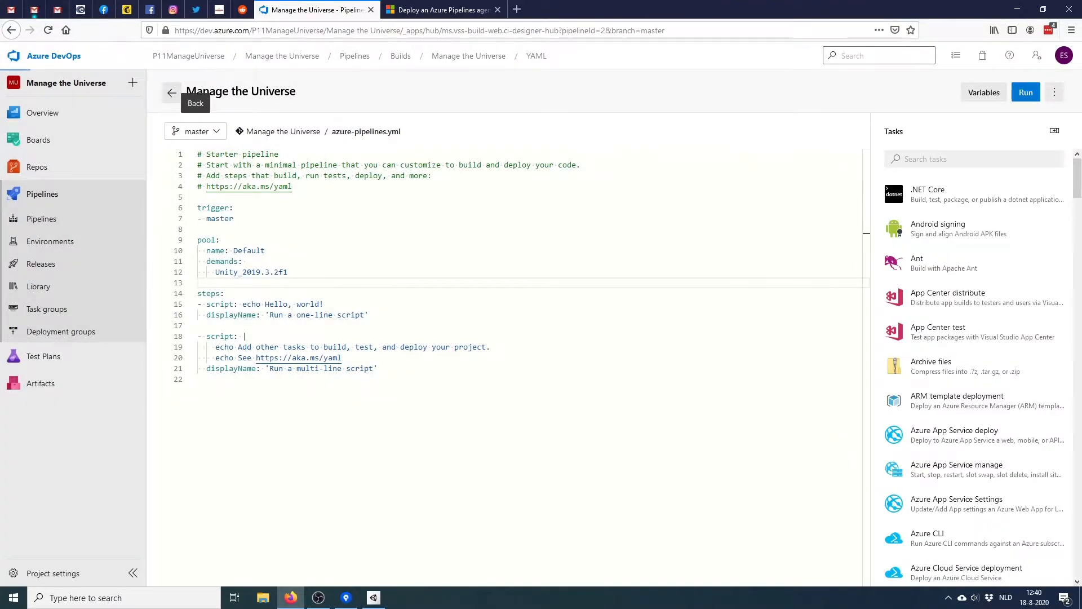
left_click(172, 93)
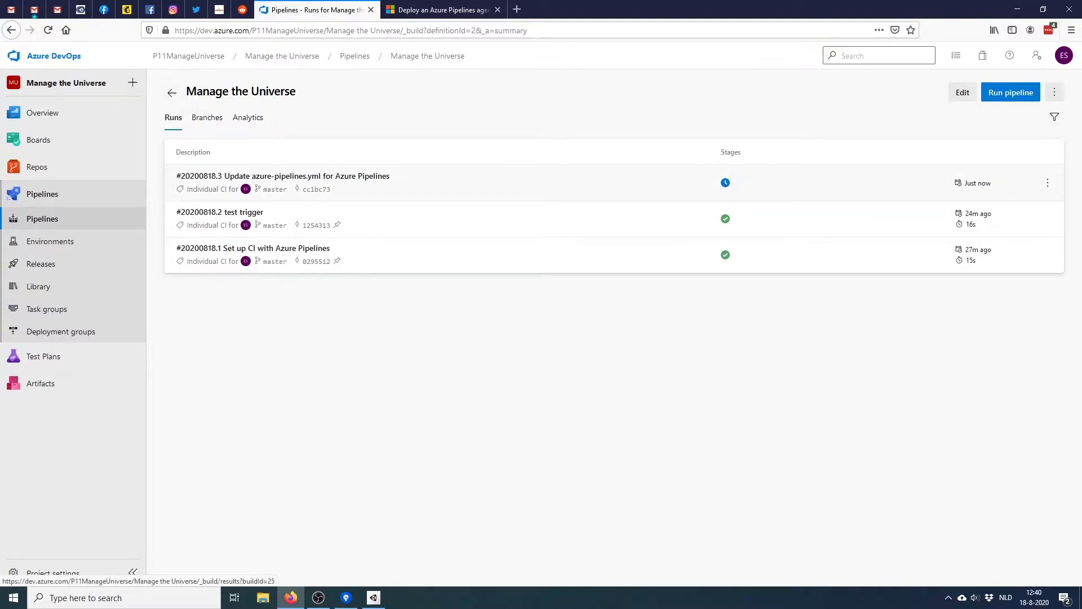
Permit run #20200818.3 to use the Default queue, view its live job log, and launch File Explorer
left_click(283, 177)
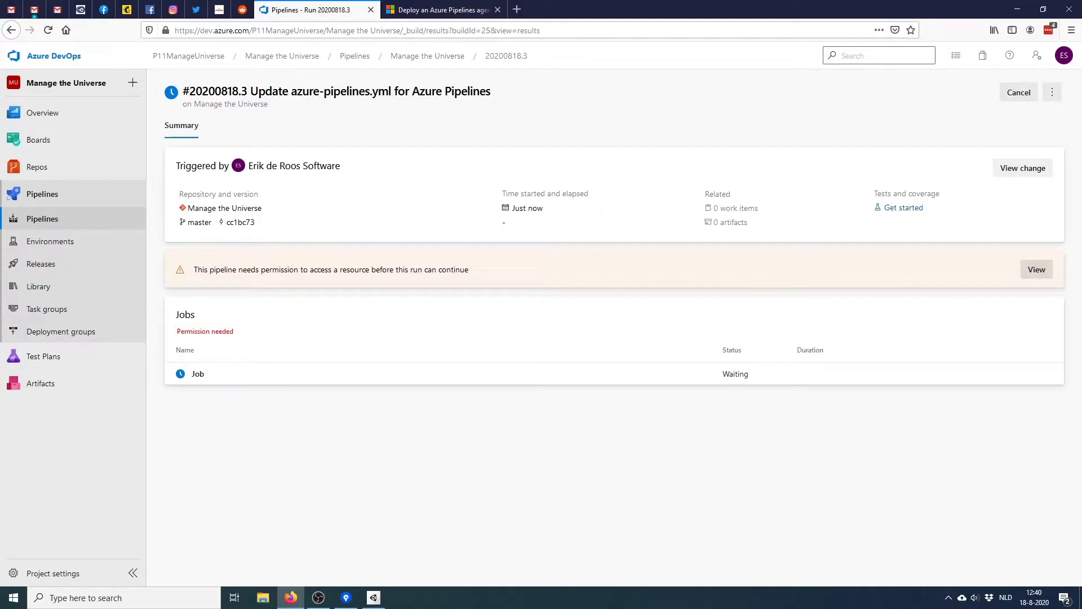
left_click(1036, 269)
left_click(1039, 105)
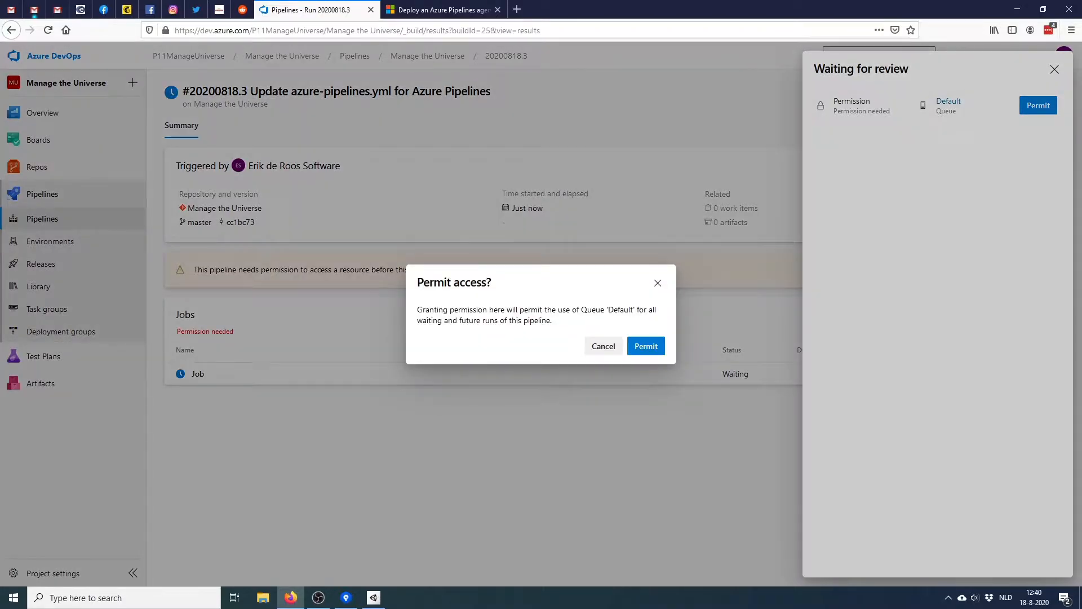
left_click(646, 346)
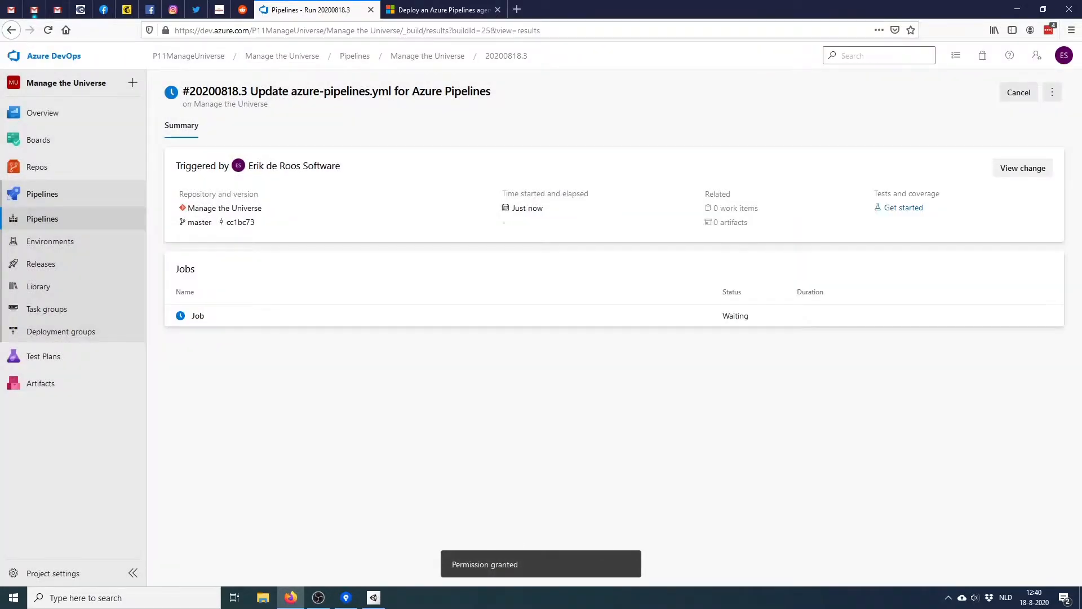
left_click(198, 315)
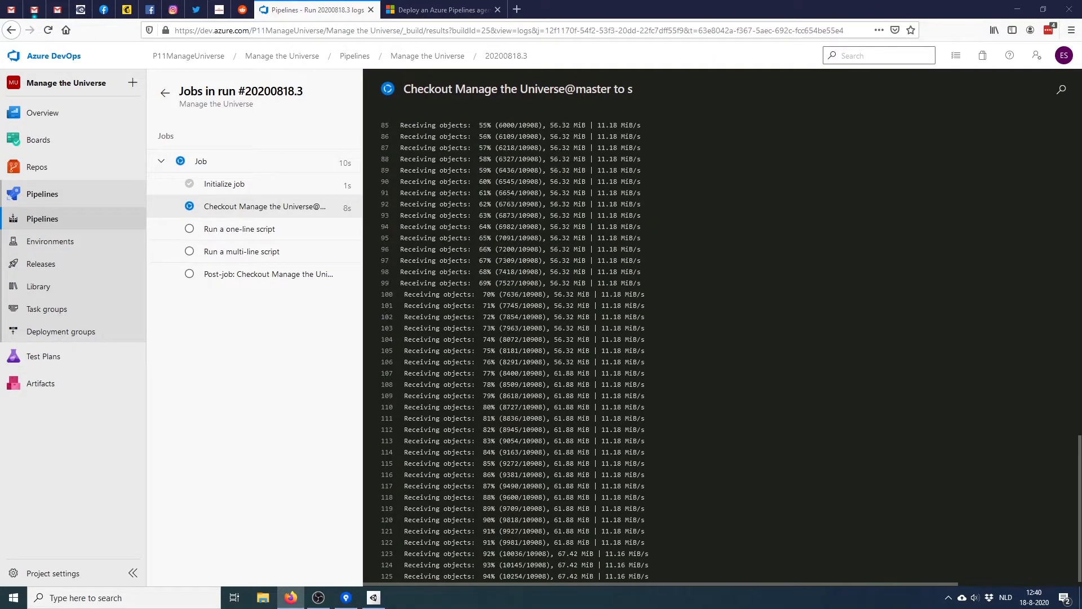
key("super+e")
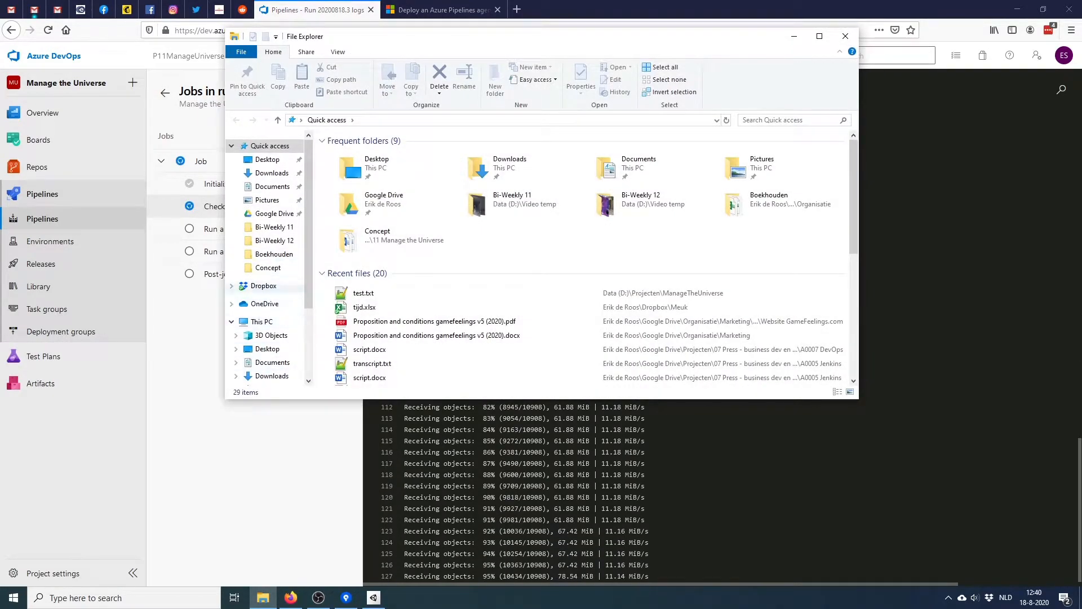
Open D:\Build Agent\Azure DevOps Agent\_work and inspect the SourceRootMapping folders holding SourceFolder.json
scroll(270, 276, "down", 2)
left_click(269, 366)
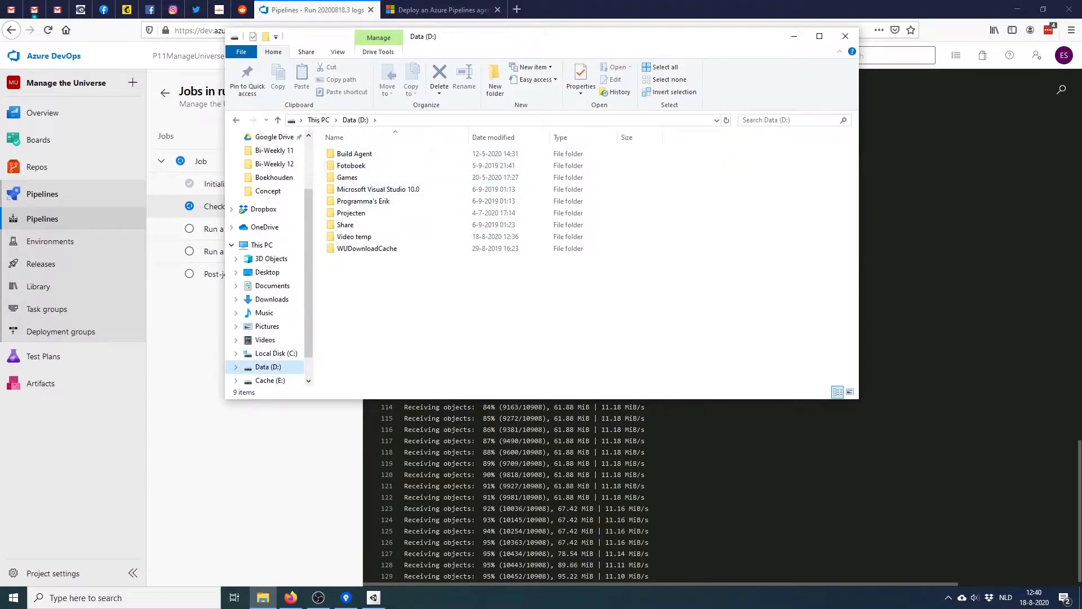
double_click(354, 153)
double_click(354, 153)
double_click(346, 165)
double_click(368, 201)
double_click(368, 154)
double_click(367, 154)
key("alt+Left")
key("alt+Left")
key("alt+Left")
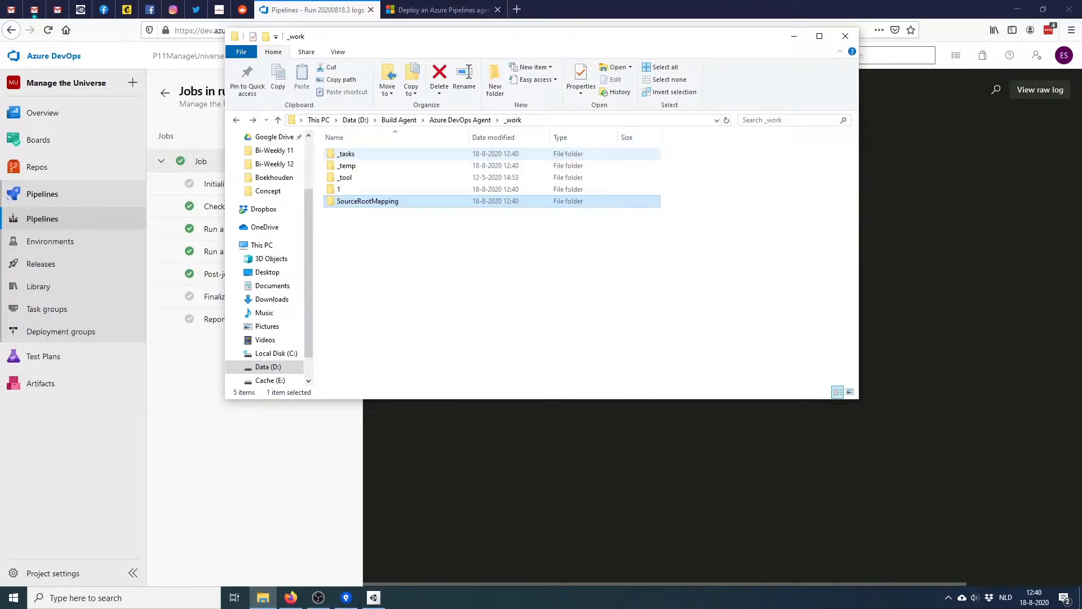
double_click(367, 201)
key("alt+Left")
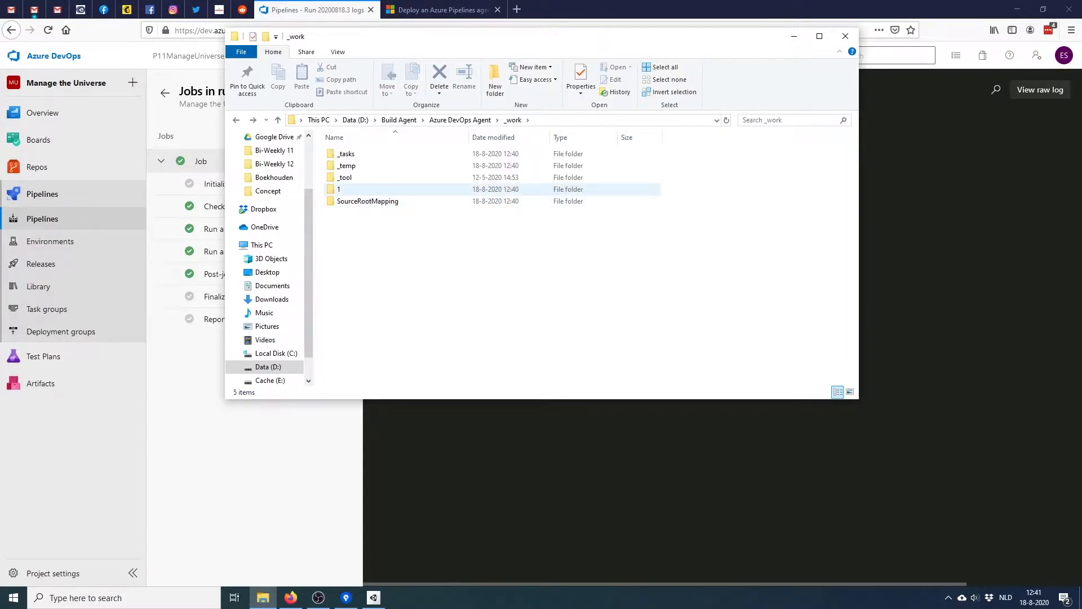
Browse the _temp, _tasks (CmdLine) and _tool folders inside _work
double_click(346, 166)
key("alt+Left")
double_click(346, 153)
double_click(372, 153)
key("alt+Left")
key("alt+Left")
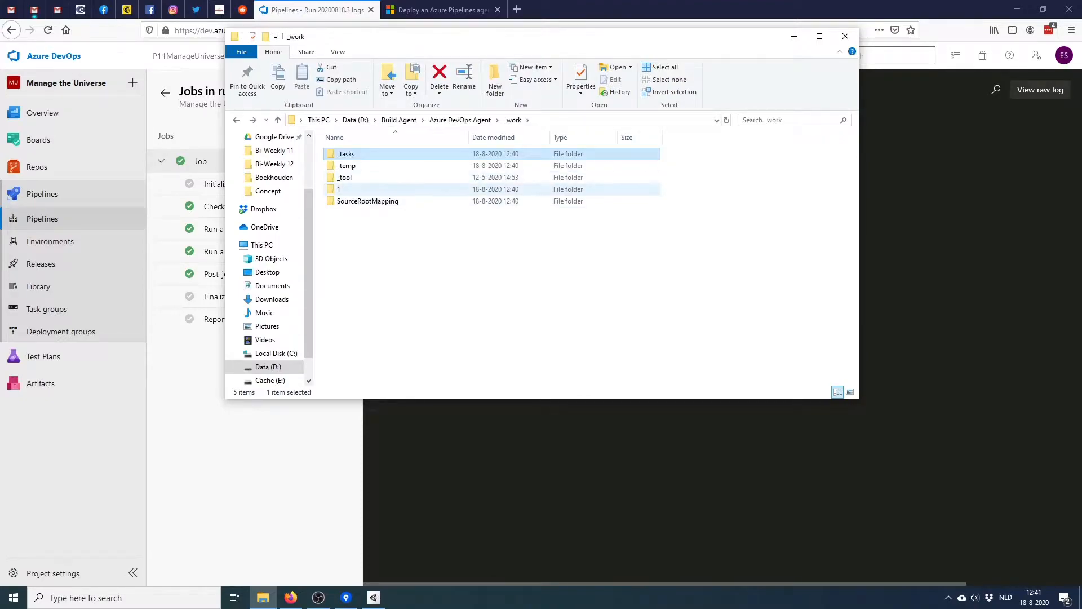
double_click(344, 177)
key("alt+Left")
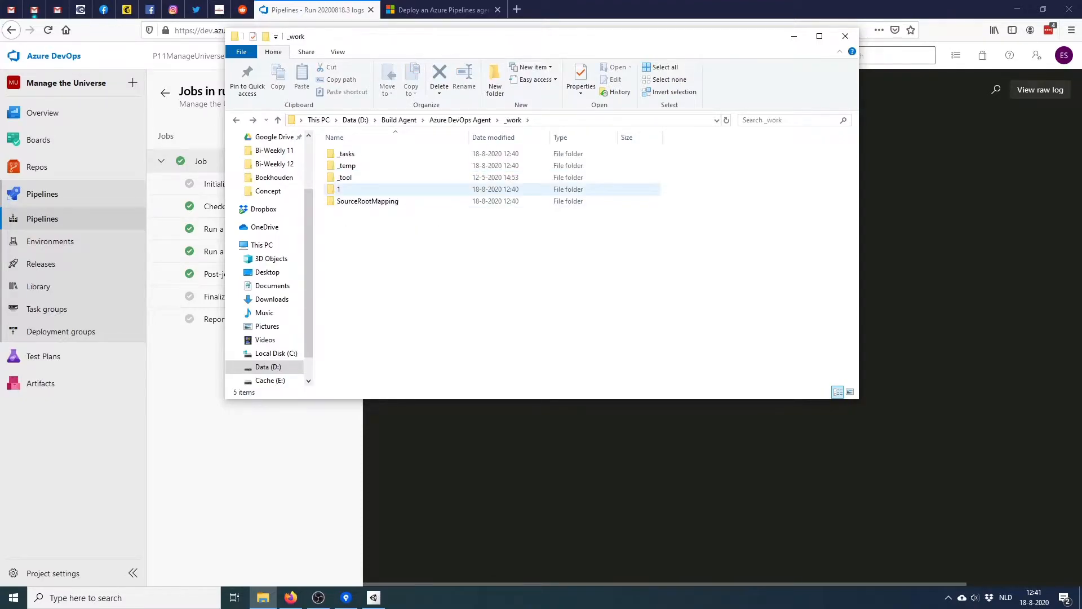
Inspect build folder 1's s, b and a subfolders, then close File Explorer
double_click(339, 189)
double_click(339, 177)
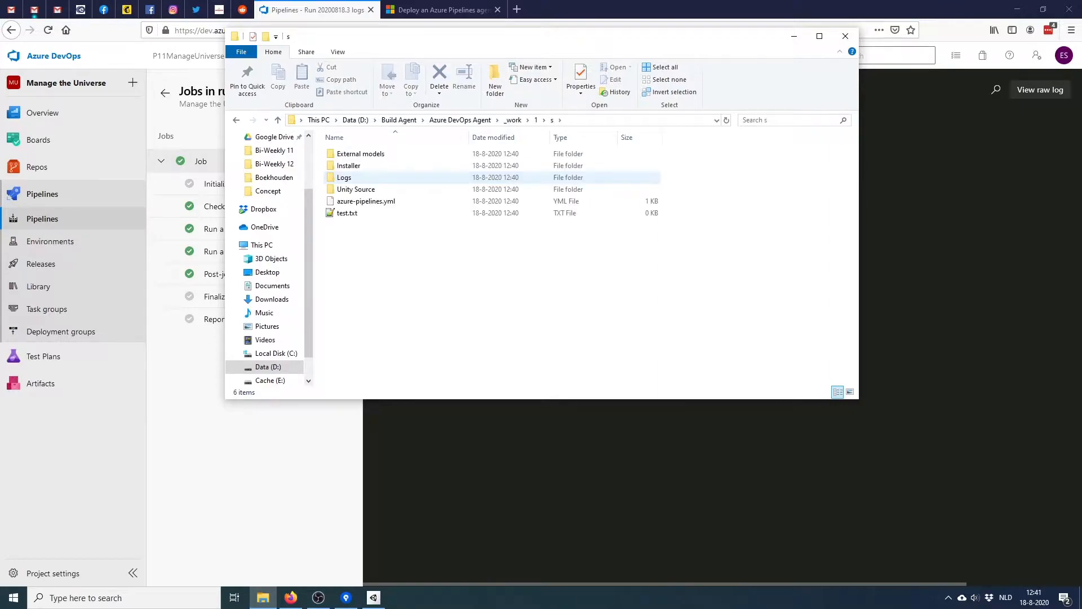
key("alt+Left")
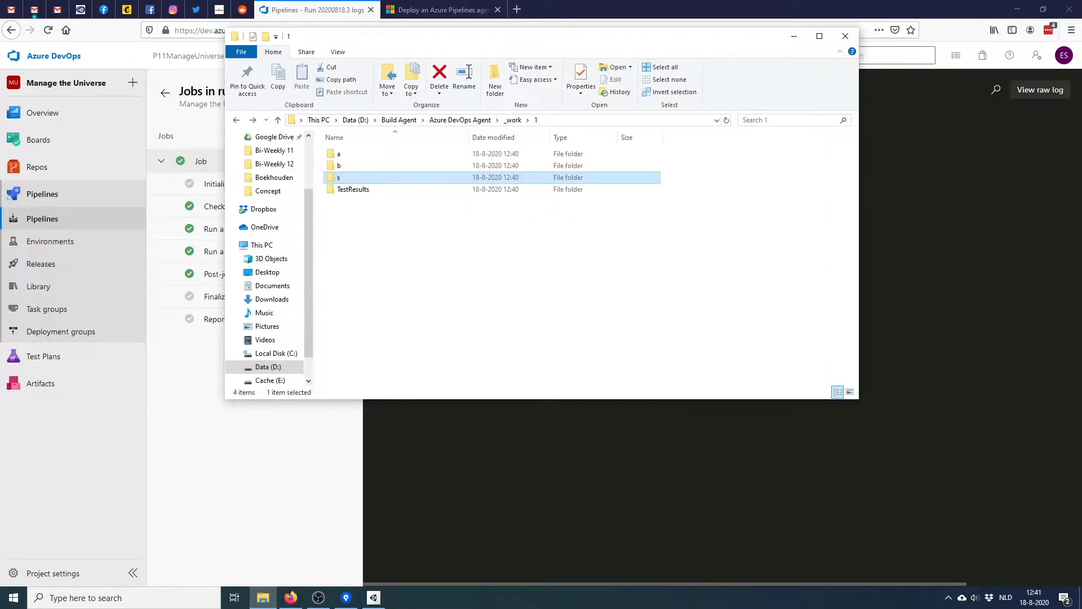
double_click(338, 165)
key("alt+Left")
double_click(339, 154)
key("alt+Left")
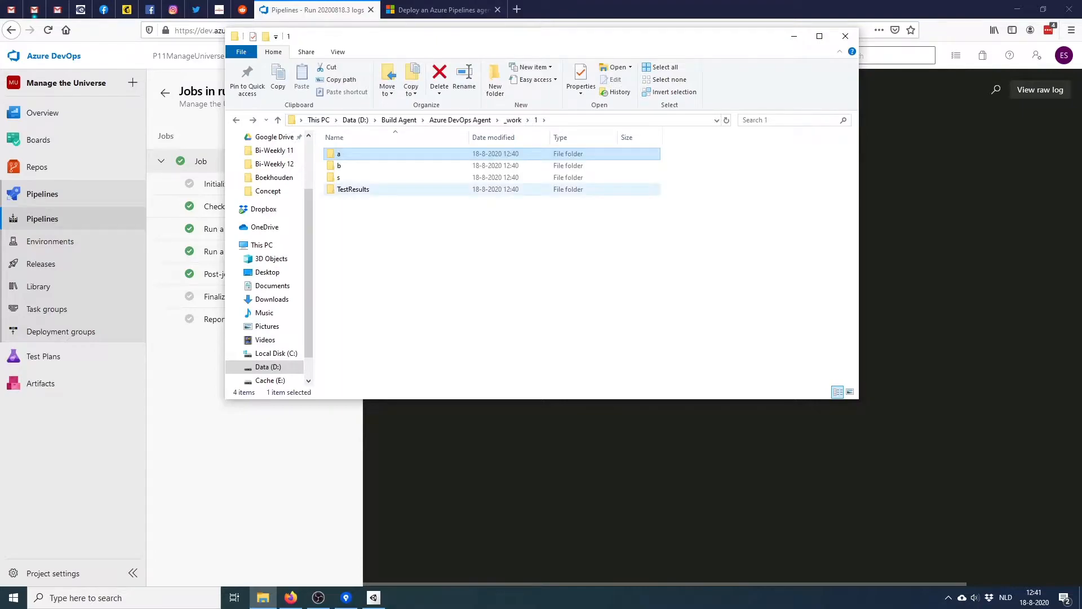
left_click(460, 120)
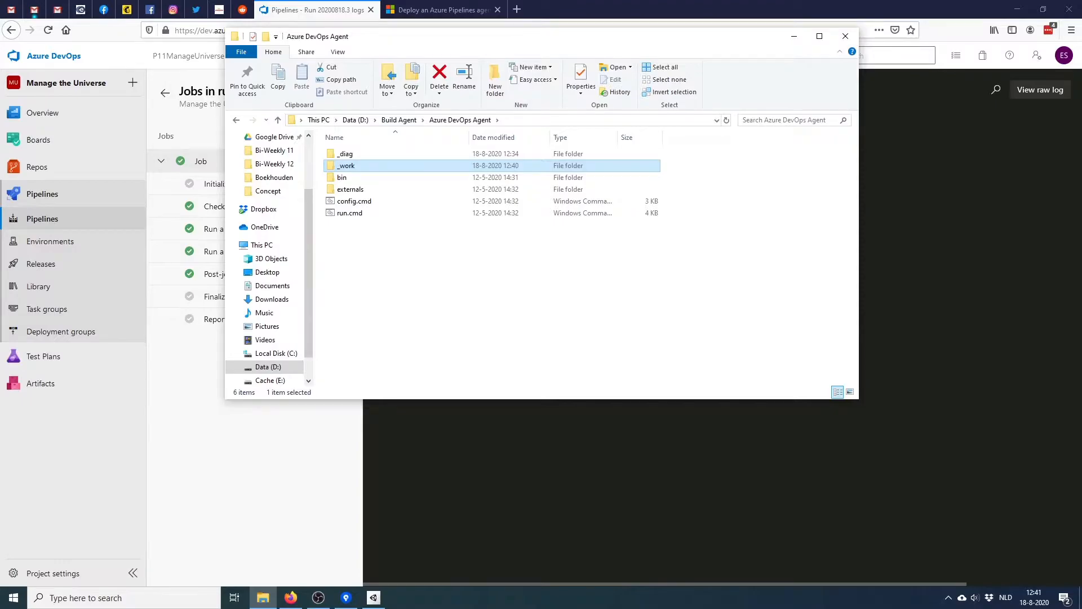
left_click(846, 36)
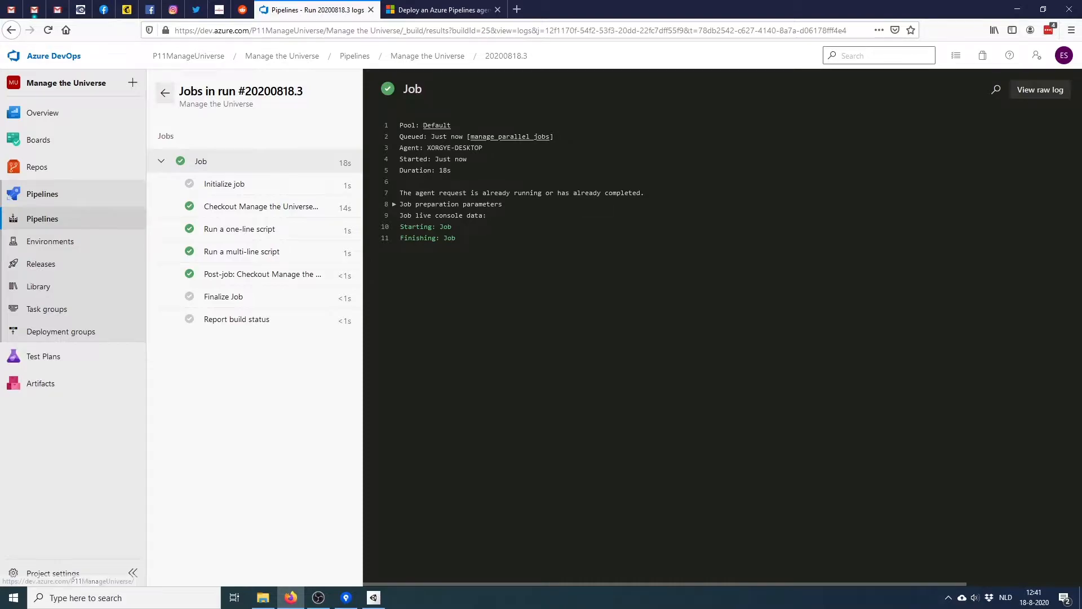
Check run #20200818.3's Success summary, then go from Organization settings > Extensions to the marketplace
left_click(165, 93)
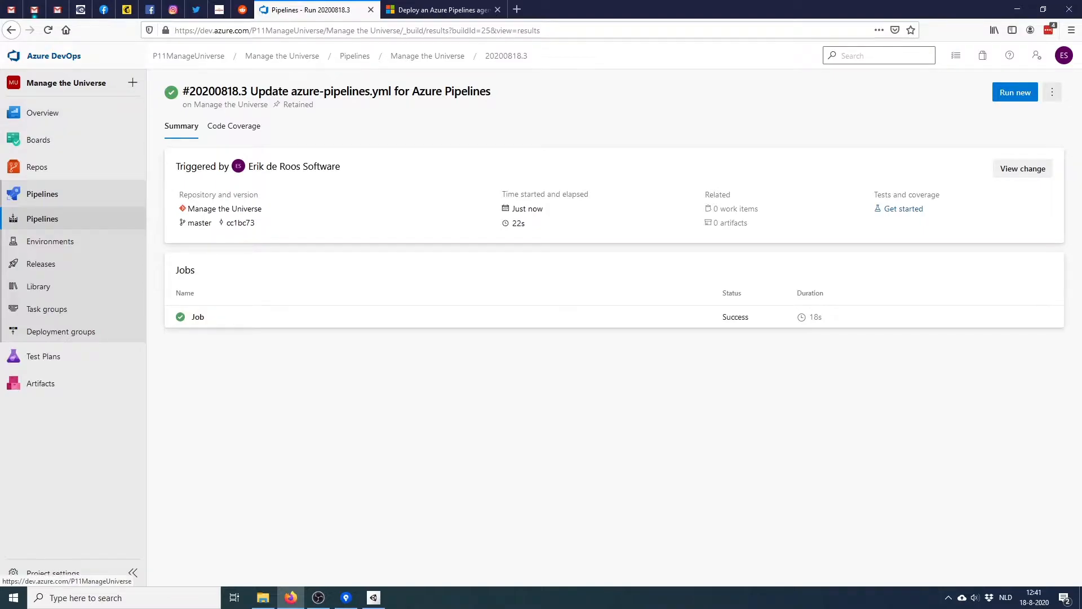
left_click(54, 55)
left_click(56, 570)
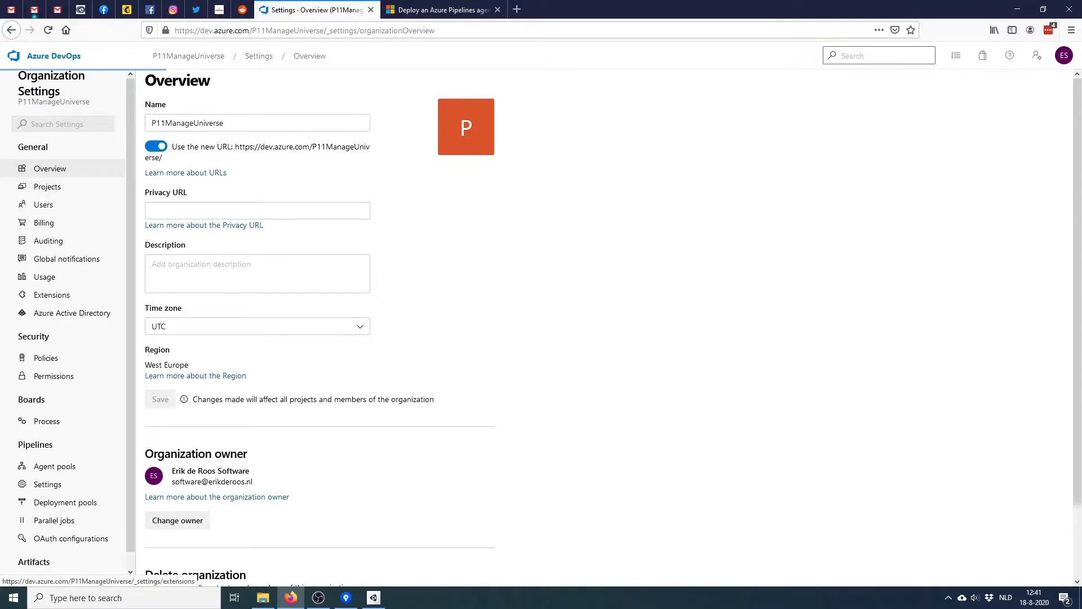
left_click(52, 295)
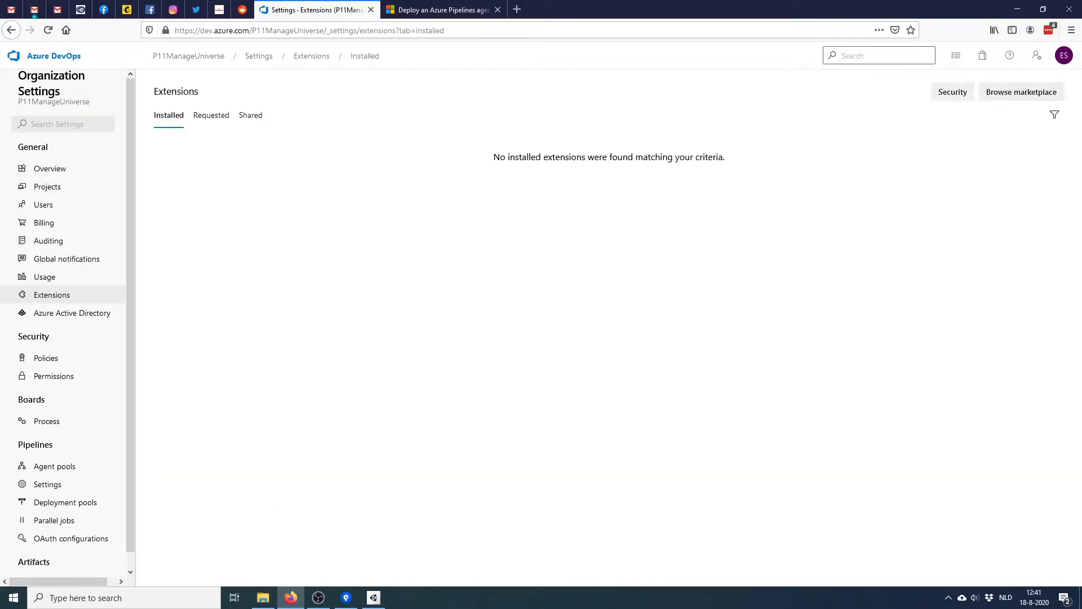
left_click(1022, 92)
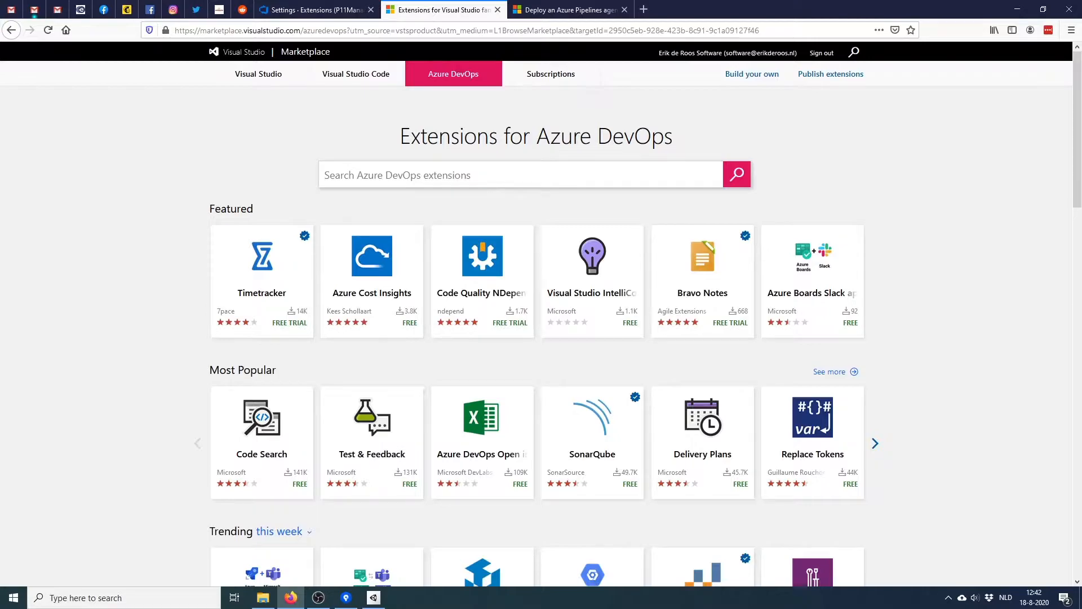
Search the Marketplace for 'Unity tools' and open the Unity Tools for Azure DevOps listing
type("ity")
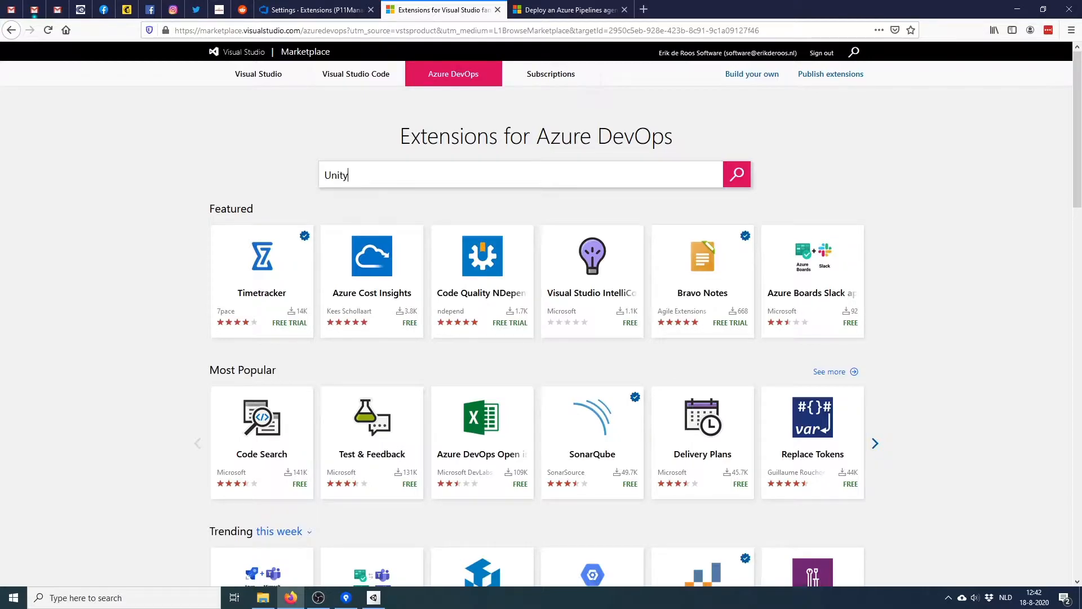
type(" tools")
key("Return")
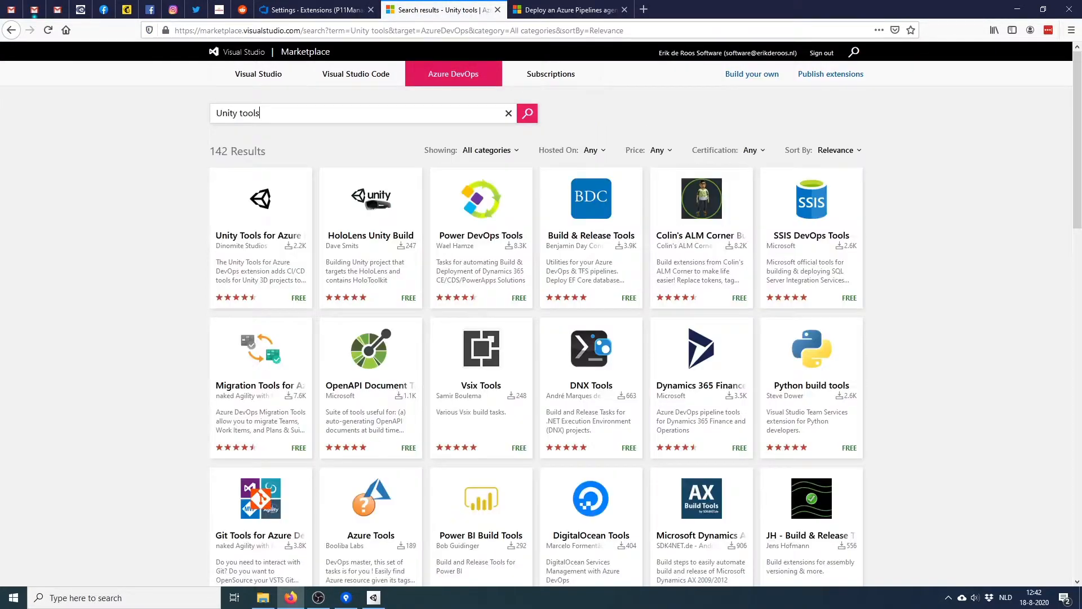
left_click(260, 237)
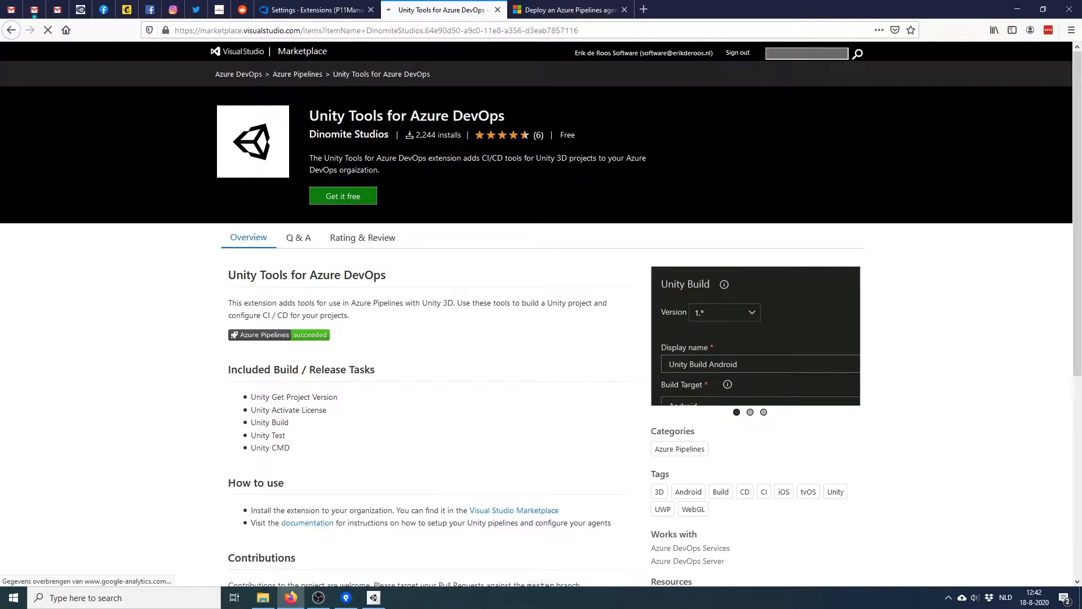
Get the free extension, install it into P11ManageUniverse, and proceed to the organization
left_click(343, 196)
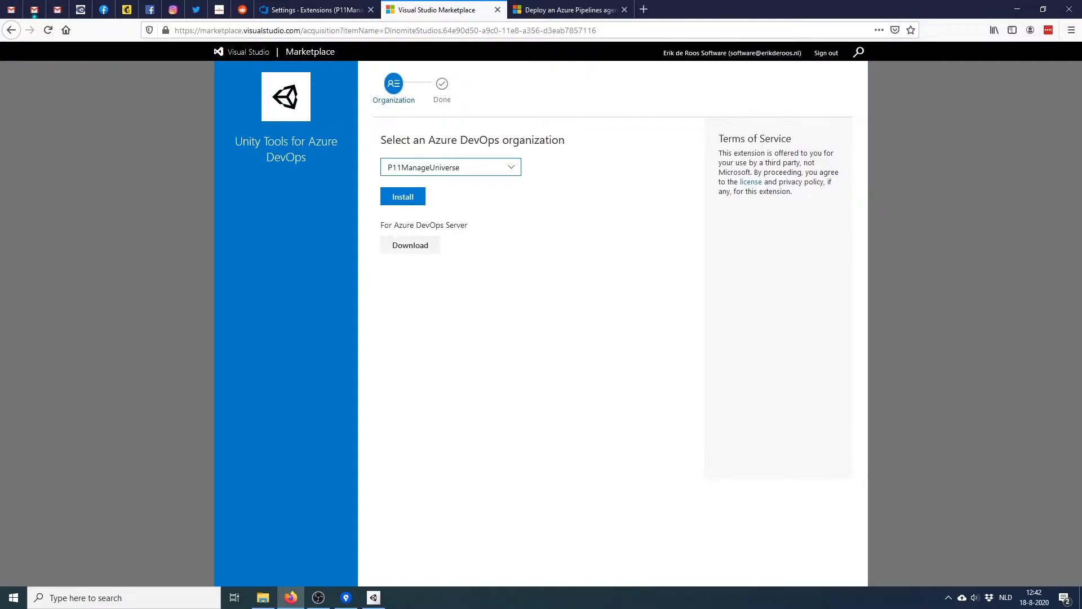
left_click(403, 196)
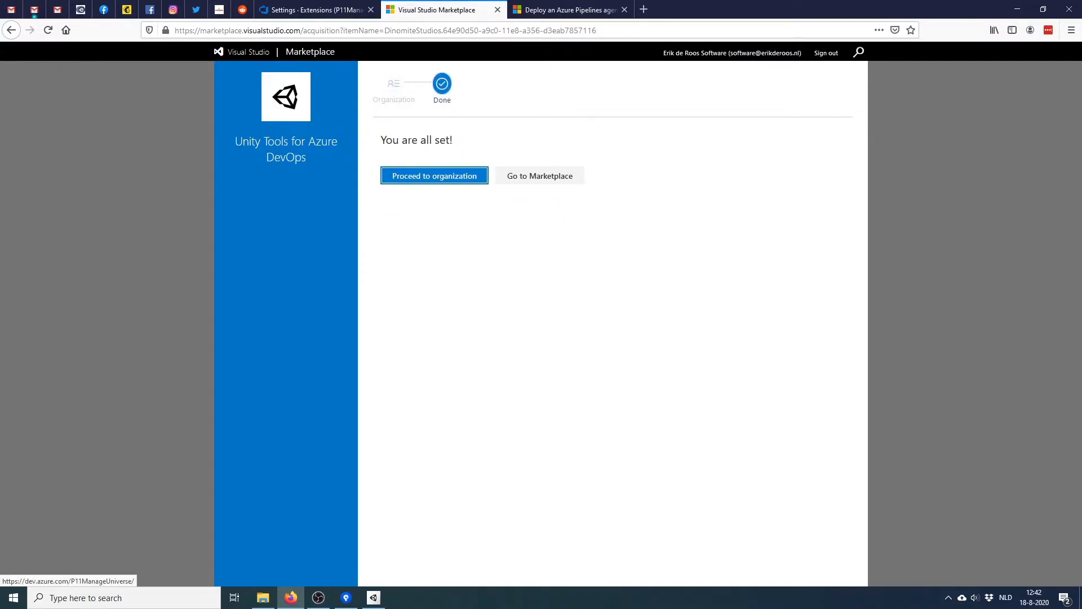
left_click(434, 176)
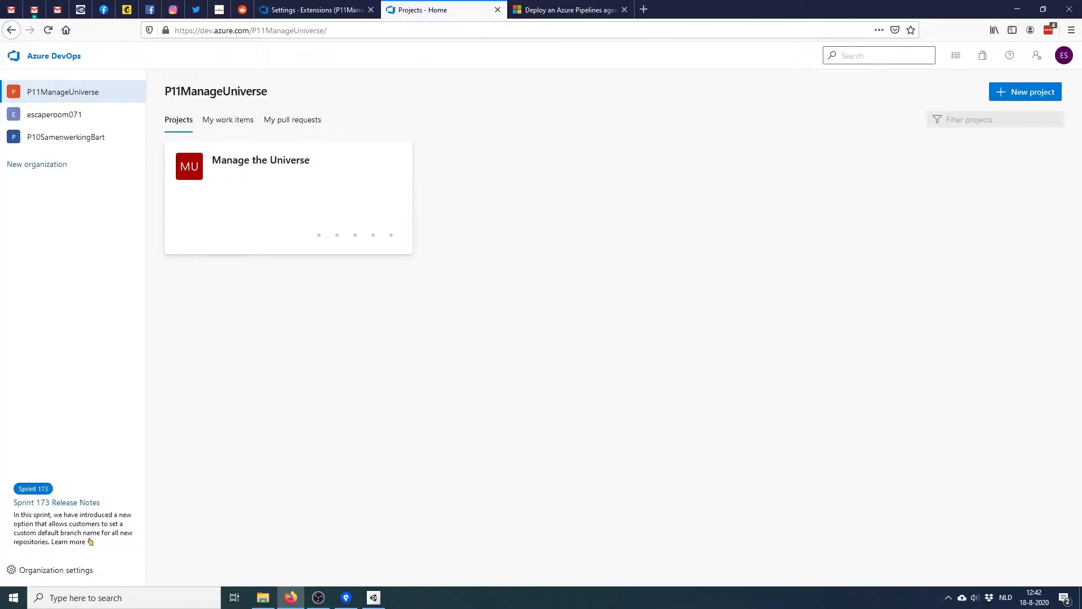
Close the duplicate tab and reload the Extensions page to confirm Unity Tools is installed
left_click(497, 9)
right_click(495, 7)
key("Escape")
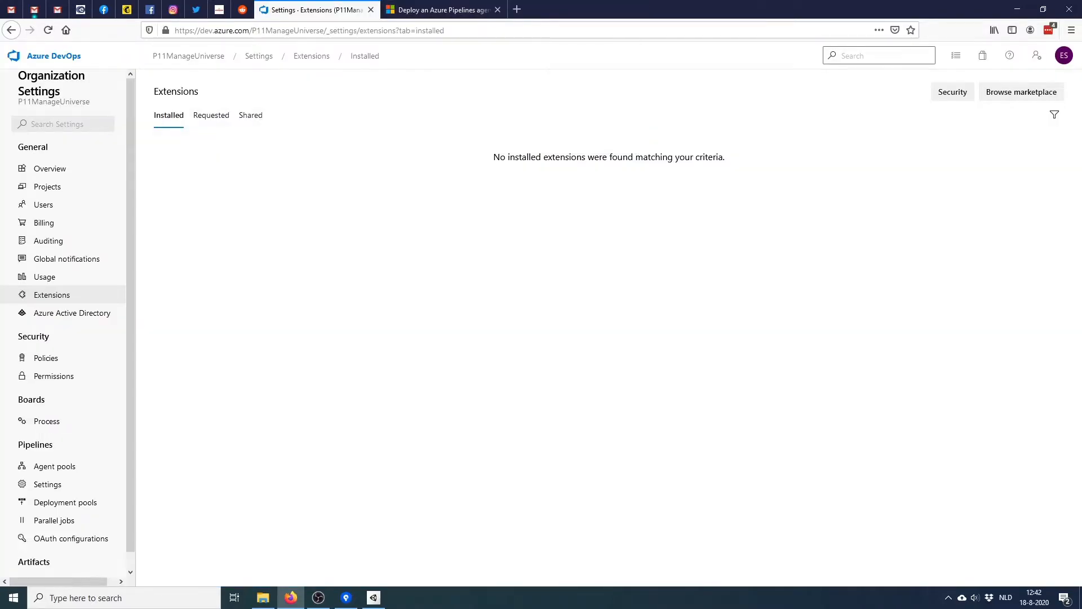
left_click(281, 31)
key("Return")
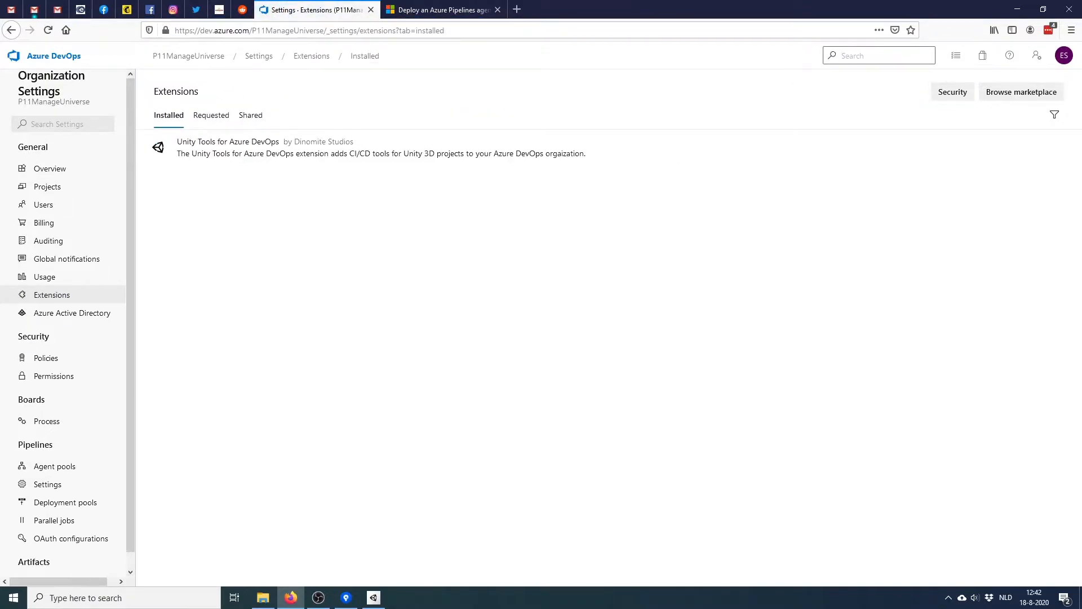
Open the Manage the Universe project's pipelines and select the Manage the Universe pipeline
left_click(53, 56)
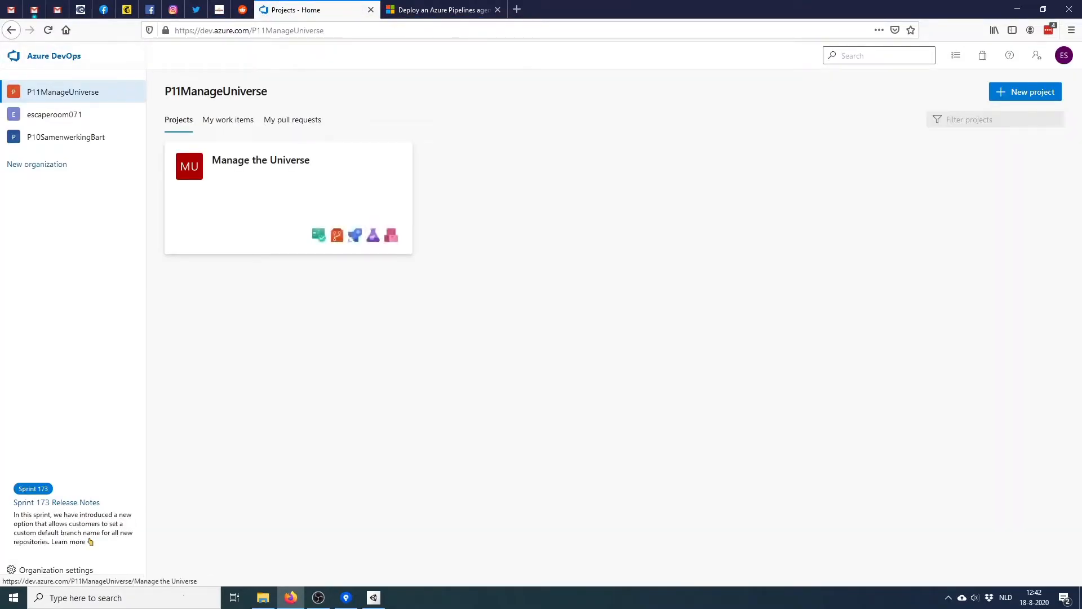
left_click(260, 161)
mouse_move(41, 261)
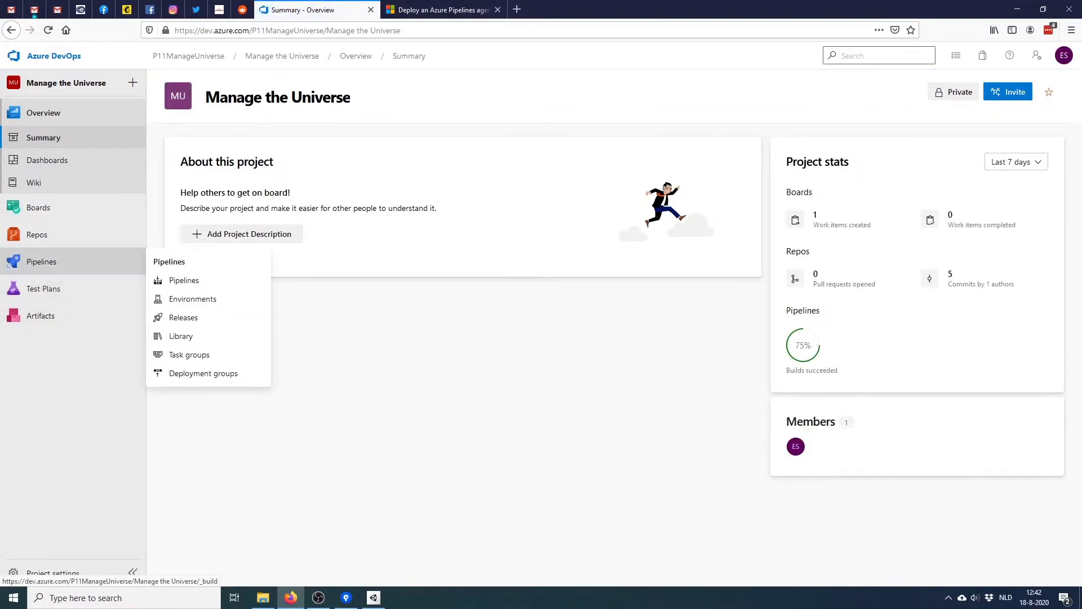
left_click(182, 280)
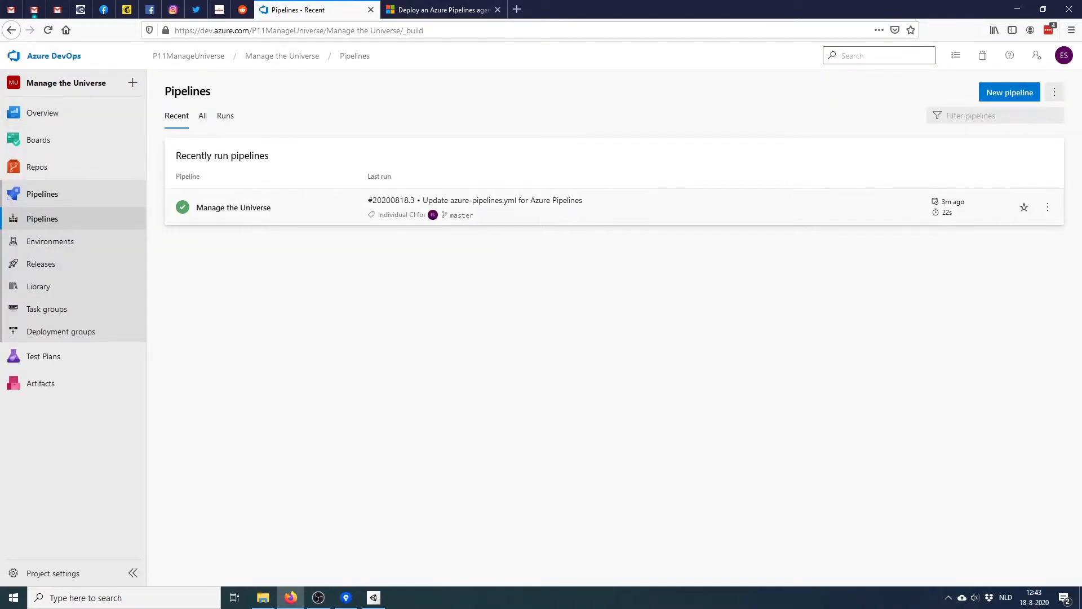
left_click(234, 207)
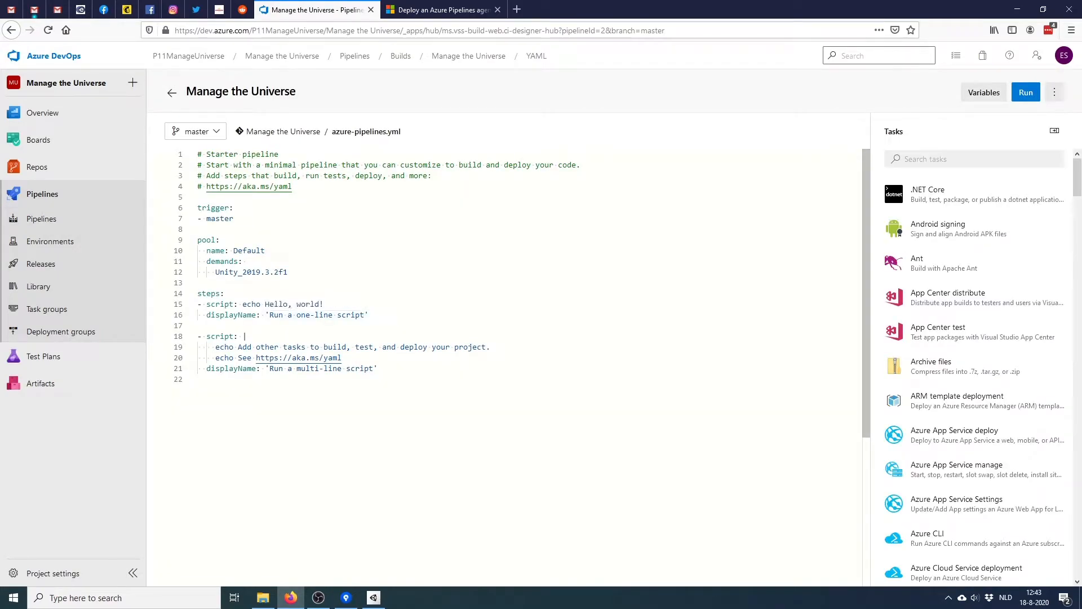
Insert blank lines after the pool section and check the YAML key suggestions
left_click(198, 283)
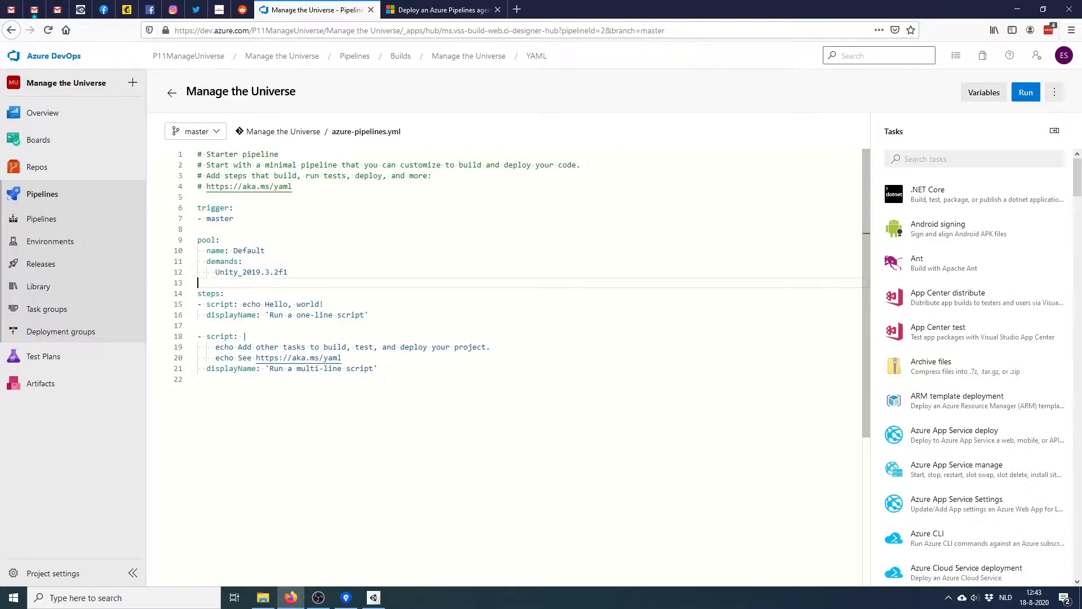
key("Return")
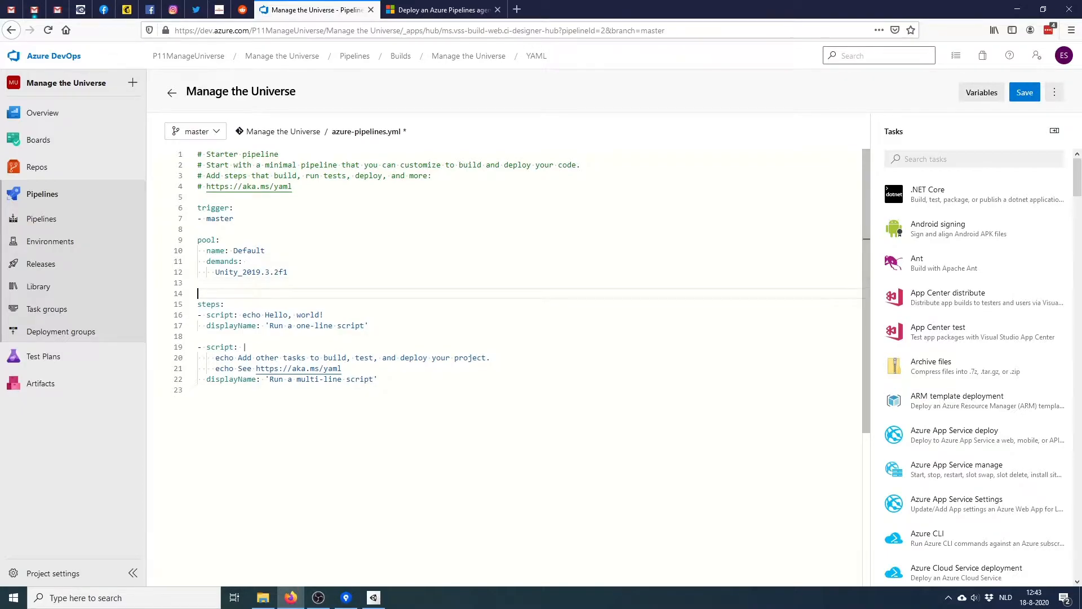
key("Return")
key("ctrl+space")
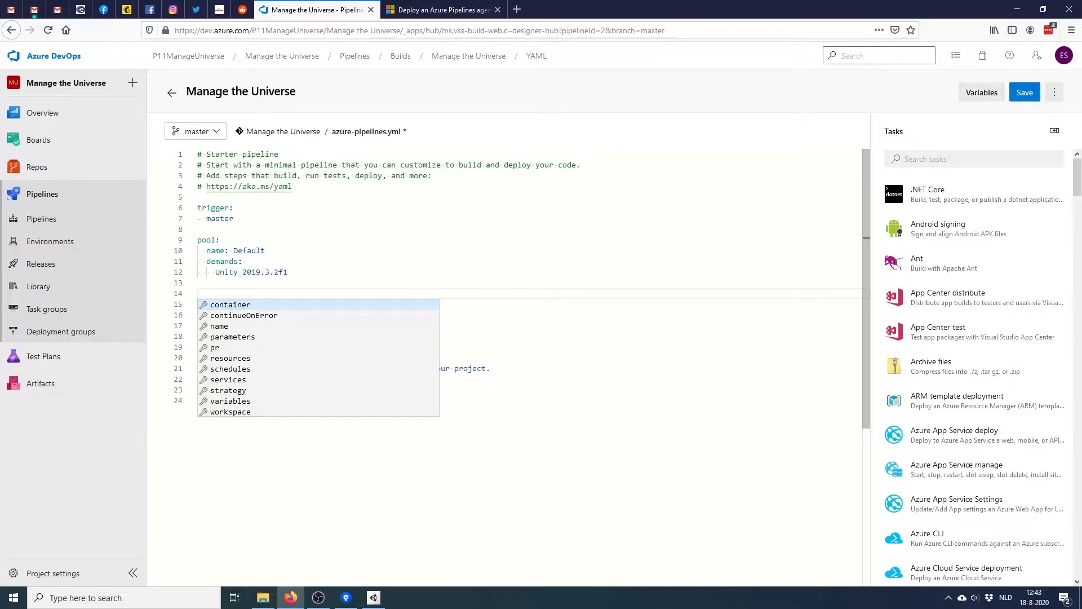
key("Escape")
Find the Unity Build task via 'unity', then delete the starter steps block (lines 13-21)
left_click(974, 159)
type("unity")
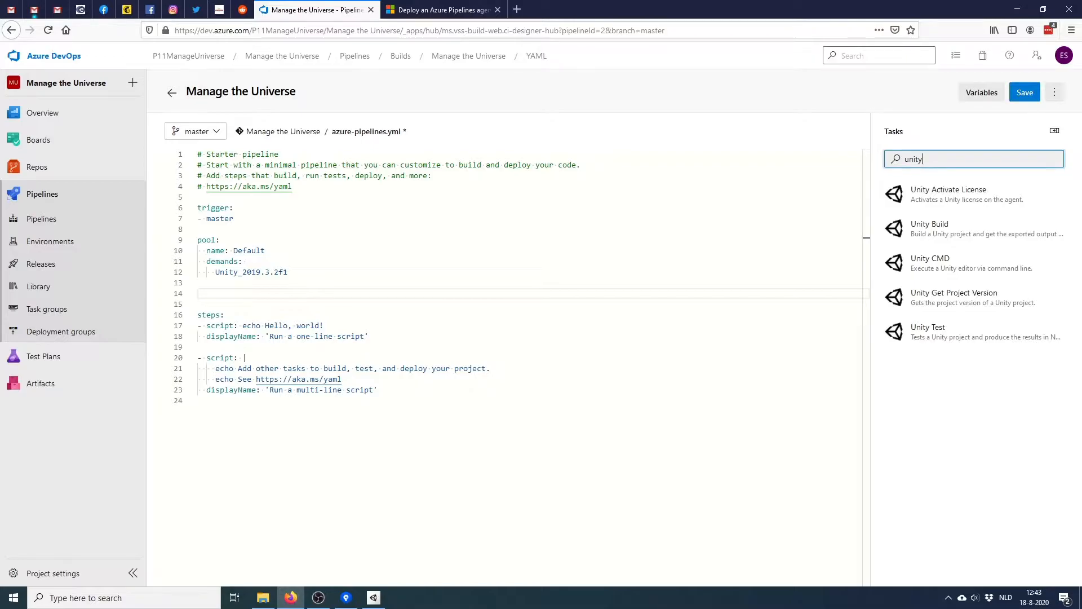
left_click(947, 229)
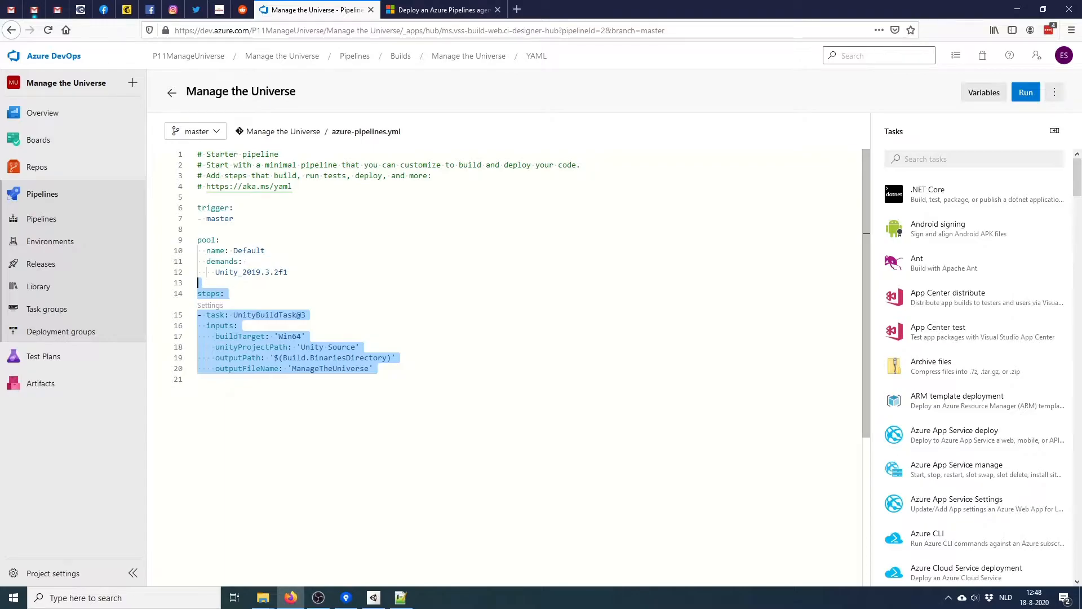
left_click(225, 294)
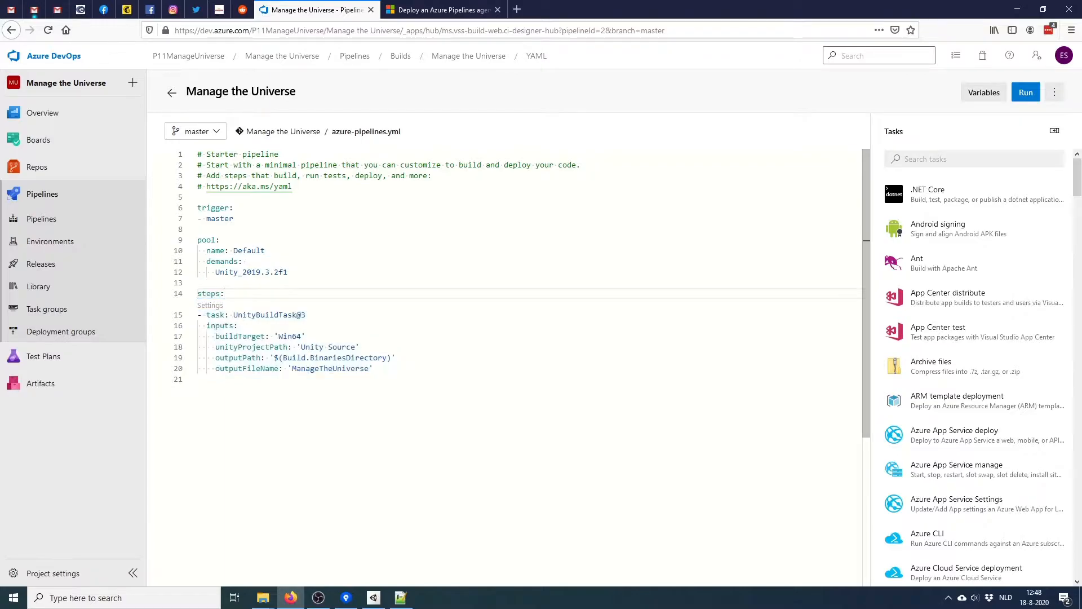
left_click_drag(197, 378, 197, 283)
key("BackSpace")
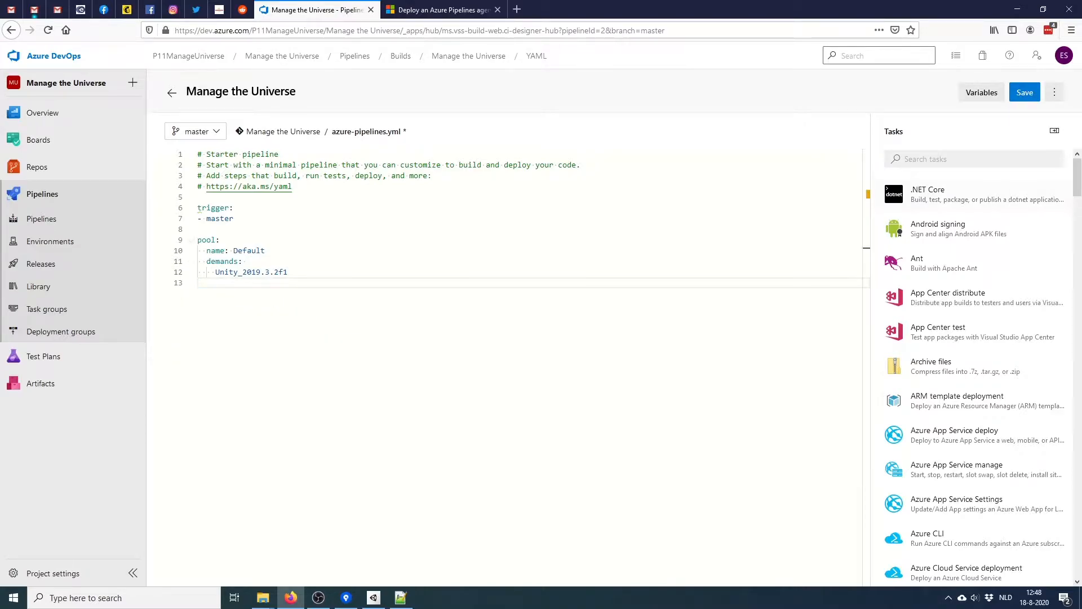
Open Unity Build, set Build Target to Windows Standalone (64-bit), keeping the Unity Hub default editor location
left_click(974, 159)
type("unity")
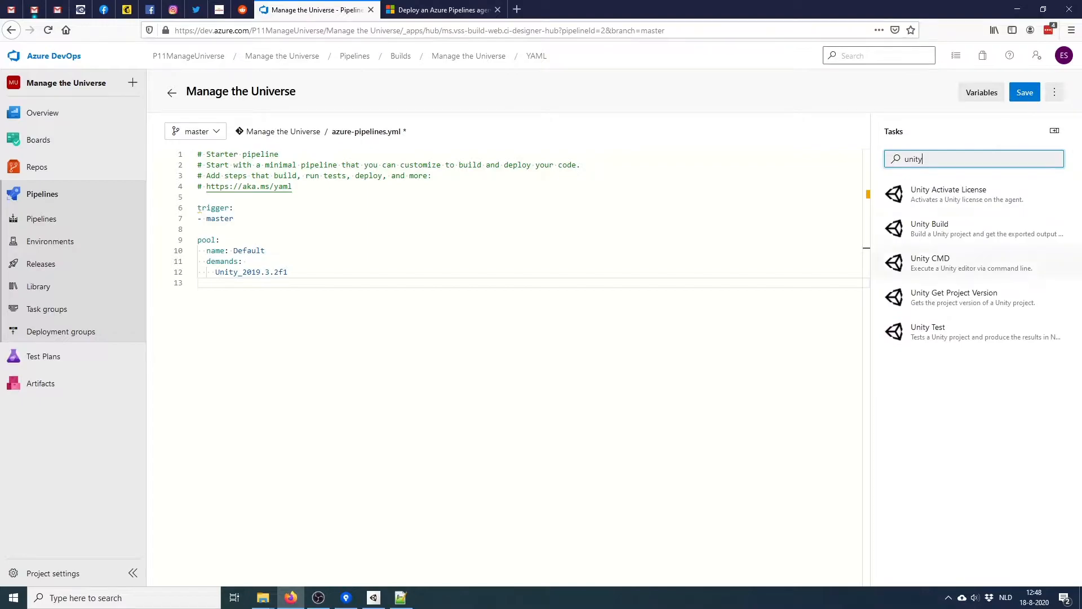
left_click(958, 229)
left_click(969, 180)
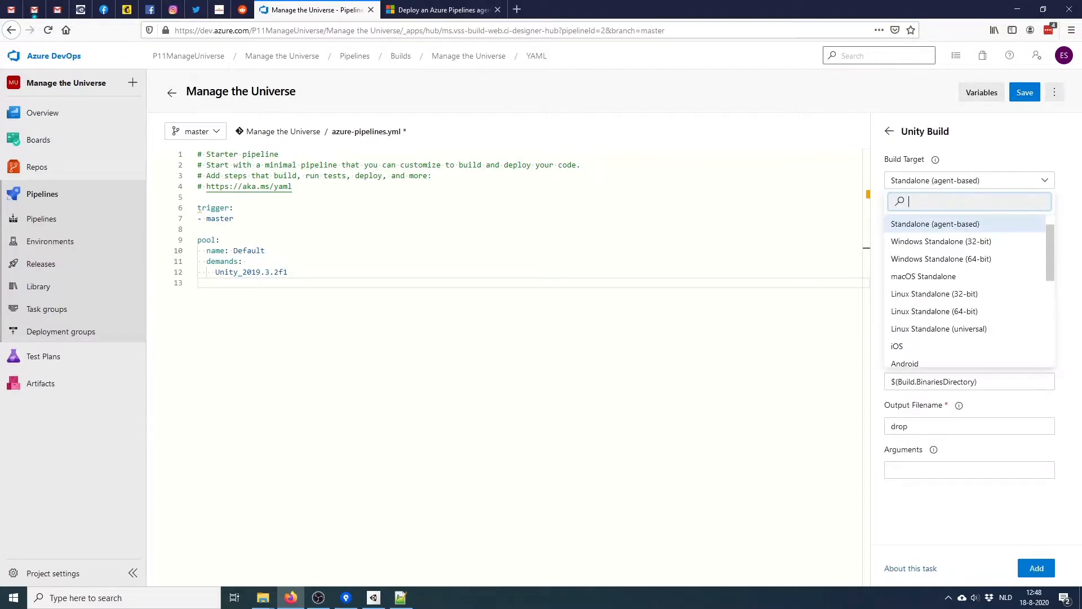
left_click(942, 260)
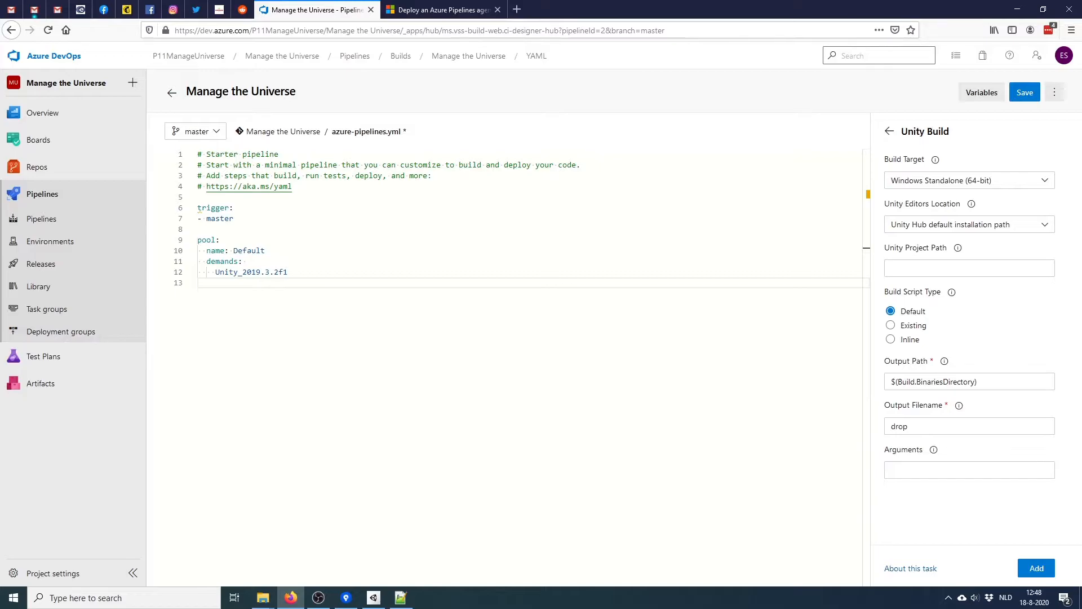
left_click(969, 224)
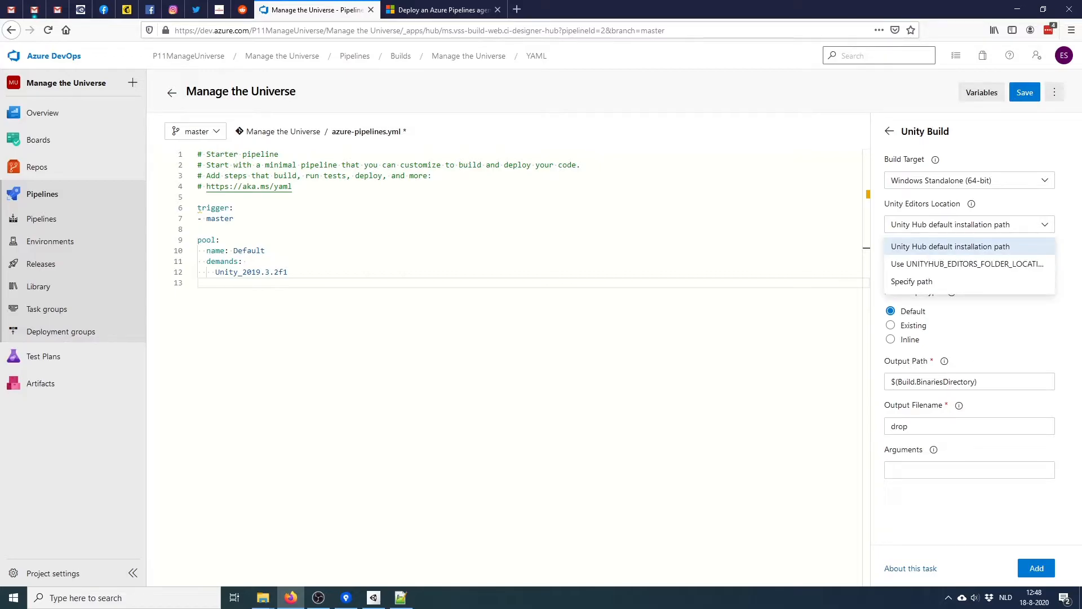
left_click(950, 246)
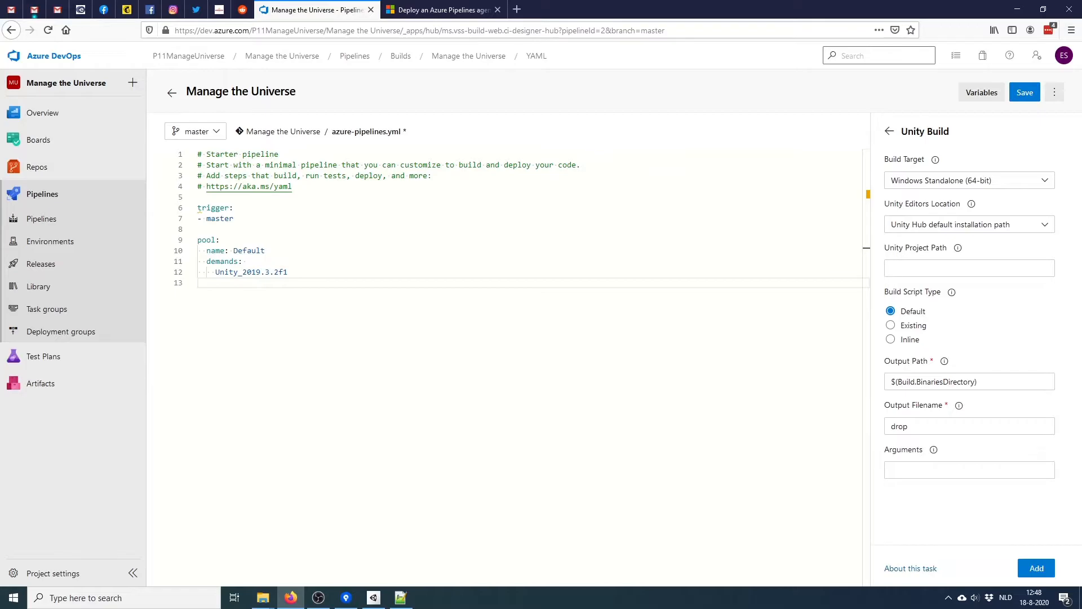
mouse_move(958, 248)
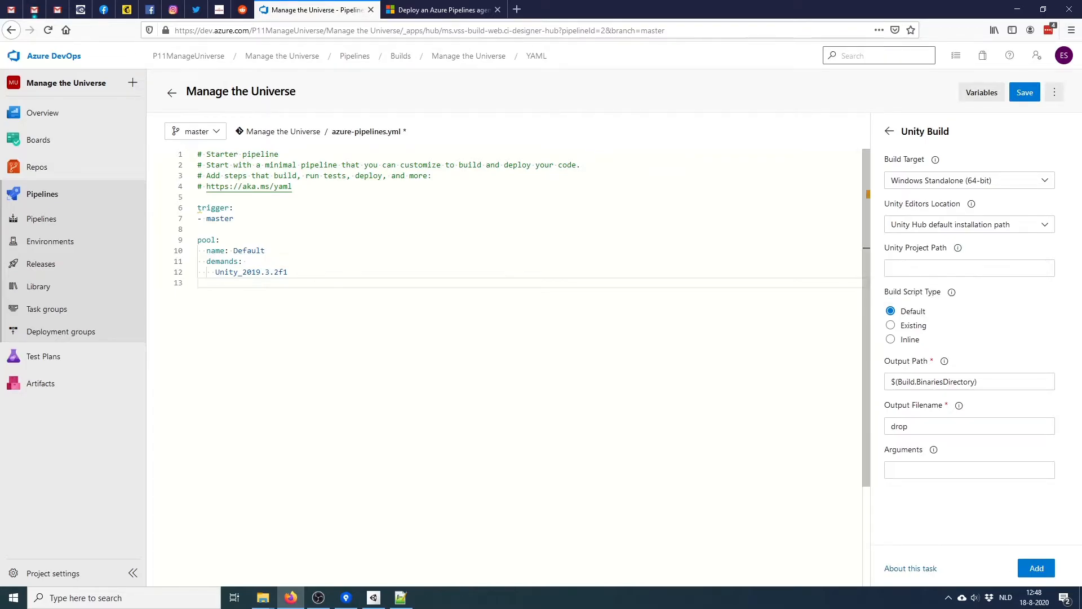
mouse_move(263, 597)
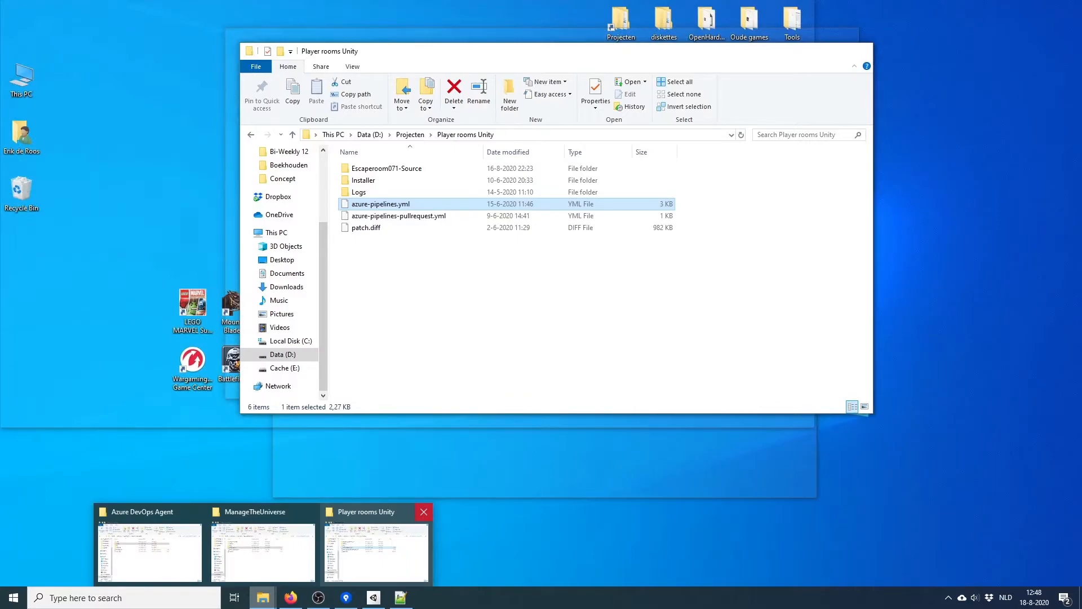
left_click(424, 511)
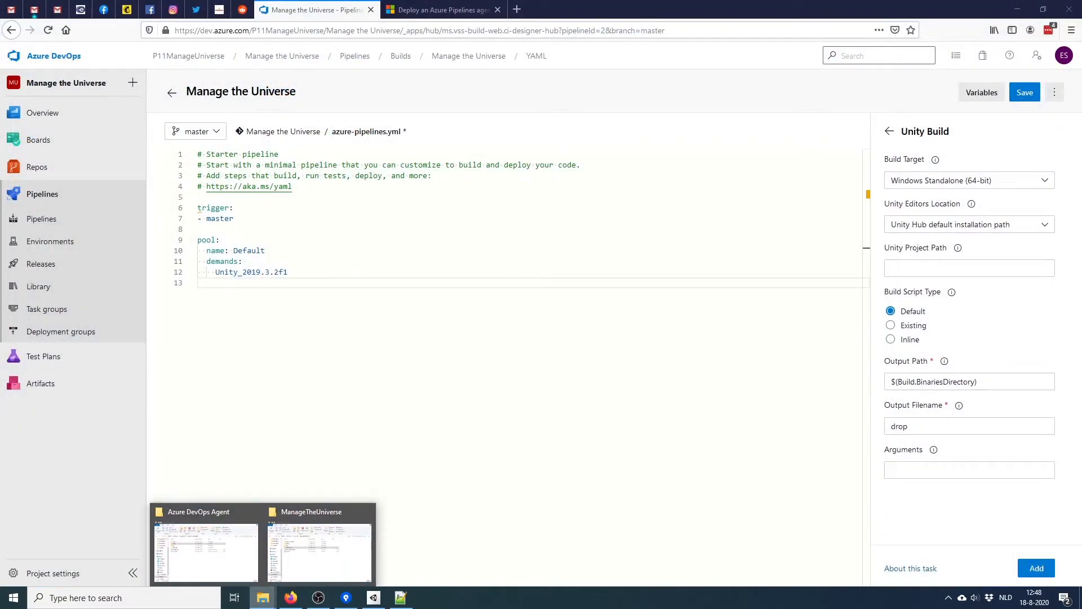
In the ManageTheUniverse folder, open Unity Source > Manage the Universe and copy 'Unity Source\Manage the Universe' from the address bar
mouse_move(958, 248)
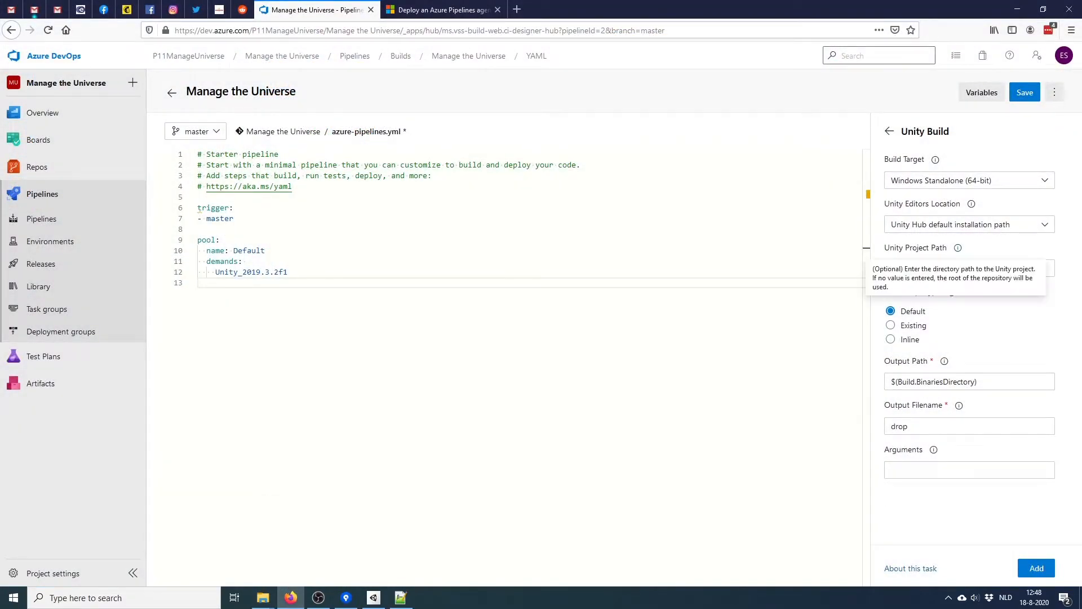
mouse_move(263, 597)
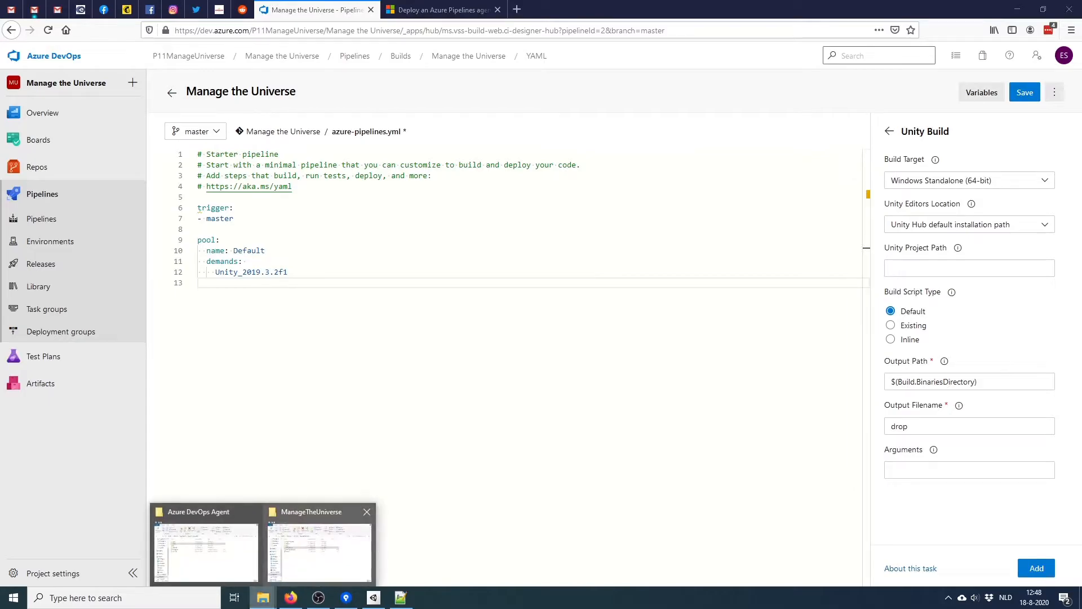
left_click(319, 550)
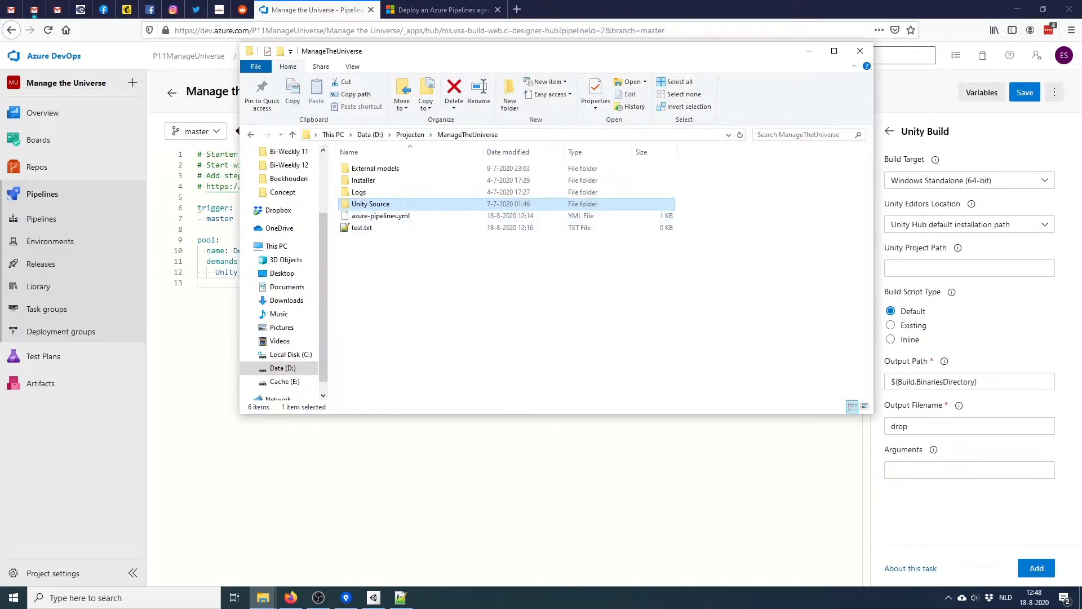
right_click(381, 204)
left_click(375, 204)
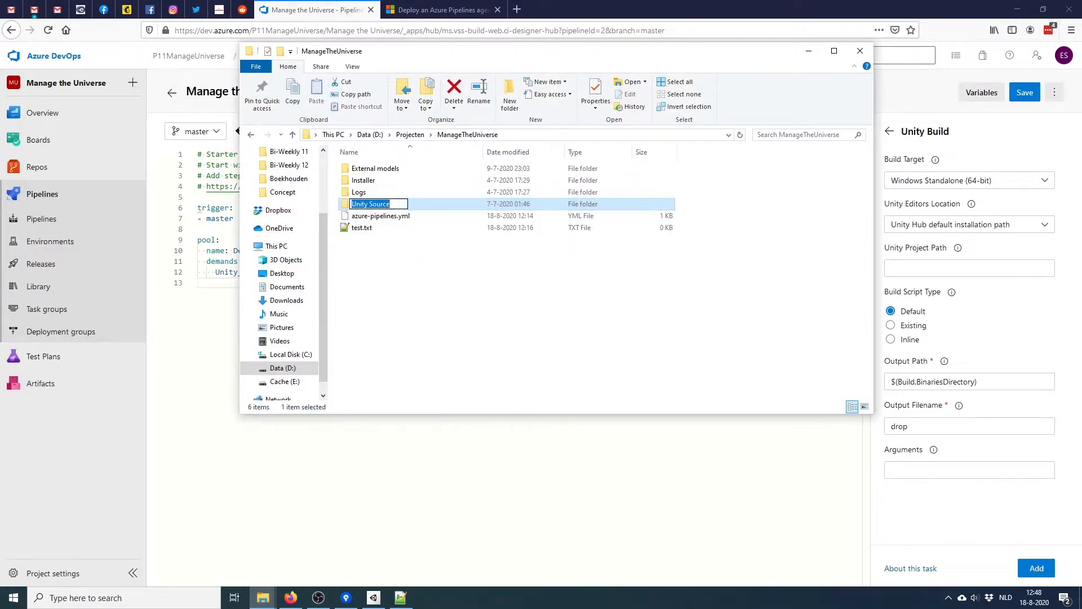
left_click(563, 135)
double_click(371, 204)
double_click(372, 168)
left_click(649, 134)
left_click_drag(648, 134, 417, 136)
key("ctrl+c")
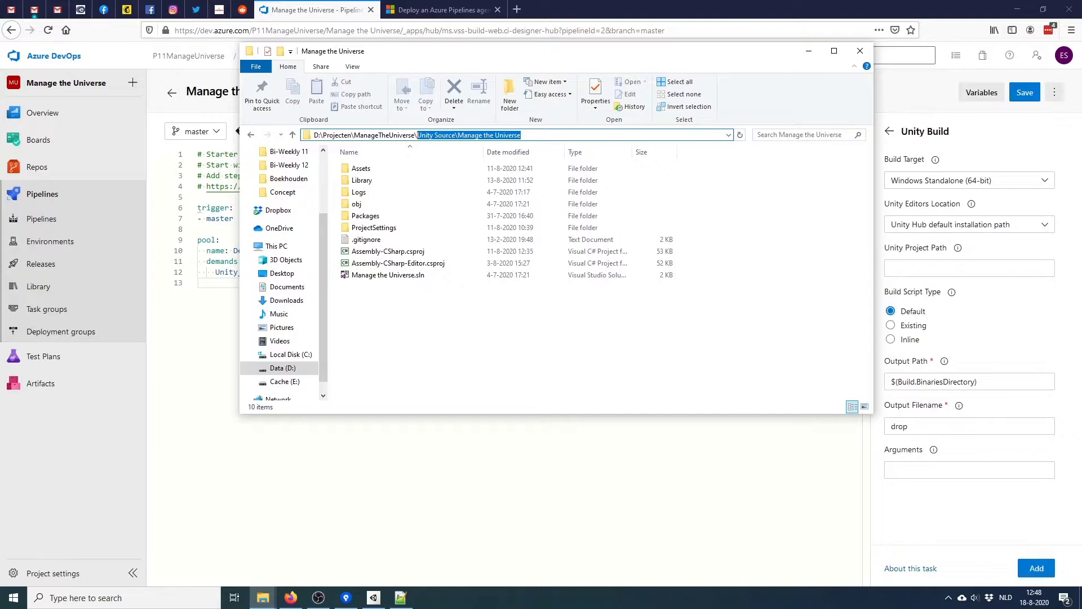
left_click(292, 135)
left_click(292, 135)
Fill Unity Build with project path Unity Source\Manage the Universe and output ManageTheUniverse, and add it
left_click(969, 268)
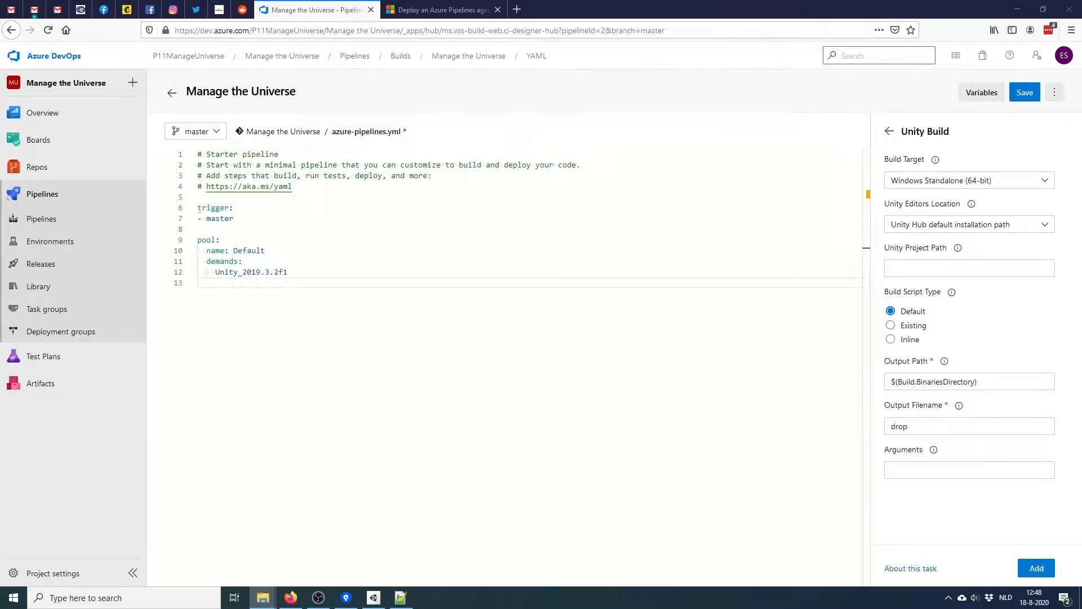
key("ctrl+v")
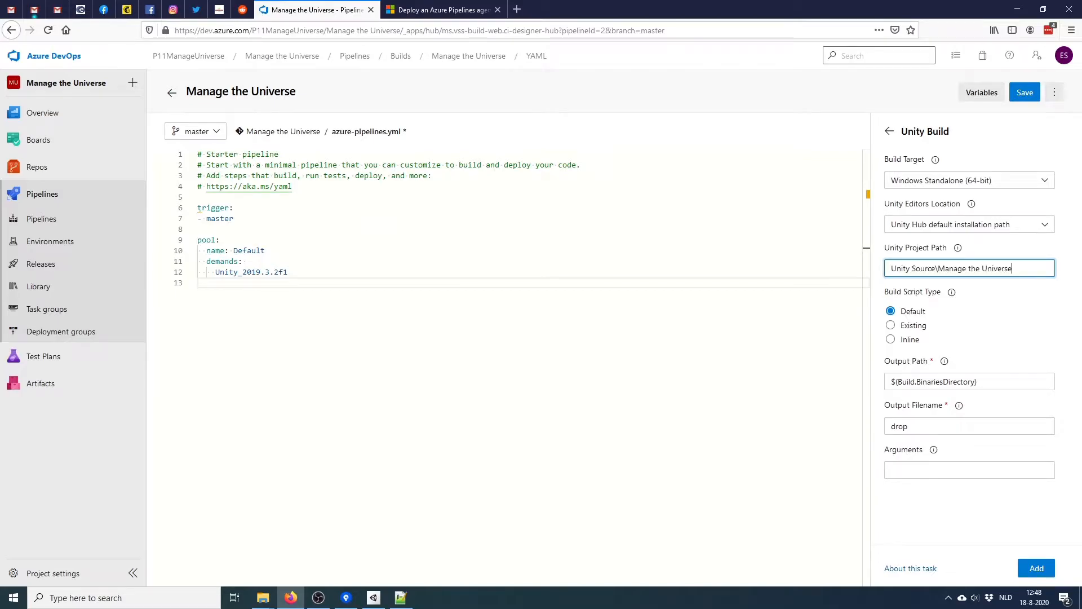
left_click(958, 426)
key("ctrl+a")
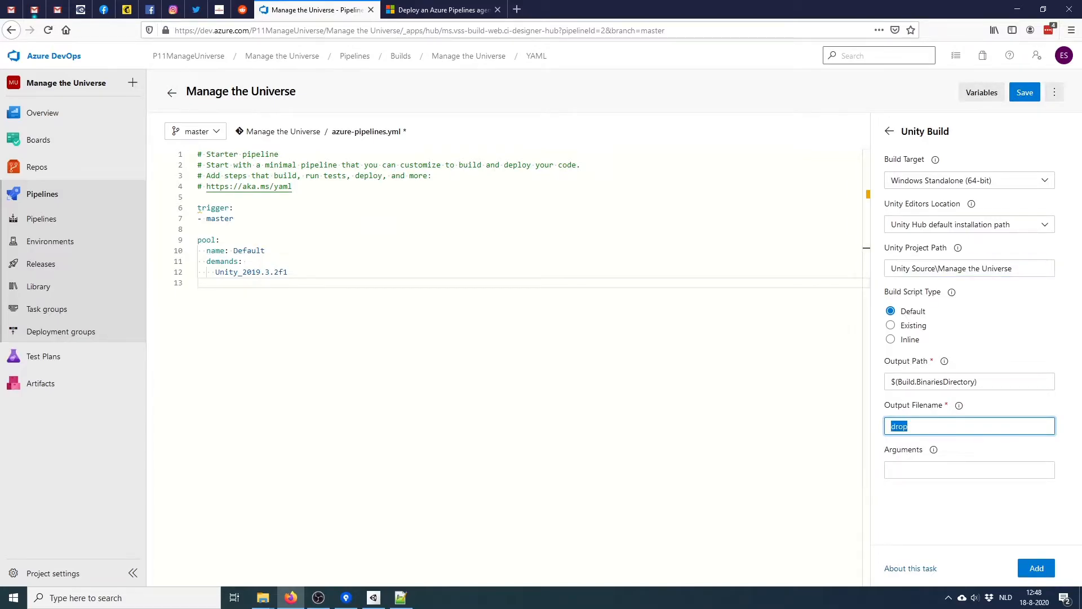
type("ManageTheUniverse")
left_click(1036, 568)
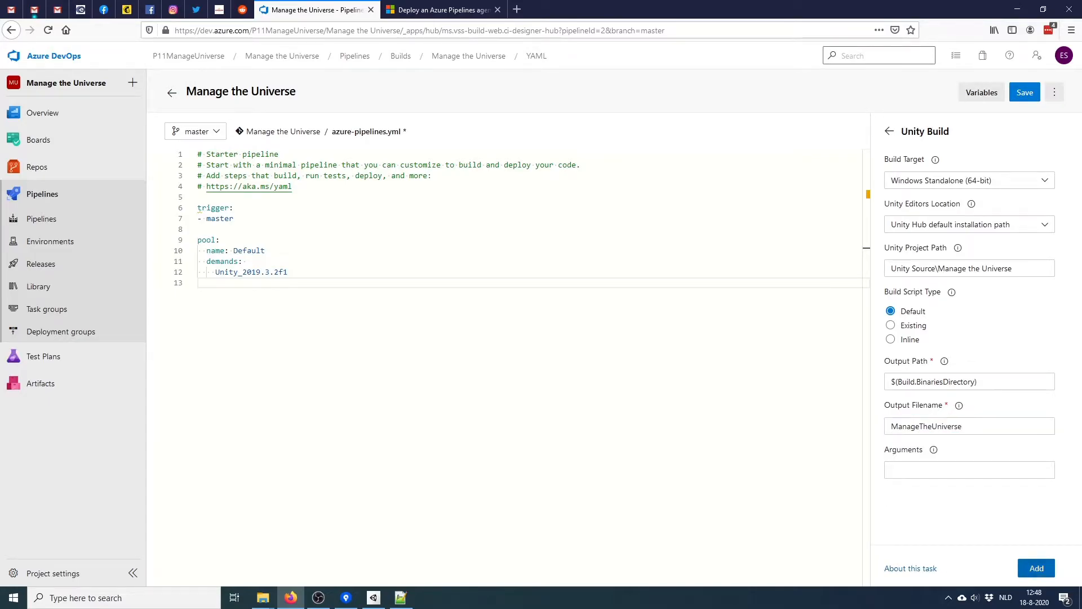
Add a 'steps:' line above the UnityBuildTask@3 task and commit the pipeline to master
key("Return")
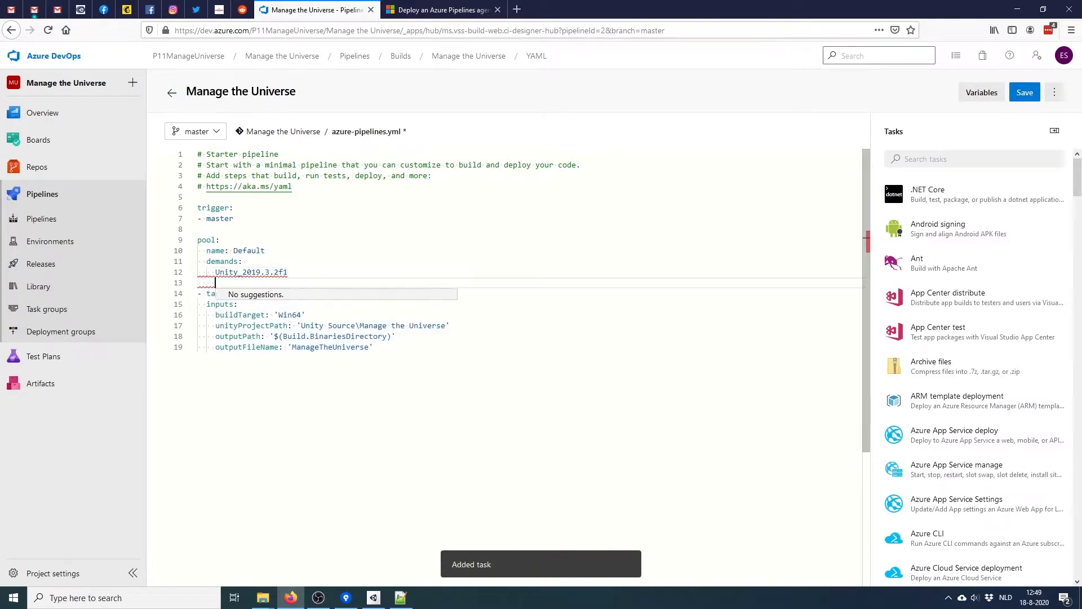
key("BackSpace")
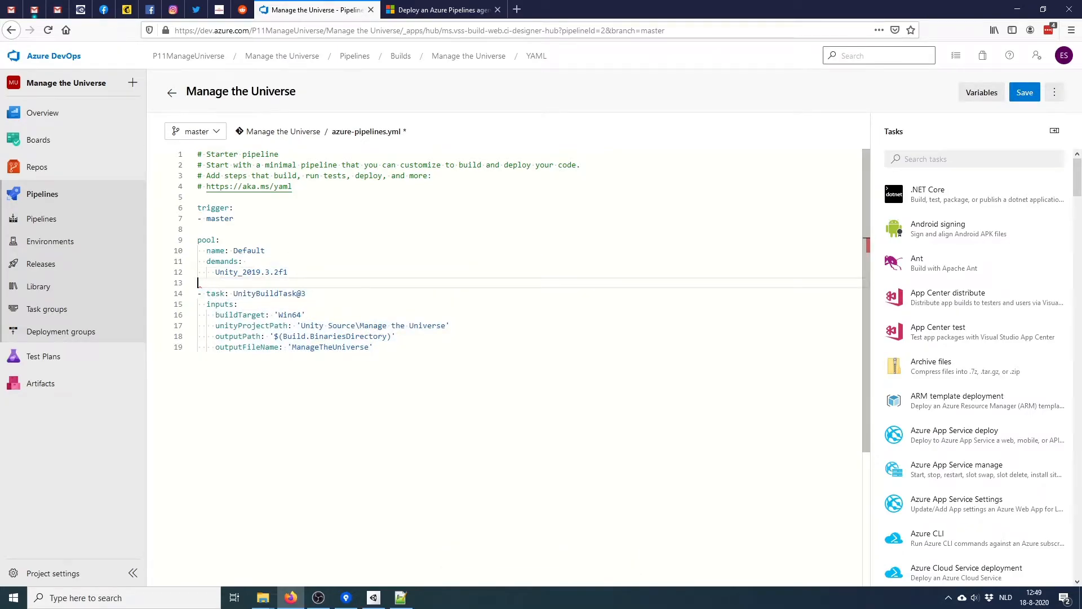
type("steps:")
key("Home")
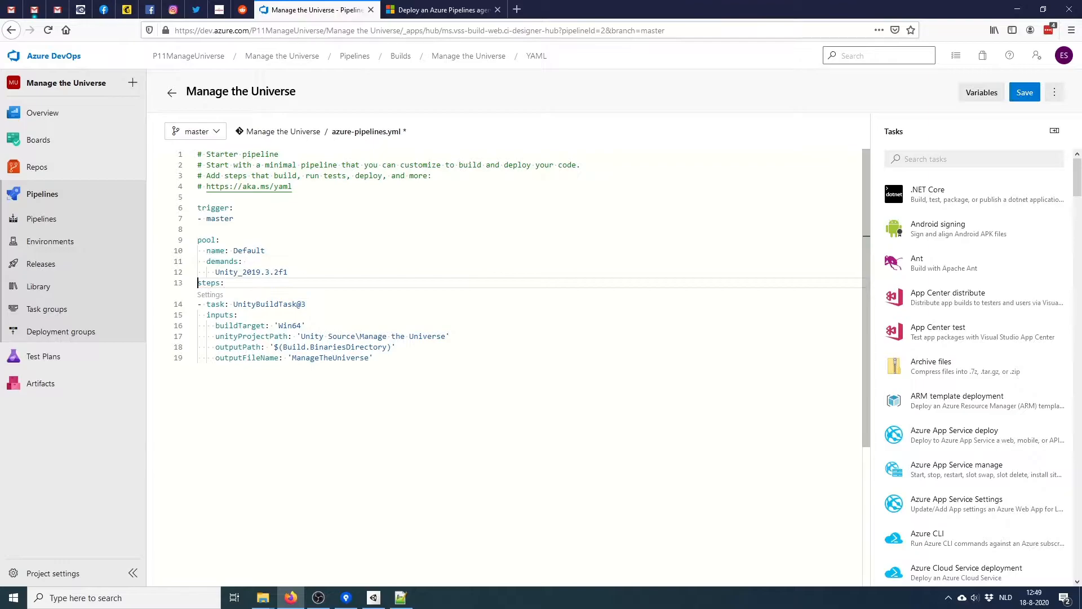
key("Return")
key("Escape")
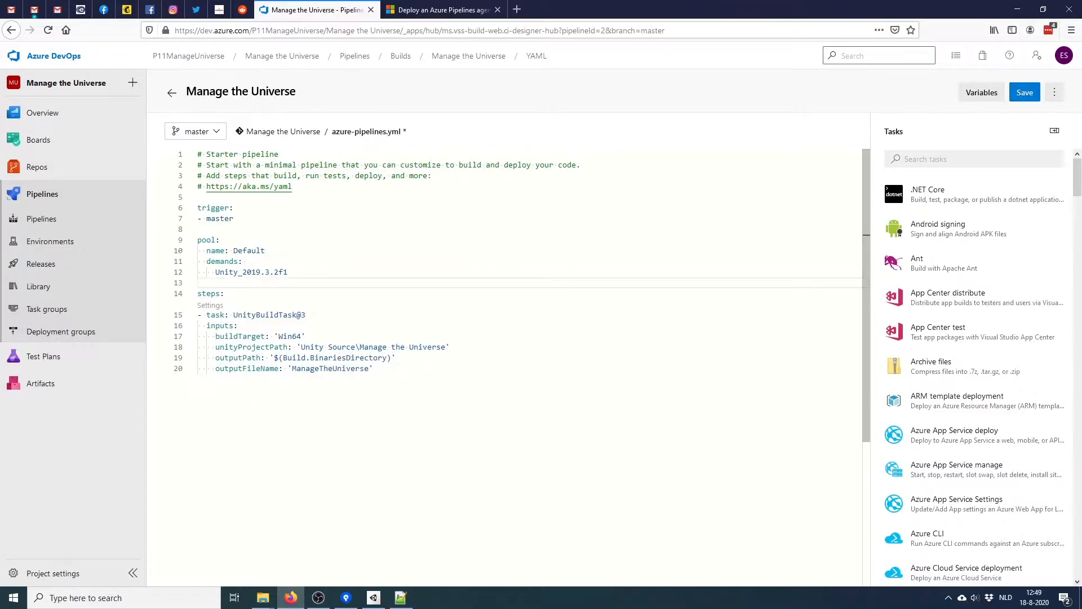
left_click(1025, 93)
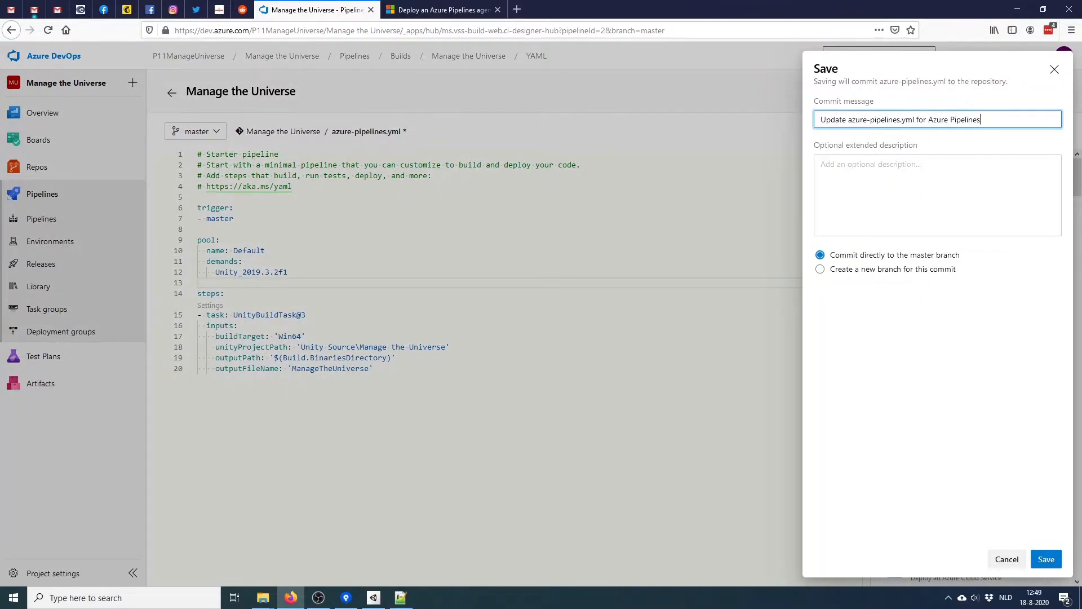
key("Return")
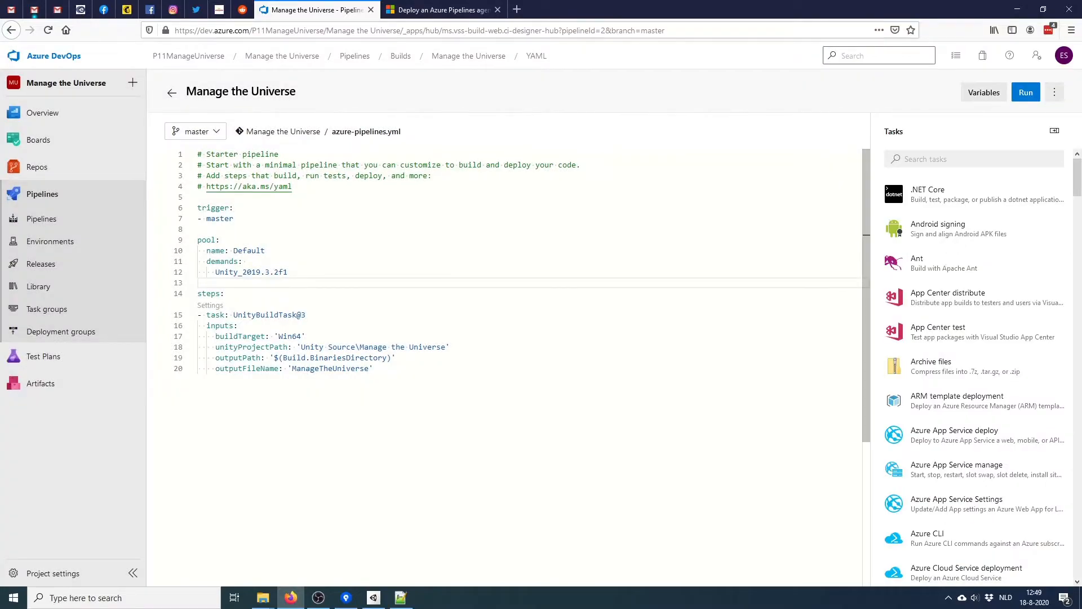
Open run #20200818.5's job log and highlight the UnityBuildTask asset database rebuild line
left_click(172, 92)
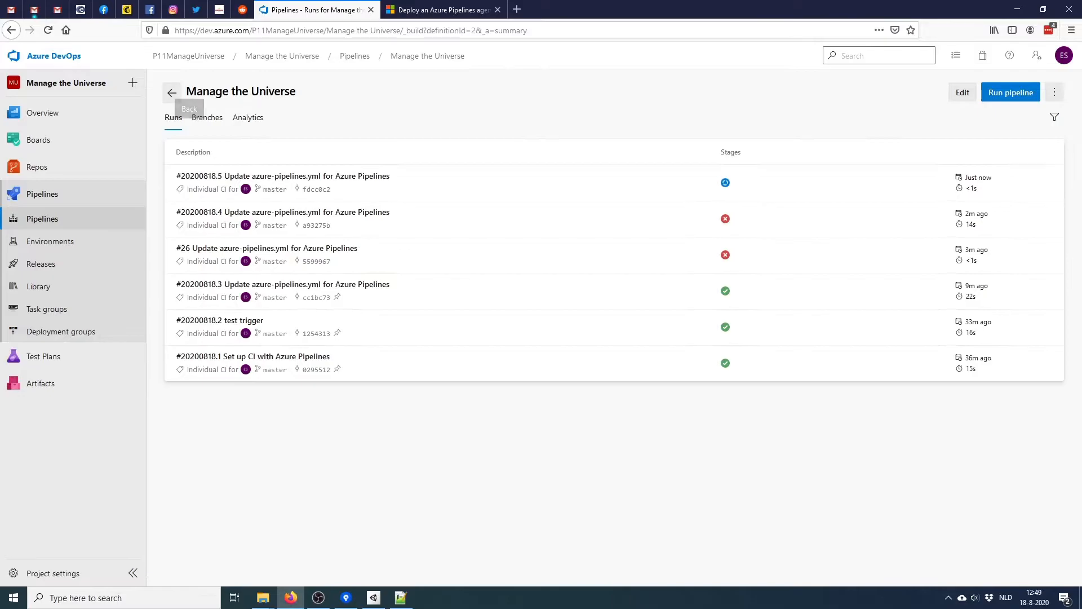
left_click(283, 176)
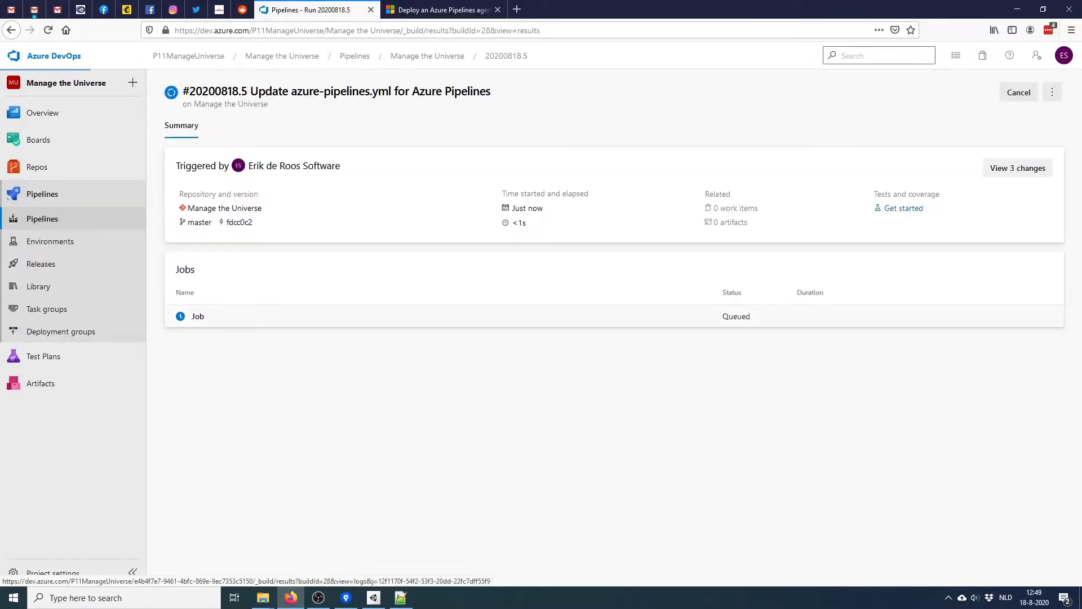
left_click(199, 316)
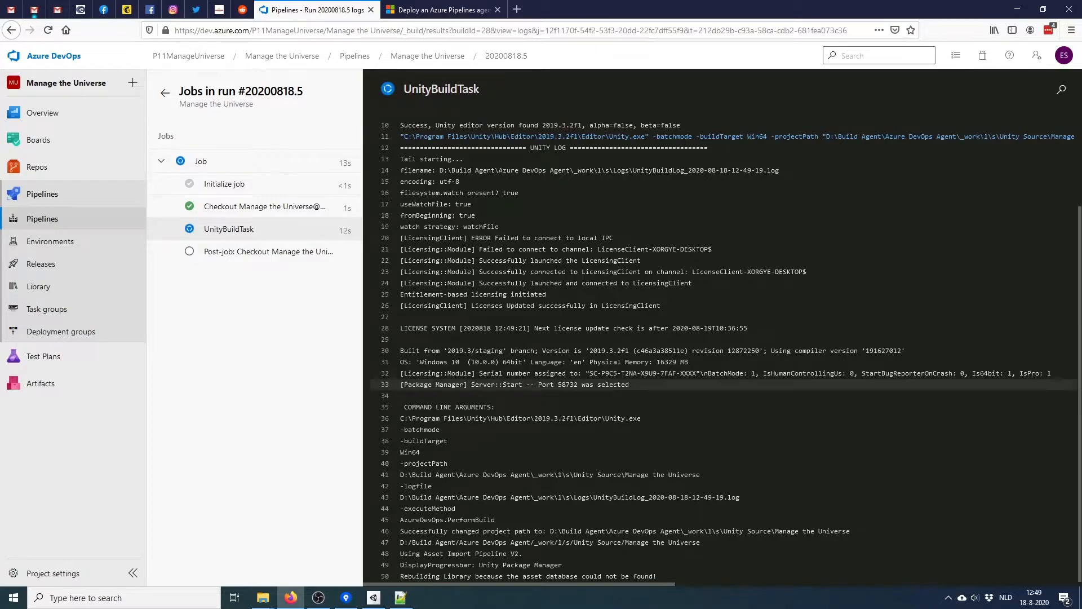
left_click_drag(400, 576, 659, 577)
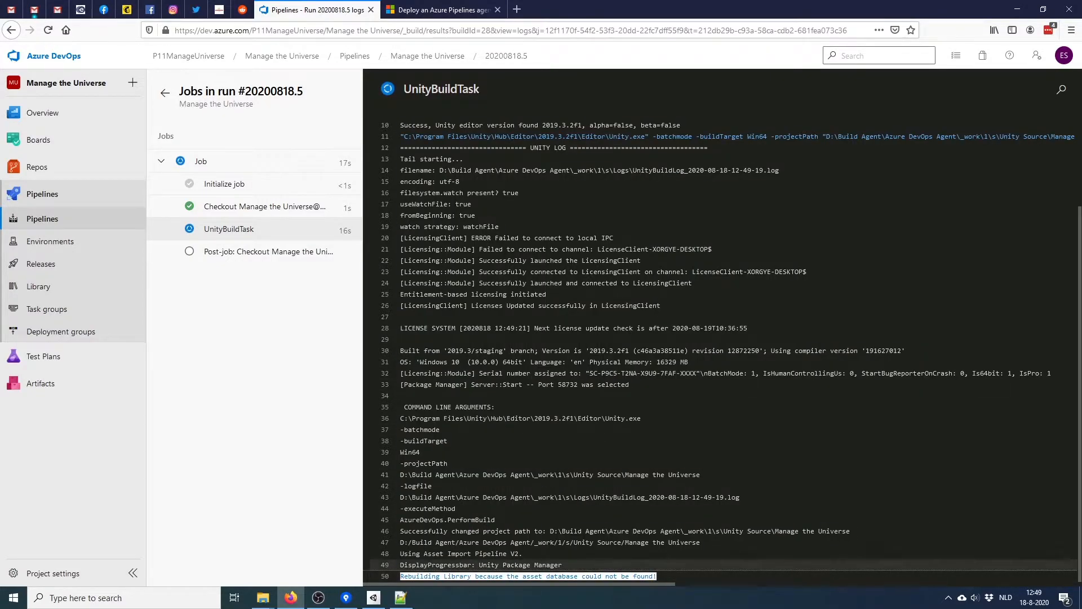
In the Azure DevOps Agent Explorer window, browse _work\1 and peek into its b and a folders
left_click(262, 598)
mouse_move(319, 549)
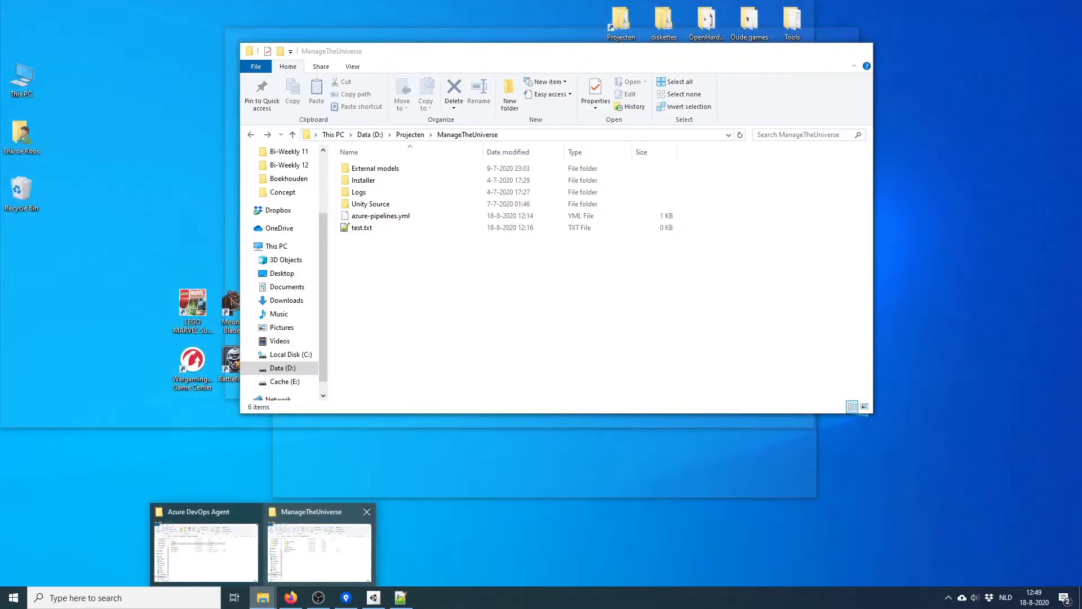
mouse_move(206, 550)
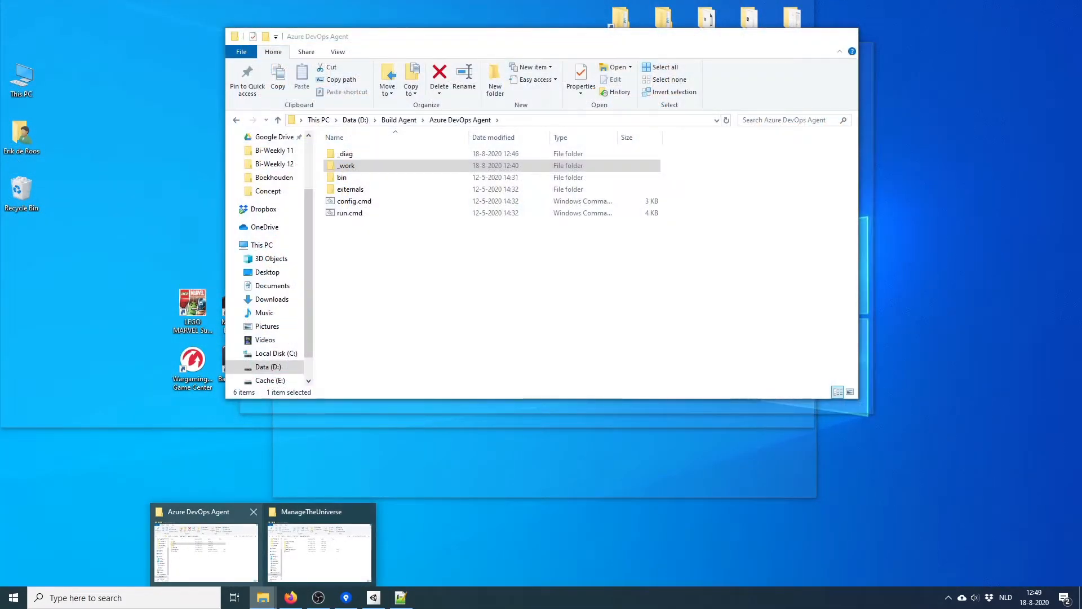
left_click(207, 549)
double_click(346, 166)
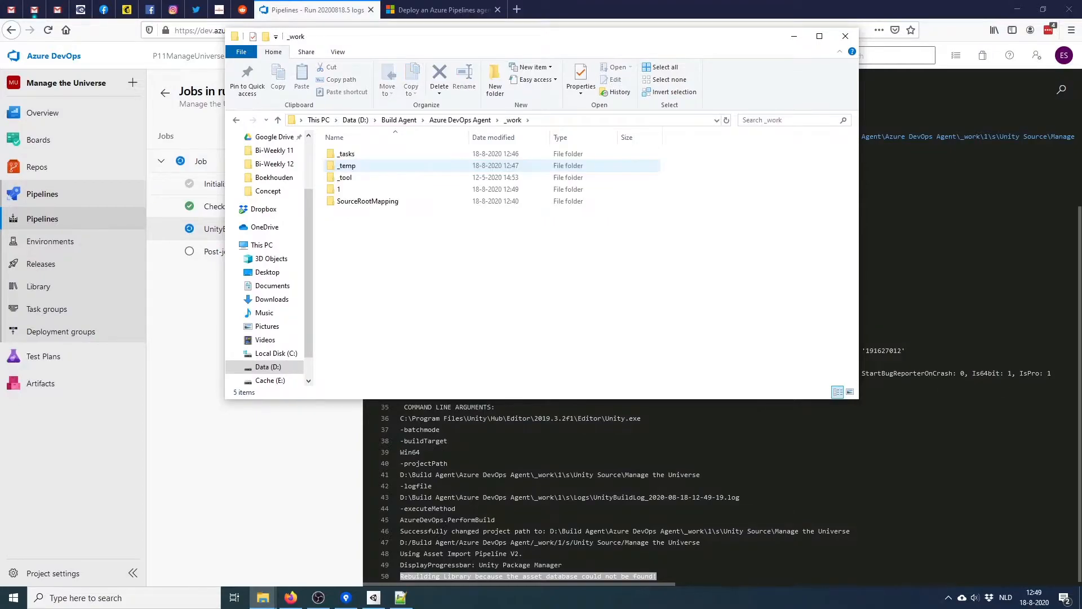
double_click(346, 190)
double_click(345, 165)
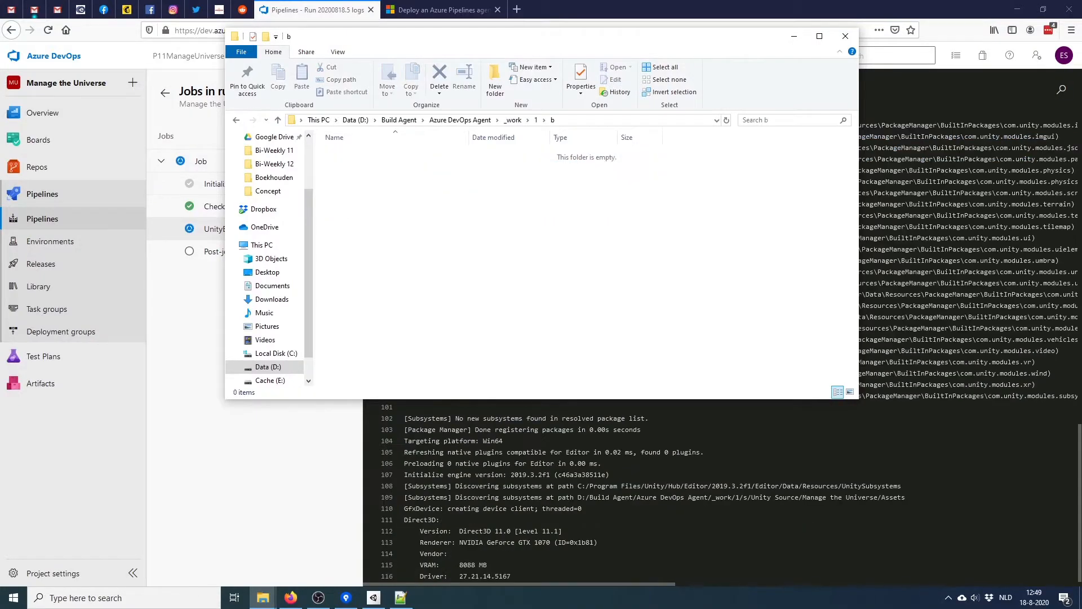
key("alt+Left")
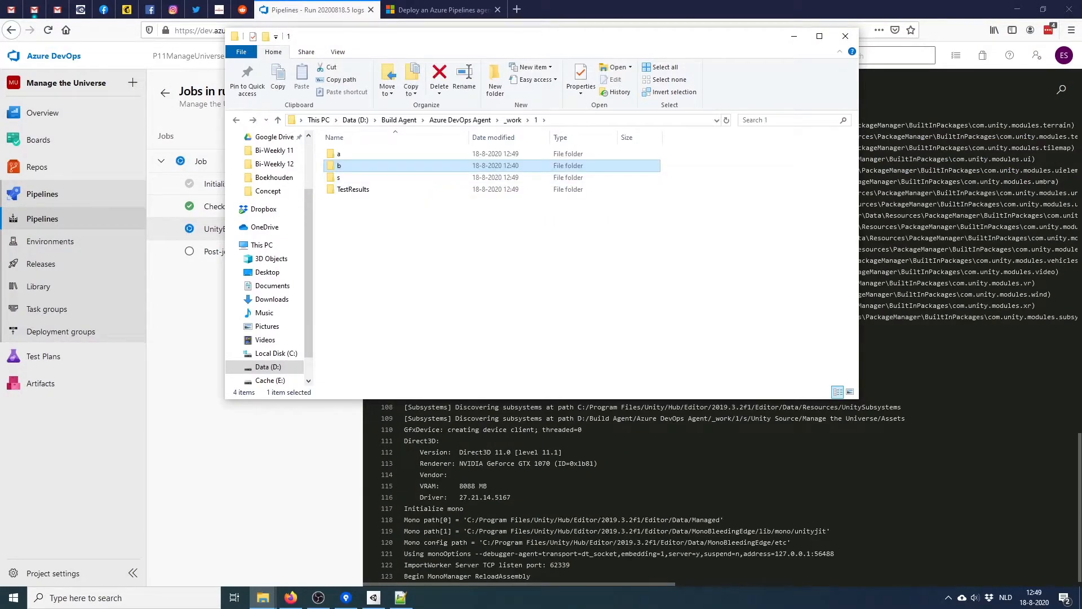
double_click(343, 154)
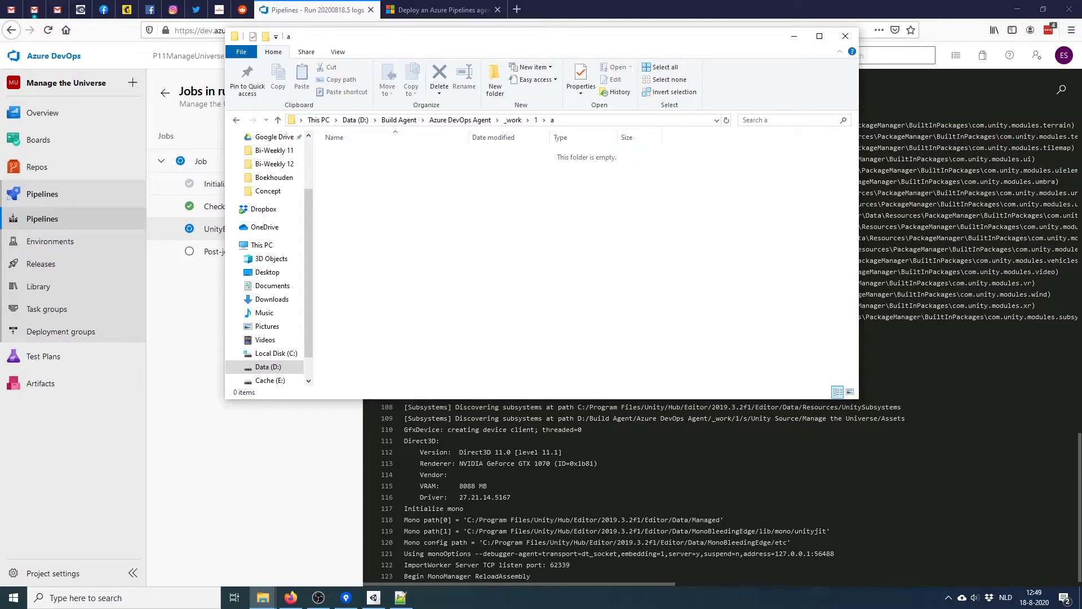
key("alt+Left")
Open s\Unity Source\Manage the Universe and inspect its Assets and regenerated Library folders
double_click(345, 178)
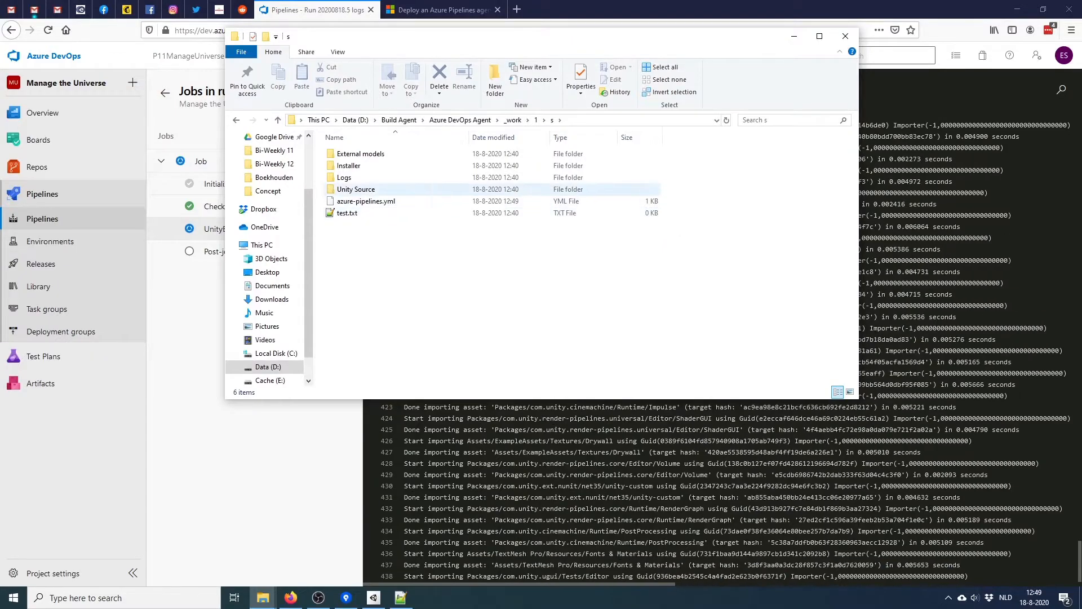
double_click(345, 190)
double_click(349, 154)
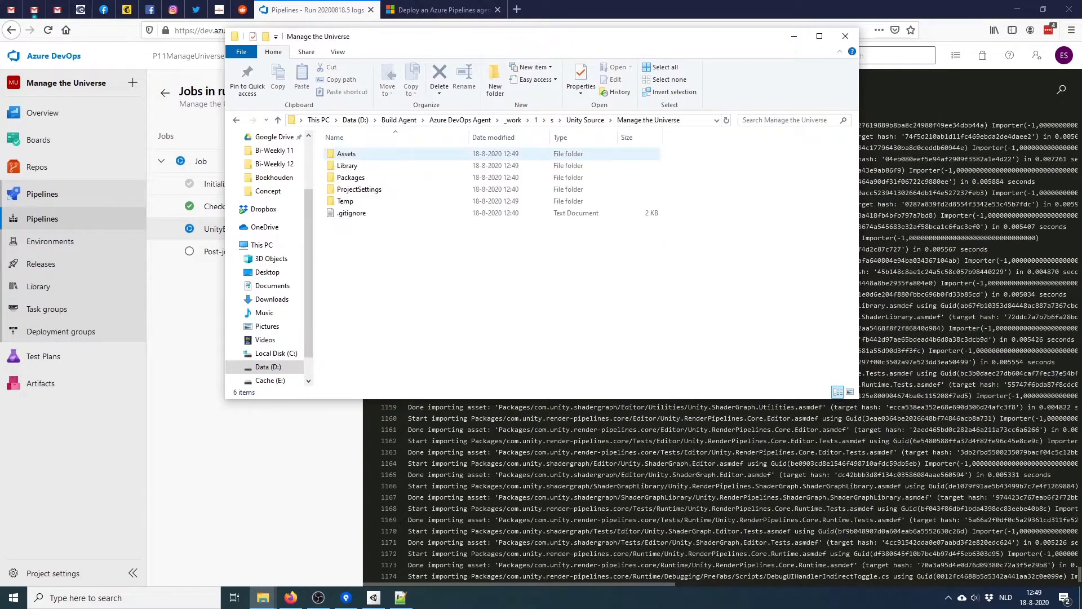
double_click(346, 154)
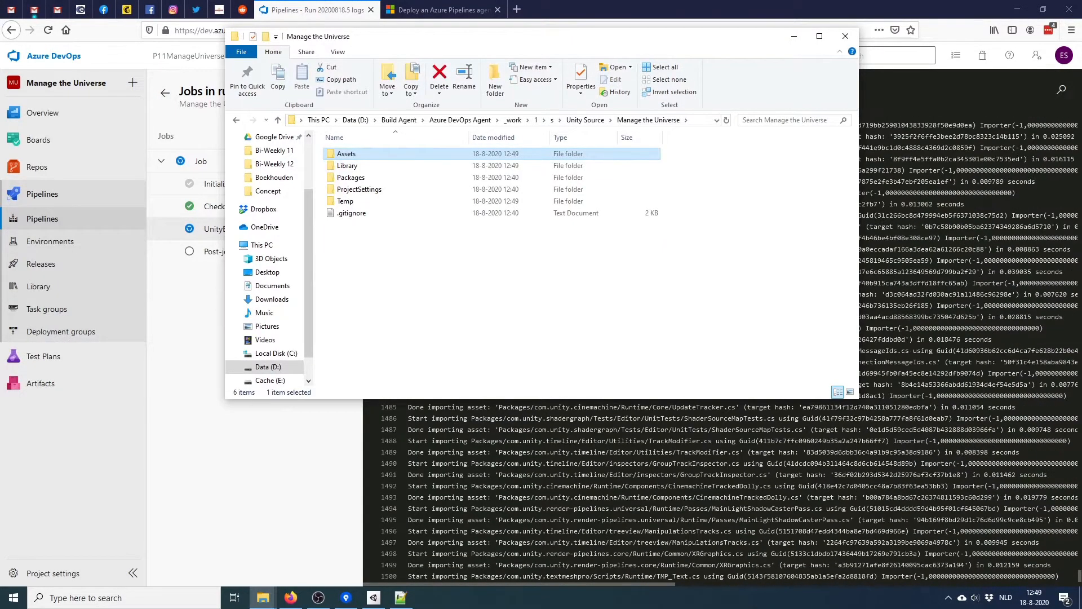
key("alt+Left")
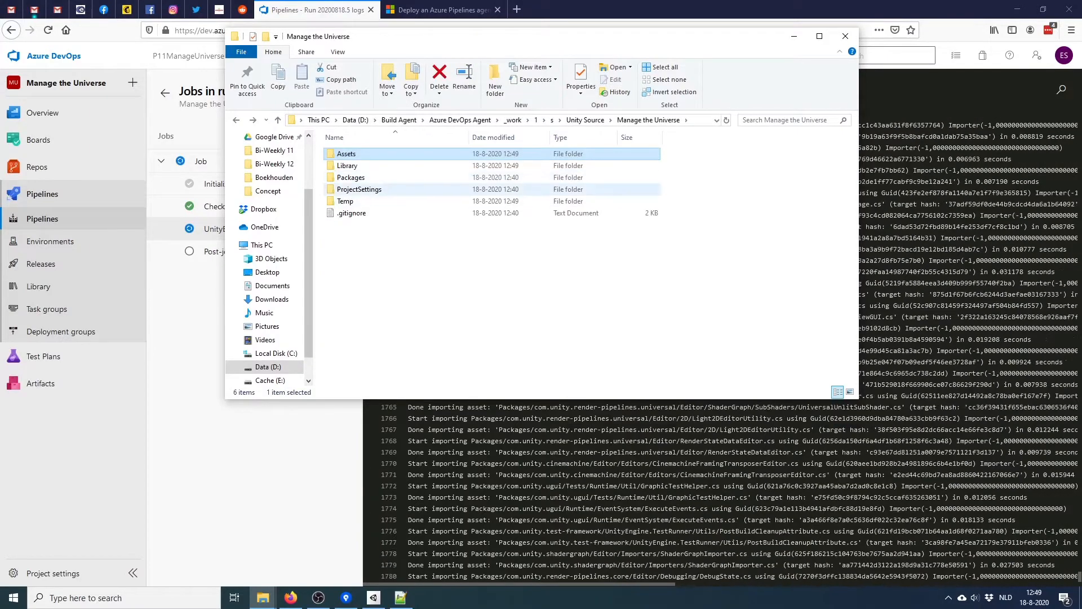
left_click(348, 166)
double_click(348, 165)
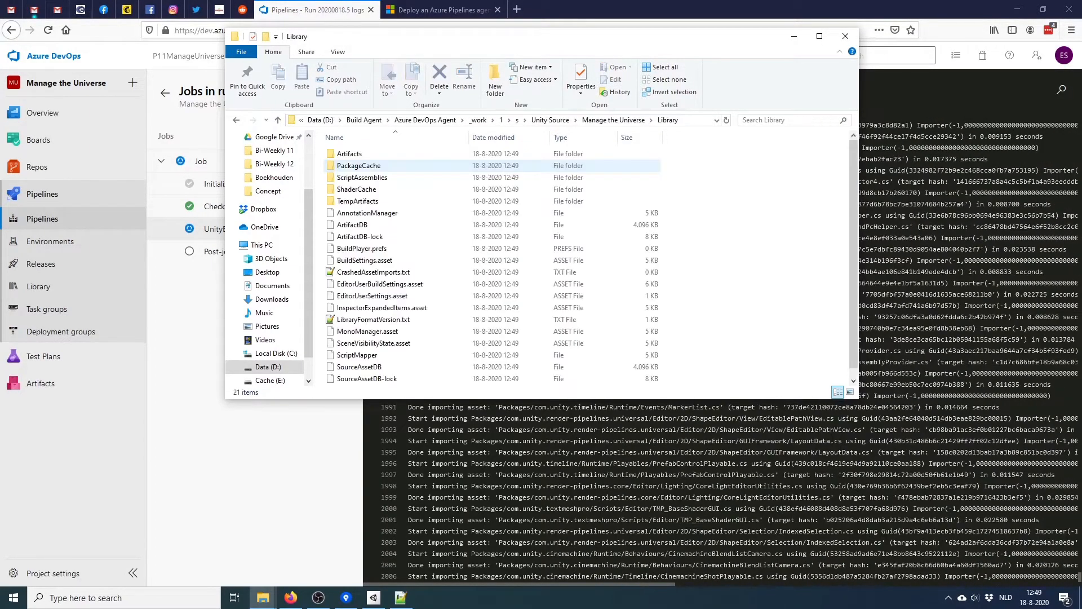
scroll(348, 165, "down", 1)
left_click_drag(853, 225, 853, 233)
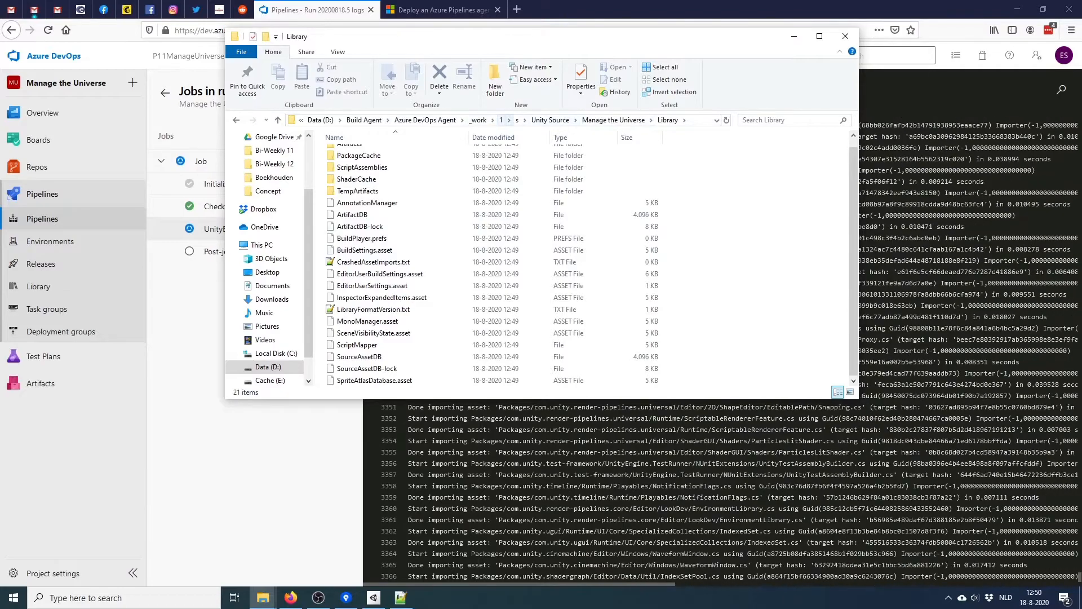
Go back up to the Azure DevOps Agent folder and minimize Explorer to reveal the build log
left_click(479, 120)
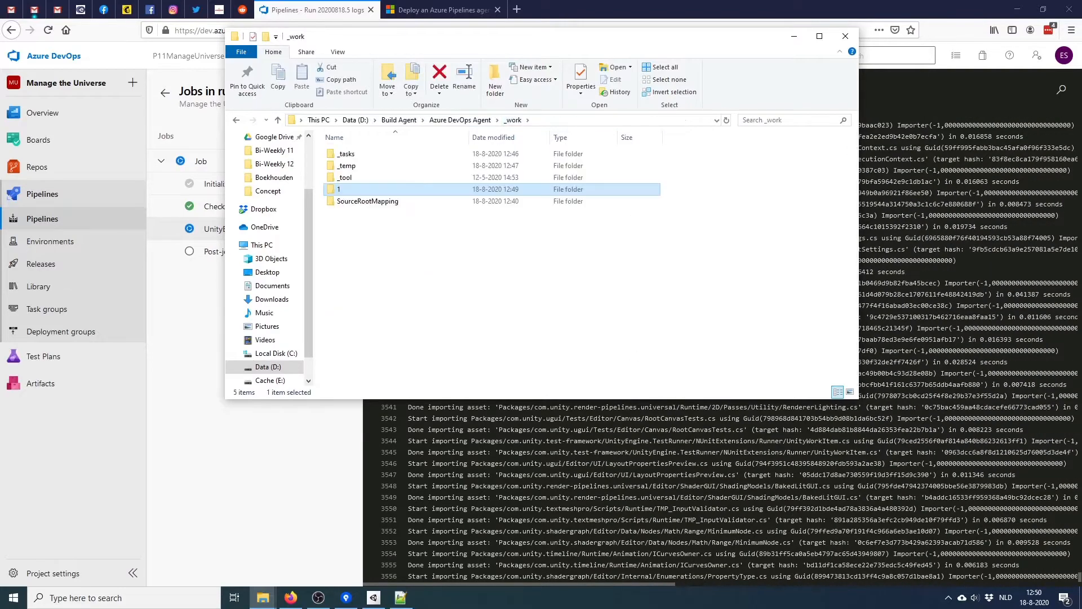
left_click(460, 119)
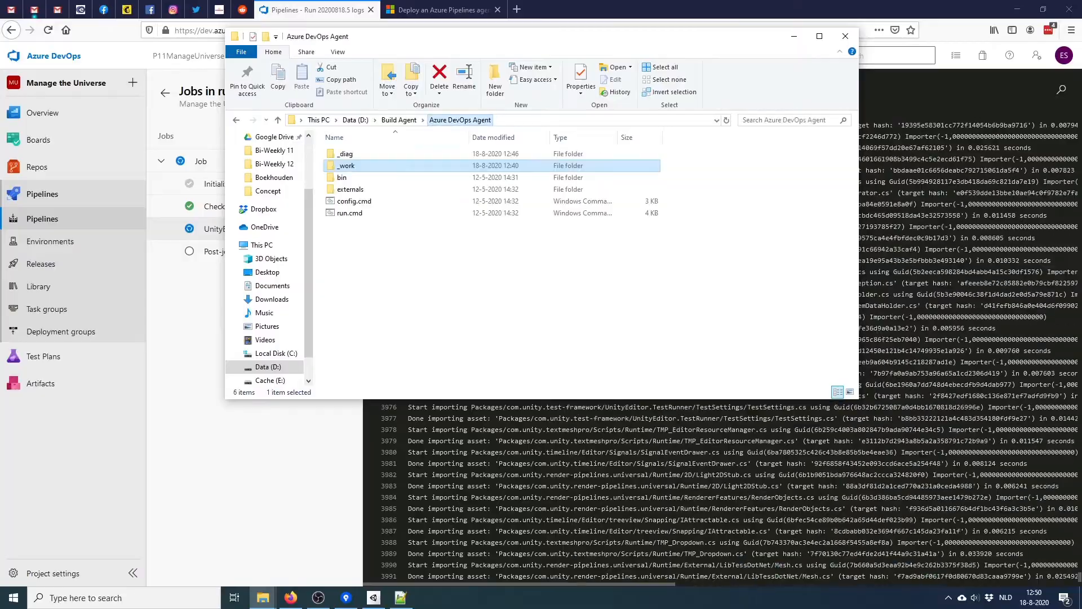
left_click(794, 36)
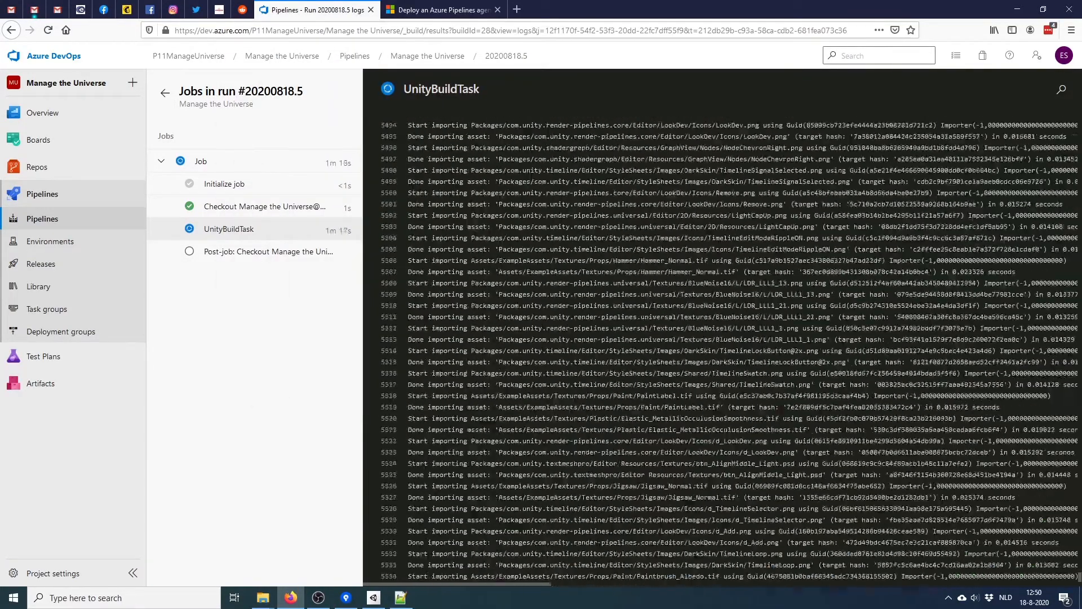
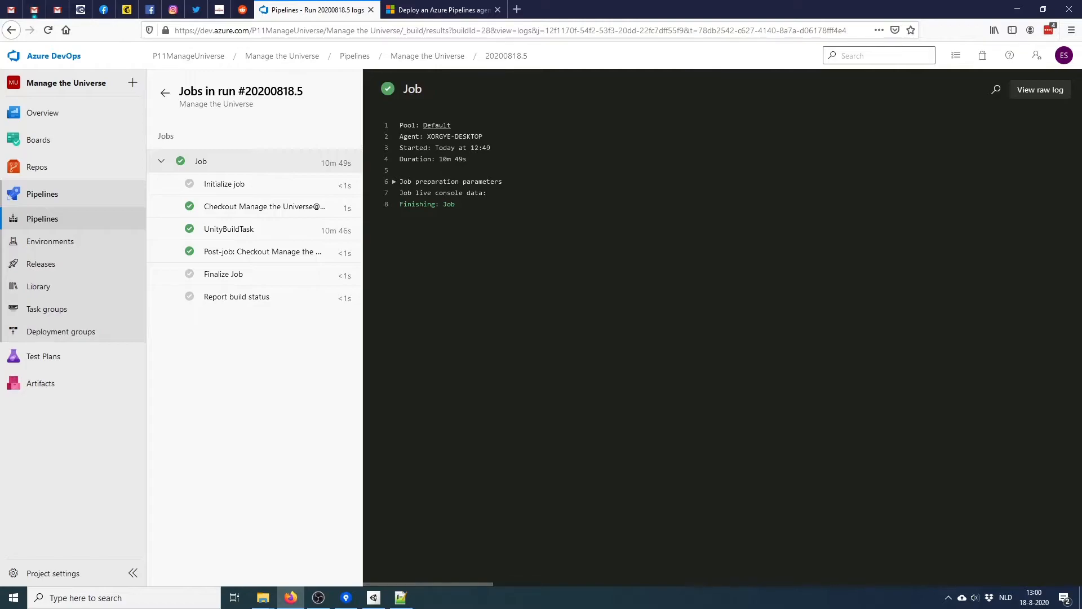
Open the Manage the Universe pipeline's YAML in the editor
left_click(165, 93)
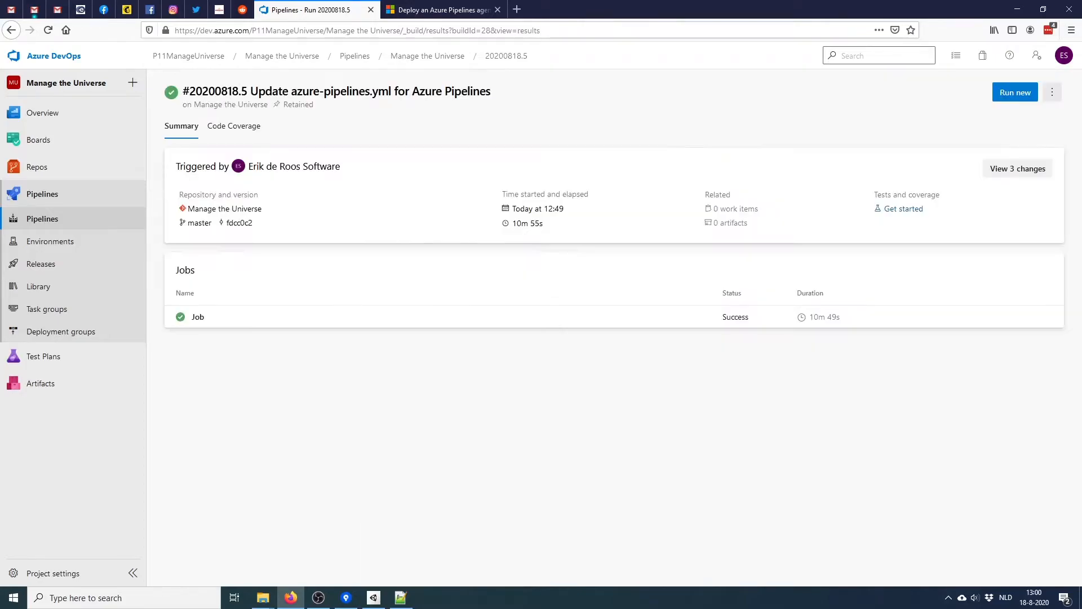
left_click(42, 219)
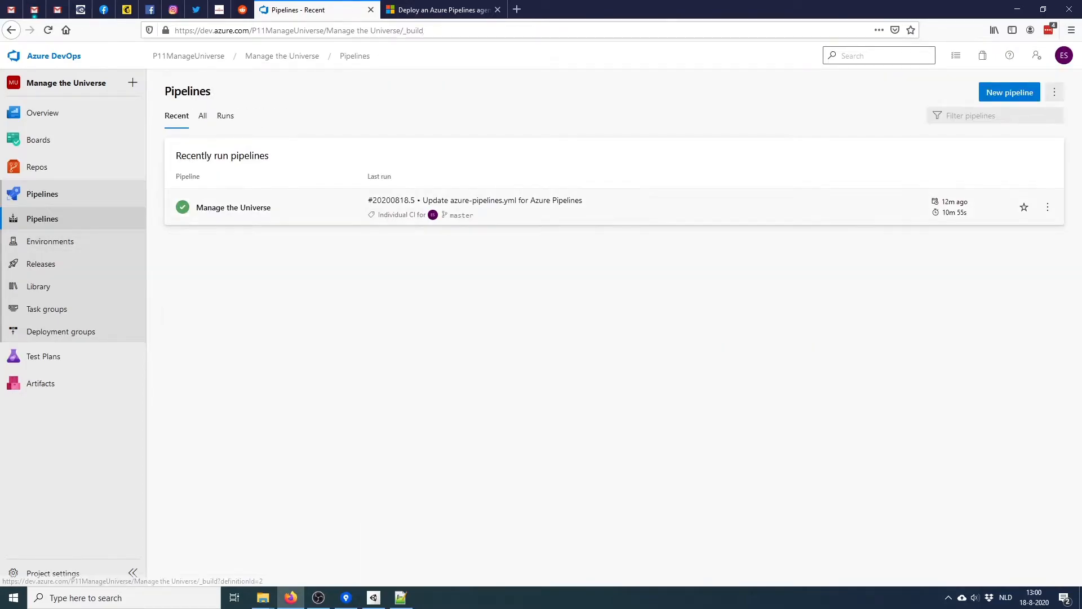
left_click(304, 216)
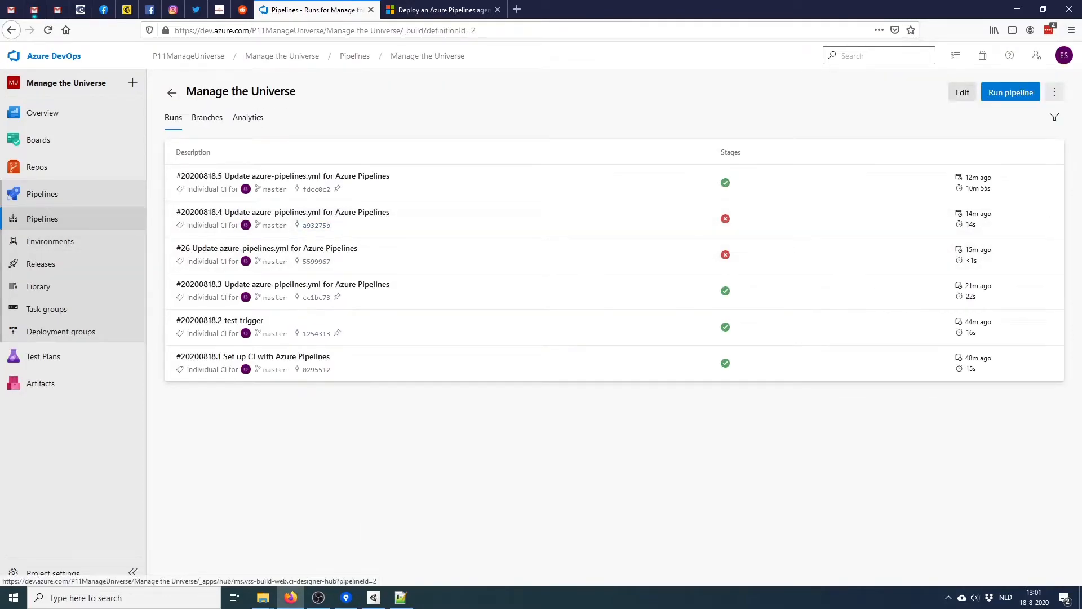
left_click(962, 92)
Paste the DeleteFiles cleanup step and the steps restoring the previously secured Library
type("#cleanup for unity build - task: DeleteFiles@1   inputs:     SourceFolder: '$(Build.ArtifactStagingDirectory)'     Contents: '**/*'")
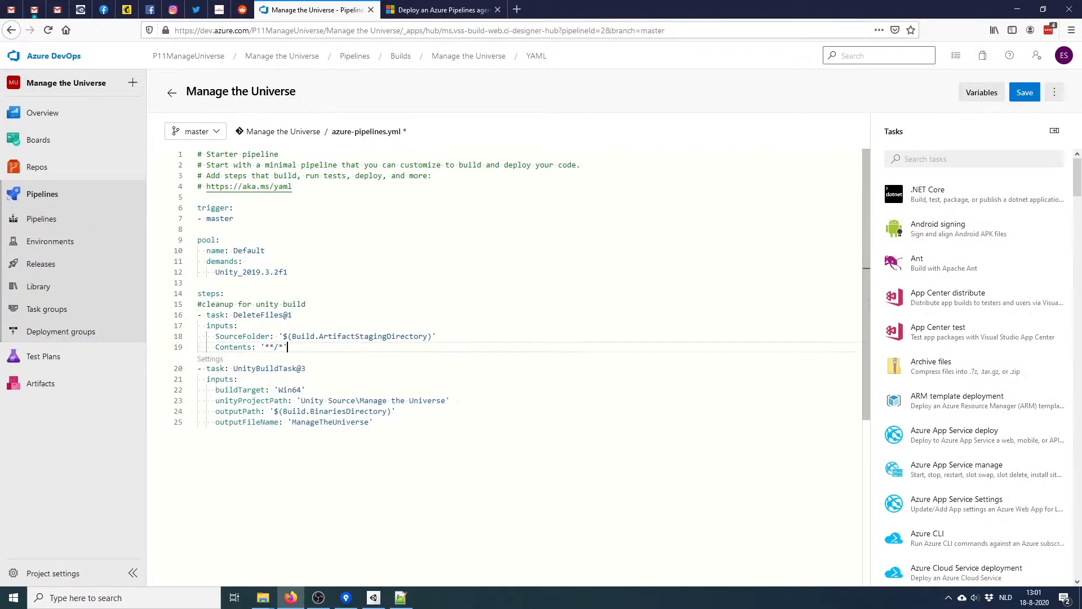
key("Return")
key("BackSpace")
key("BackSpace")
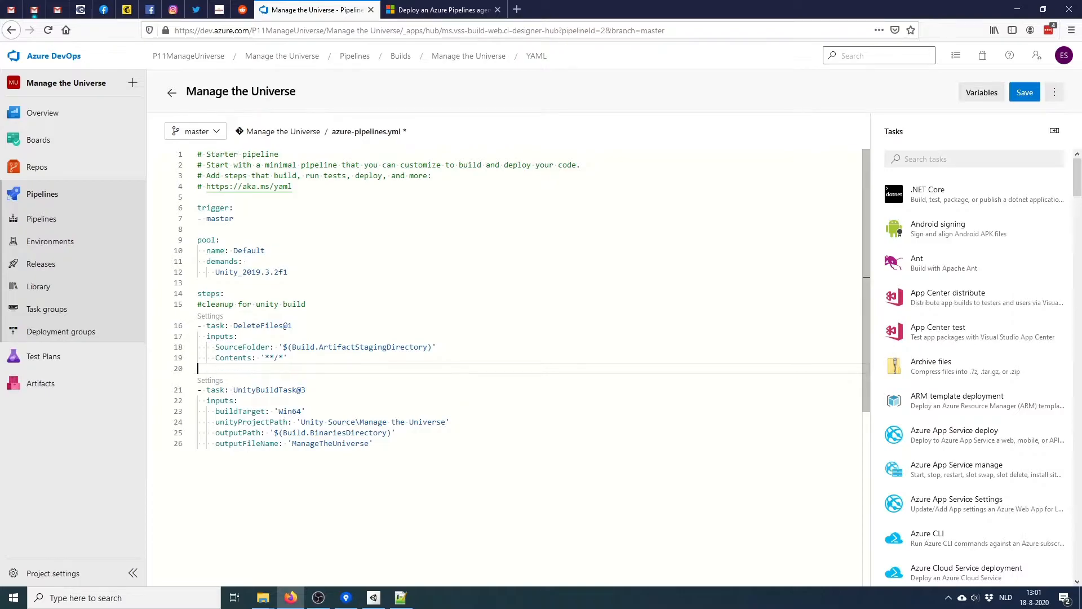
key("Return")
key("Up")
key("Return")
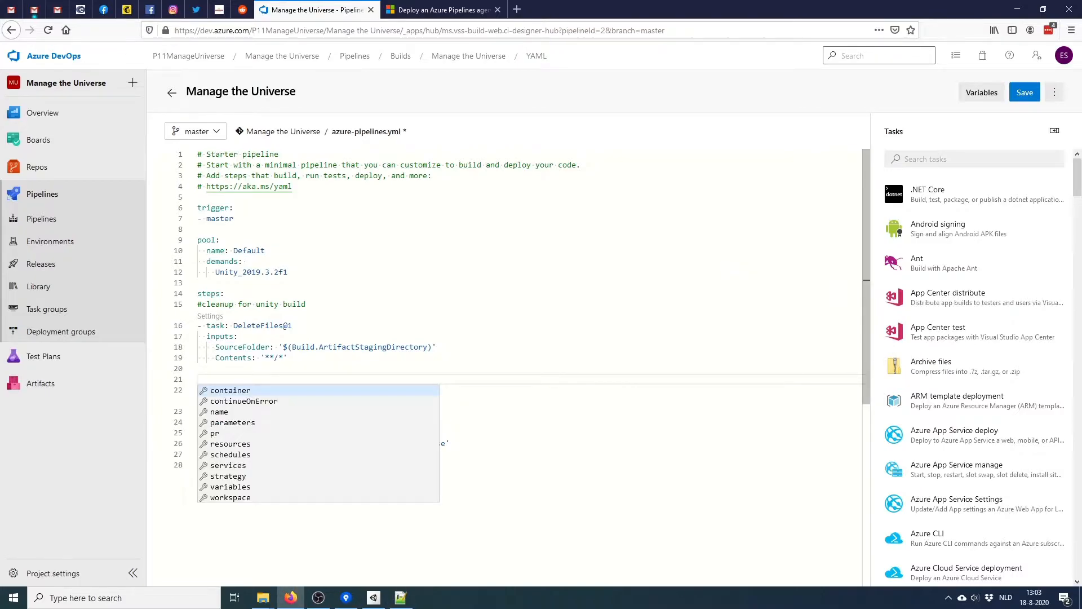
key("Escape")
key("ctrl+v")
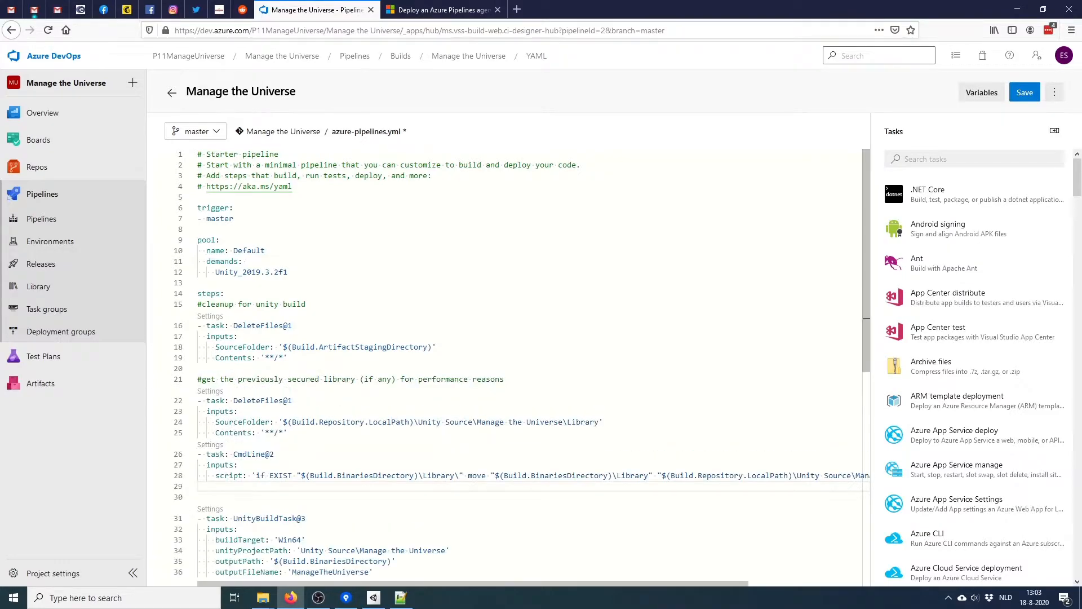
scroll(508, 338, "down", 3)
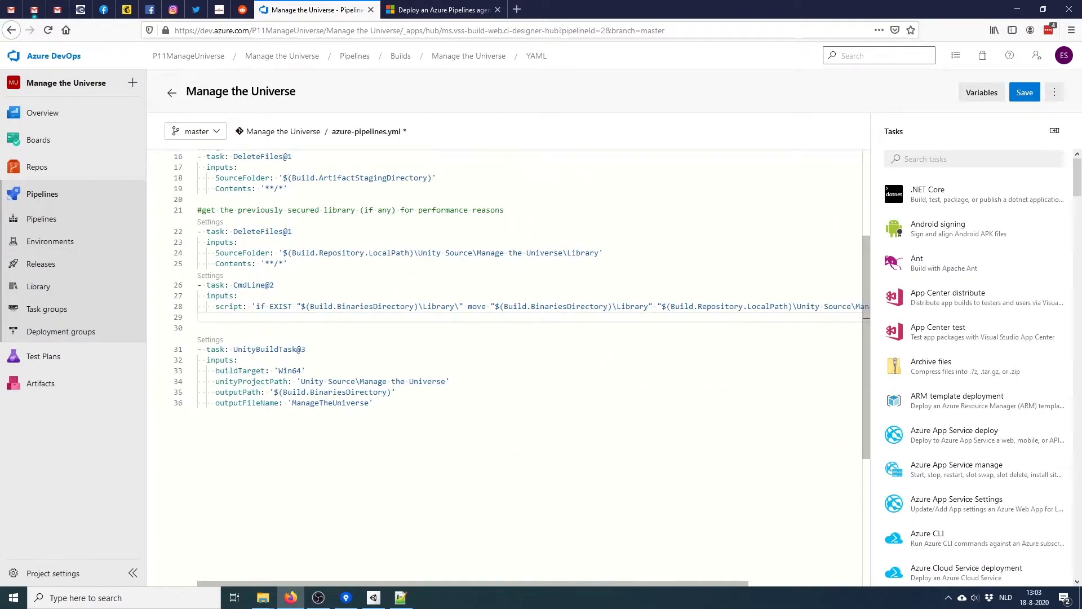
scroll(519, 304, "up", 4)
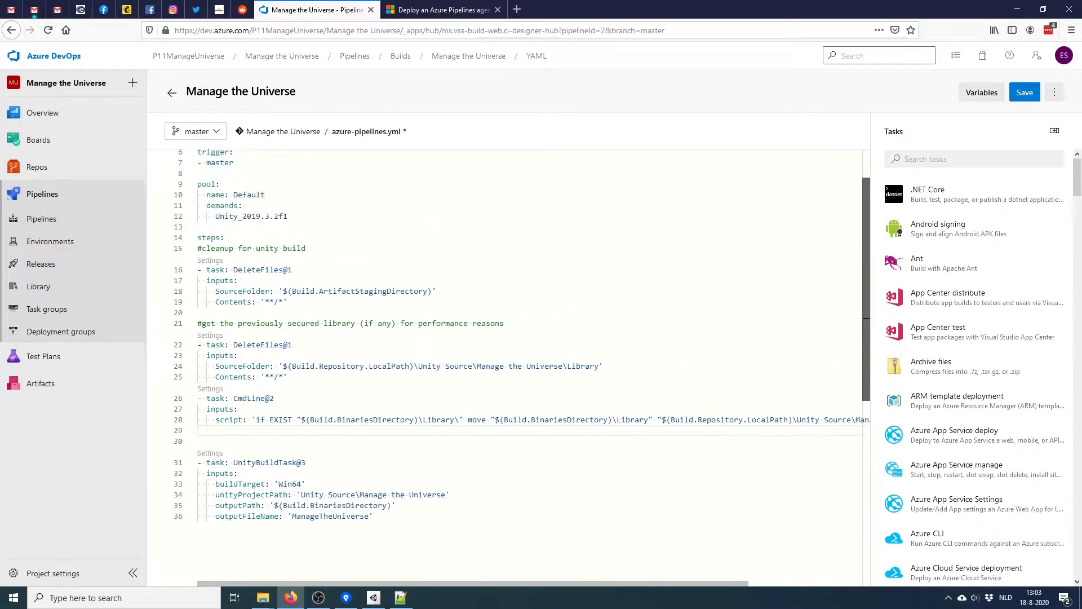
scroll(519, 361, "up", 2)
scroll(518, 361, "down", 3)
scroll(518, 361, "down", 2)
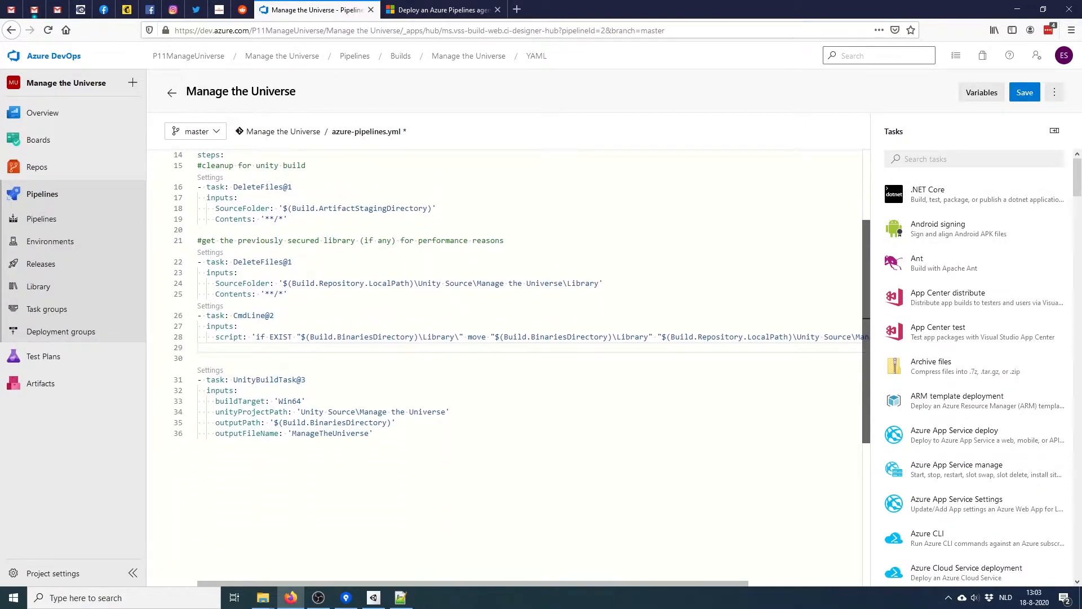
Add the unity PC build comment and post-build Library-securing steps around UnityBuildTask@3, then commit to master
left_click(198, 358)
type("#unity PC build")
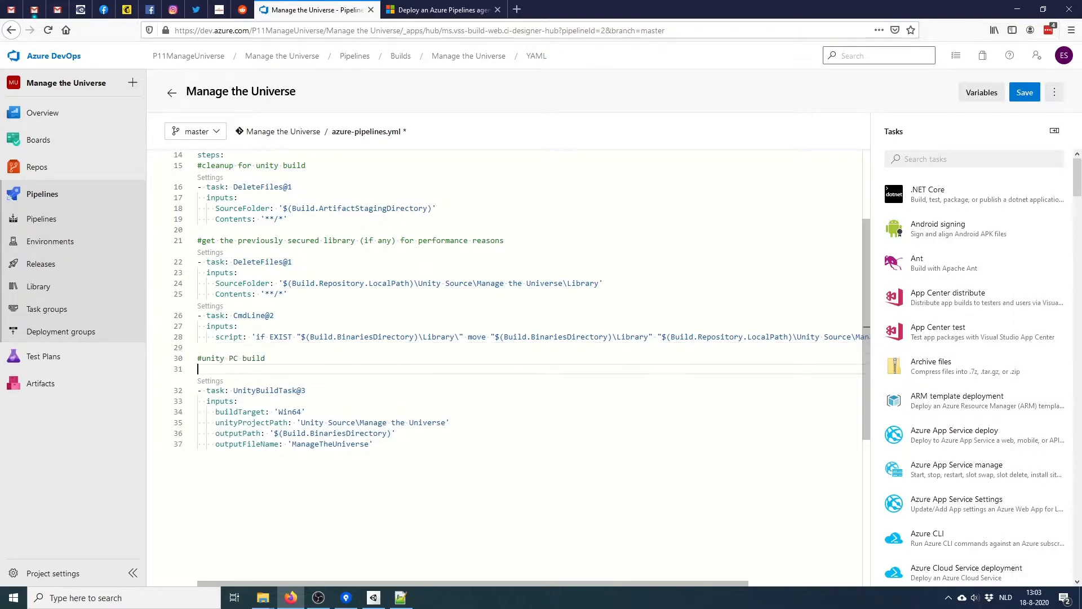
key("Delete")
left_click(374, 434)
key("Return")
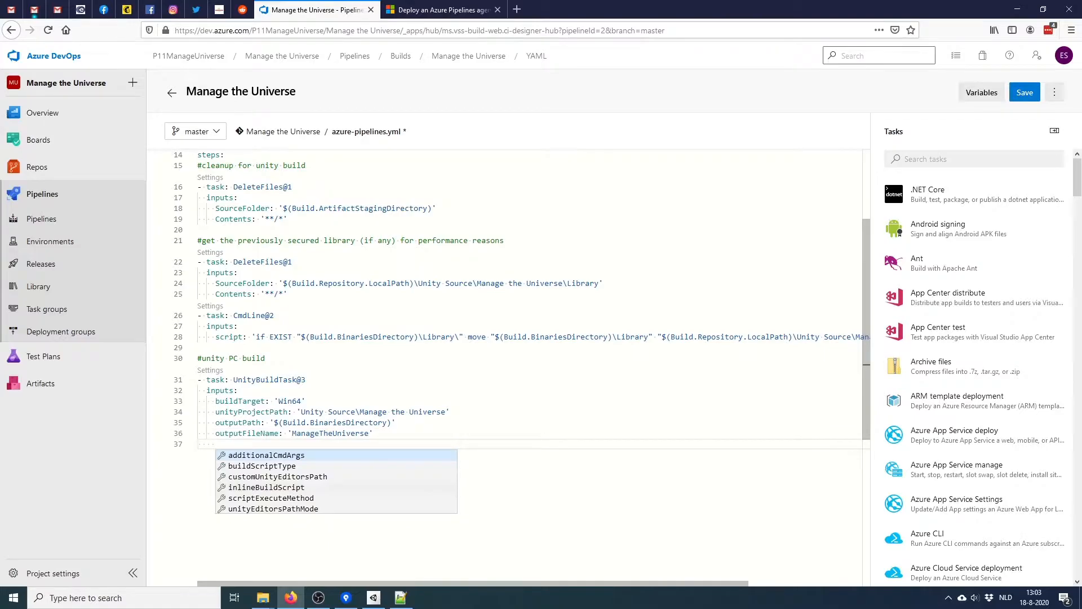
key("BackSpace")
key("BackSpace")
key("Return")
type("#secure the library for performance reasons - task: DeleteFiles@1   inputs:     SourceFolder: '$(Build.BinariesDirectory)\\Library'     Contents: '**/*' - task: CmdLine@2   inputs:     script: 'move \"$(Build.Repository.LocalPath)\\Unity Source\\Manage the Universe\\Library\" \"$(Build.BinariesDirectory)\\Library\"'")
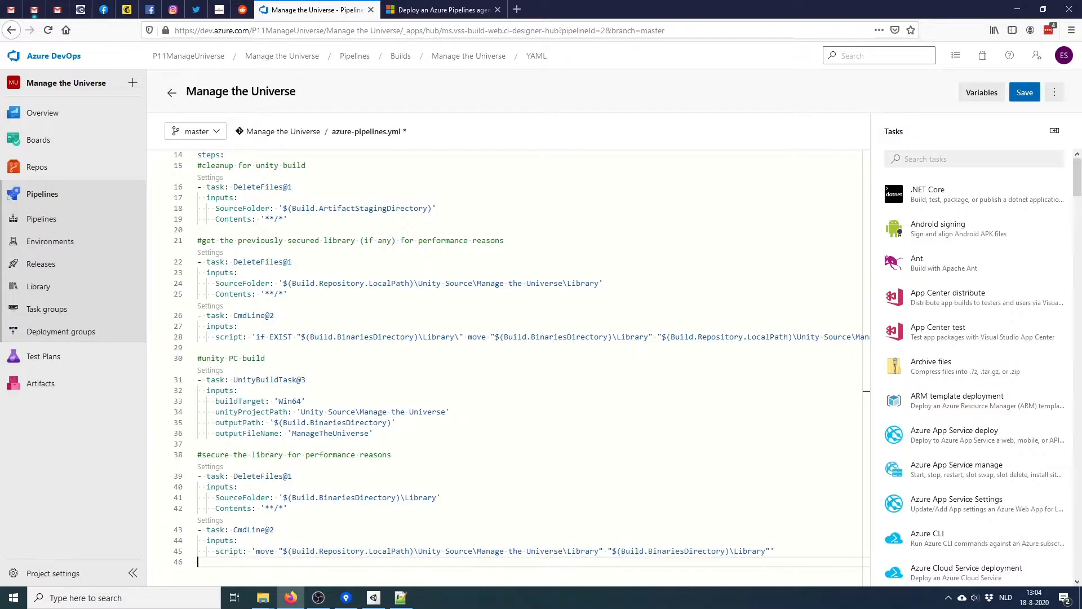
key("ctrl+s")
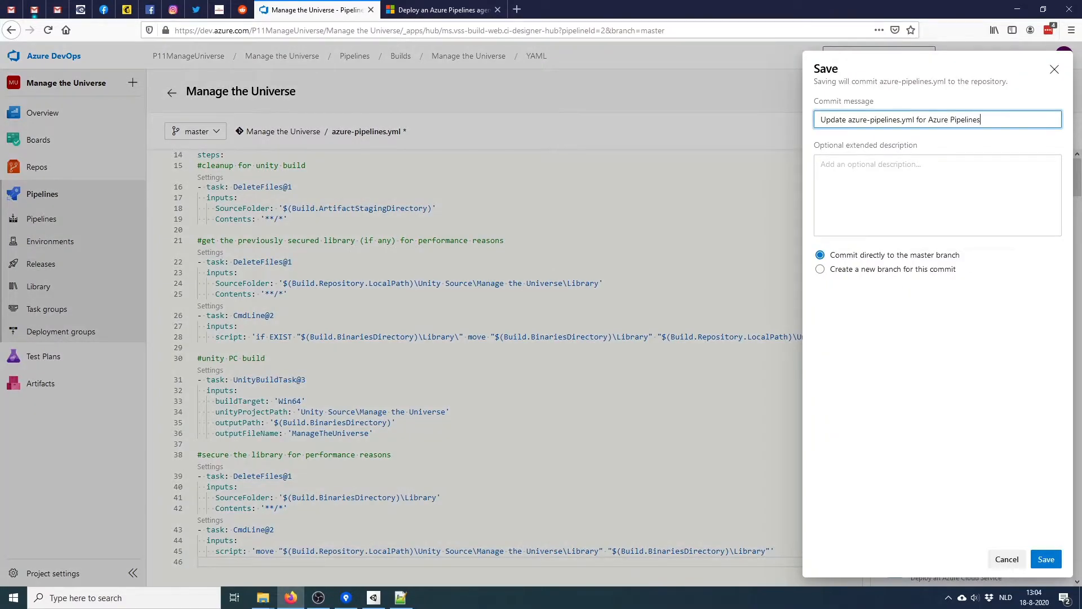
left_click(1046, 559)
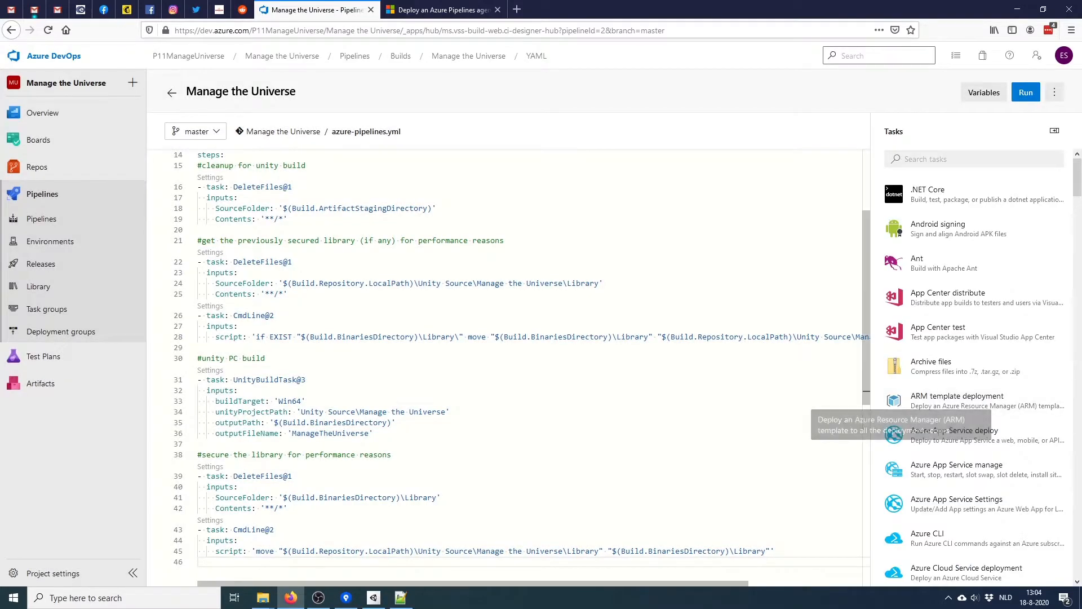
Open the new run #20200818.6 and close the extra Player rooms Explorer window
scroll(676, 384, "down", 3)
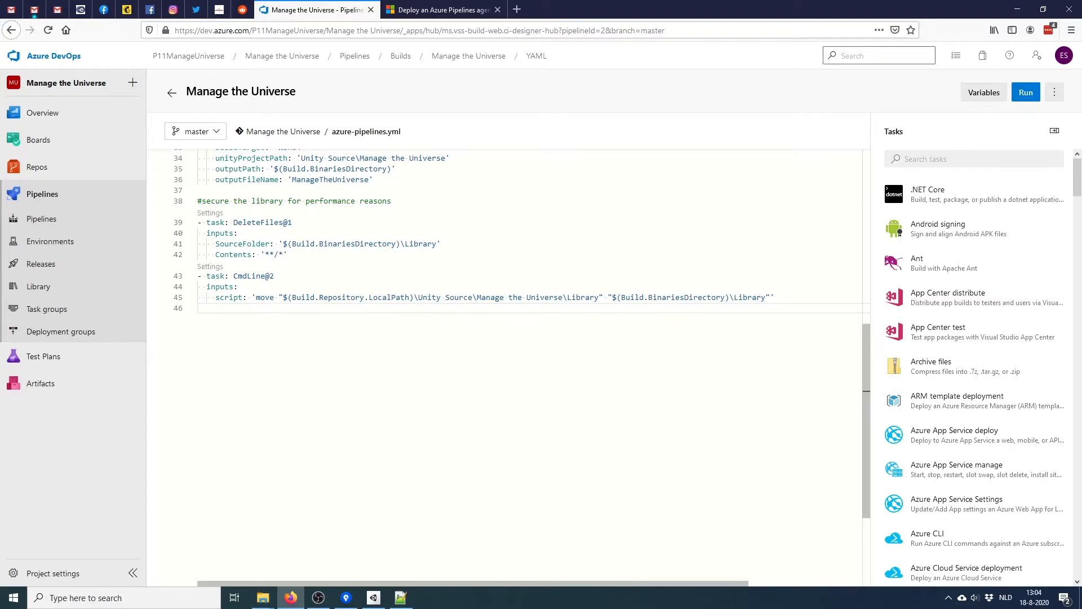
scroll(530, 366, "up", 5)
left_click(172, 93)
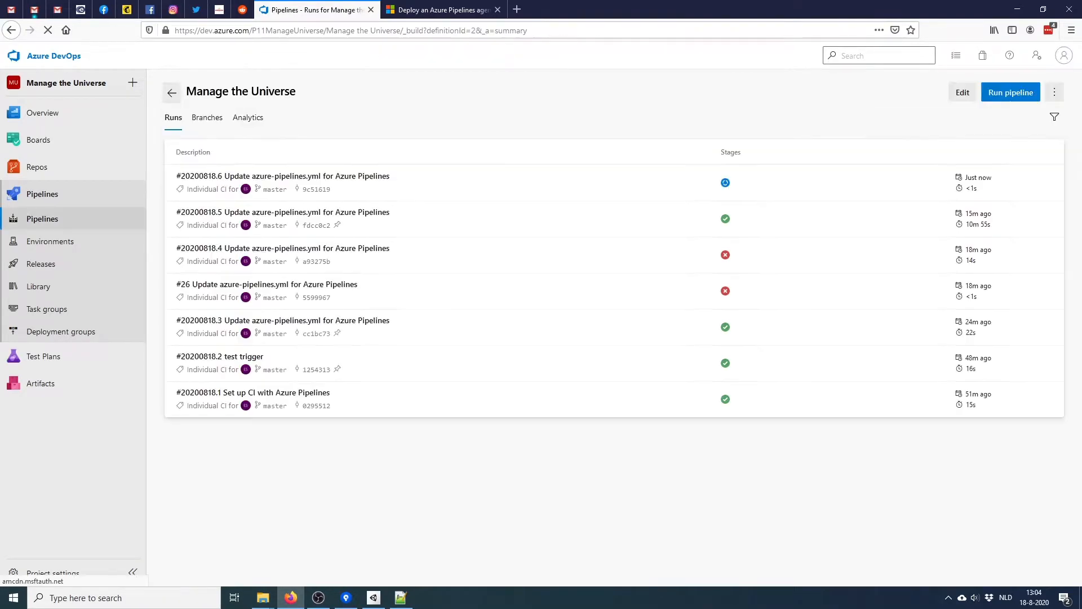
left_click(283, 177)
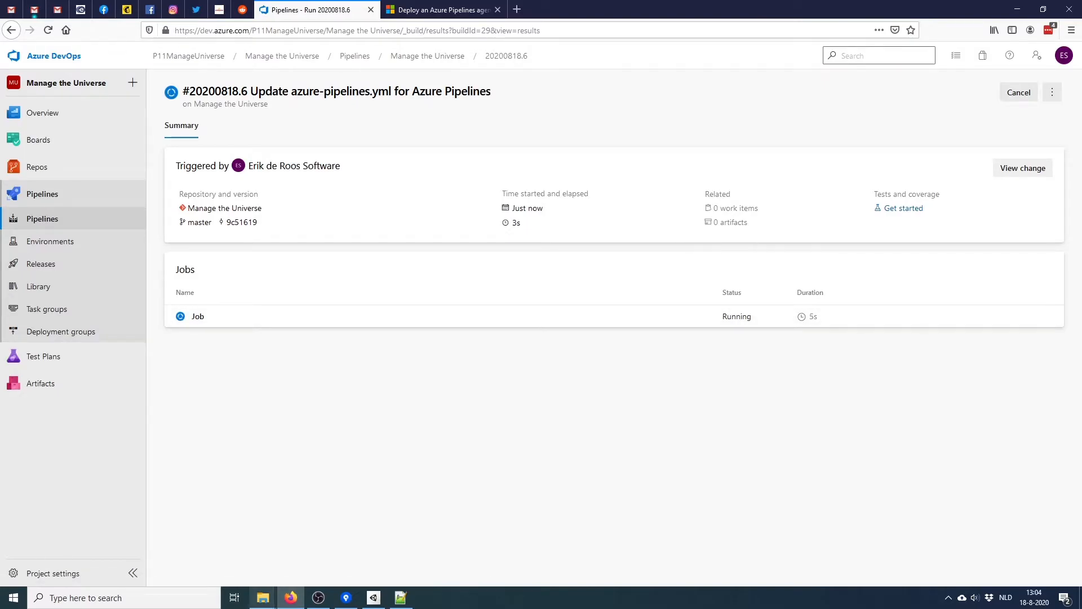
mouse_move(262, 597)
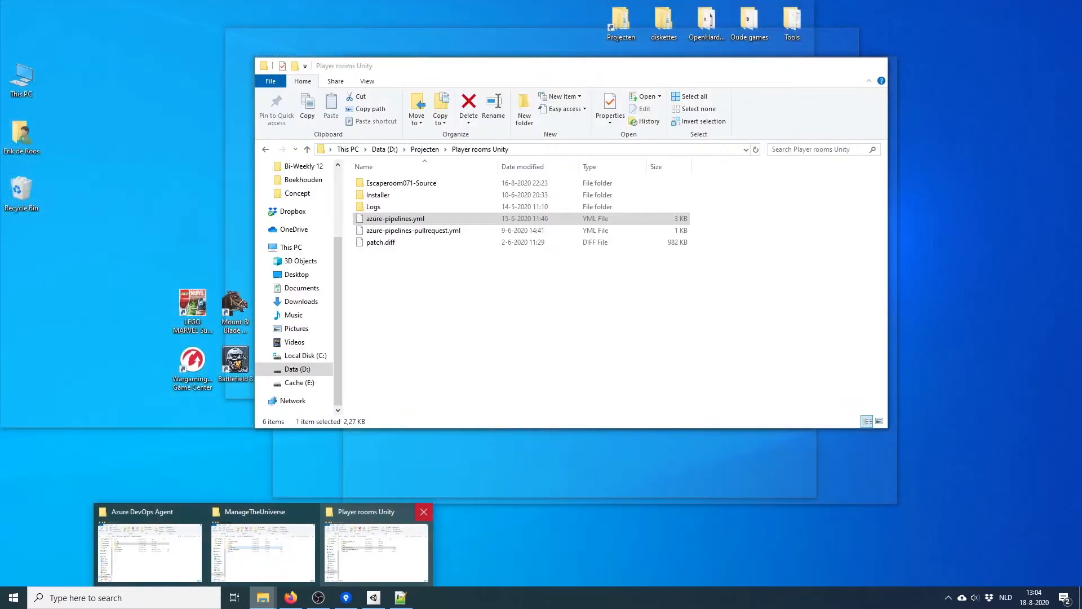
left_click(423, 511)
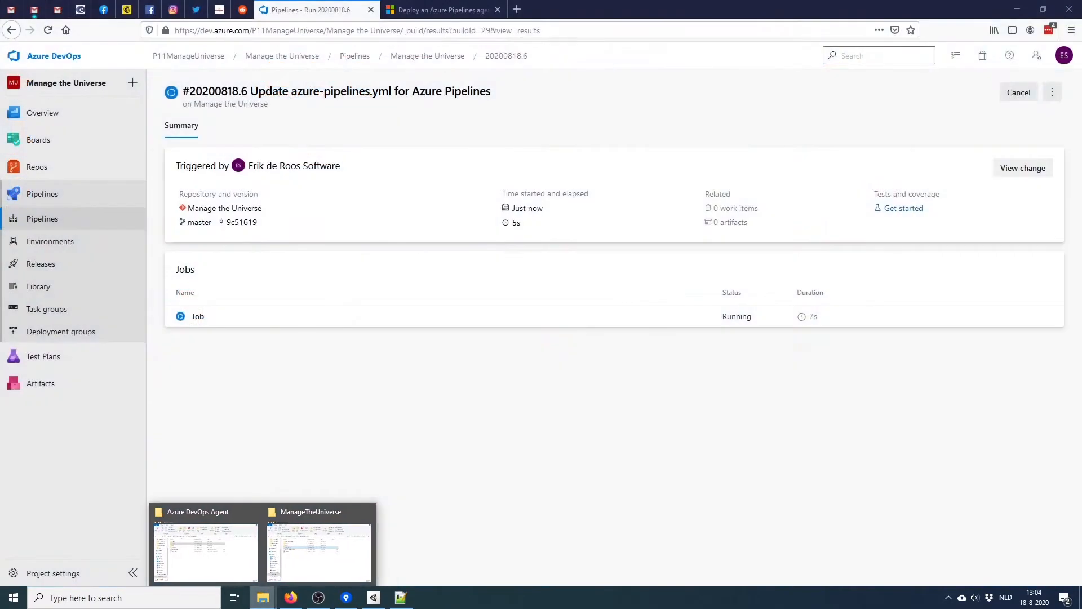
Browse the agent's _work\1\s\Unity Source\Manage the Universe\Library folder, then step back and leave Explorer
mouse_move(263, 597)
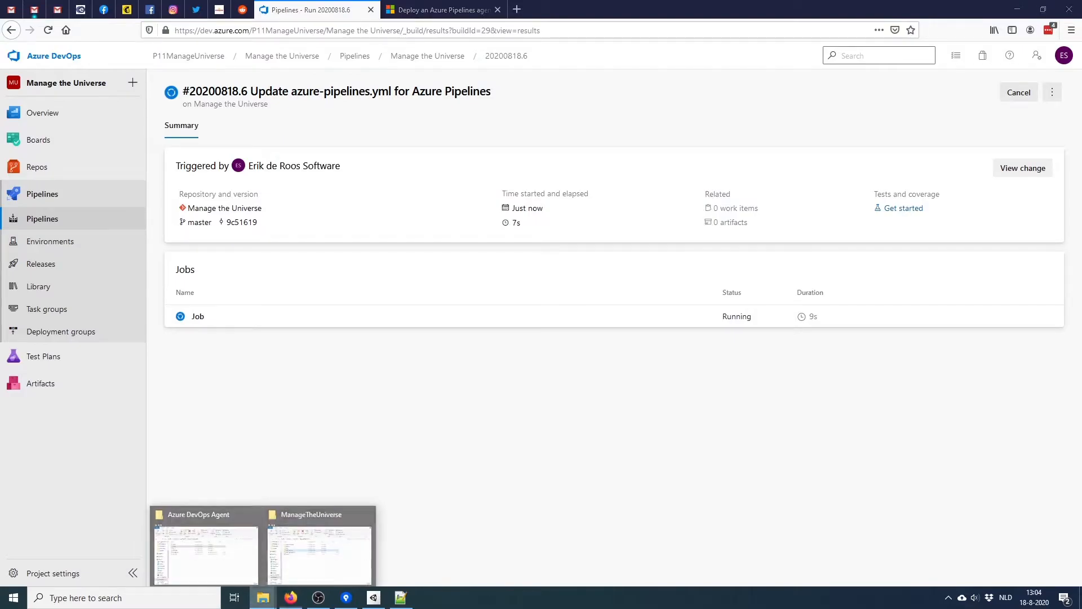
left_click(205, 544)
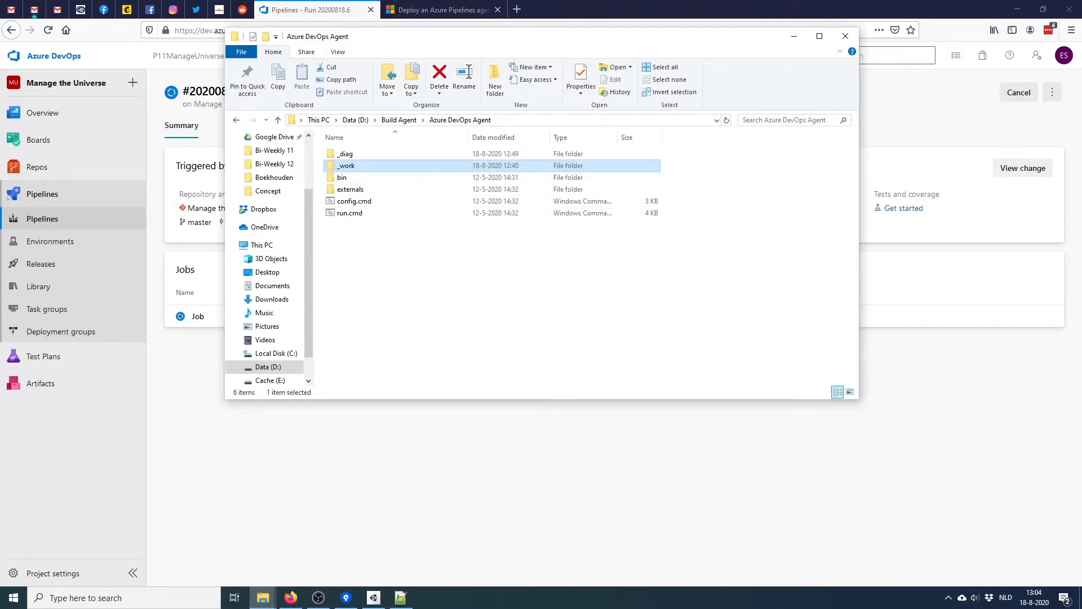
double_click(346, 166)
double_click(347, 189)
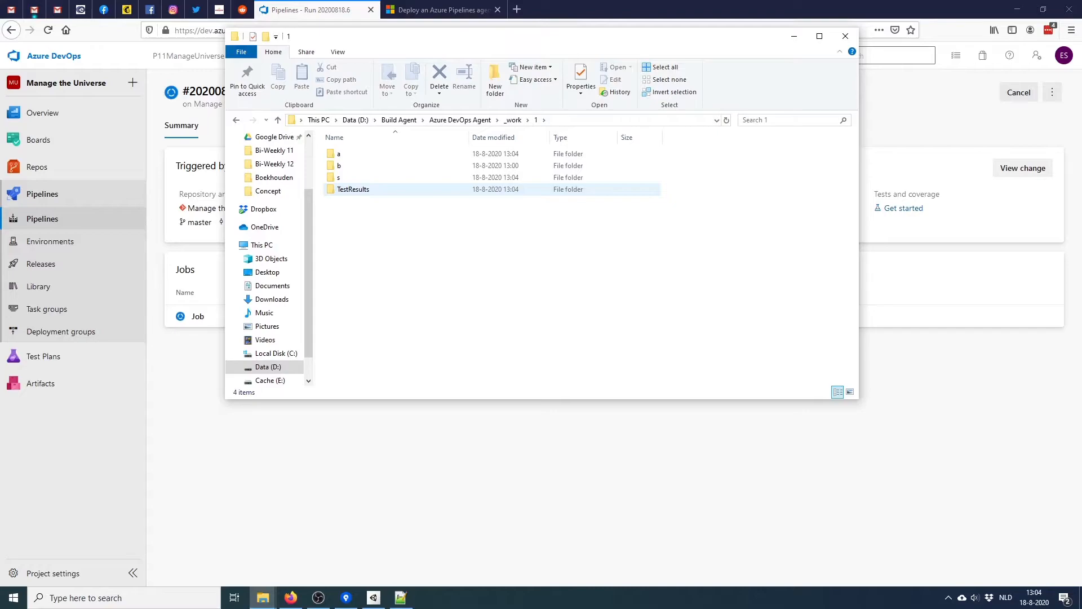
double_click(339, 177)
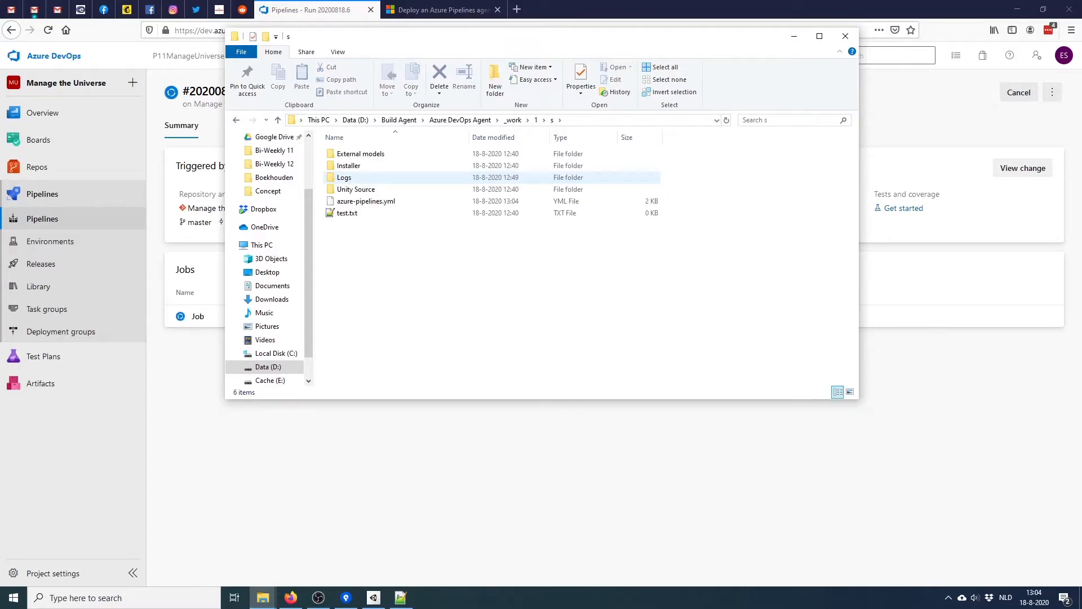
double_click(355, 188)
double_click(355, 154)
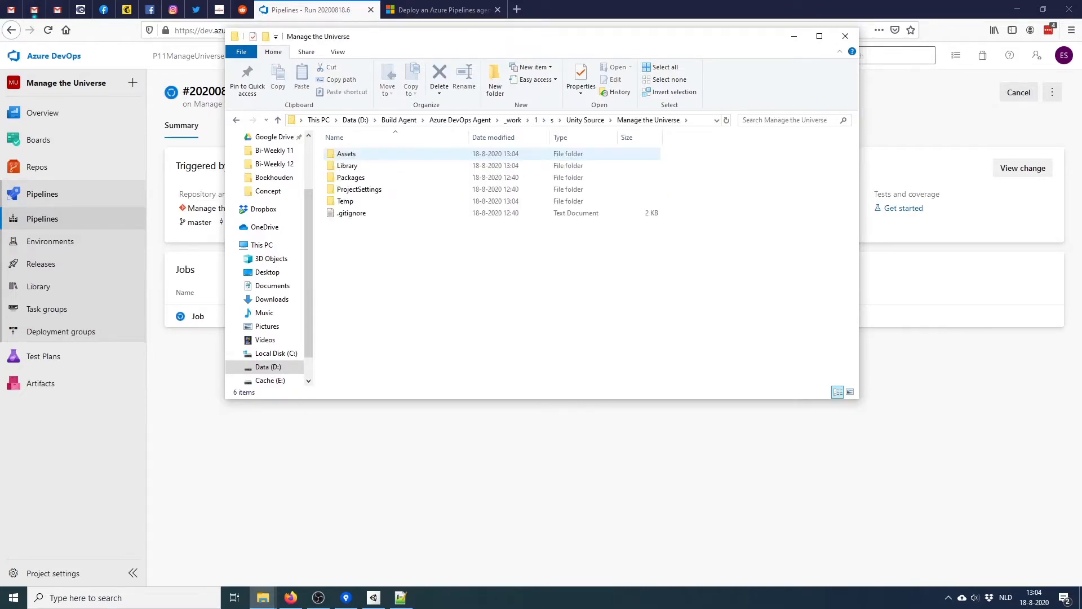
double_click(347, 165)
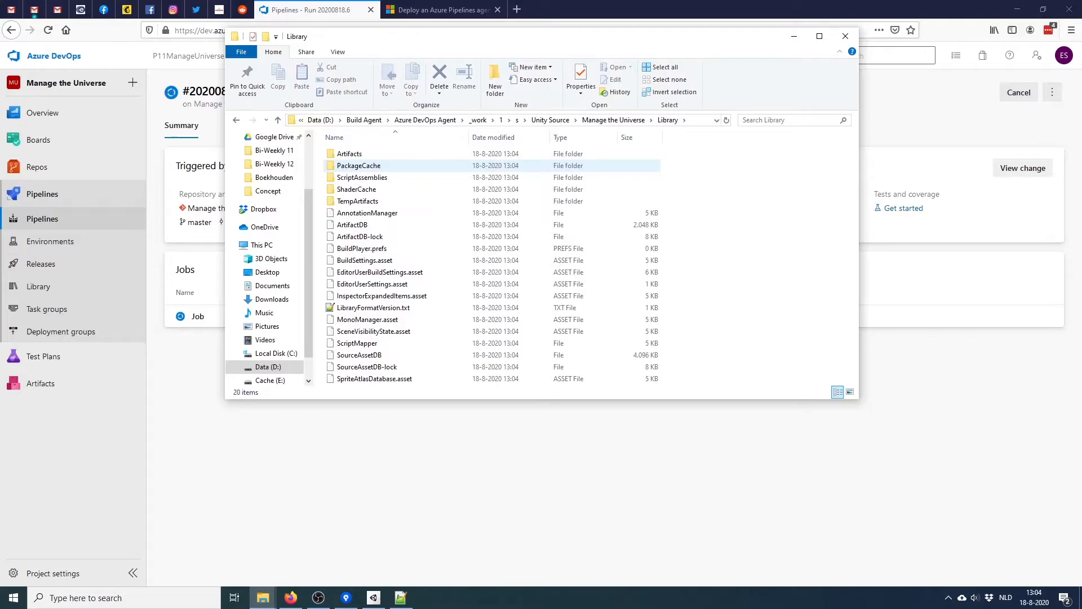
key("BackSpace")
key("BackSpace")
key("BackSpace")
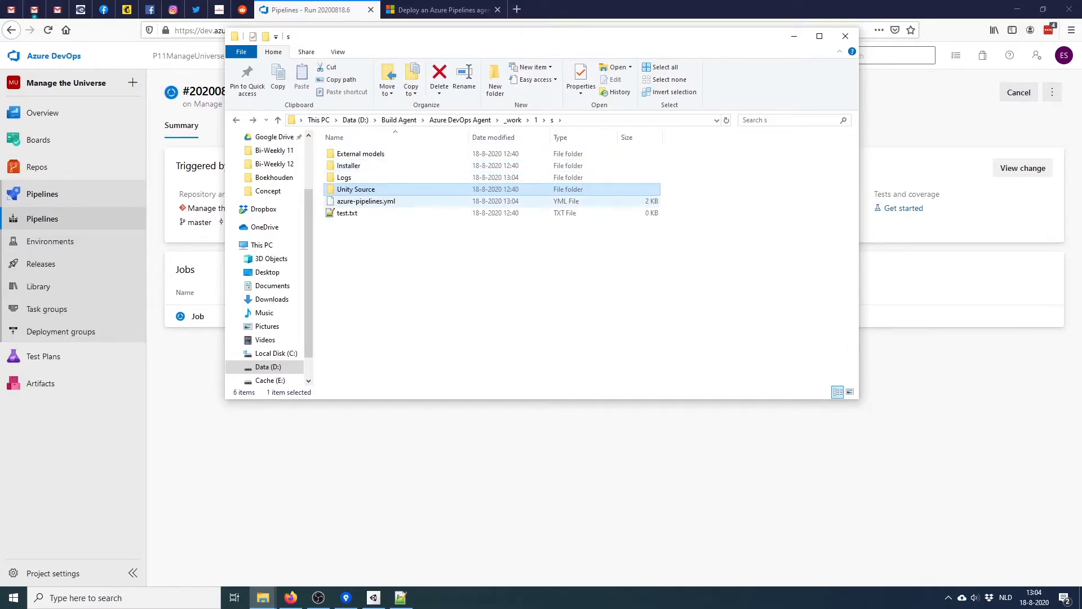
left_click(445, 271)
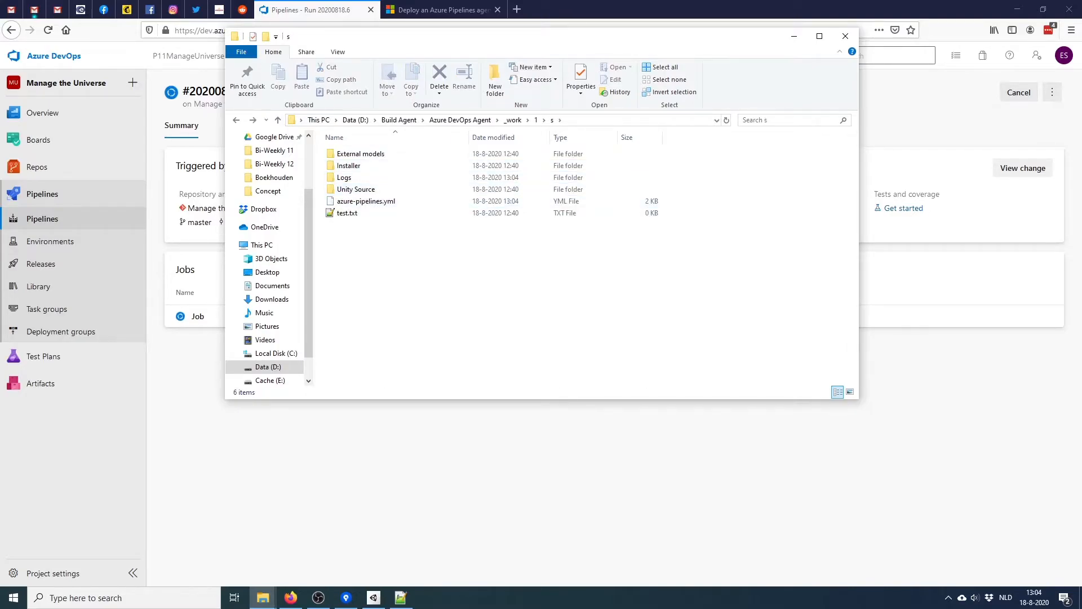
key("alt+Tab")
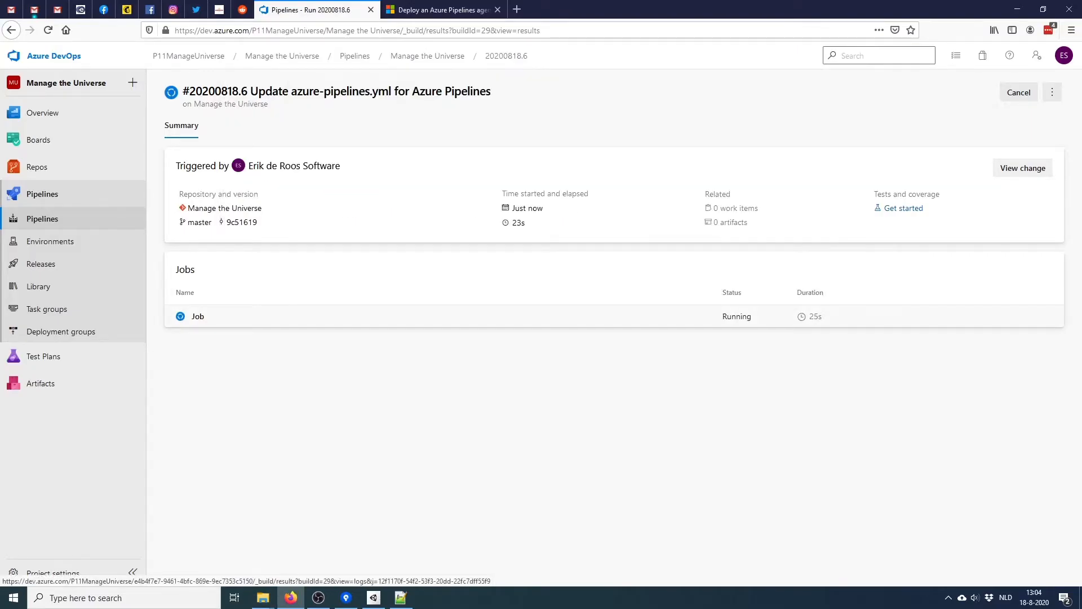
Check run #20200818.6's job log, then return to its run summary
left_click(198, 316)
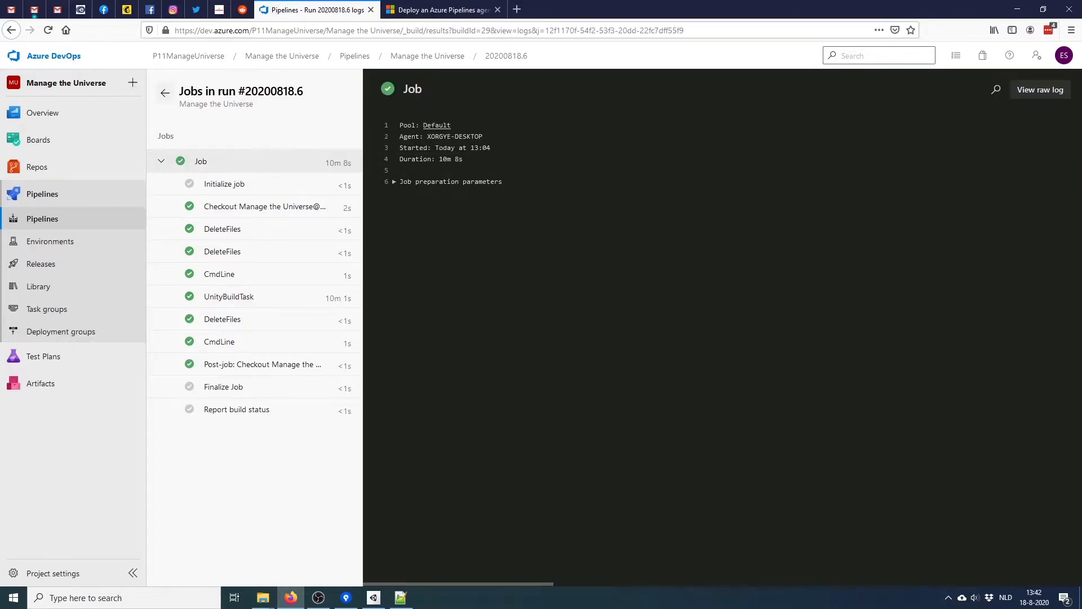
left_click(165, 92)
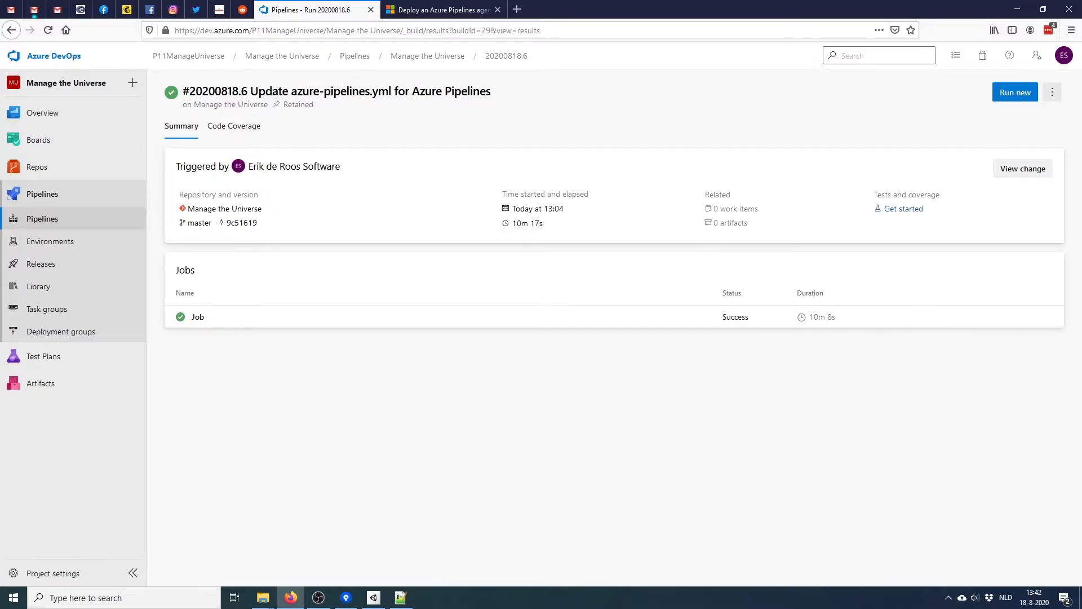
mouse_move(262, 597)
left_click(205, 544)
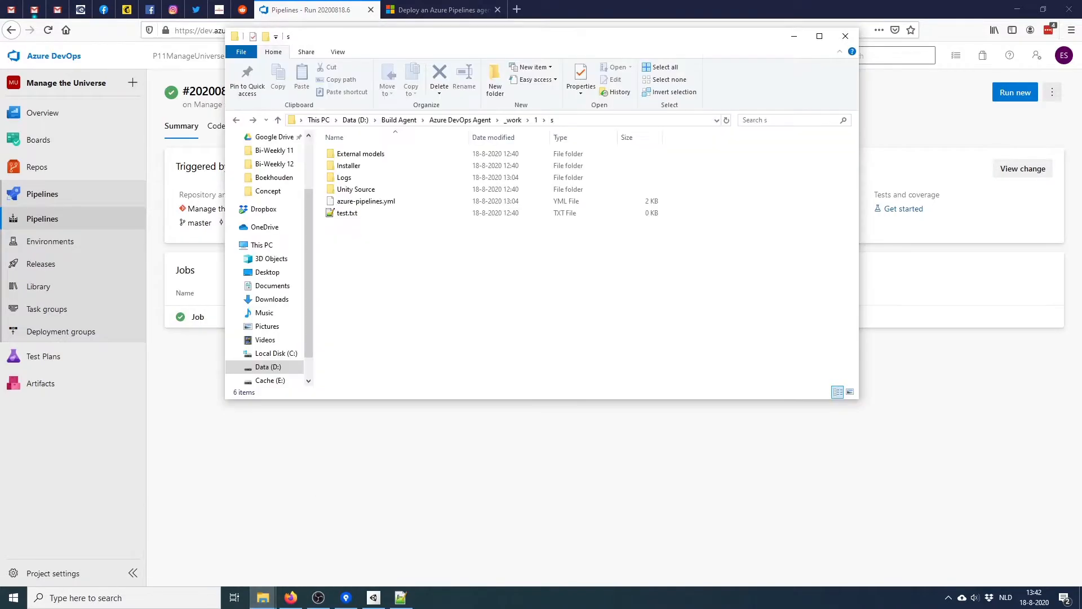
left_click(513, 120)
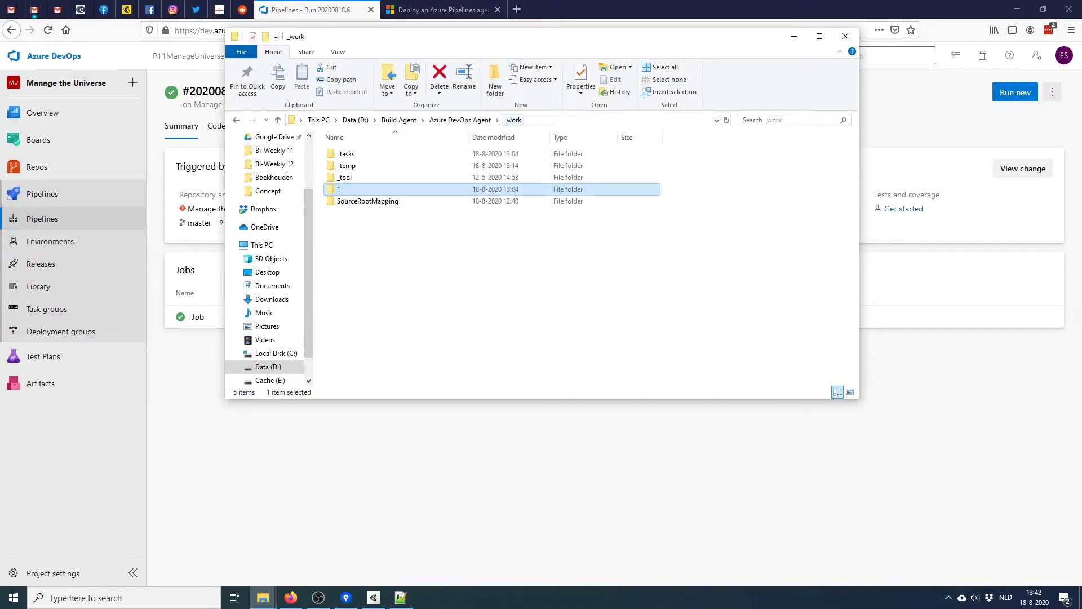
double_click(356, 189)
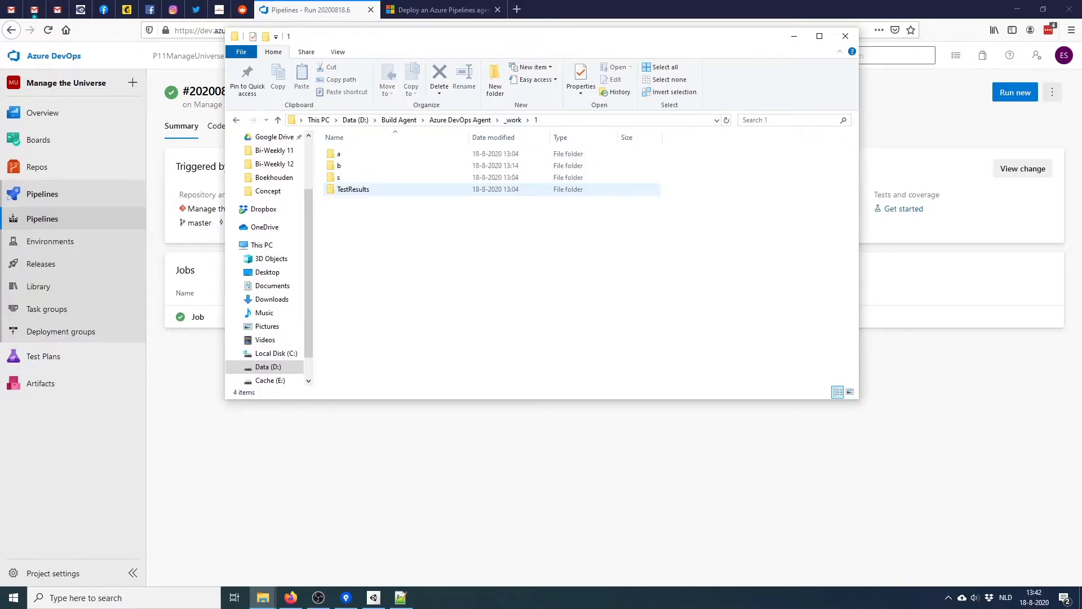
double_click(355, 154)
key("alt+Left")
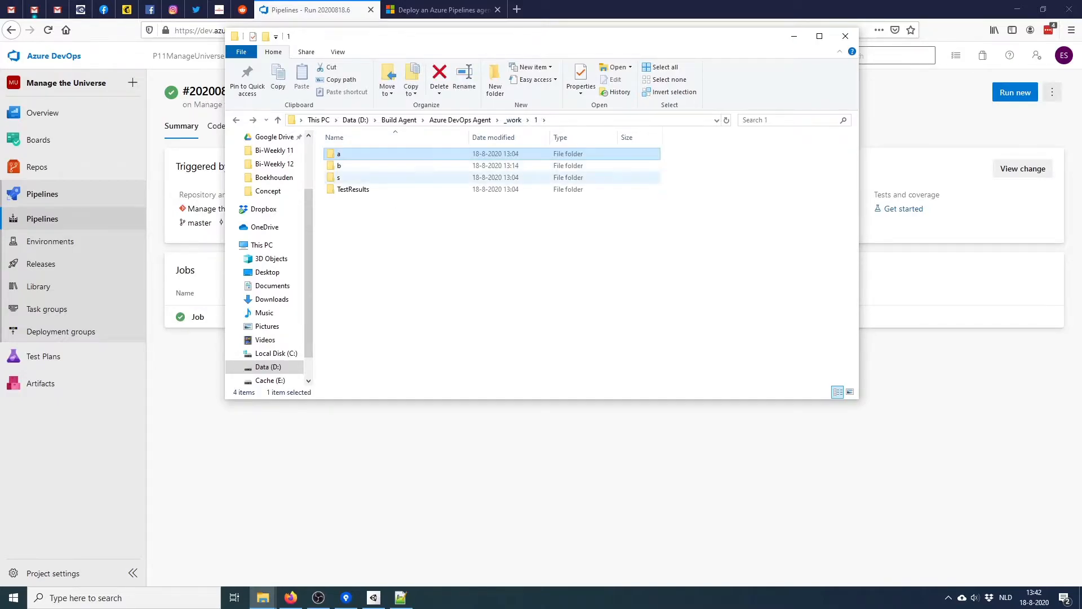
double_click(355, 165)
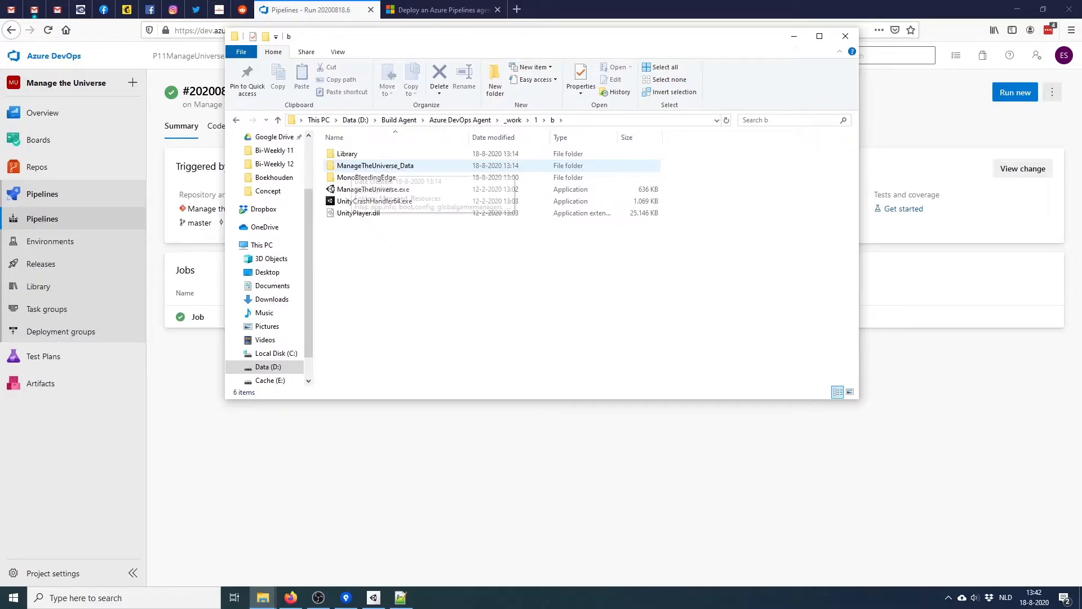
double_click(347, 153)
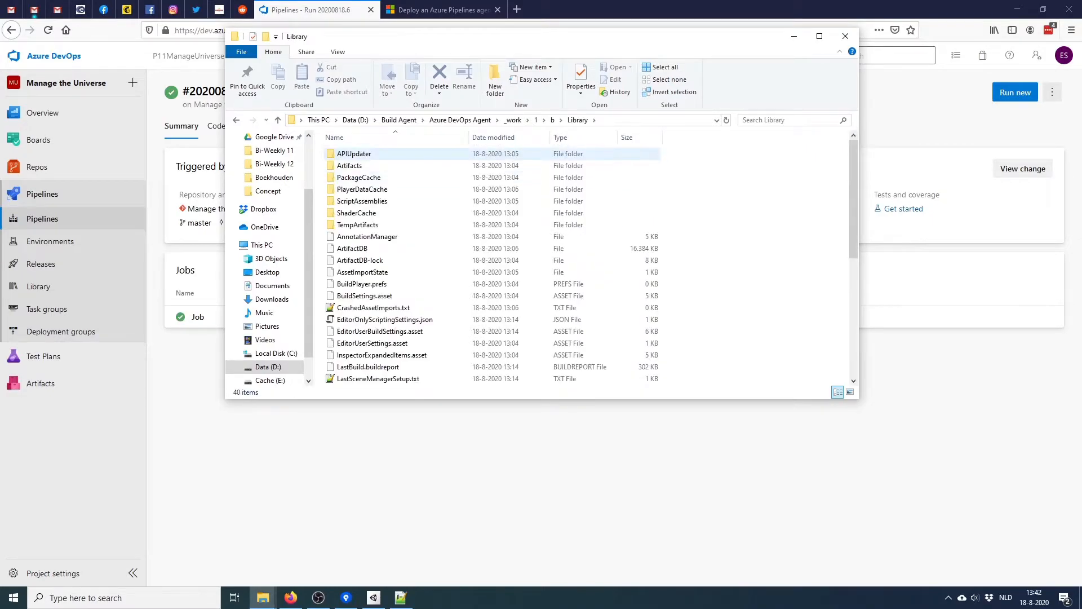
scroll(350, 160, "down", 6)
scroll(349, 163, "up", 6)
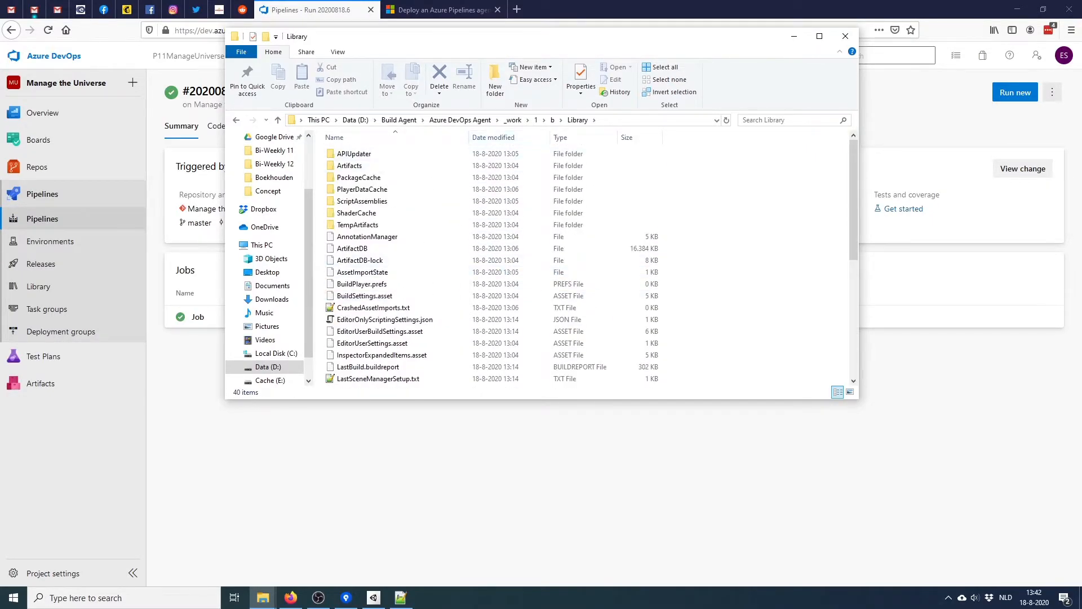
left_click(552, 120)
left_click(380, 166)
left_click(372, 213, "shift")
left_click(394, 265)
key("alt+Tab")
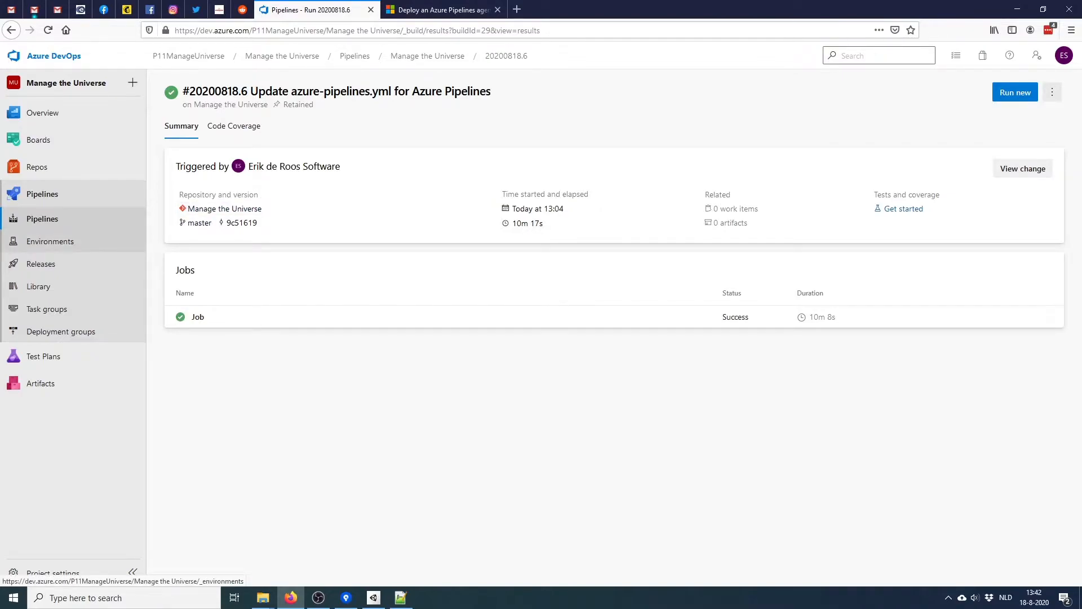
Open the Manage the Universe pipeline YAML for editing
left_click(42, 218)
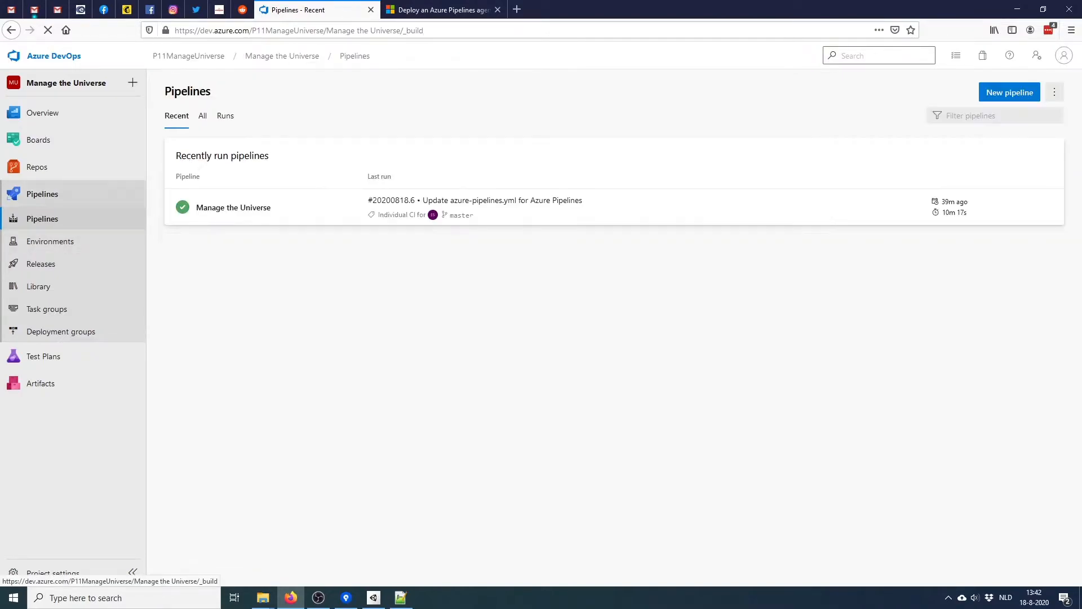
left_click(233, 206)
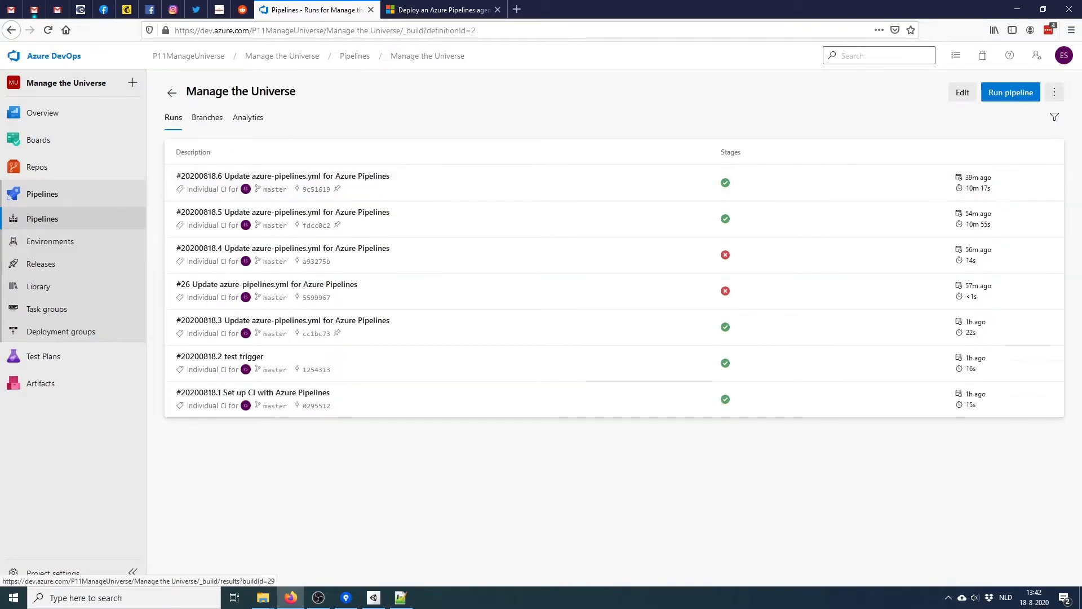
left_click(962, 93)
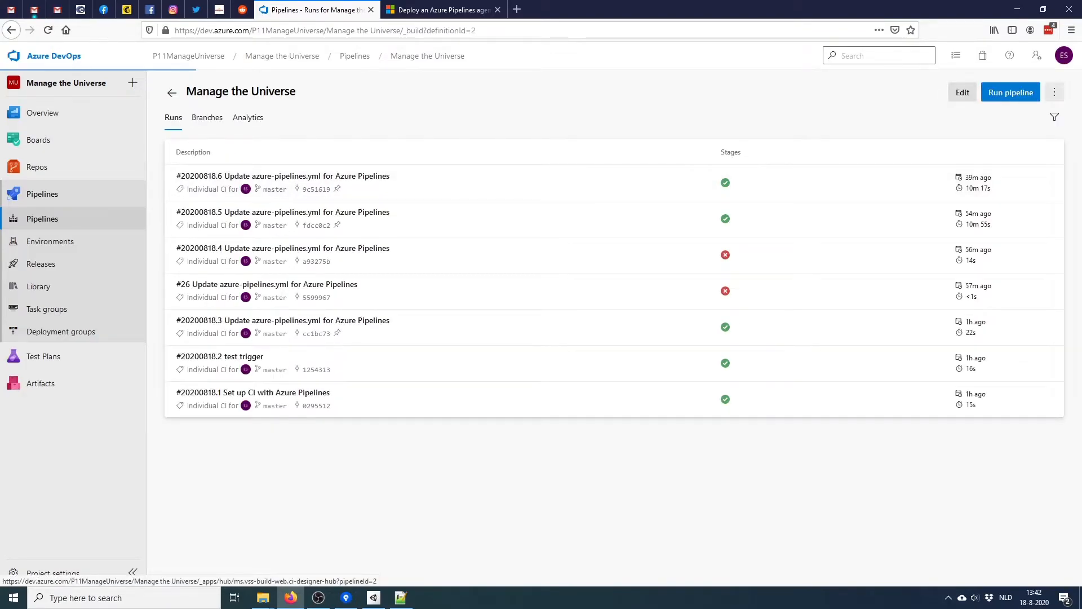
scroll(507, 338, "down", 5)
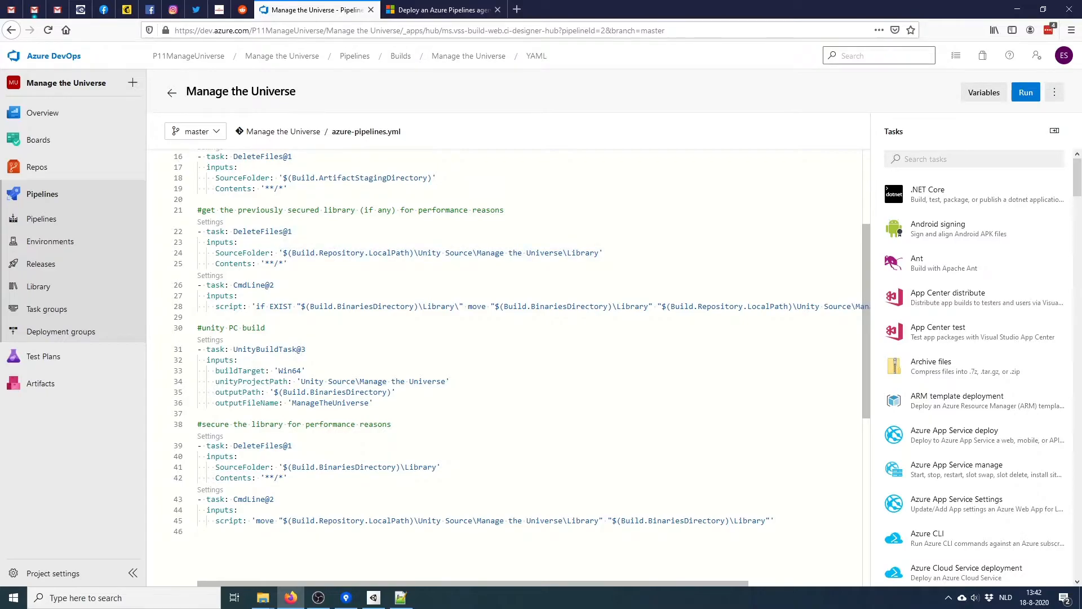
Change line 35's outputPath to '$(Build.BinariesDirectory)\Build', commit to master, and reopen the runs list
left_click(393, 392)
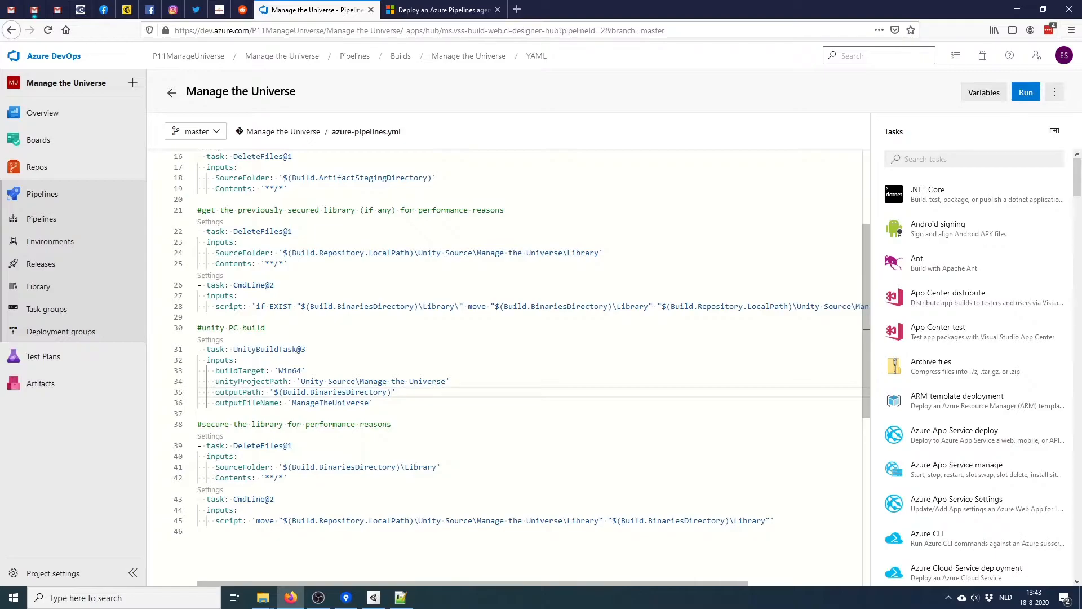
type("\\")
type("Build")
left_click(1025, 92)
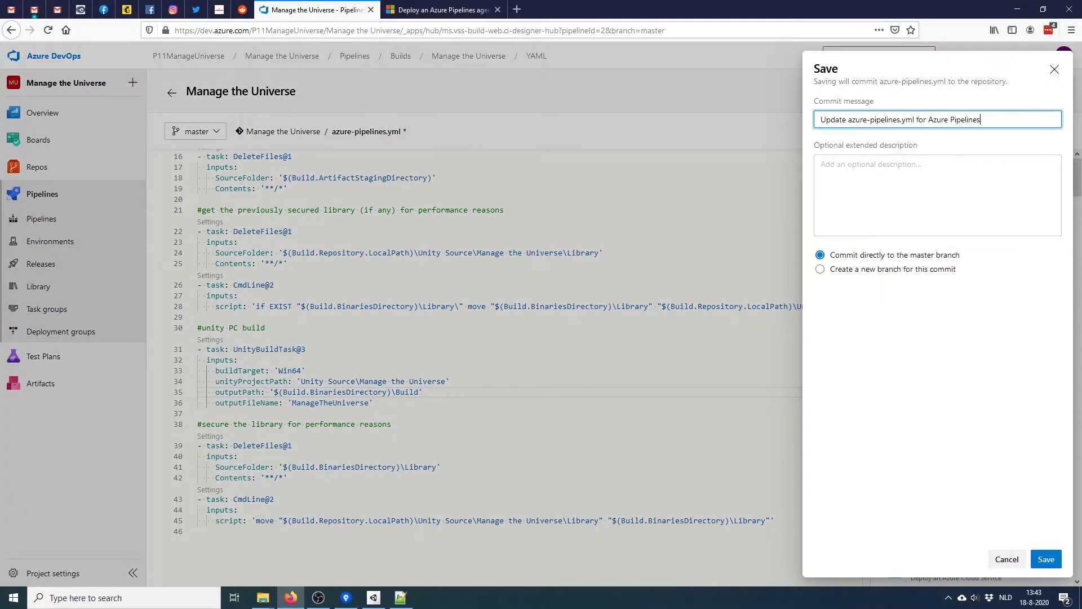
left_click(1046, 559)
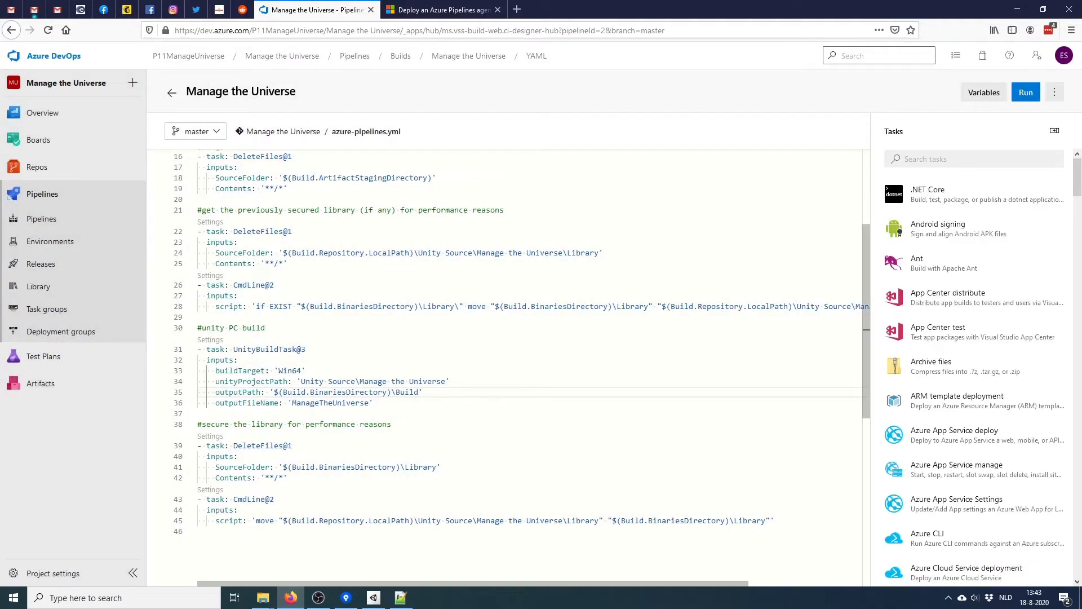
left_click(172, 93)
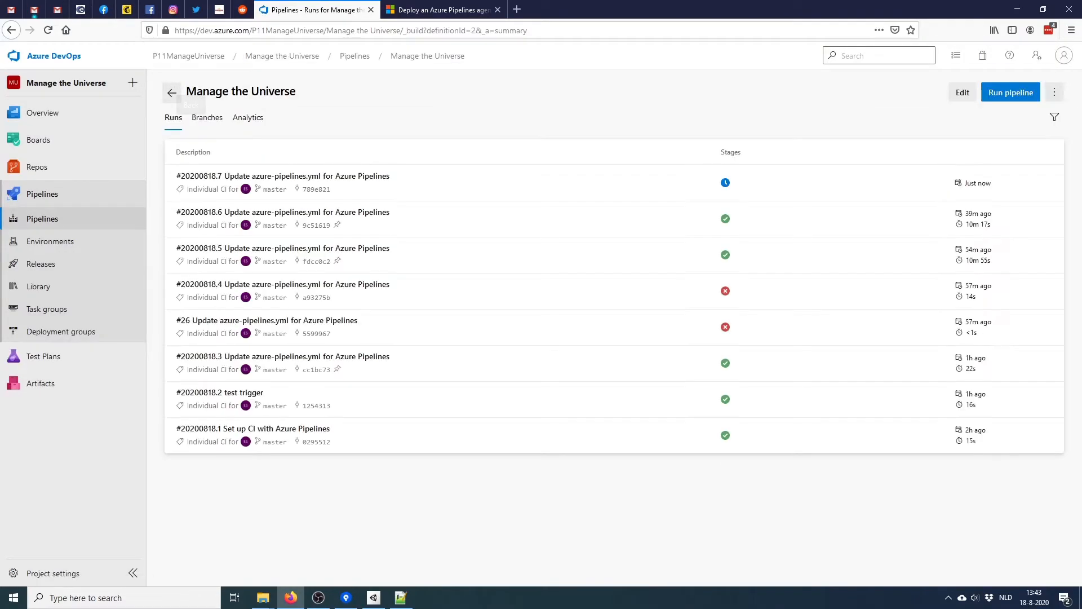
left_click(172, 92)
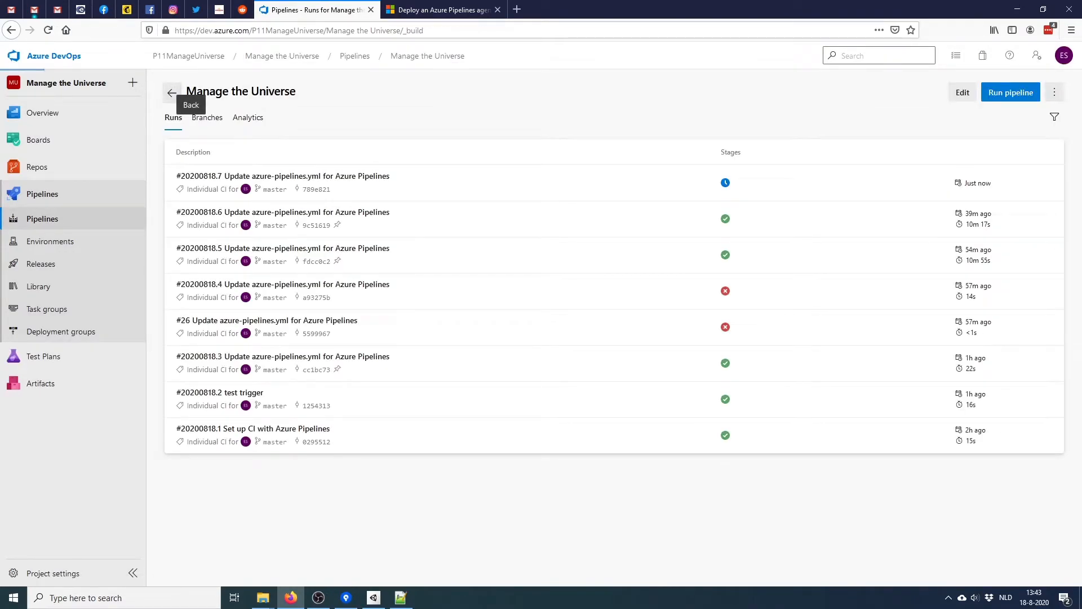
left_click(668, 195)
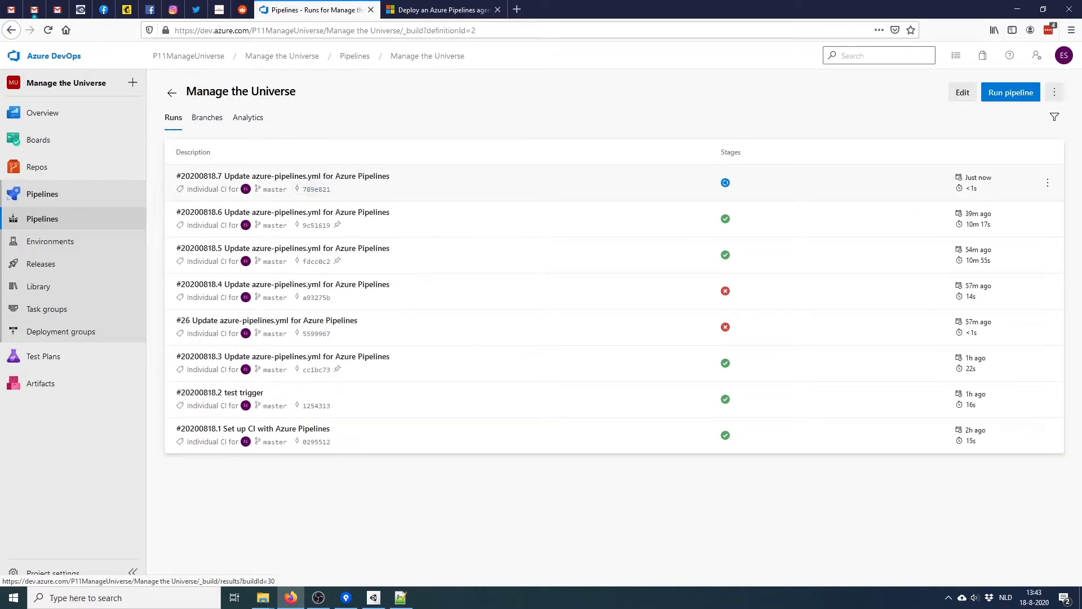
Open run #20200818.7, follow its job log, and return to the summary
left_click(282, 177)
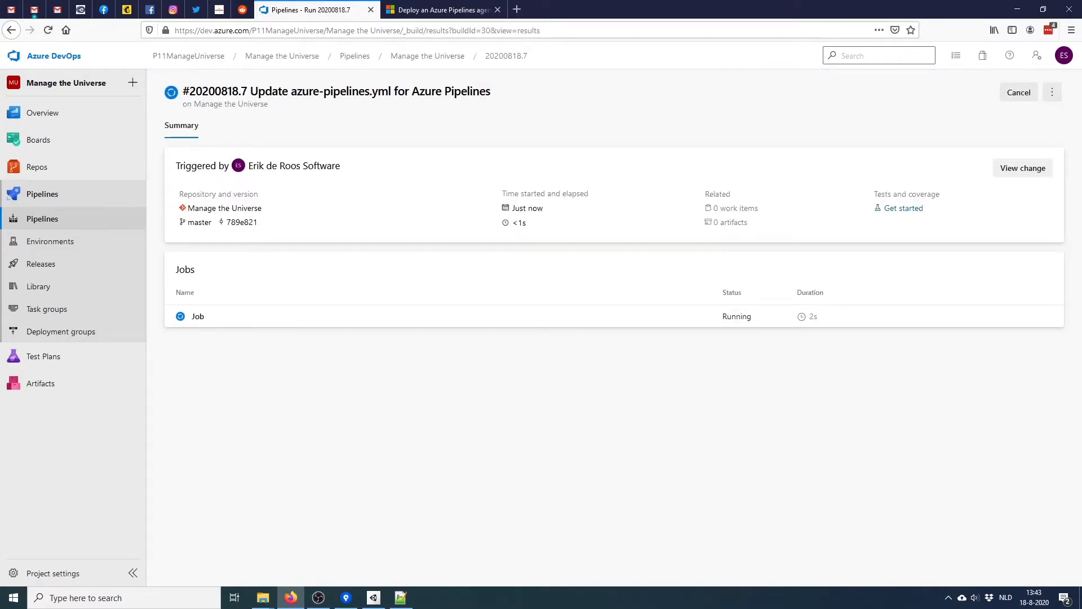
left_click(198, 316)
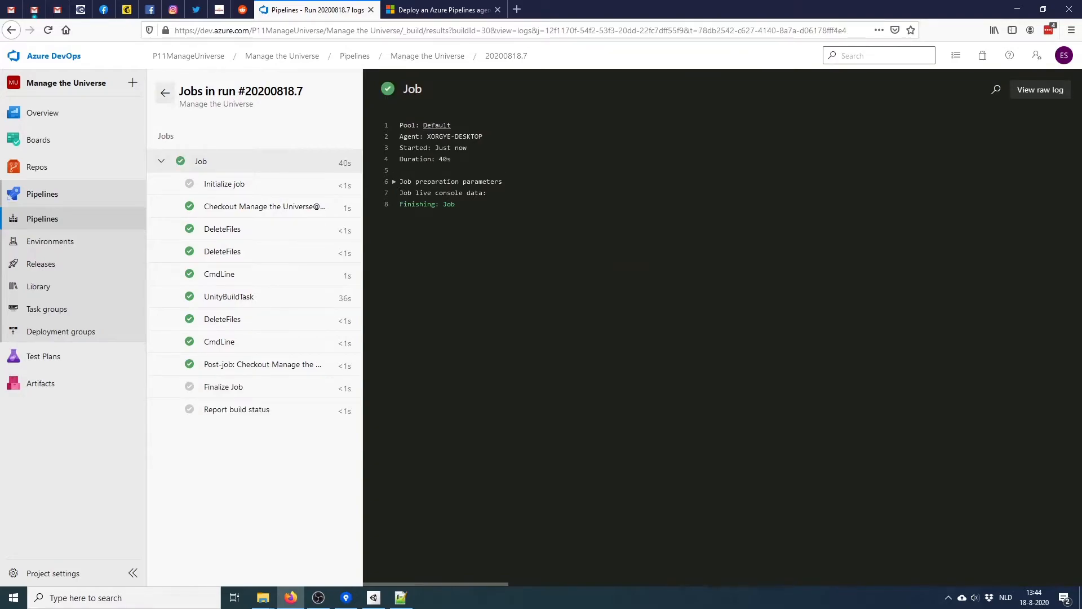
left_click(164, 92)
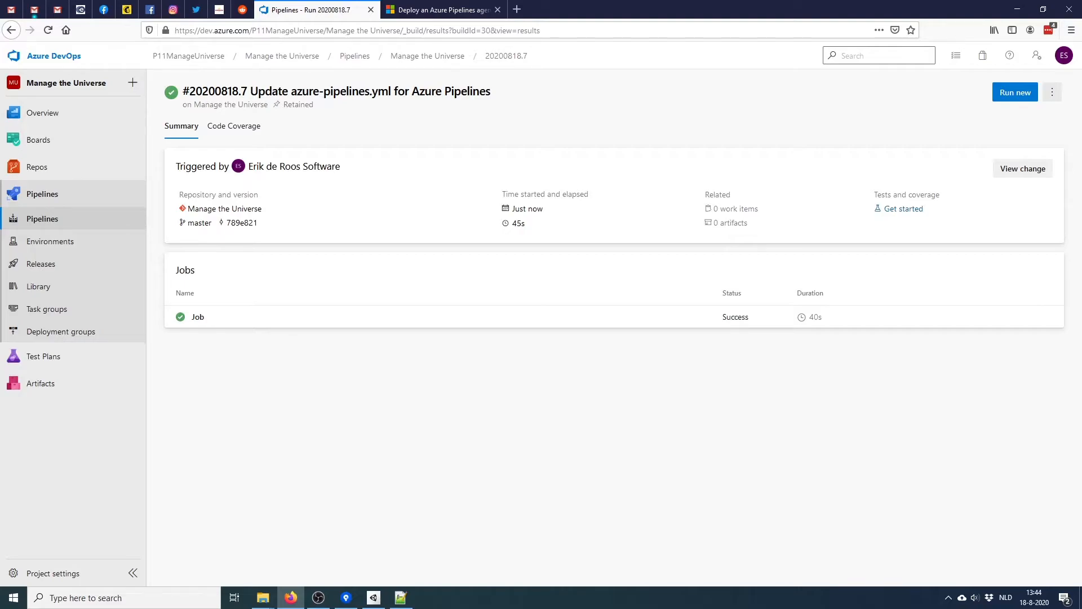
Check the new Build folder, then delete the five old build items from folder b
mouse_move(262, 597)
left_click(202, 541)
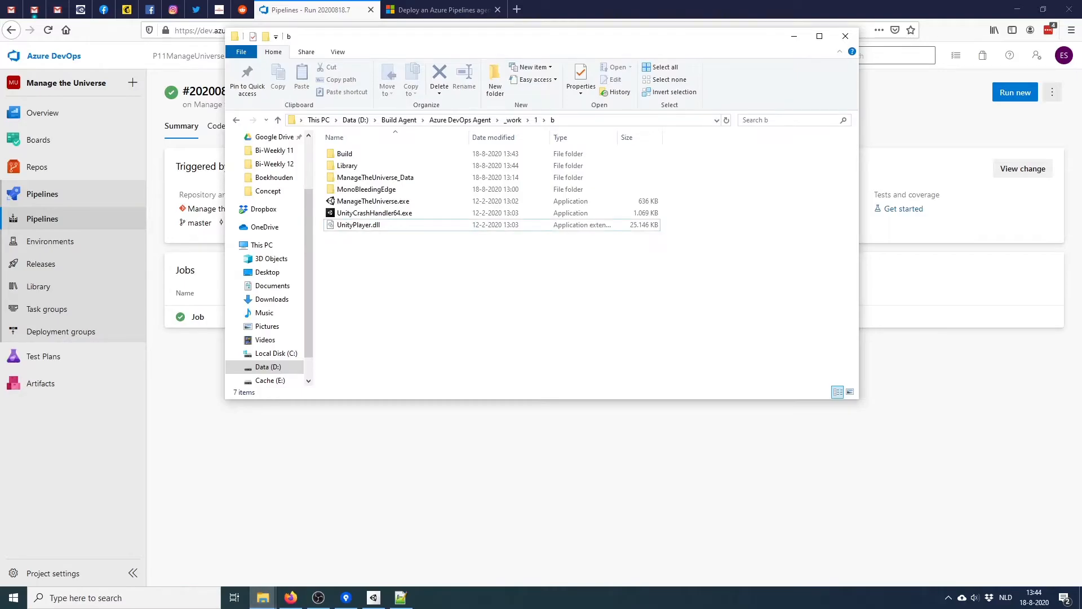
double_click(344, 153)
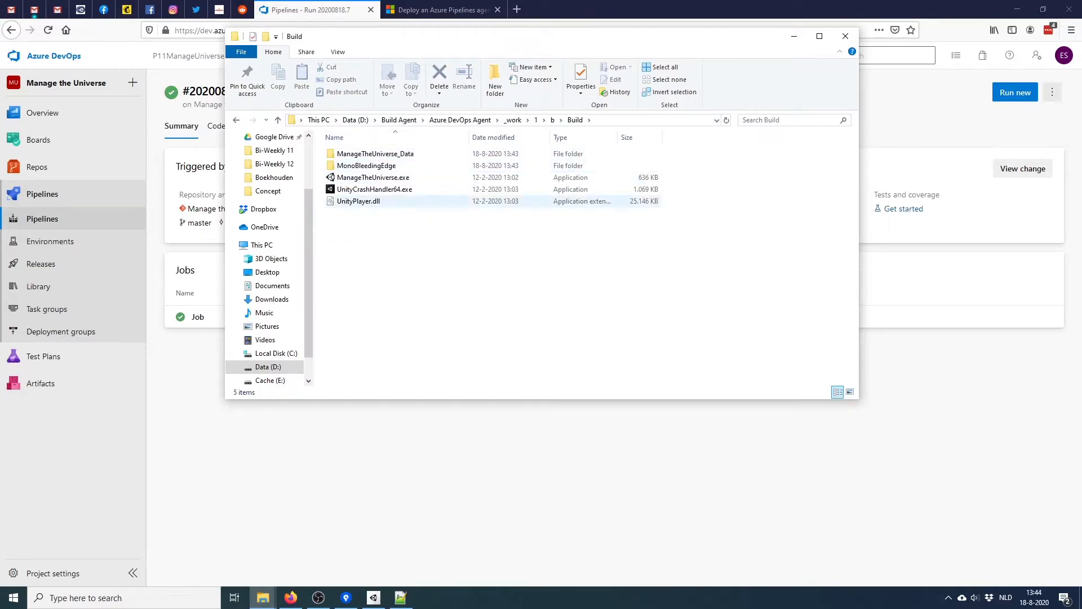
key("alt+Left")
left_click_drag(405, 248, 364, 190)
left_click_drag(385, 245, 361, 181)
key("Delete")
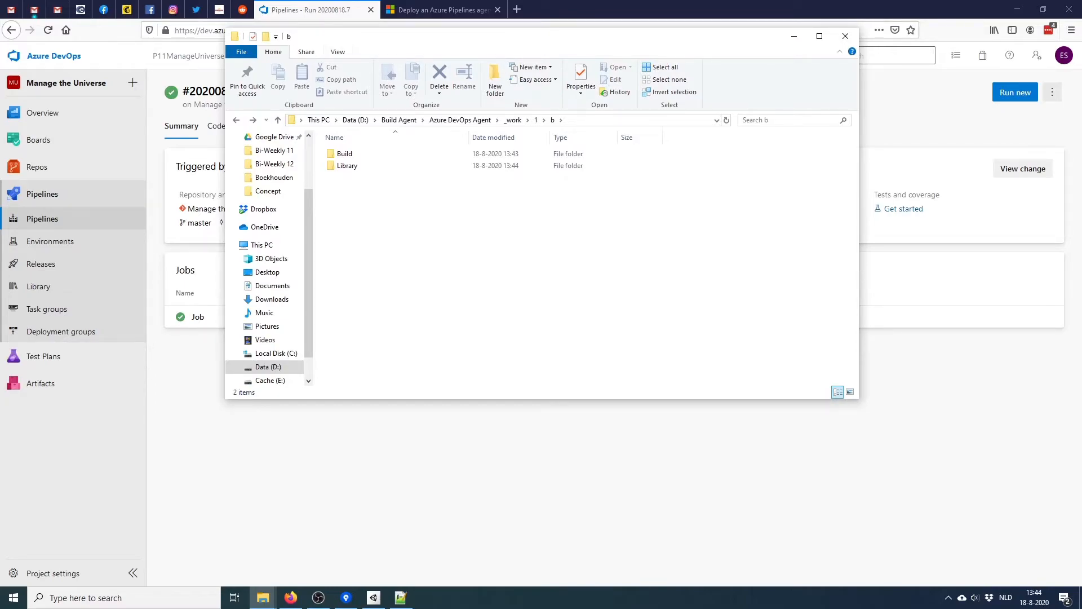
left_click(536, 120)
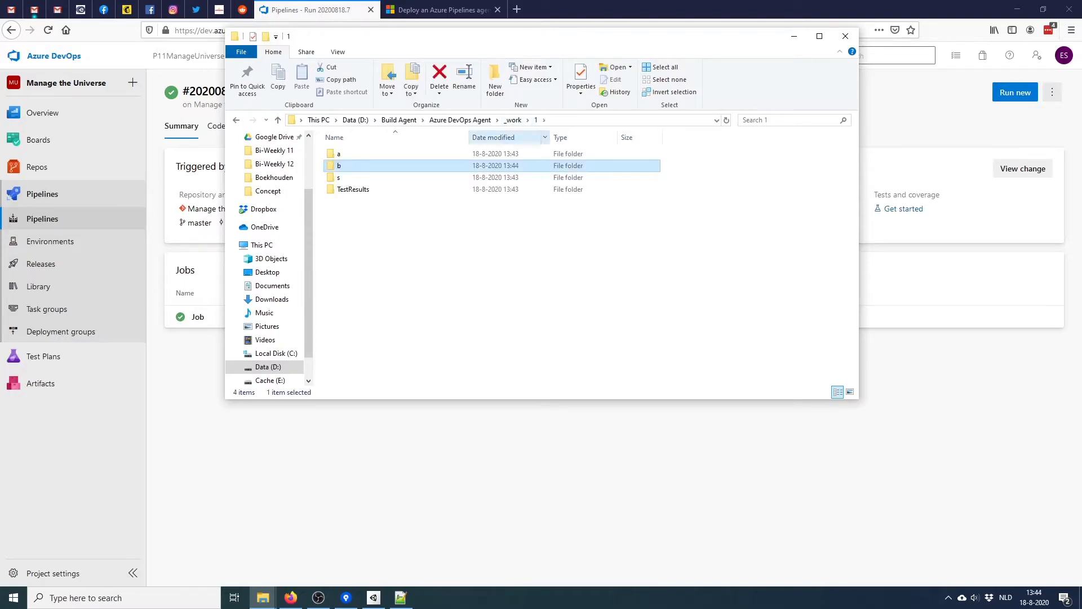
key("alt+Tab")
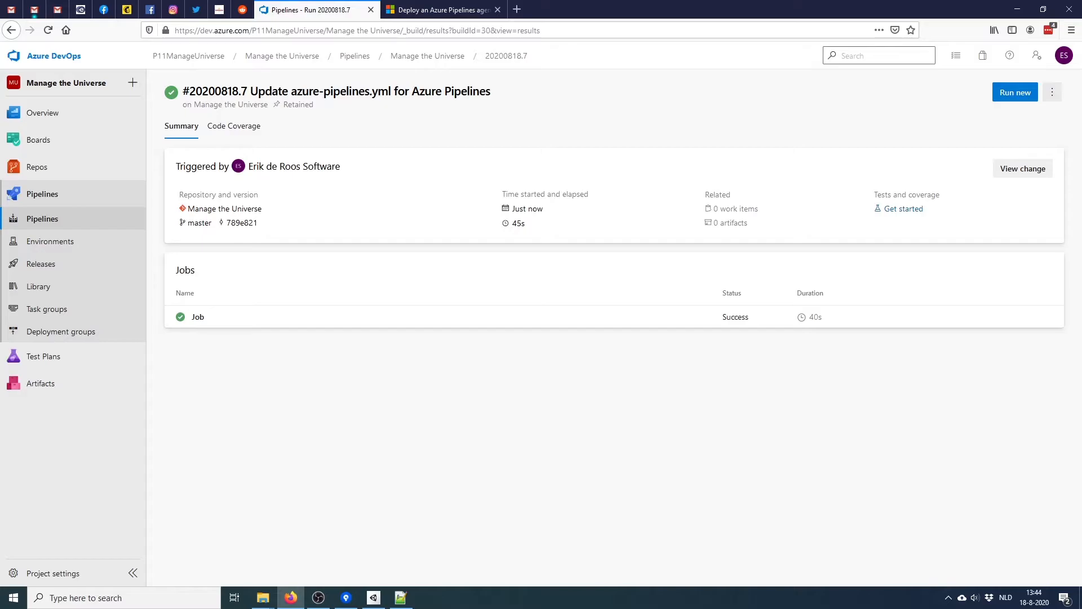
Open the pipeline YAML and insert an empty line below the Unity build task
left_click(42, 218)
left_click(233, 207)
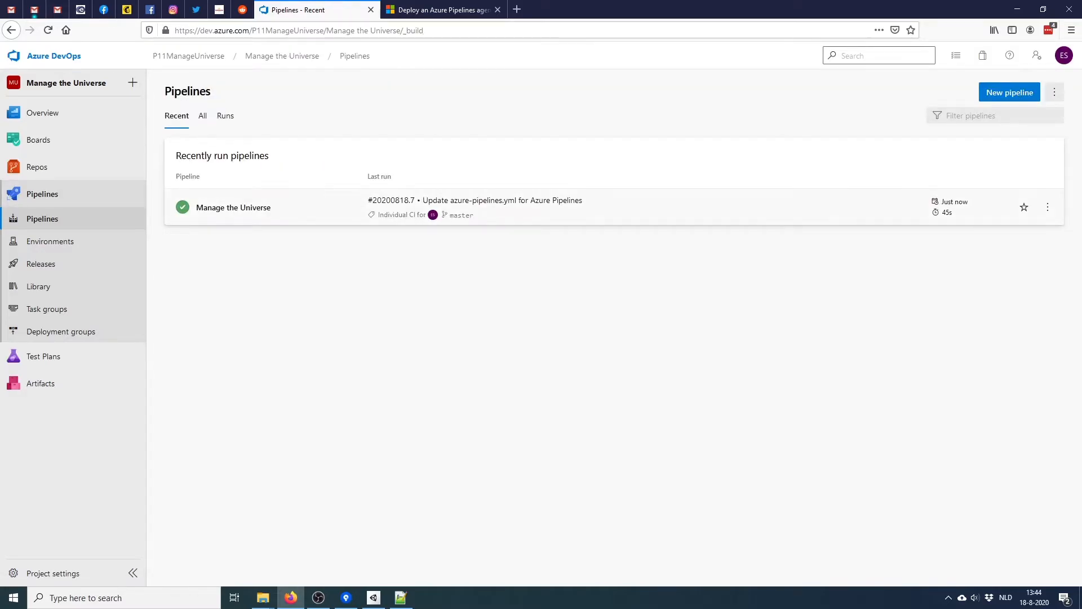
left_click(962, 92)
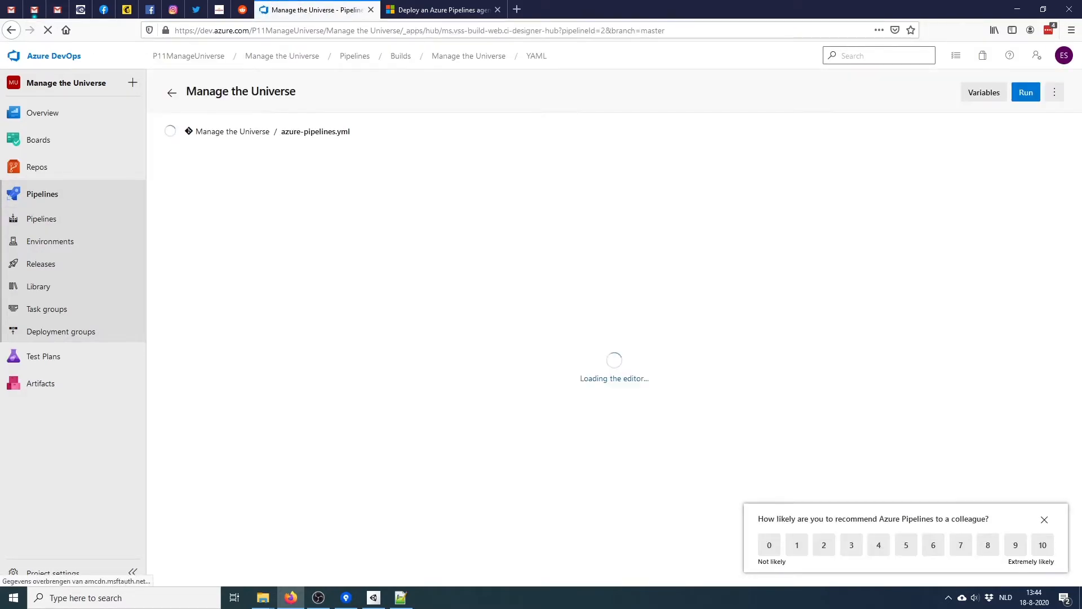
scroll(507, 366, "down", 10)
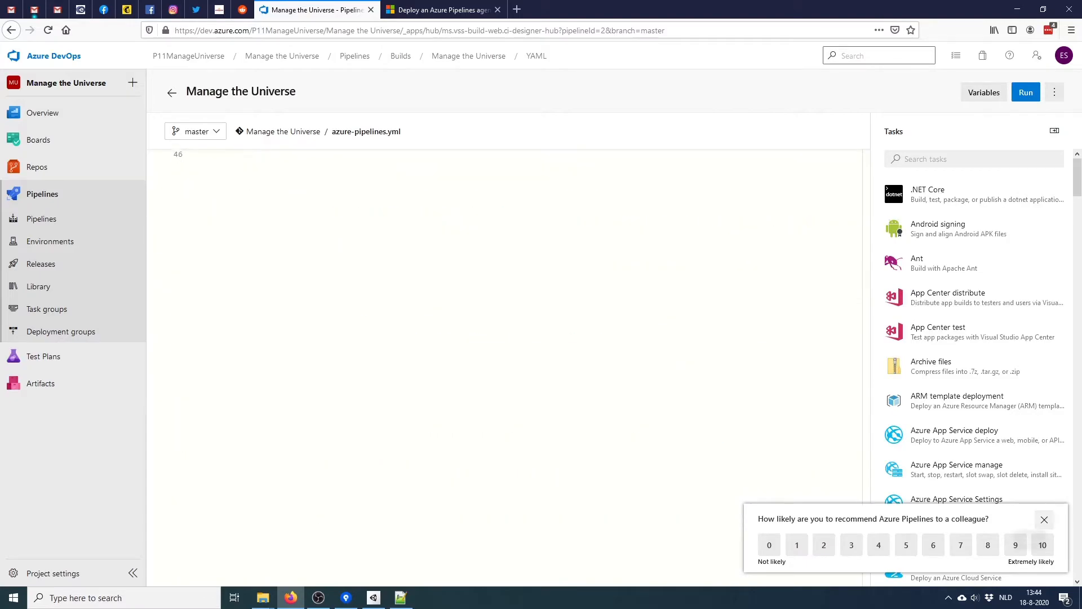
left_click(1044, 519)
scroll(508, 366, "up", 5)
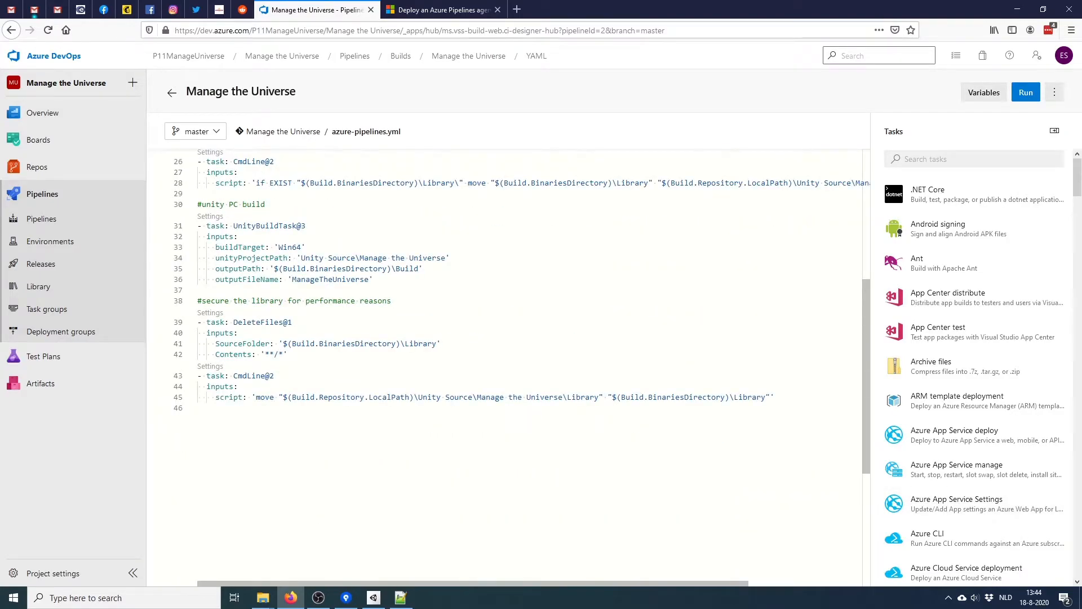
left_click(198, 290)
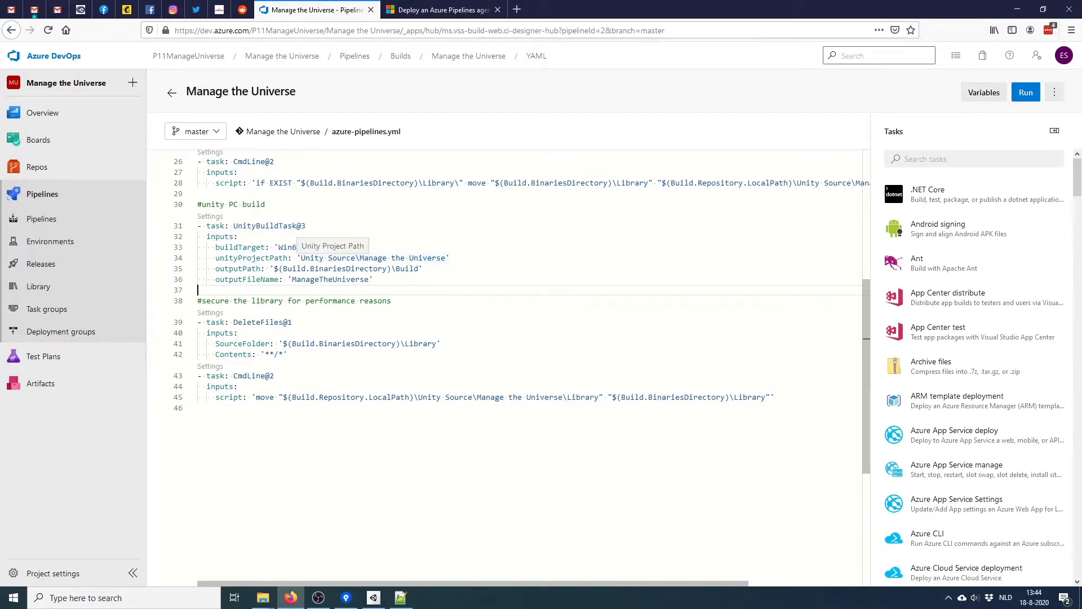
key("Return")
key("ctrl+space")
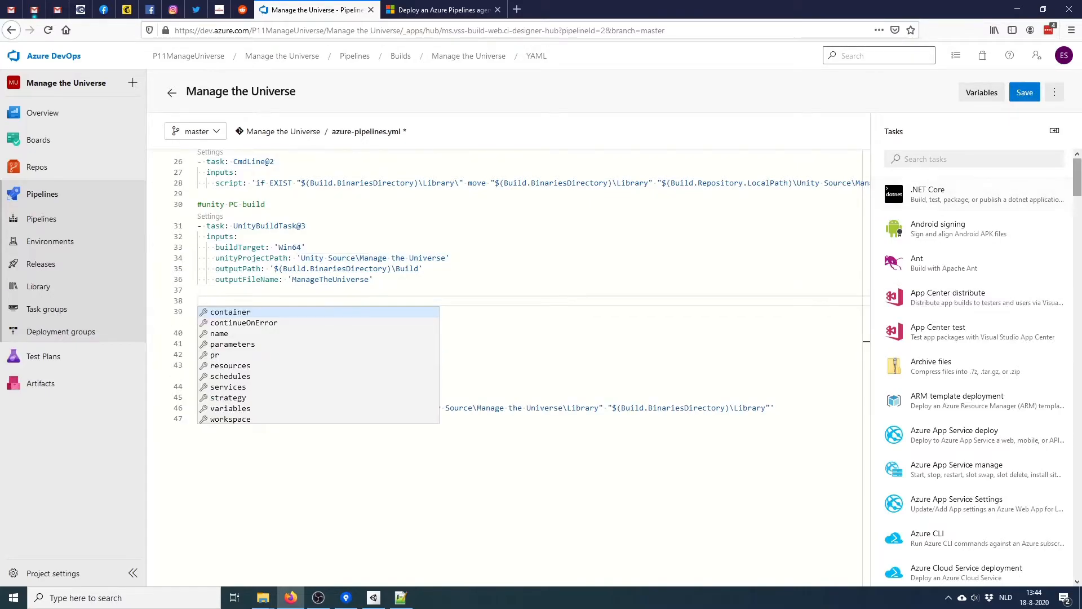
Add a Publish build artifacts task named 'drop' publishing to Azure Pipelines
scroll(974, 367, "down", 10)
left_click_drag(1077, 251, 1077, 177)
left_click(974, 159)
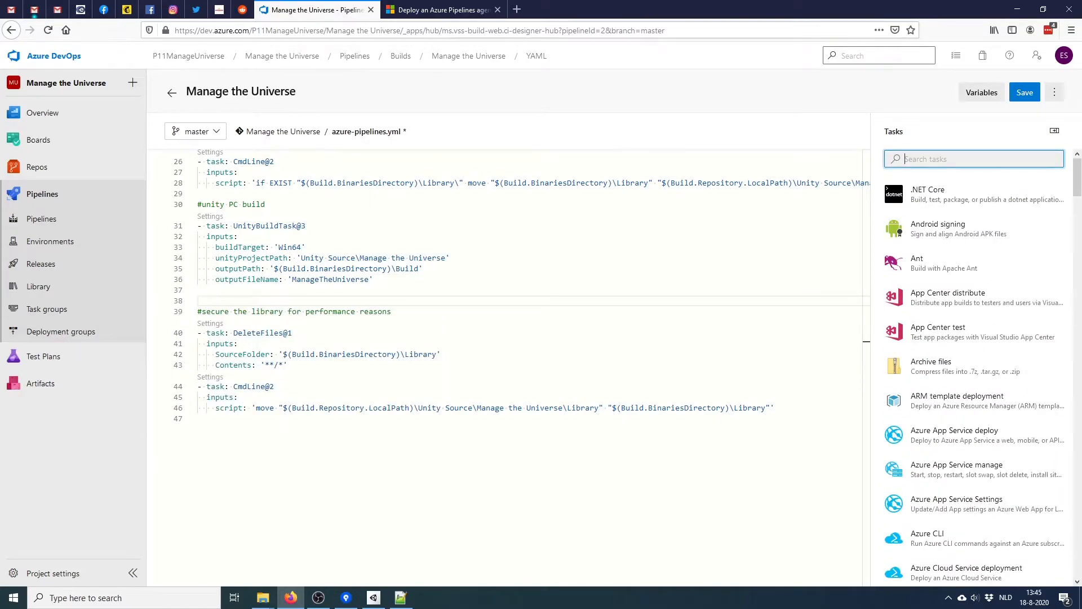
type("pu")
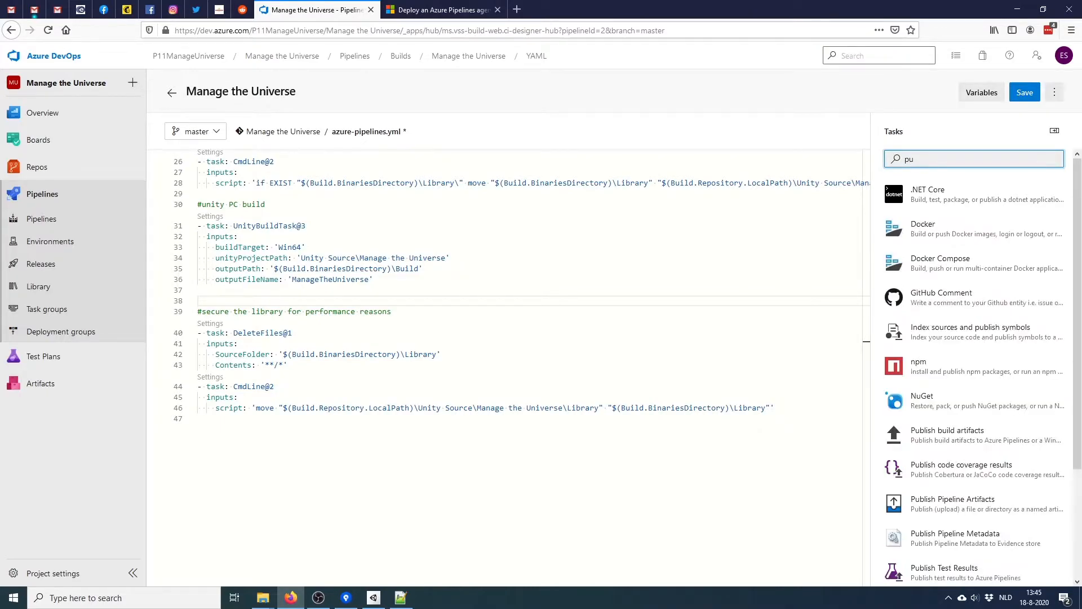
type("bli")
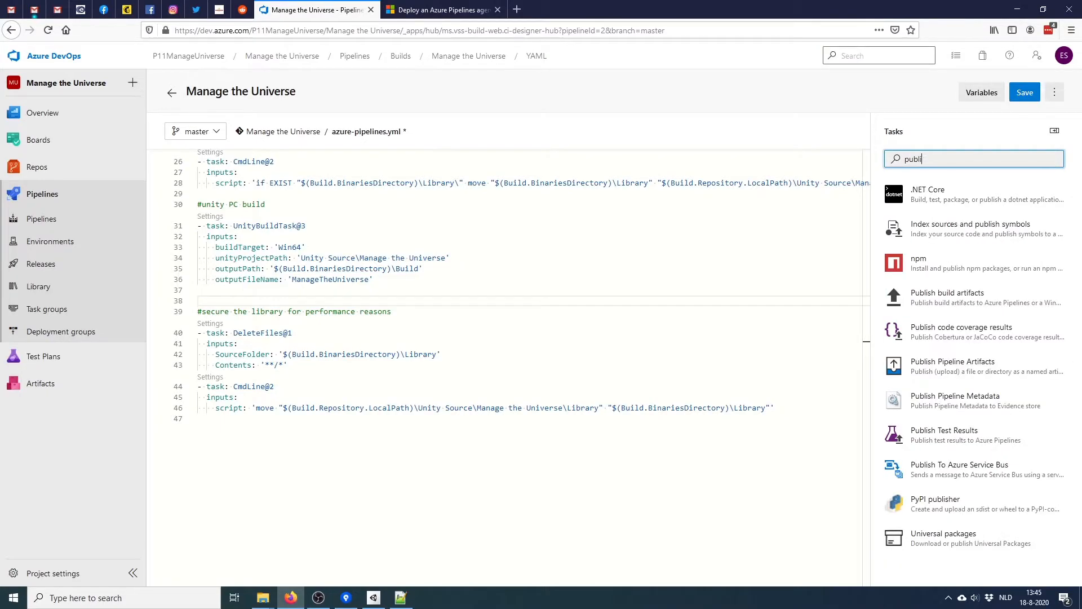
type("sh")
left_click(952, 297)
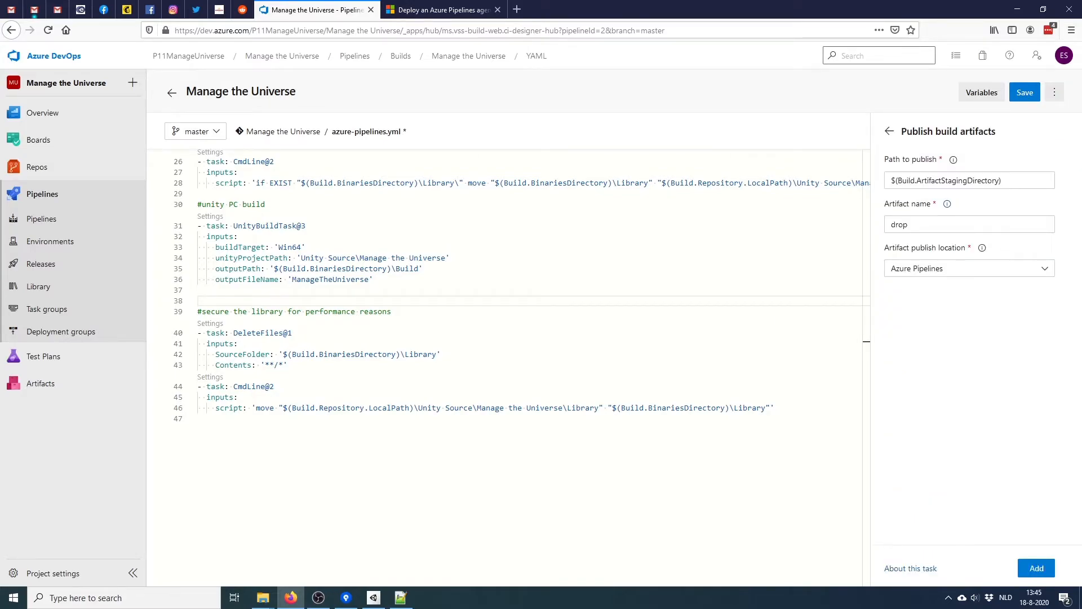
triple_click(946, 180)
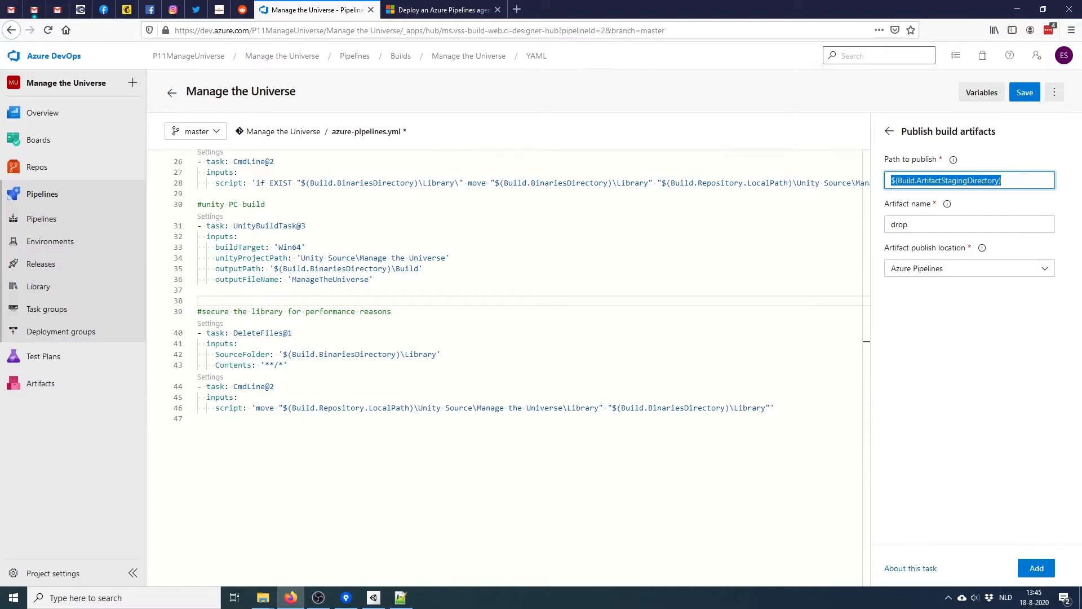
left_click(969, 269)
left_click(970, 269)
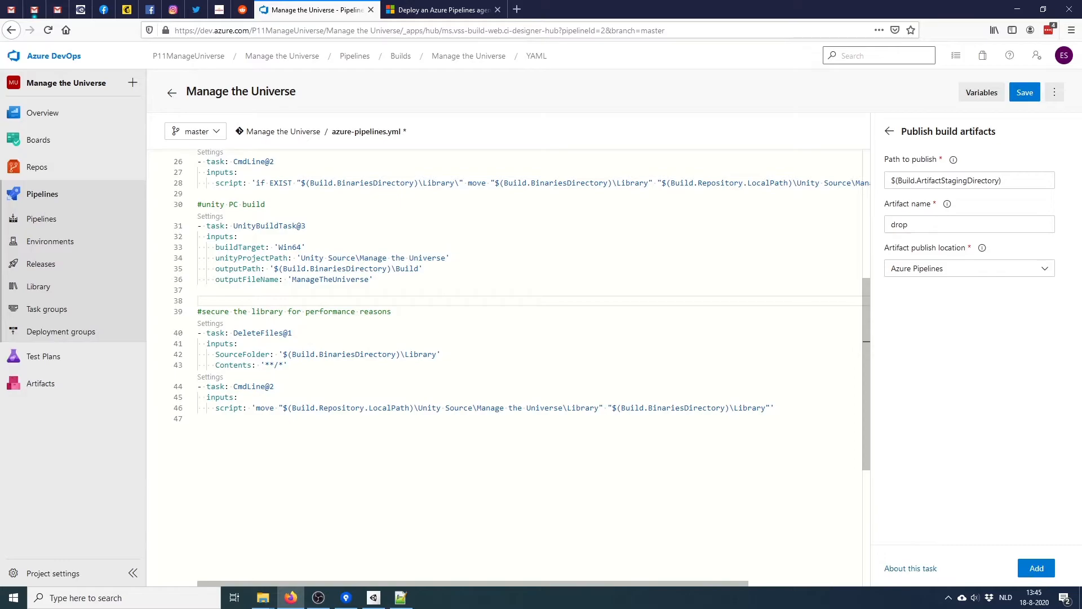
left_click(1037, 568)
left_click(306, 344)
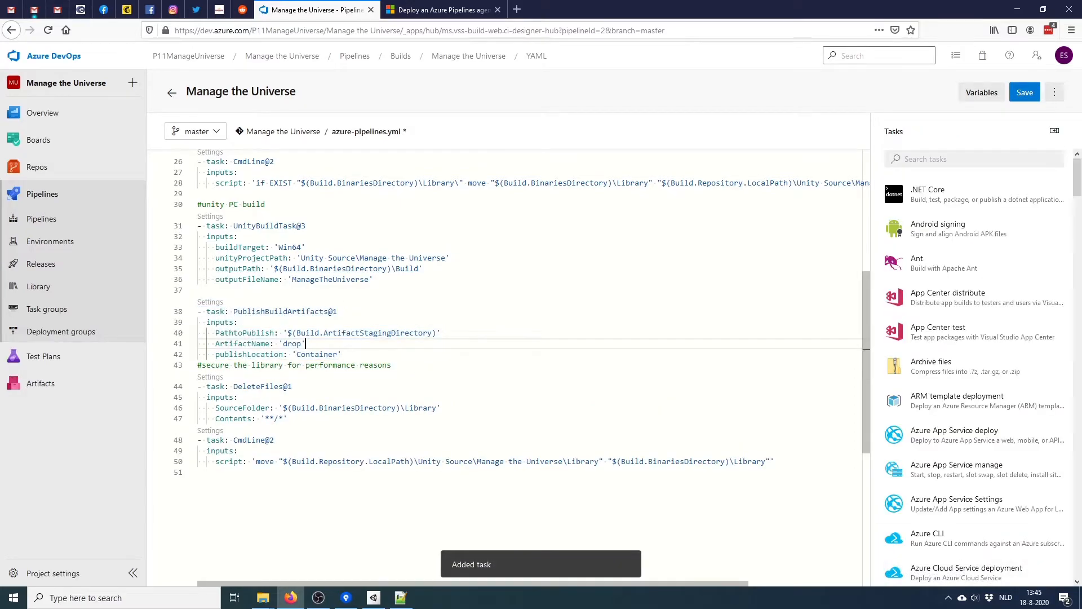
Replace PathtoPublish on line 40 with '$(Build.BinariesDirectory)\Build' and commit the YAML
left_click(342, 355)
key("Return")
key("BackSpace")
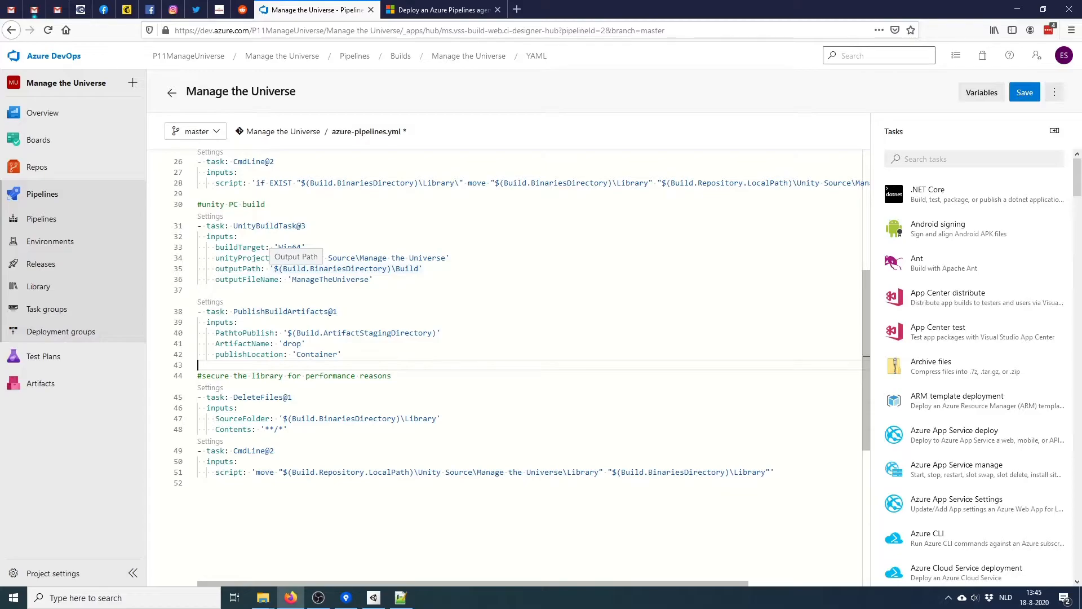
left_click_drag(283, 268, 387, 269)
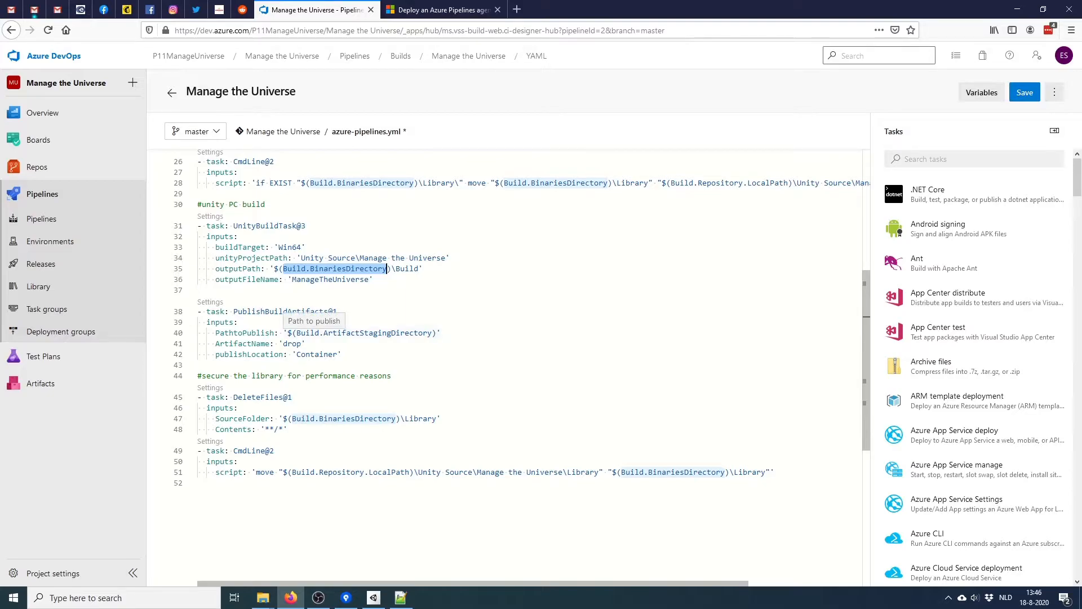
left_click_drag(274, 268, 419, 268)
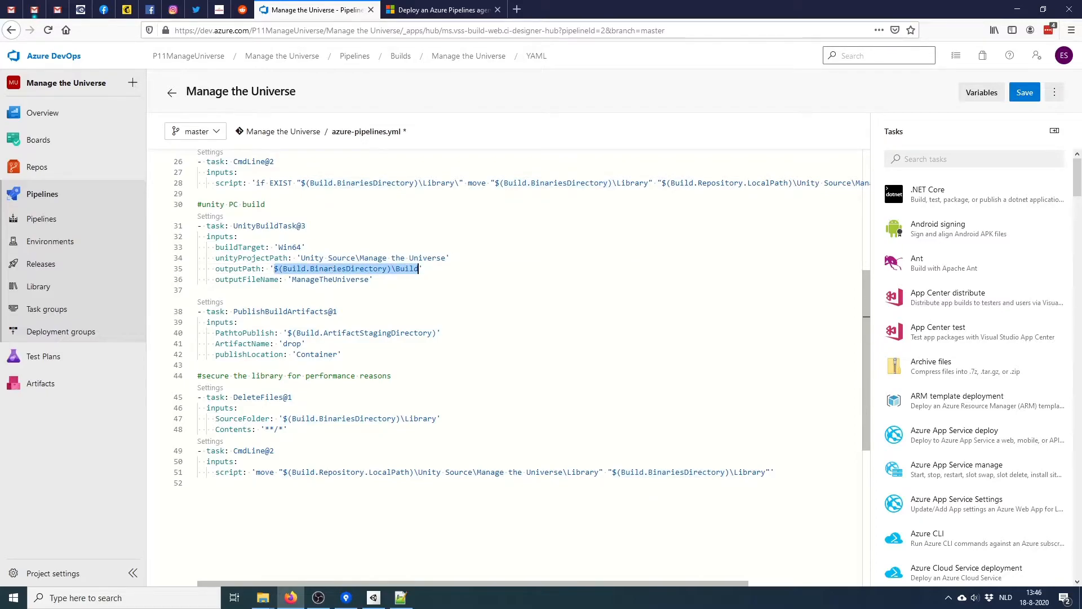
left_click_drag(287, 333, 437, 333)
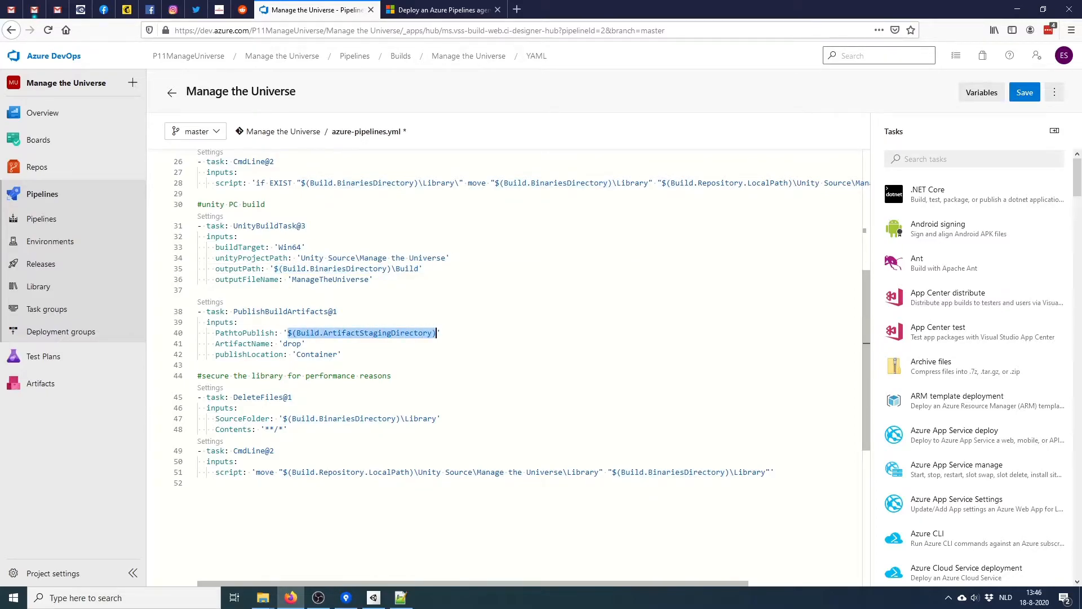
type("$(Build.BinariesDirectory)\\Build")
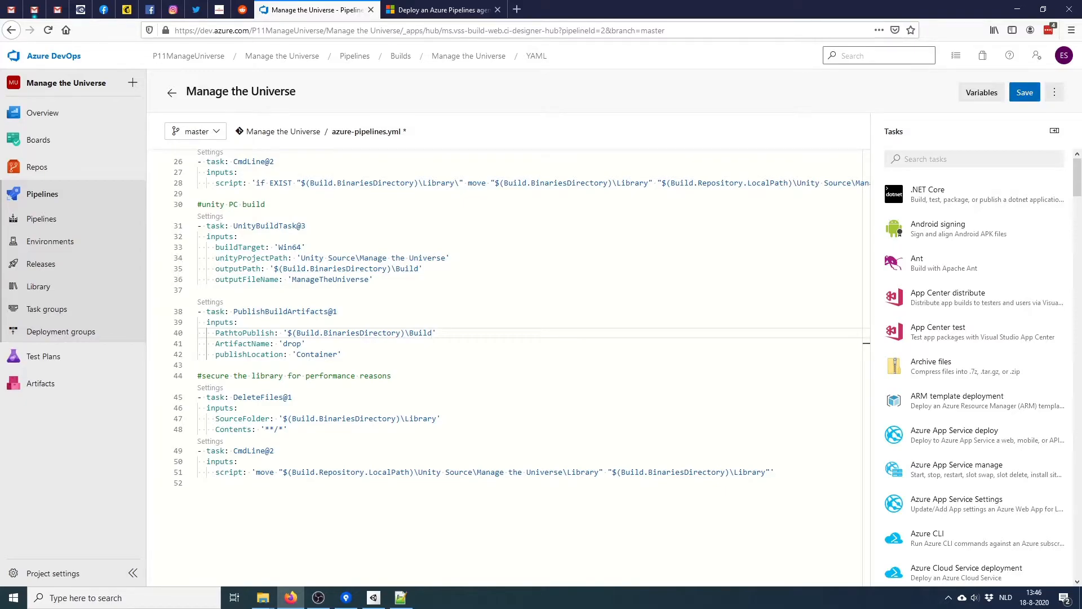
left_click(1024, 92)
left_click(1046, 559)
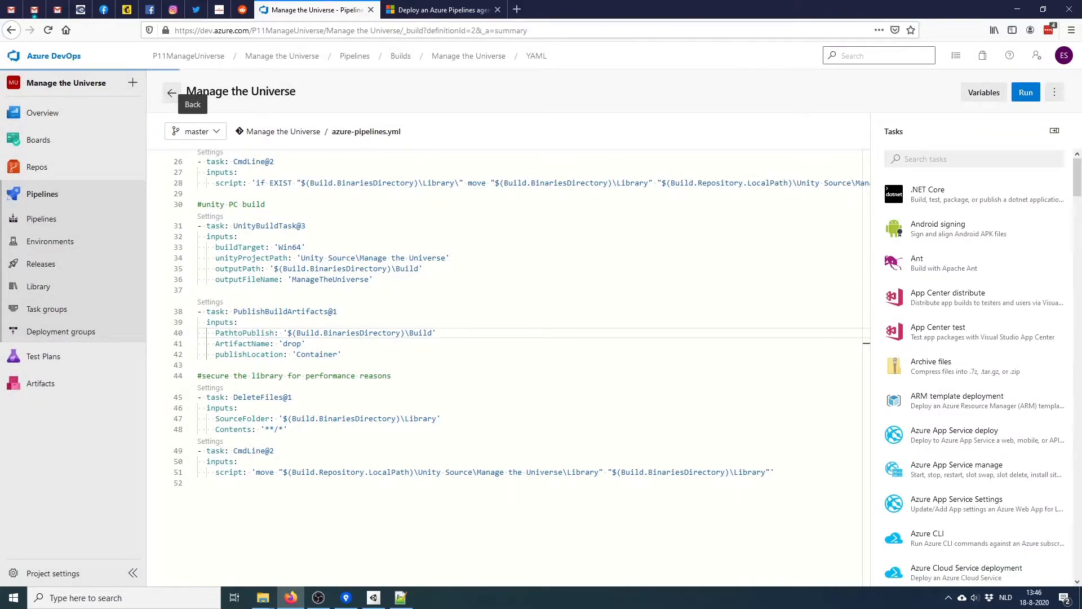
Open run #20200818.8, review its job log, then return to the Pipelines overview
left_click(171, 92)
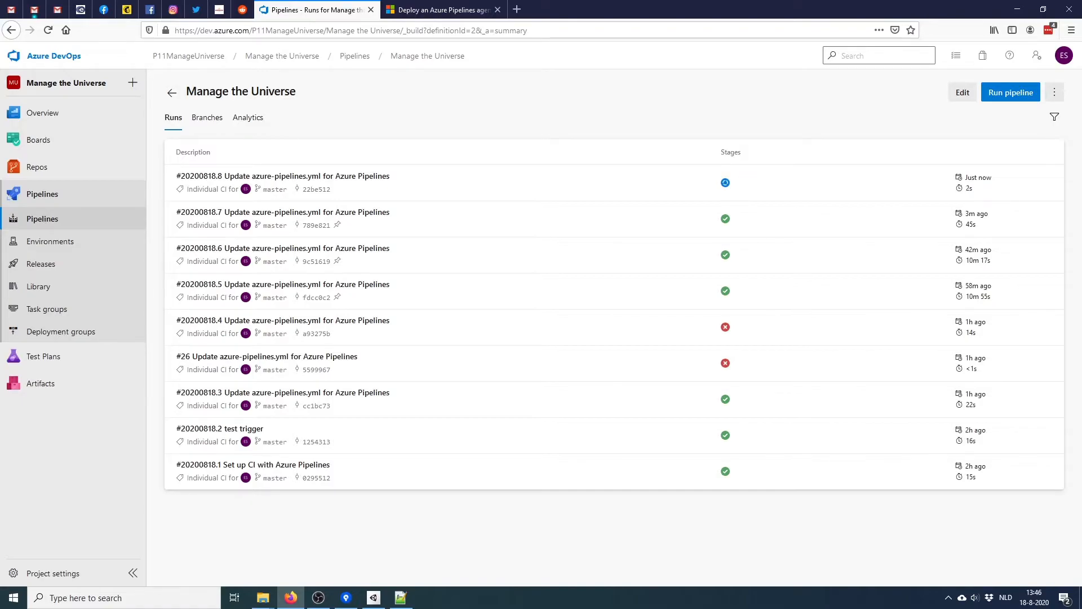
left_click(283, 177)
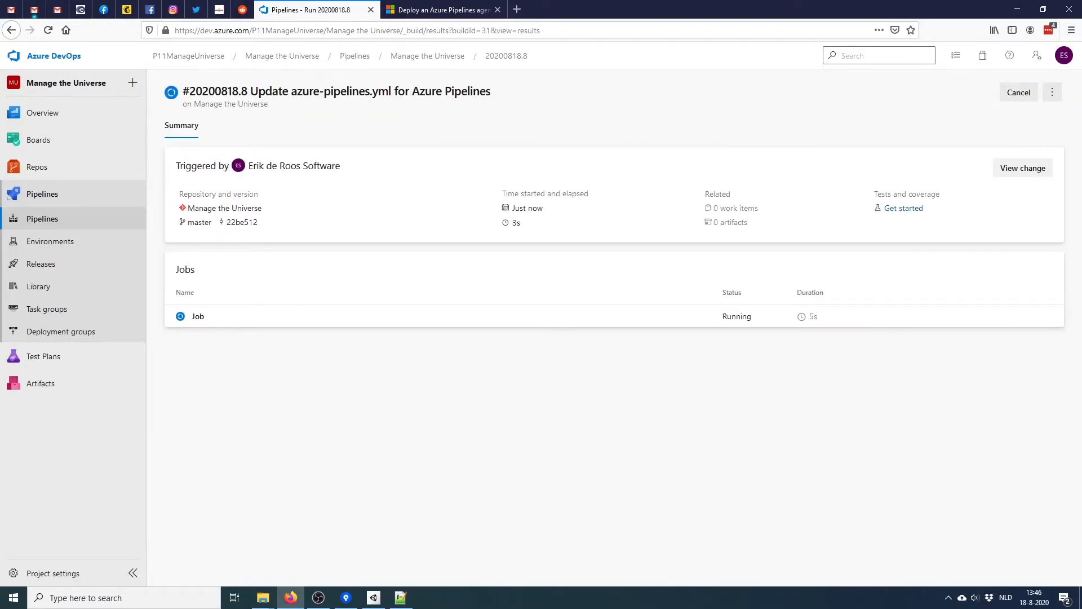
left_click(198, 316)
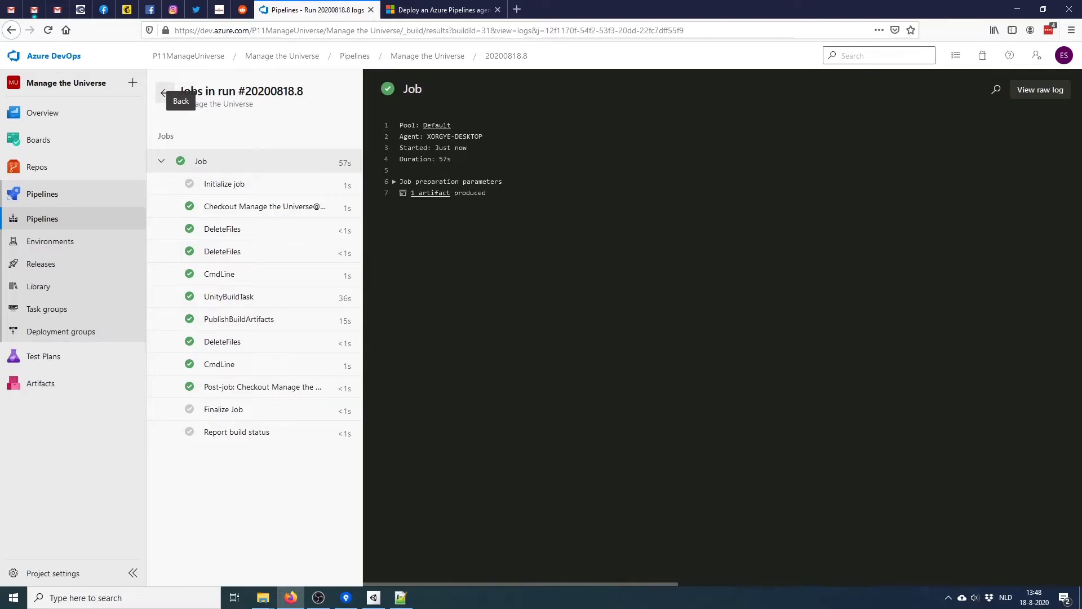
left_click(163, 92)
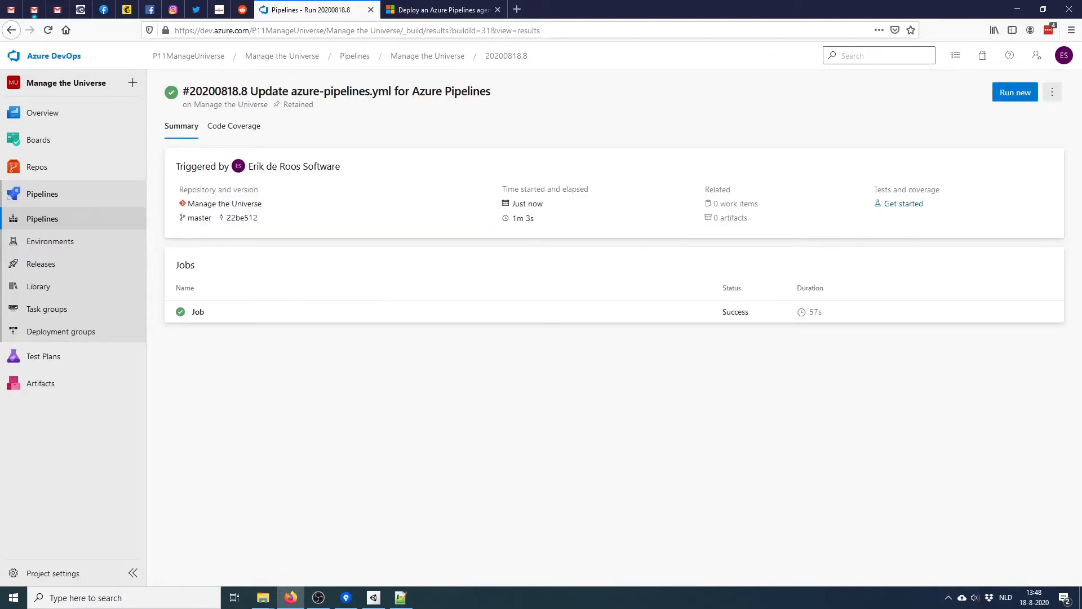
left_click(43, 219)
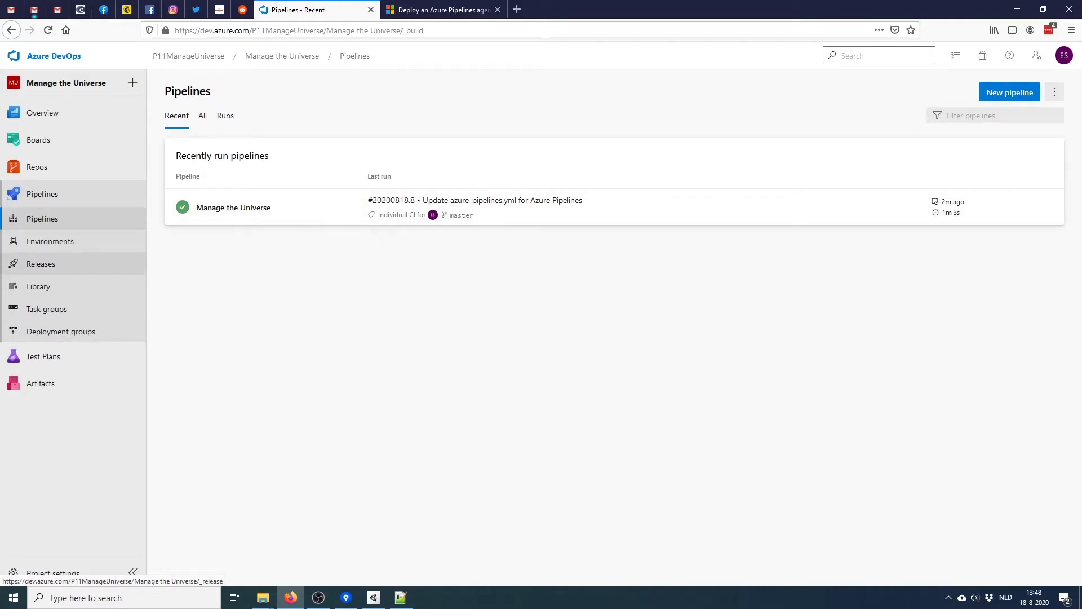
Create a new release pipeline starting from an empty job
left_click(41, 263)
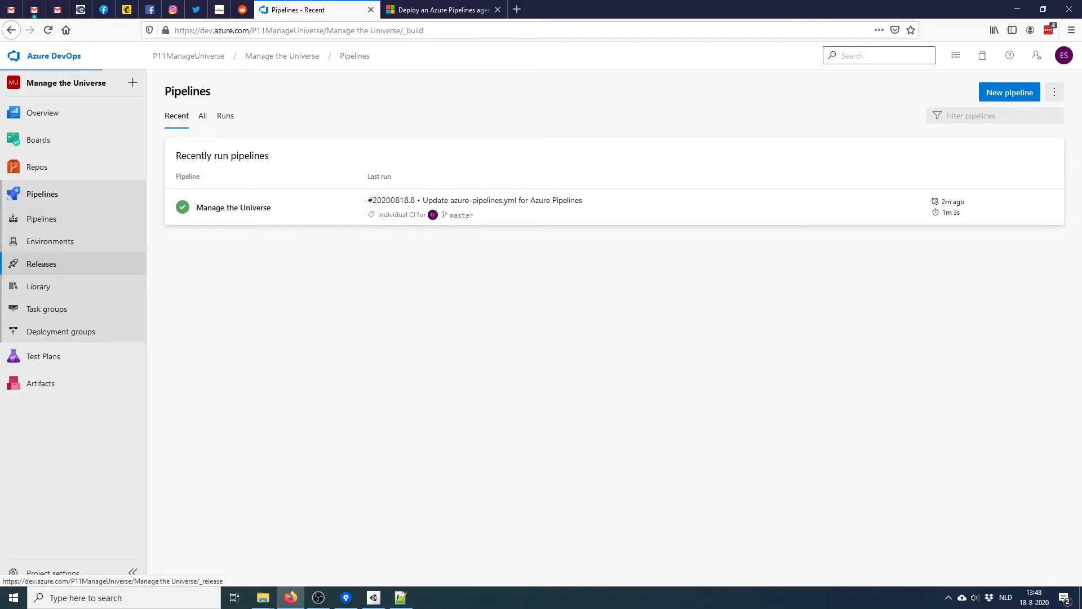
left_click(614, 330)
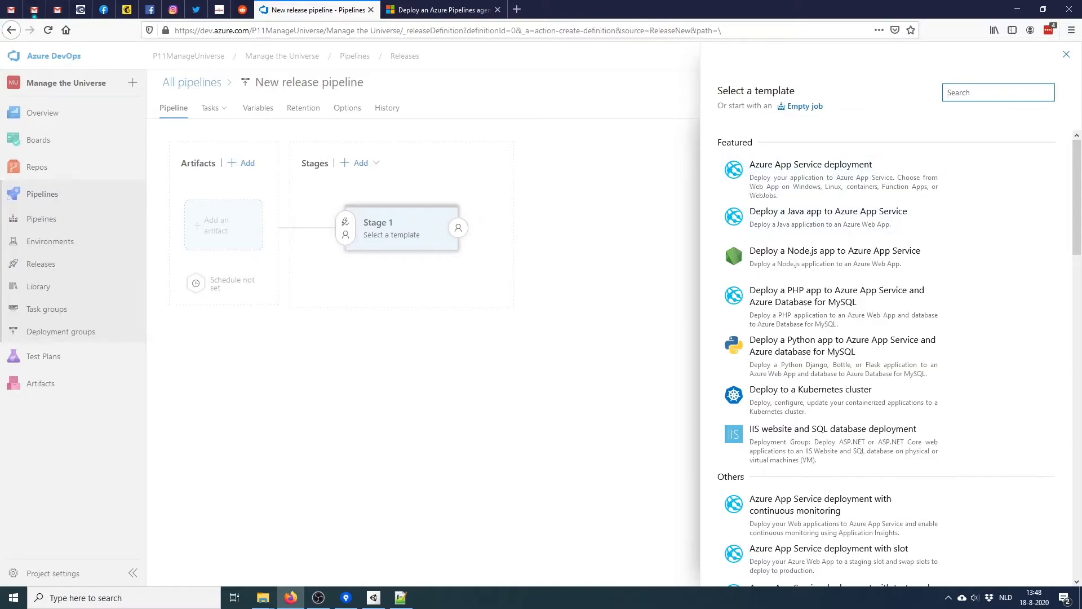
type("emp")
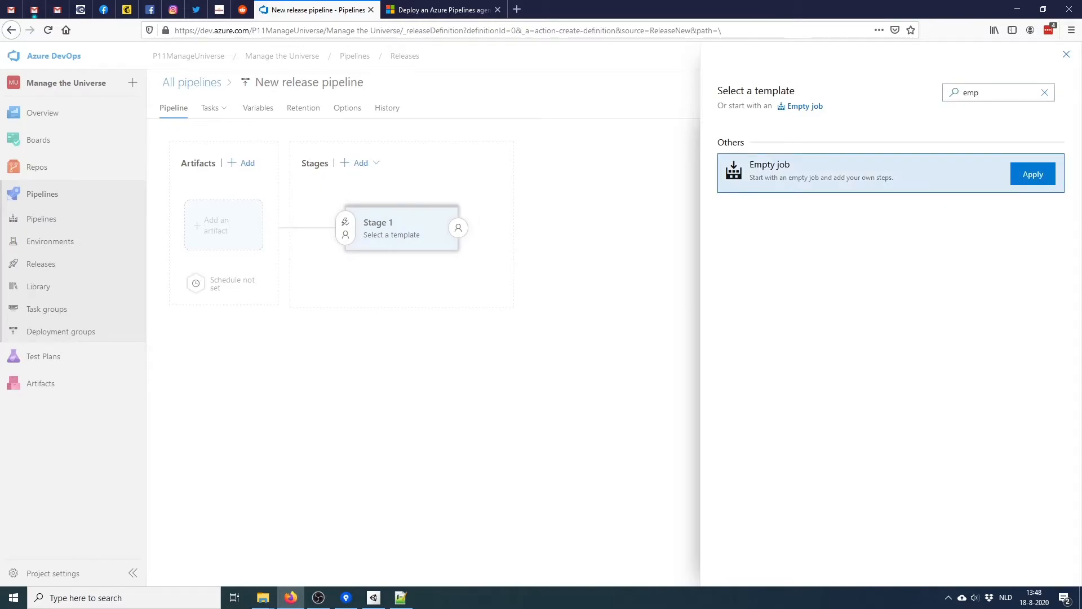
left_click(1032, 174)
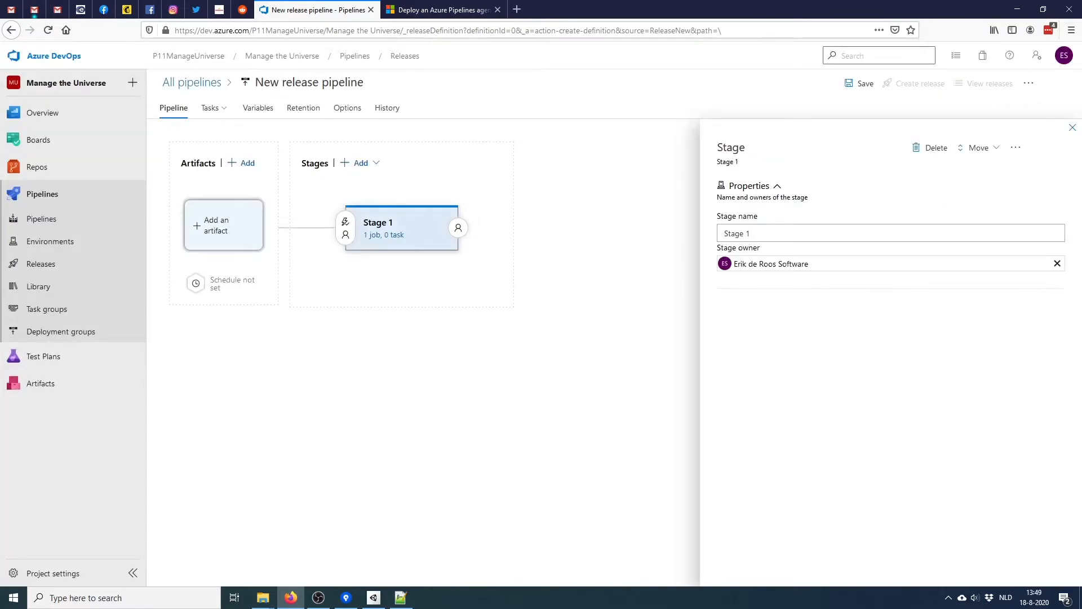
Add the _Manage the Universe build as the artifact, with Latest as the default version
left_click(223, 225)
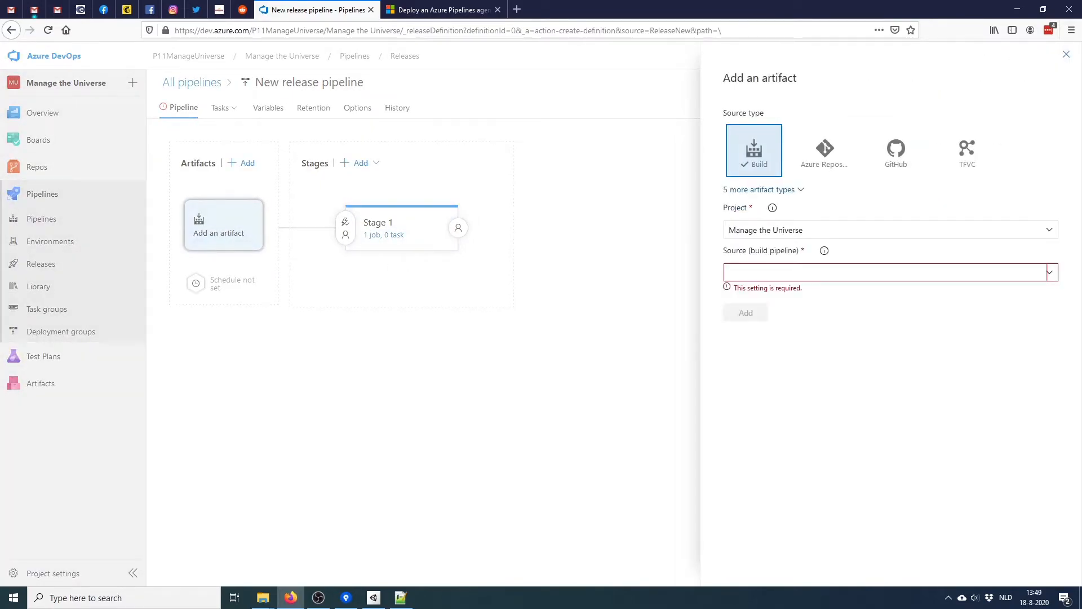
left_click(890, 272)
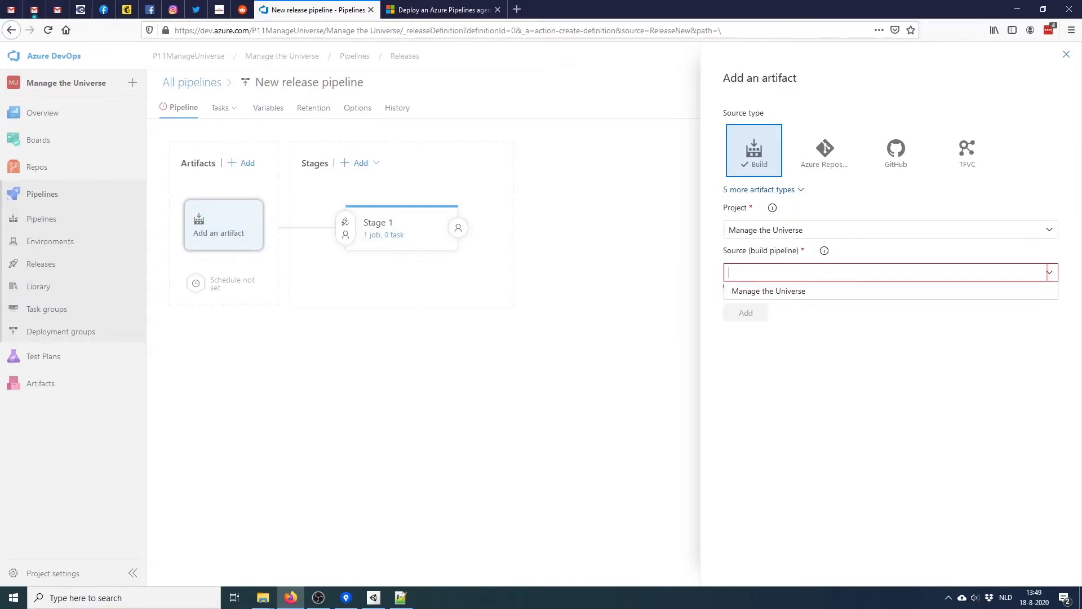
left_click(891, 291)
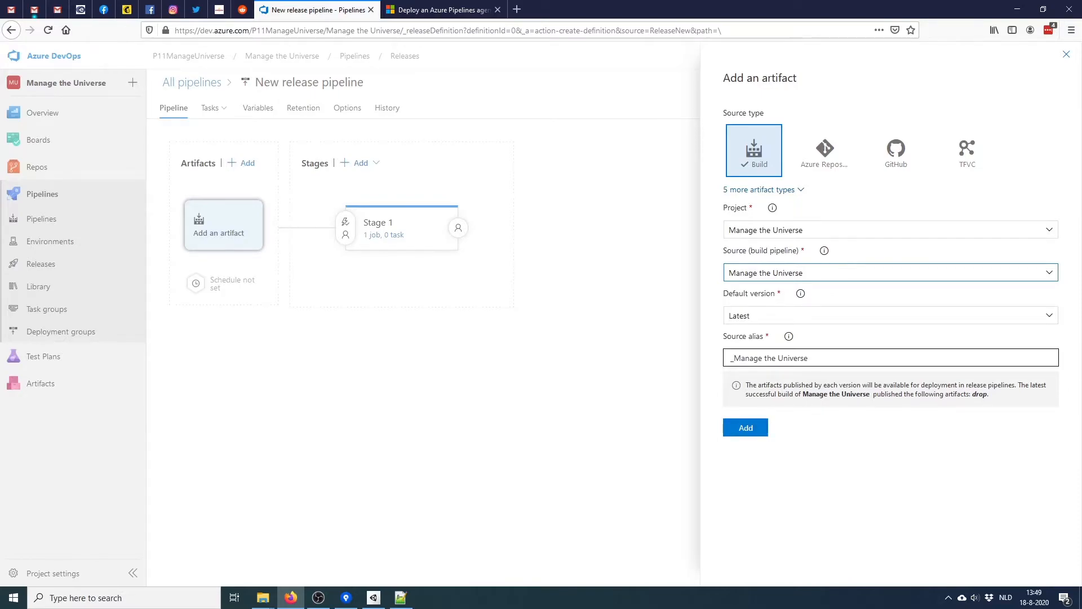
left_click(891, 316)
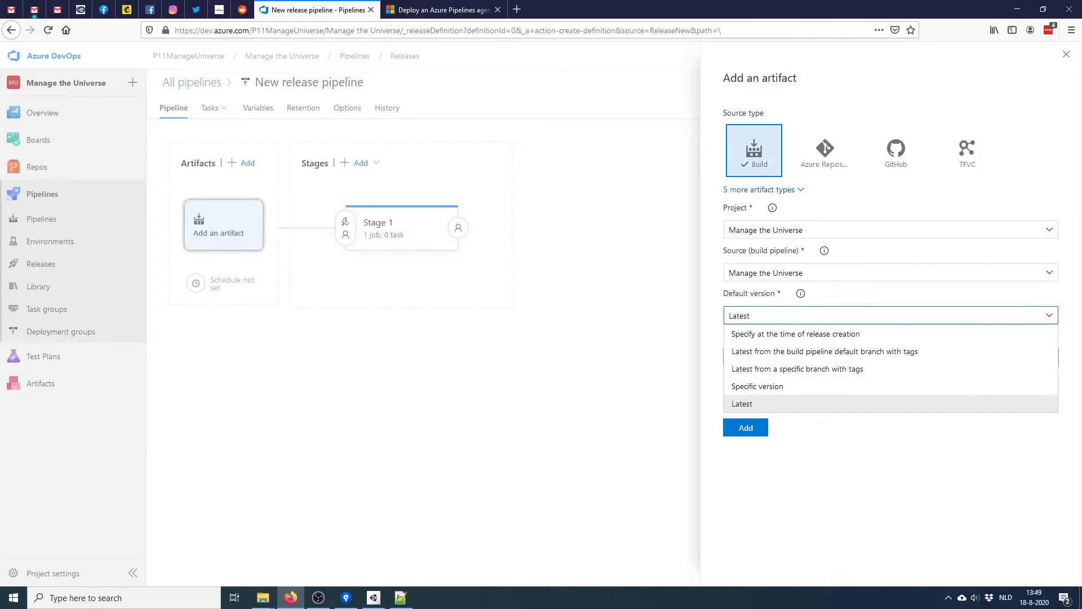
left_click(890, 474)
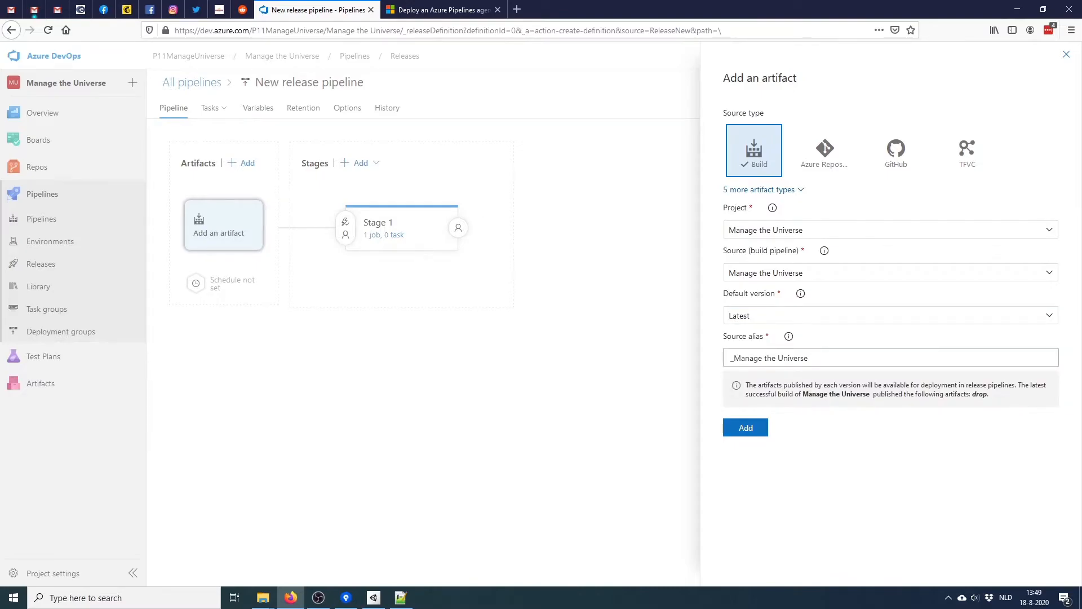
left_click(745, 428)
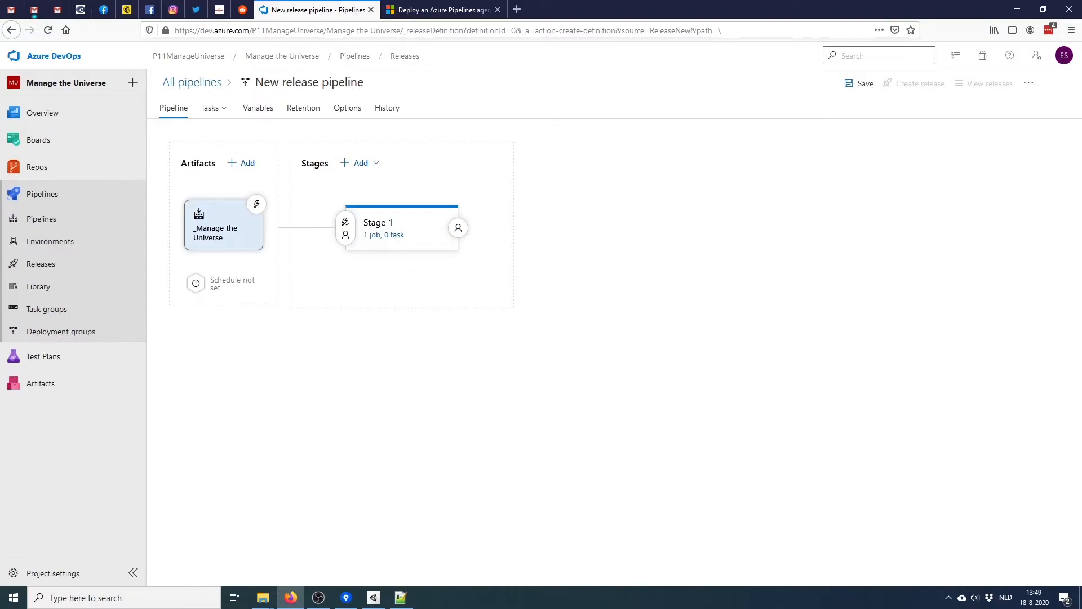
Enable the artifact's continuous deployment trigger with a branch filter for master
left_click(256, 204)
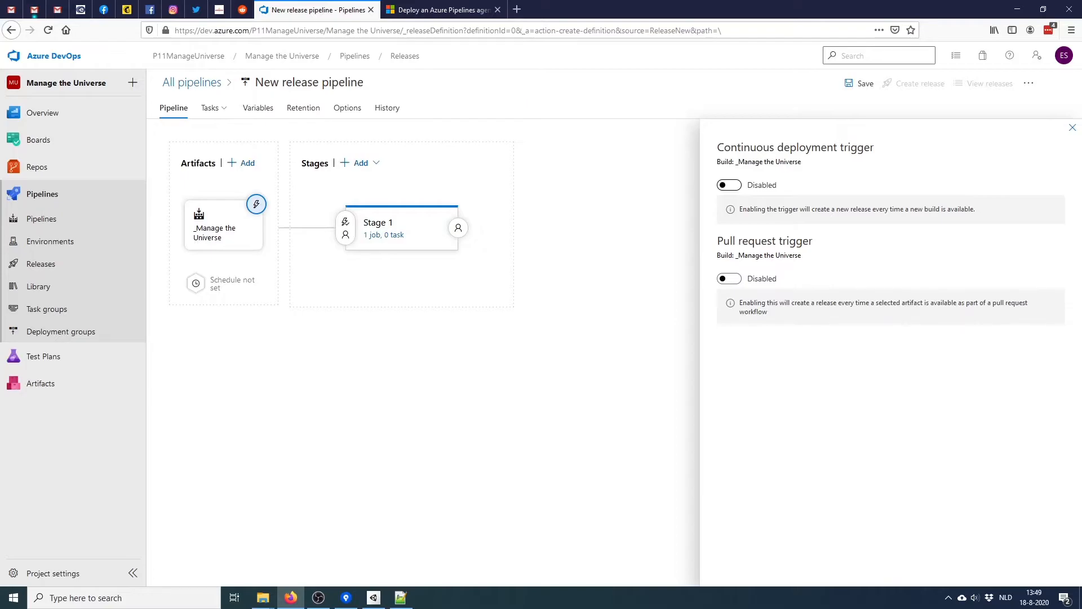
left_click(729, 185)
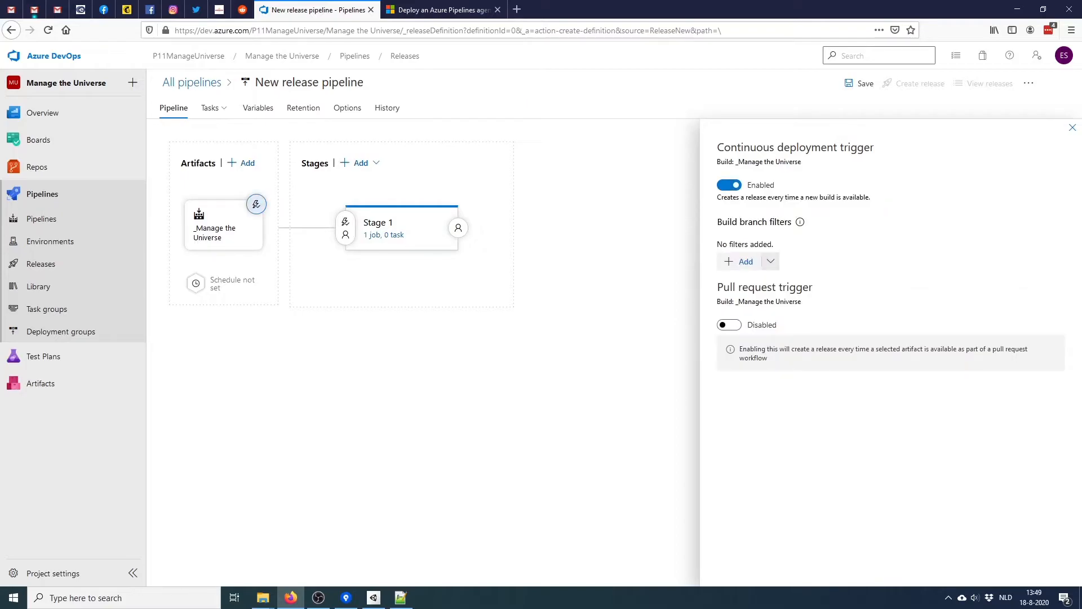
left_click(770, 261)
left_click(744, 284)
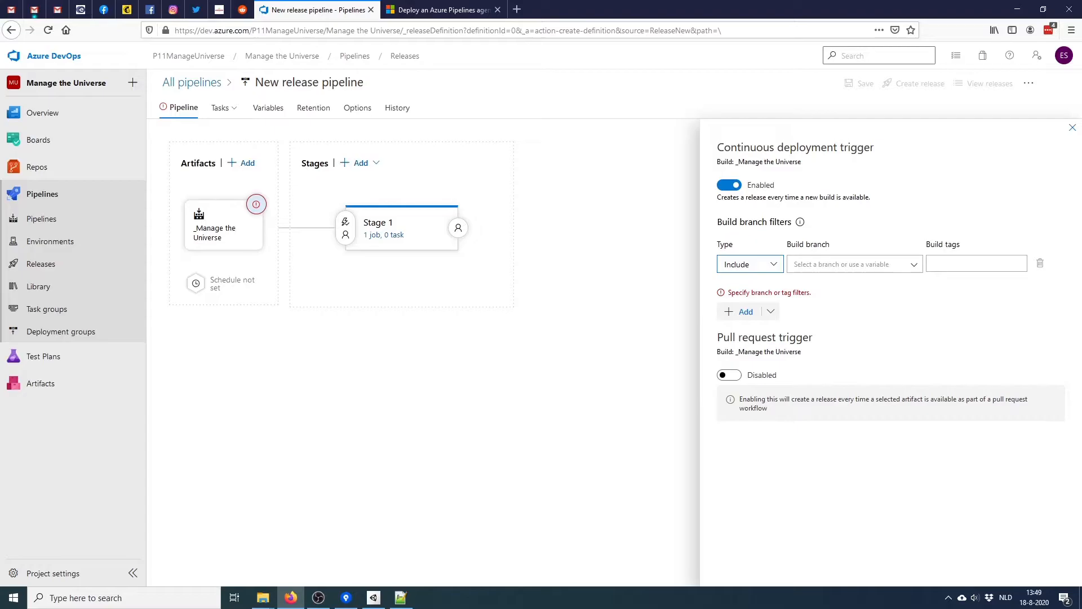
left_click(914, 265)
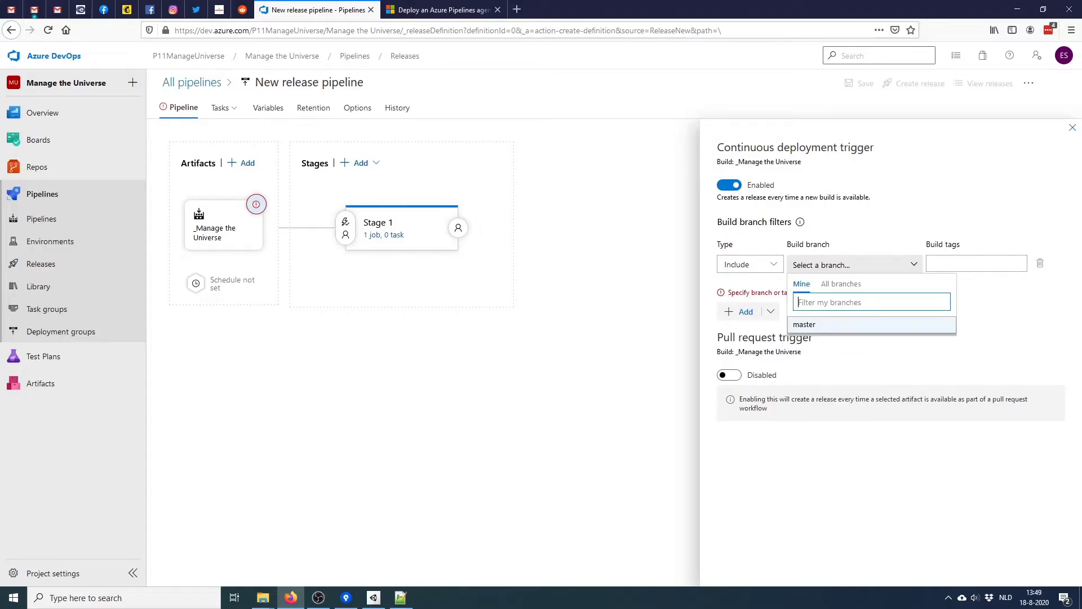
left_click(846, 324)
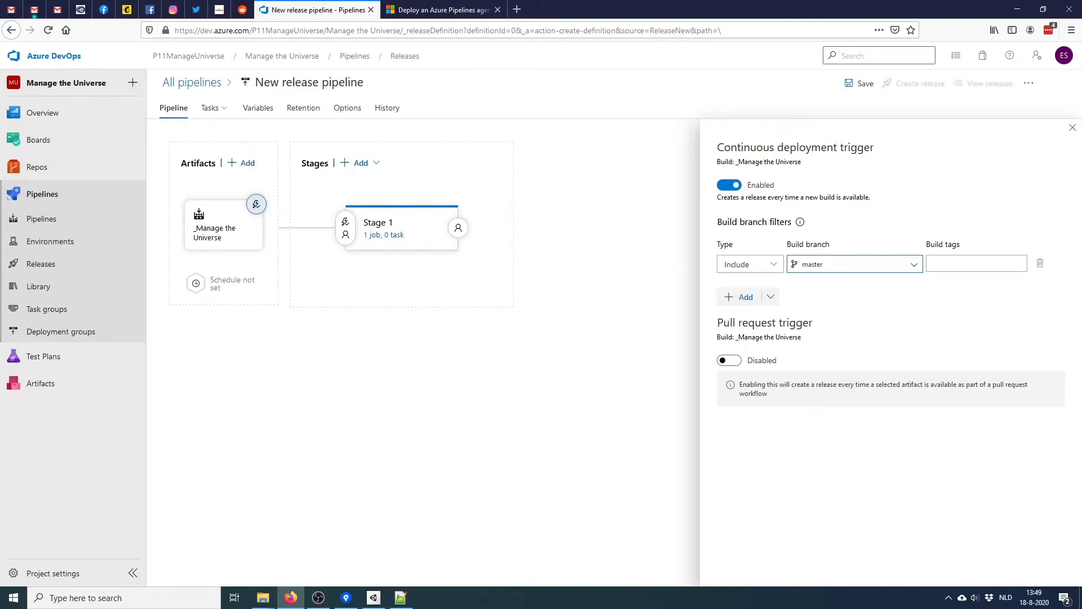
left_click(1073, 128)
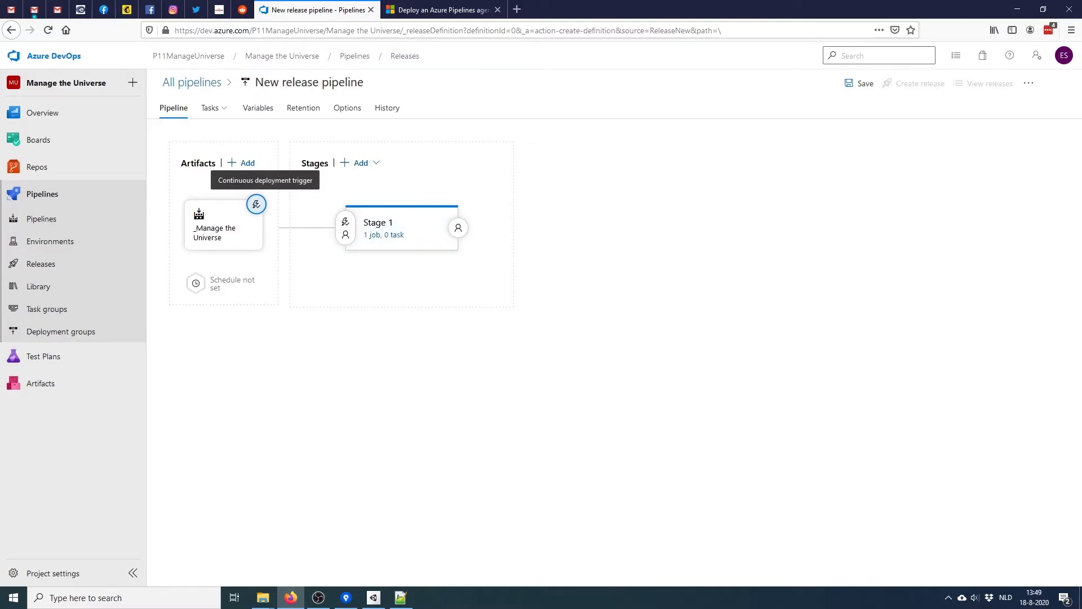
Rename Stage 1 to PC Release
left_click(389, 225)
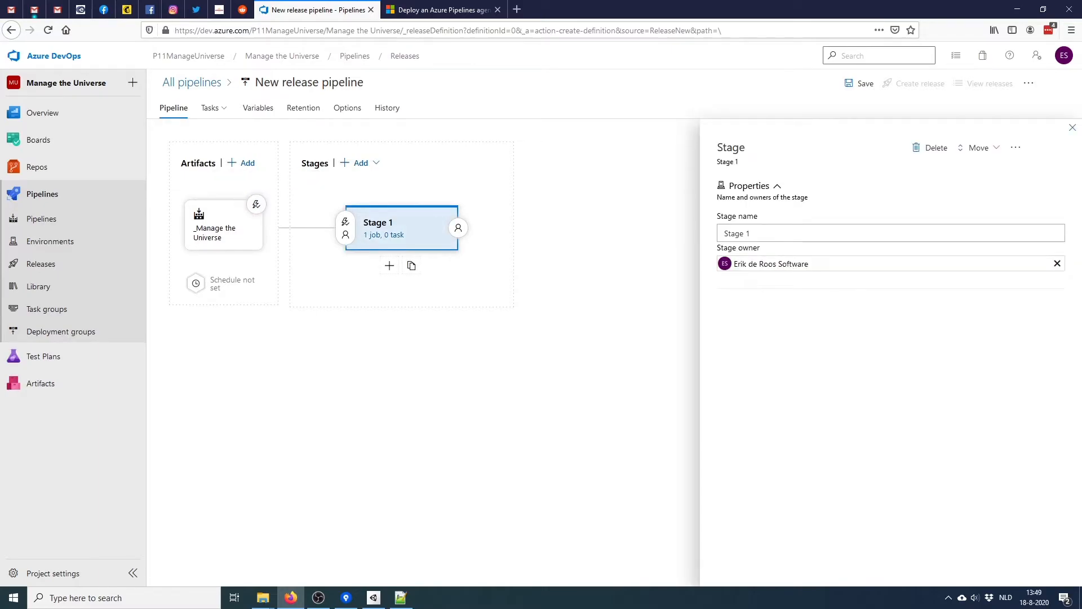
left_click_drag(784, 233, 722, 233)
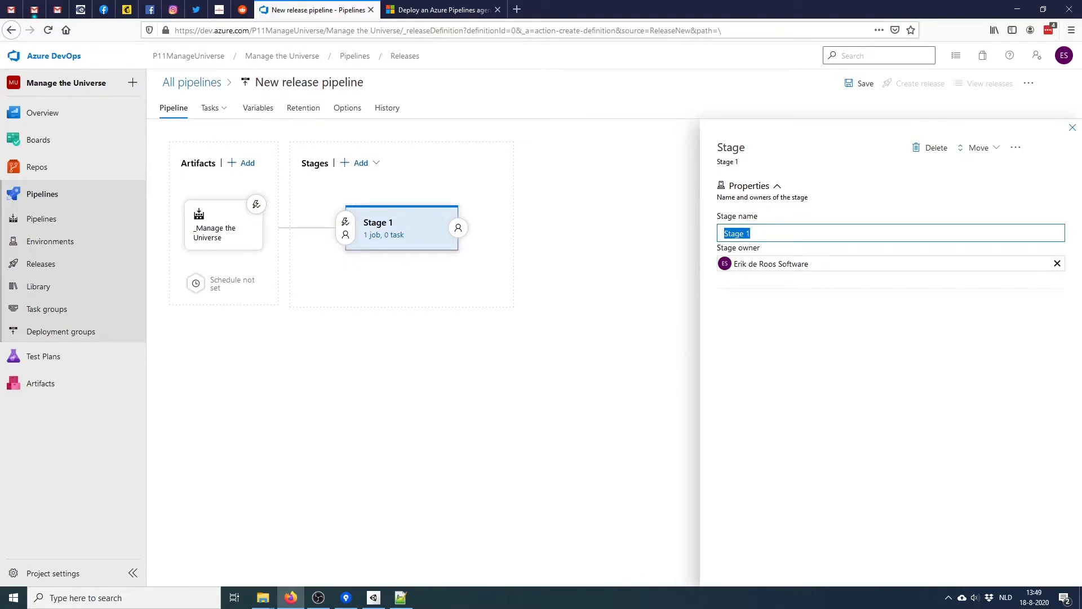
type("Upload")
key("Tab")
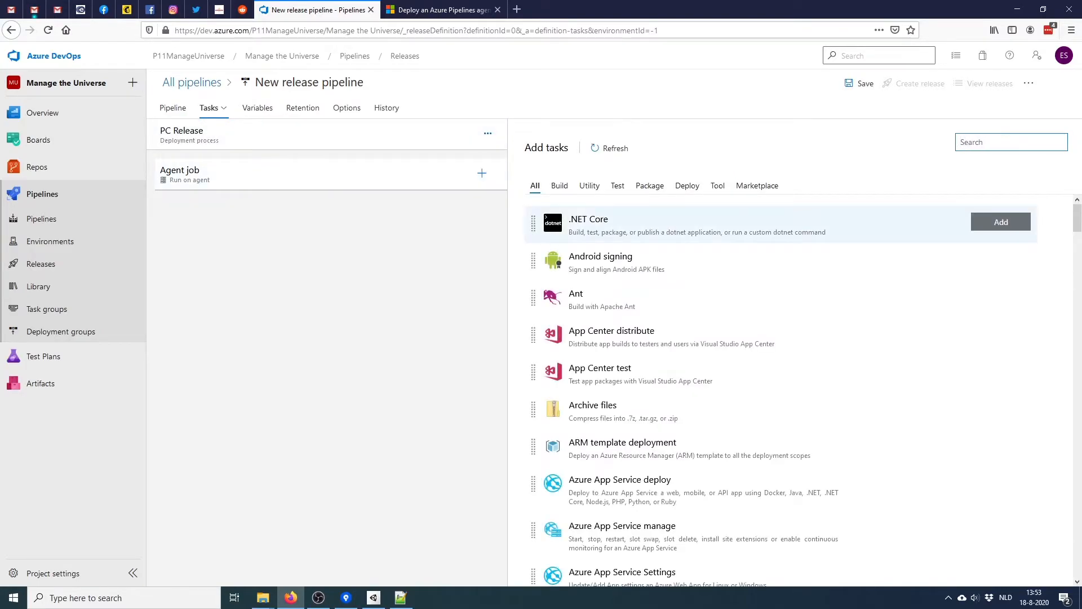
Find the Azure file copy task by searching 'blob' and add it to the agent job
type("blob")
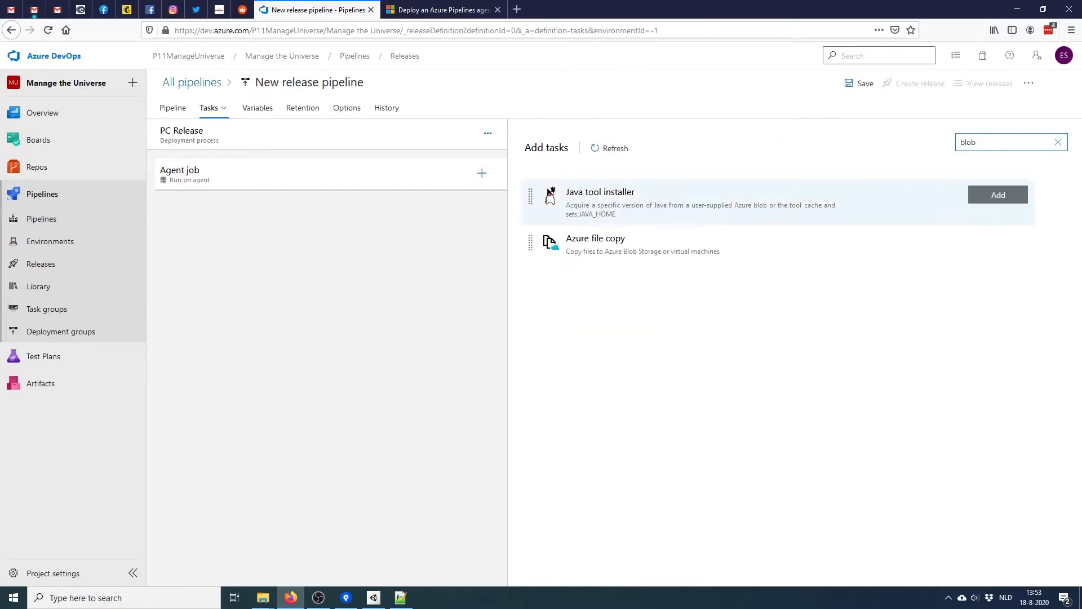
left_click(699, 244)
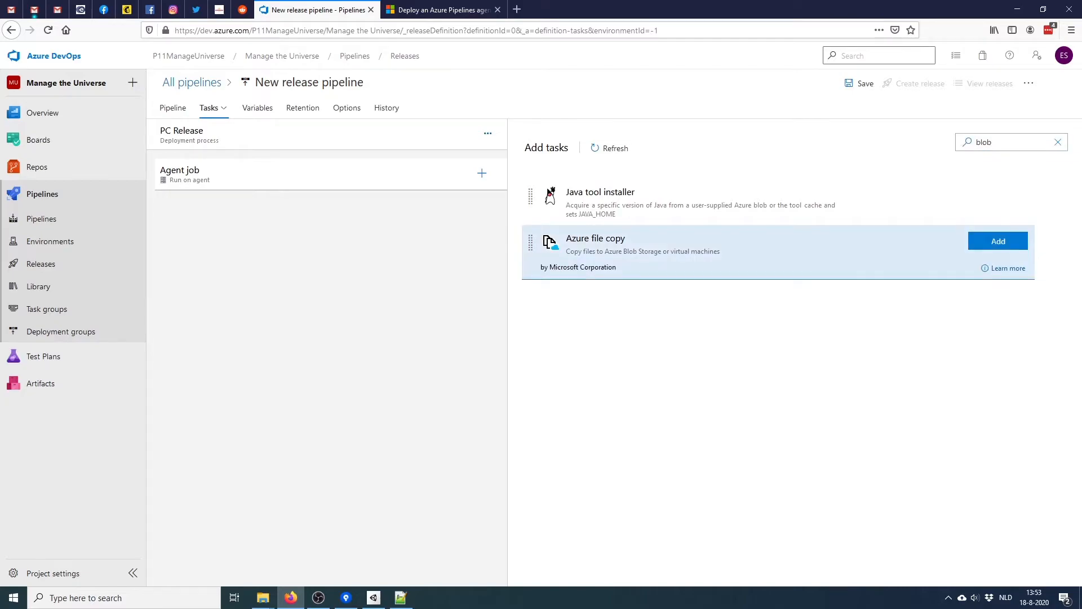
left_click(998, 242)
left_click(327, 206)
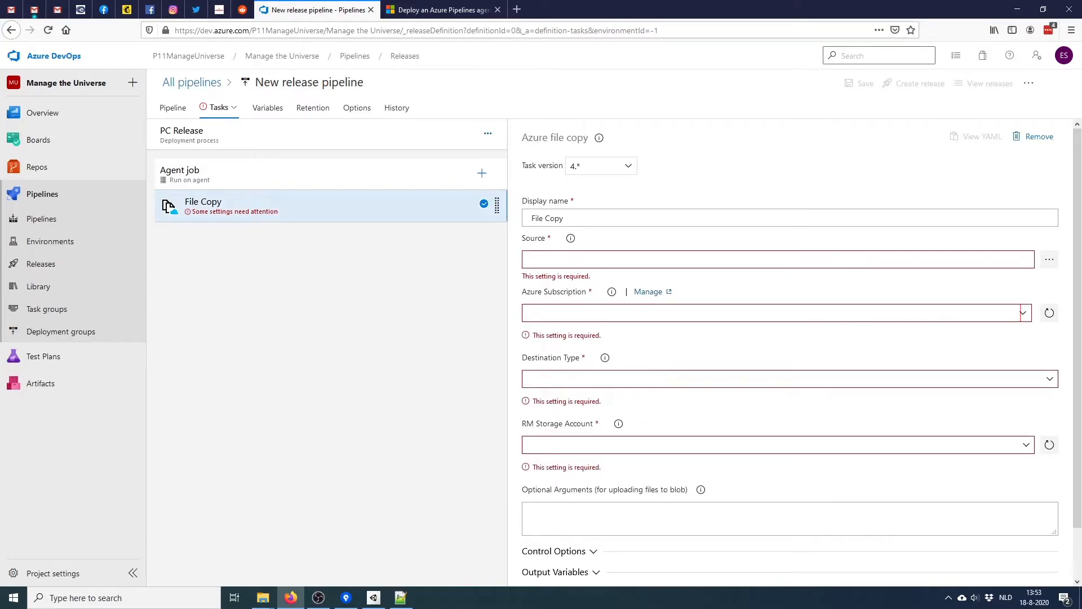
Set the source to drop/ManageTheUniverse.exe and the Azure subscription to Betalen naar gebruik
left_click(771, 313)
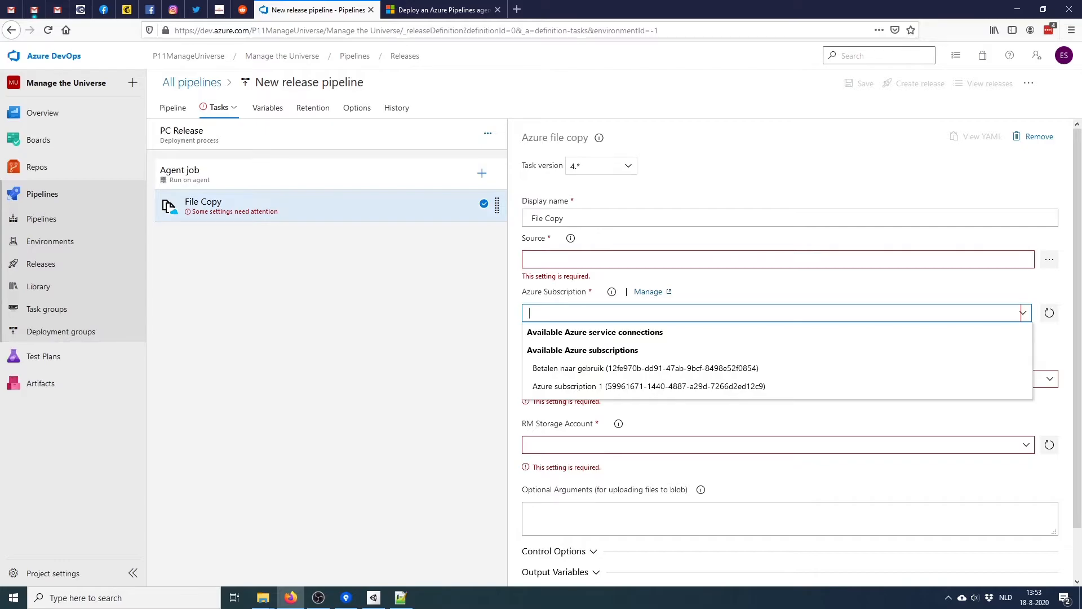
key("Escape")
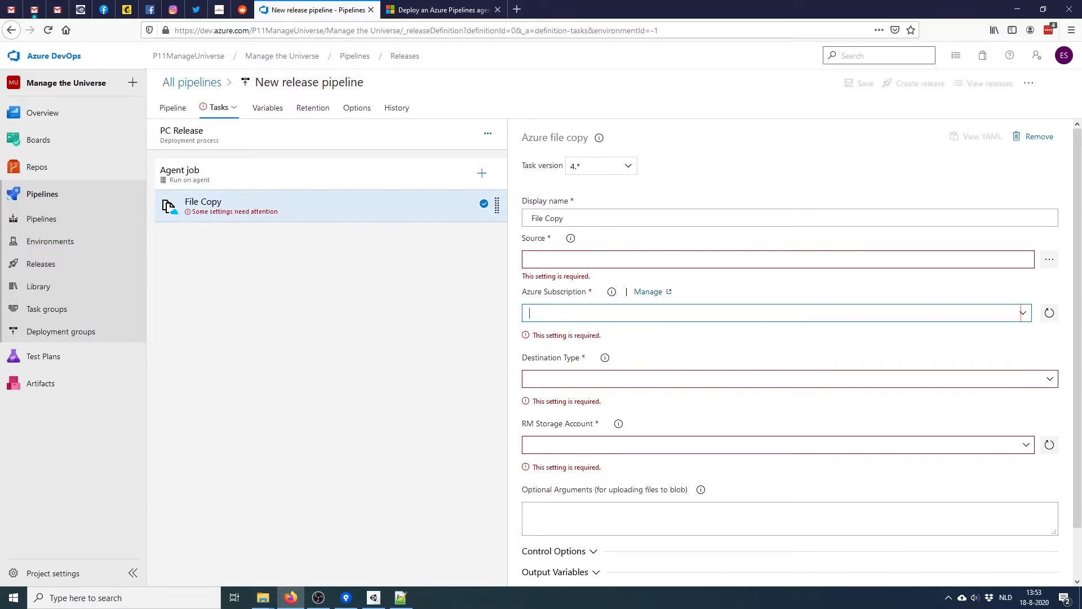
left_click(1049, 259)
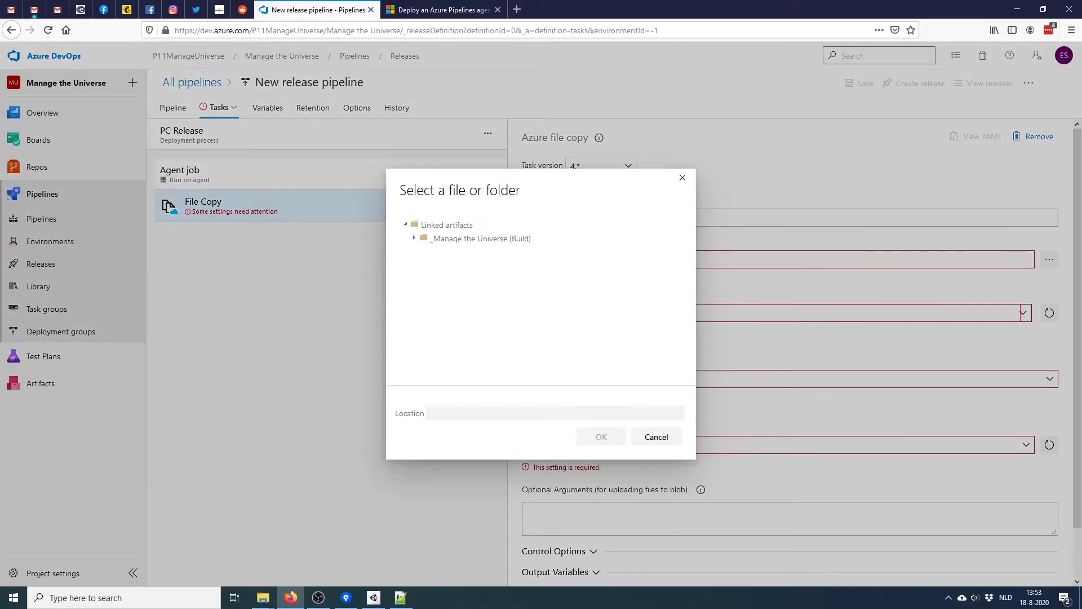
left_click(414, 238)
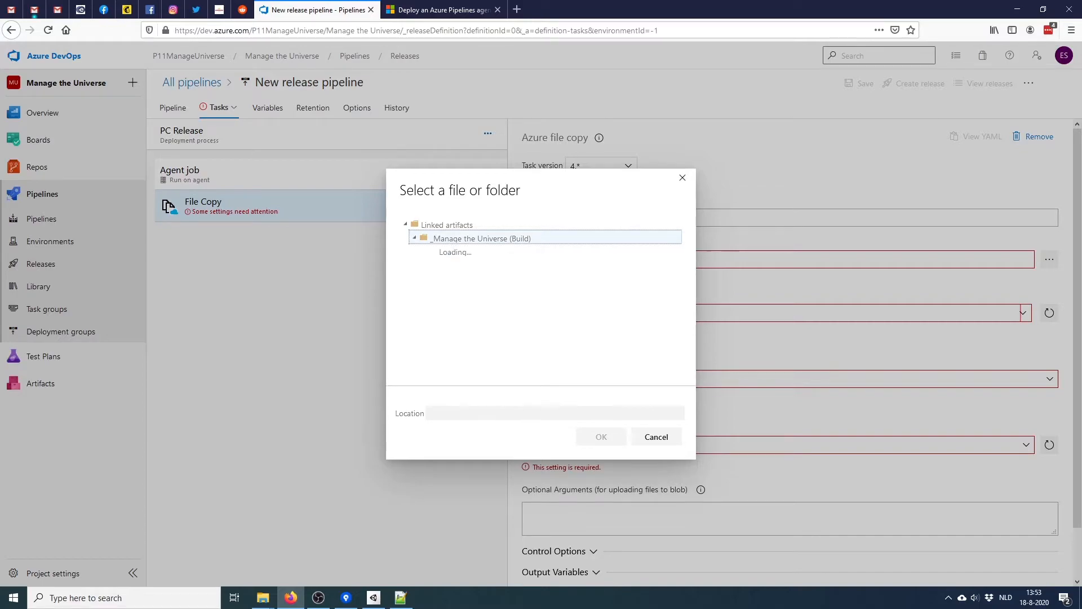
left_click(447, 252)
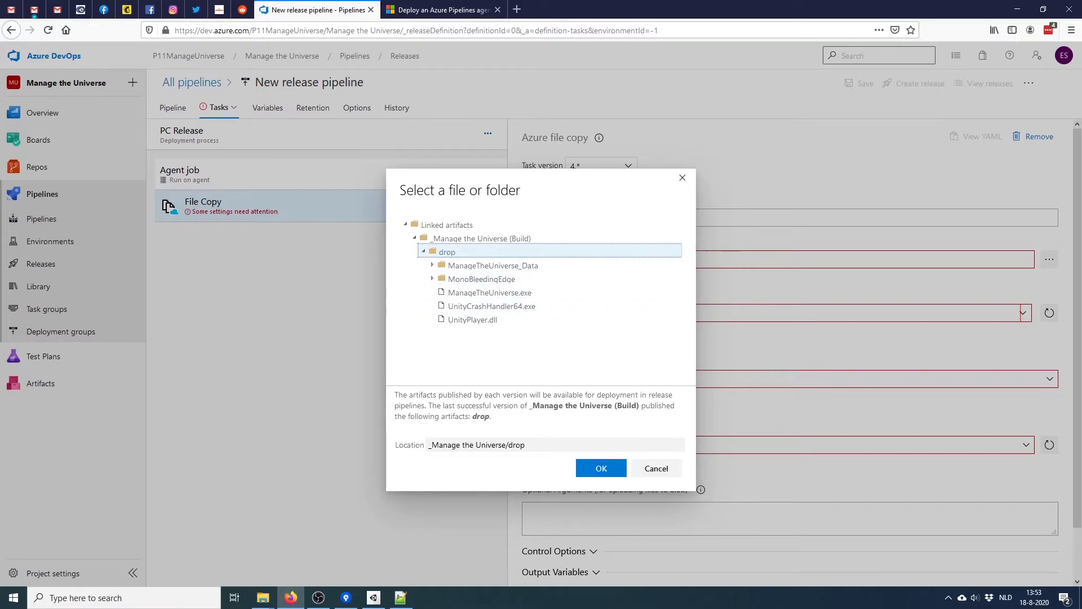
left_click(490, 292)
left_click(601, 468)
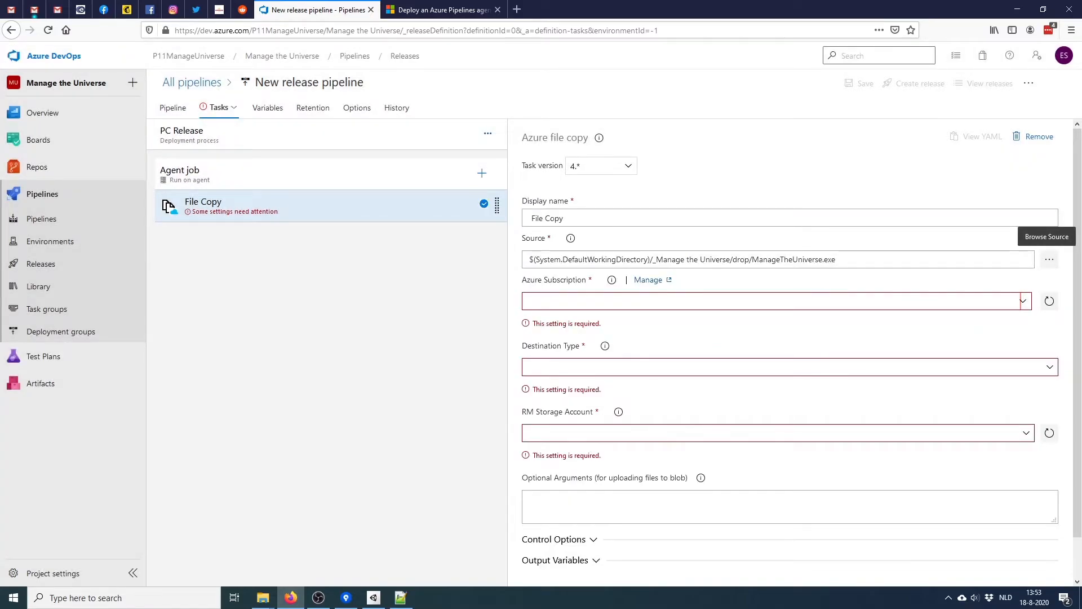
scroll(1050, 260, "down", 1)
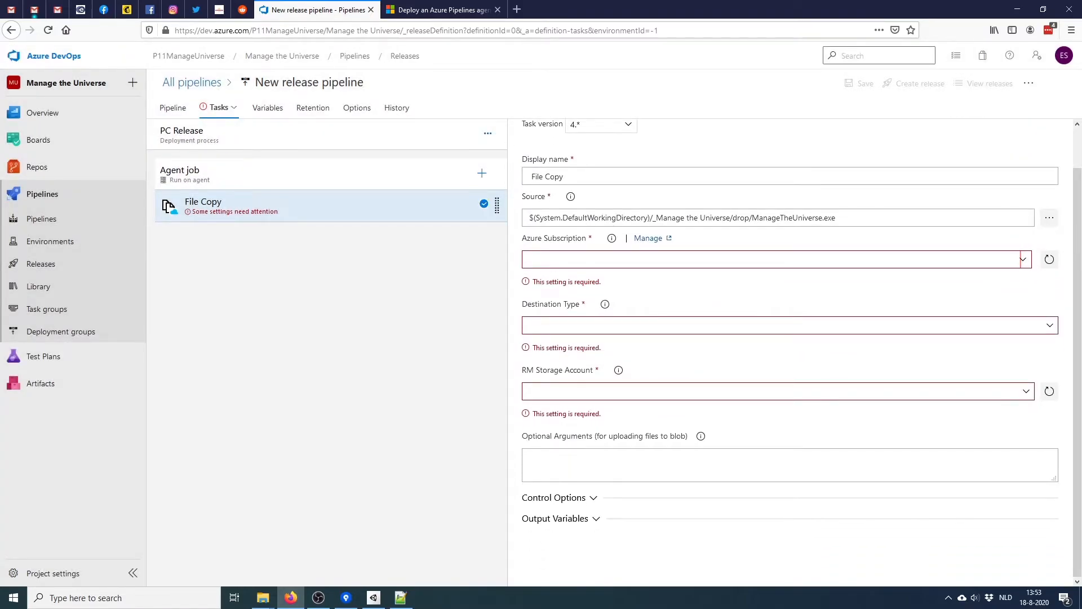
left_click(1023, 259)
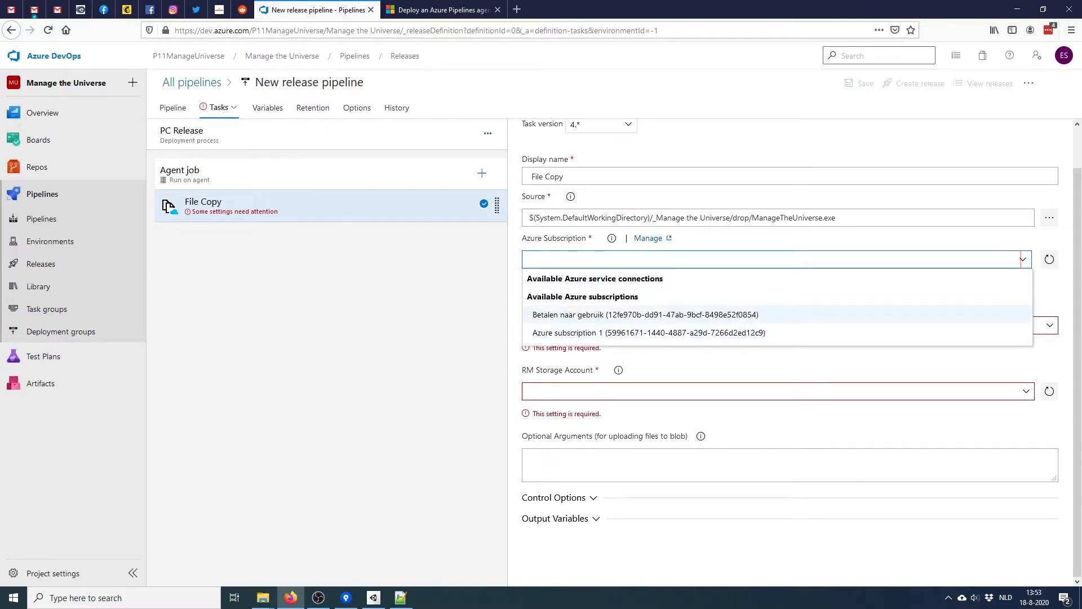
left_click(645, 314)
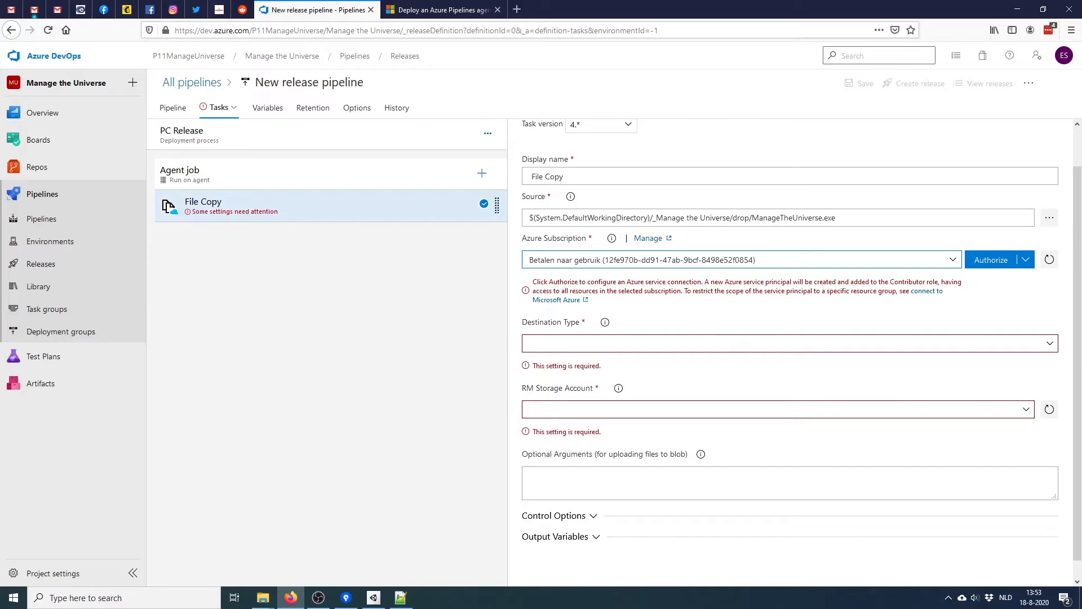
Open the Azure portal in a new browser tab and dismiss the Advisor popup
left_click(517, 9)
type("az")
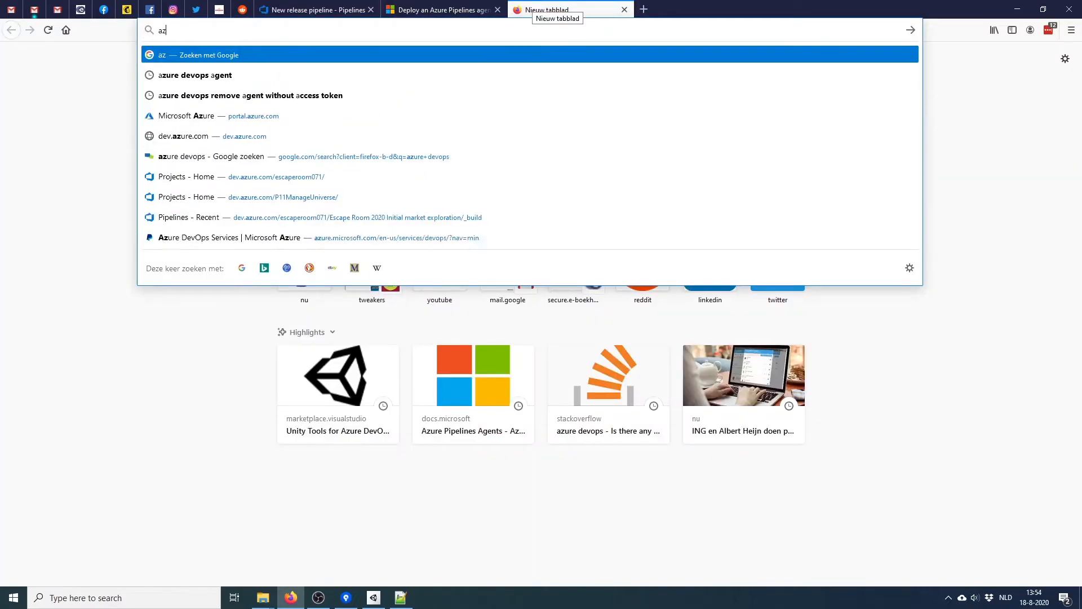
type("ure")
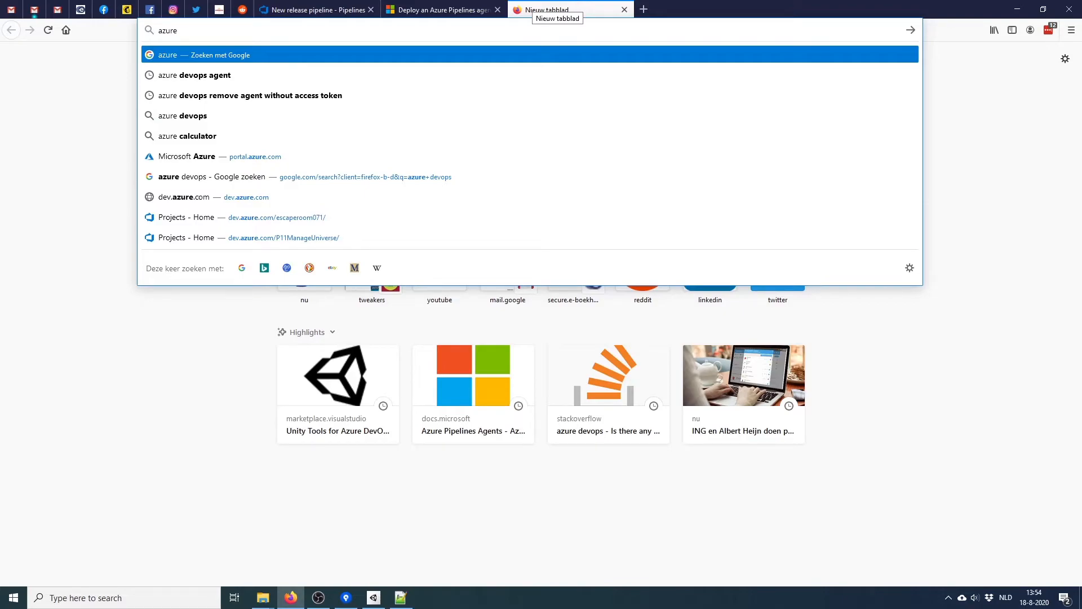
key("ctrl+a")
type("port")
key("Return")
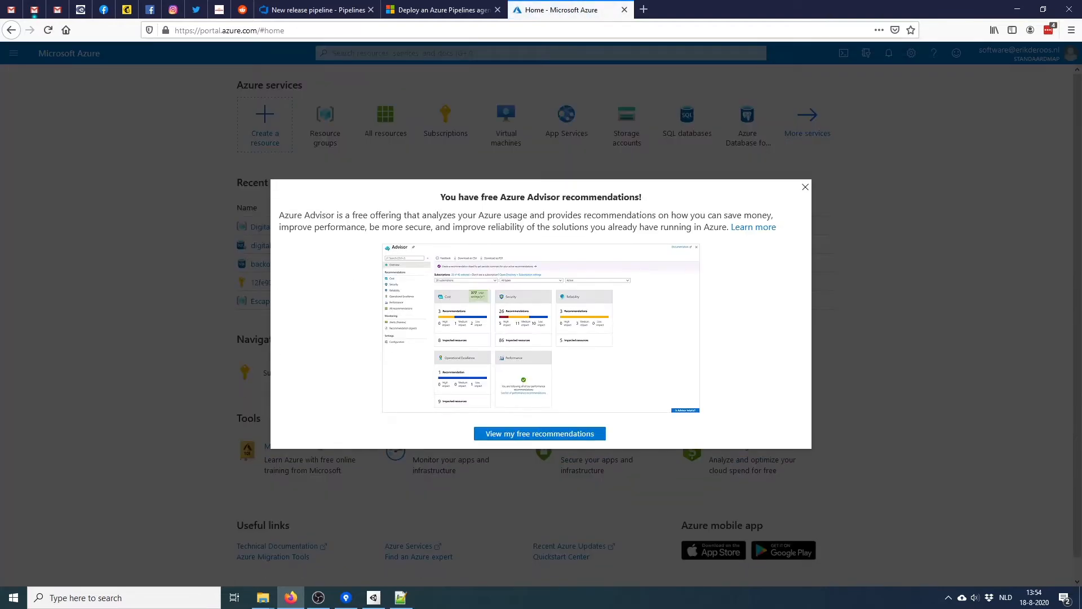
key("Escape")
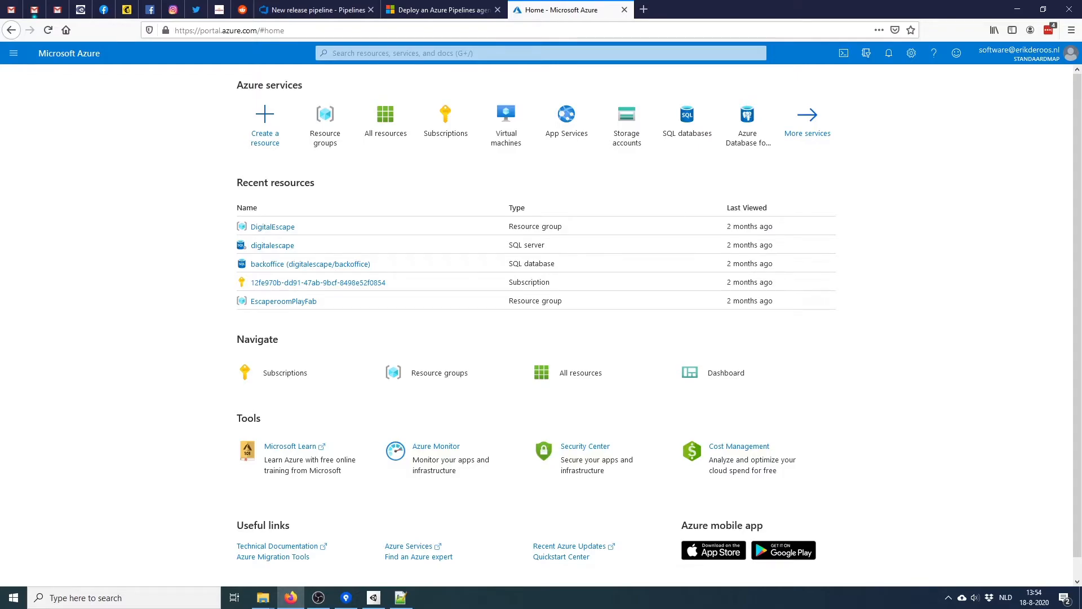
left_click(1019, 53)
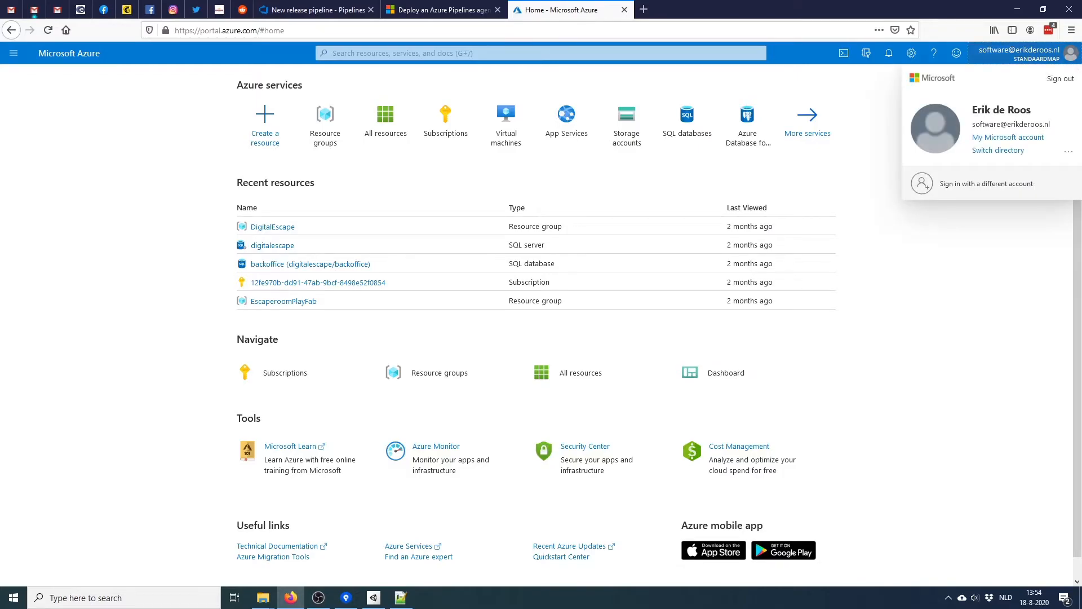
Under Create a resource, search 'blob' and open the Storage account offering
left_click(265, 125)
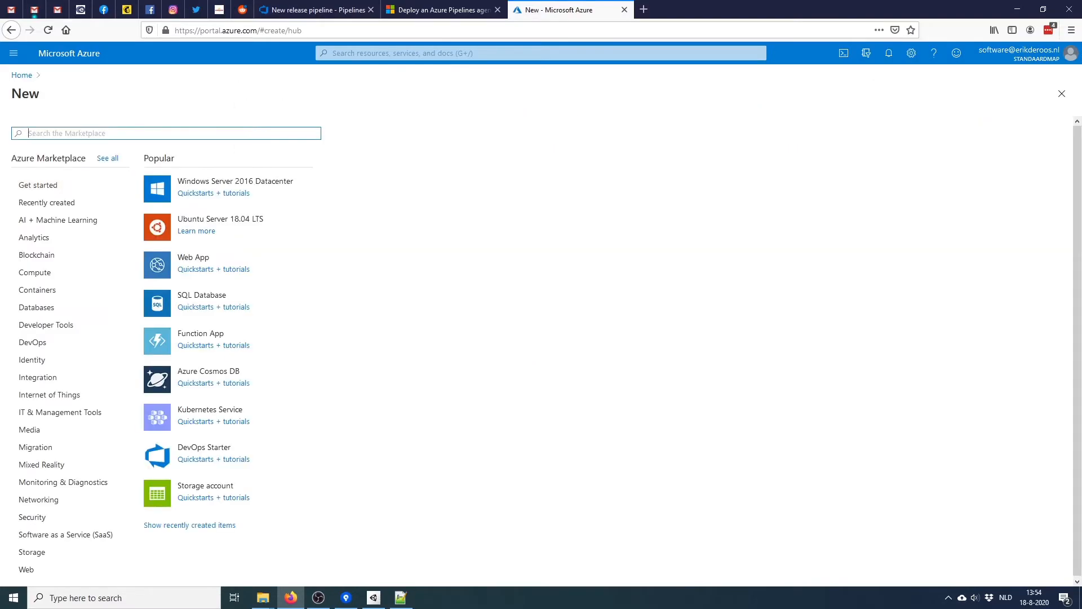
type("blob")
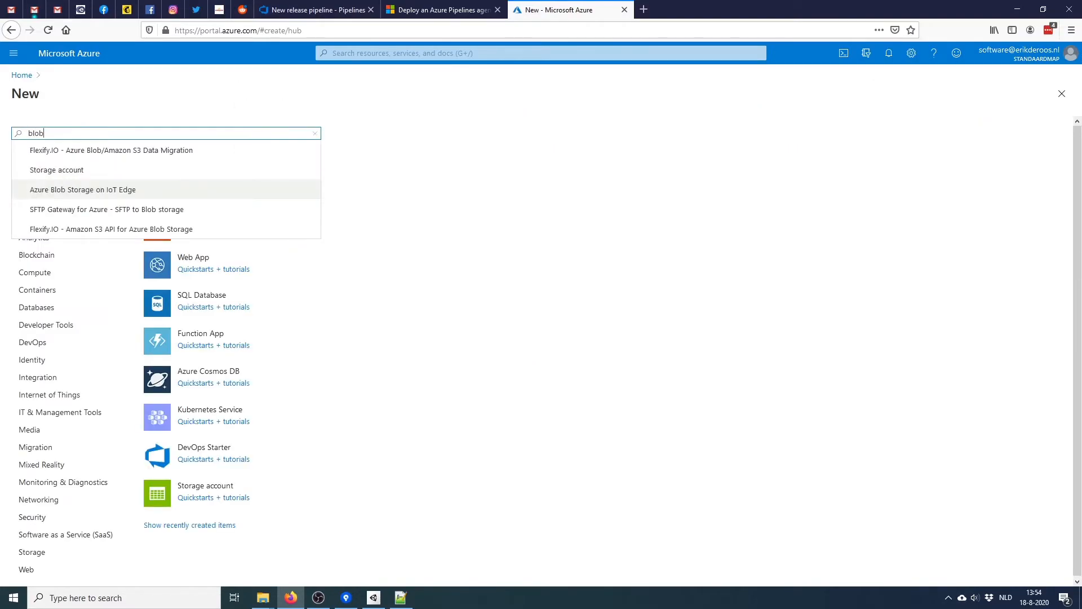
key("Up")
key("Return")
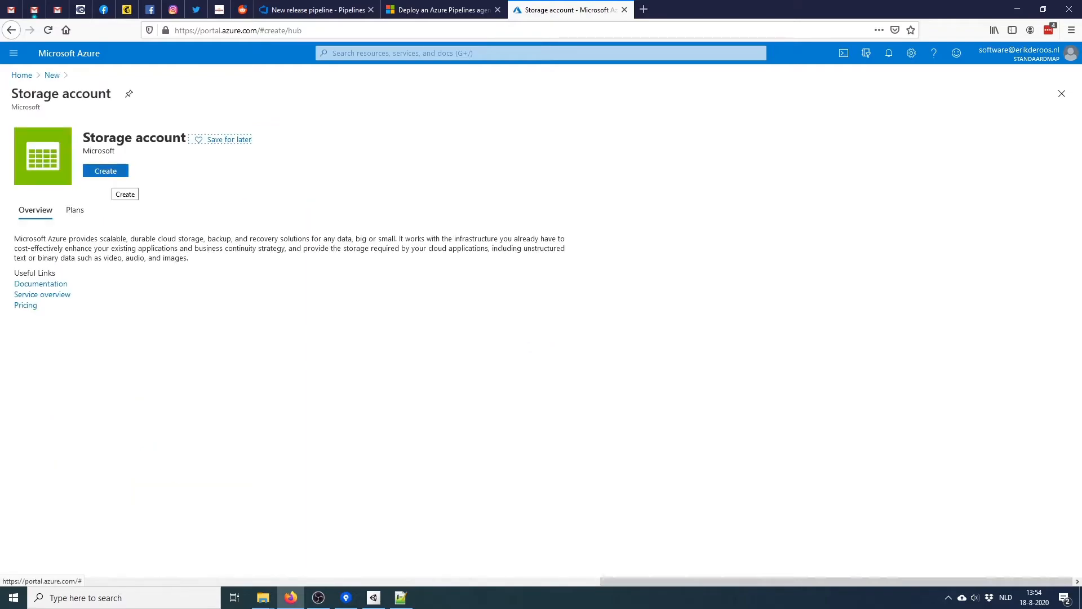
Create new resource group ManageTheUniverse_Alpha and name the storage account managetheuniverseaplha
left_click(112, 171)
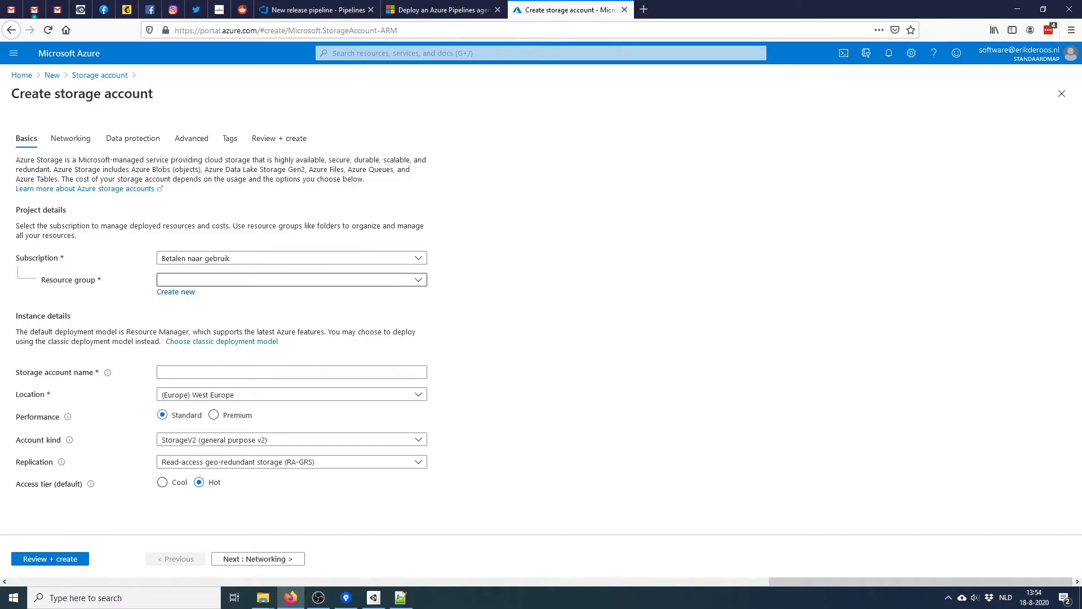
left_click(418, 280)
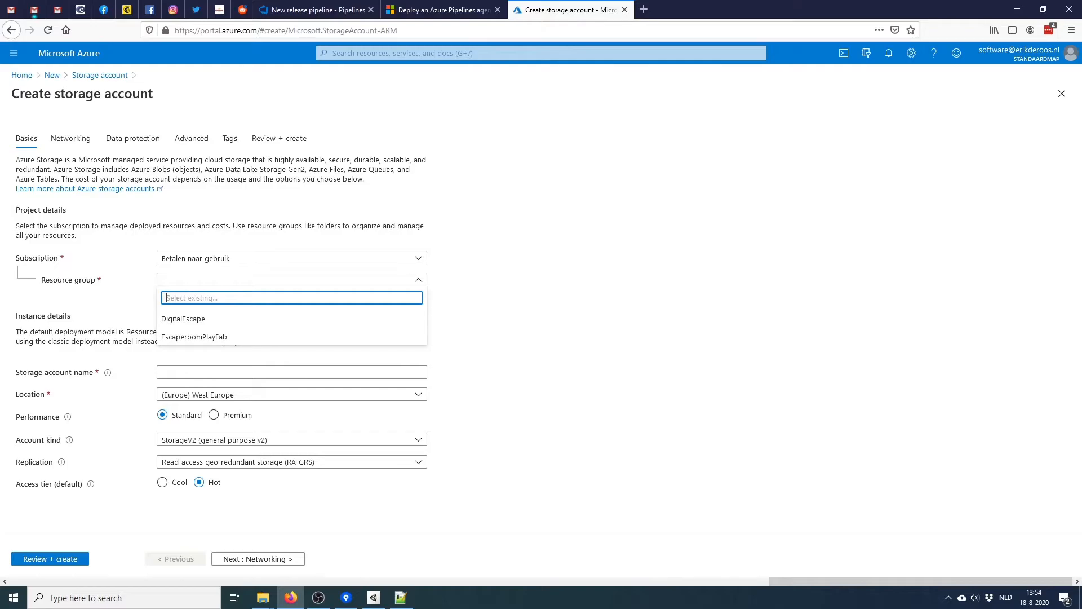
left_click(418, 279)
left_click(175, 292)
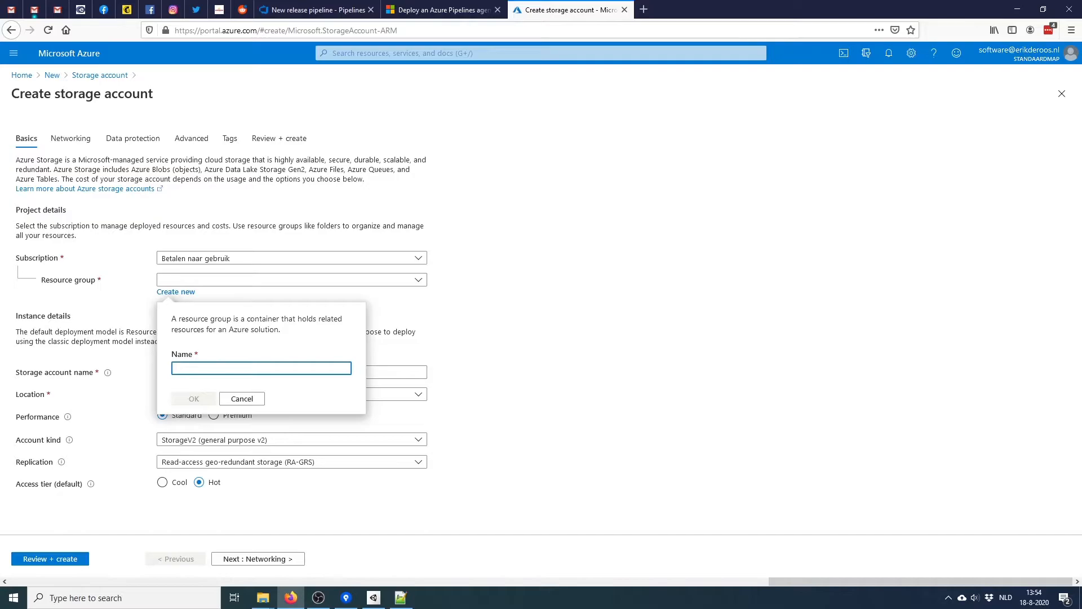
type("ManageT")
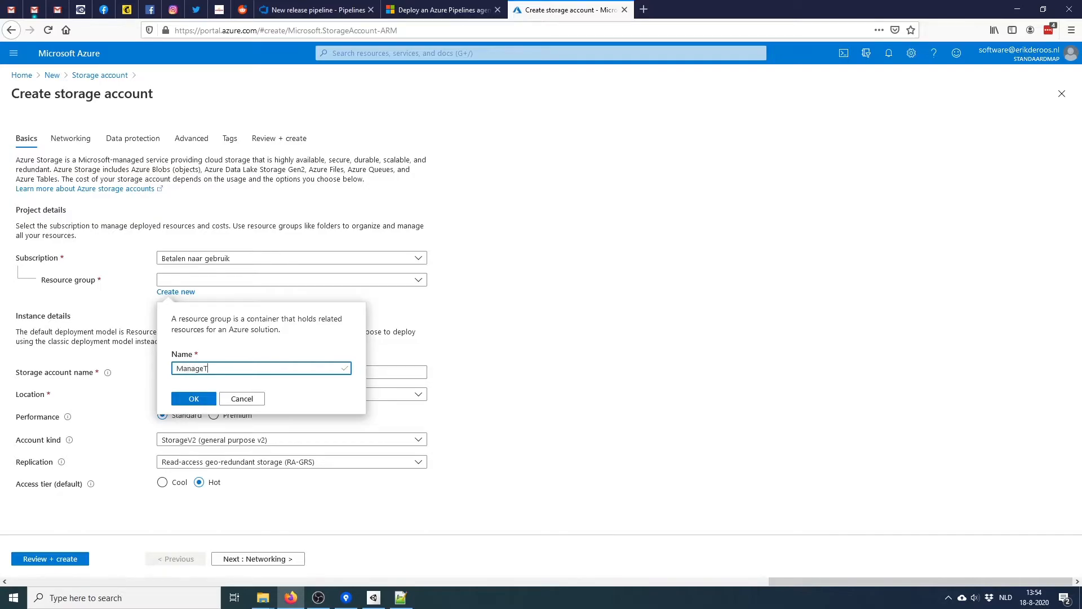
type("heUniverse")
type("A")
type("_Alpha")
key("Return")
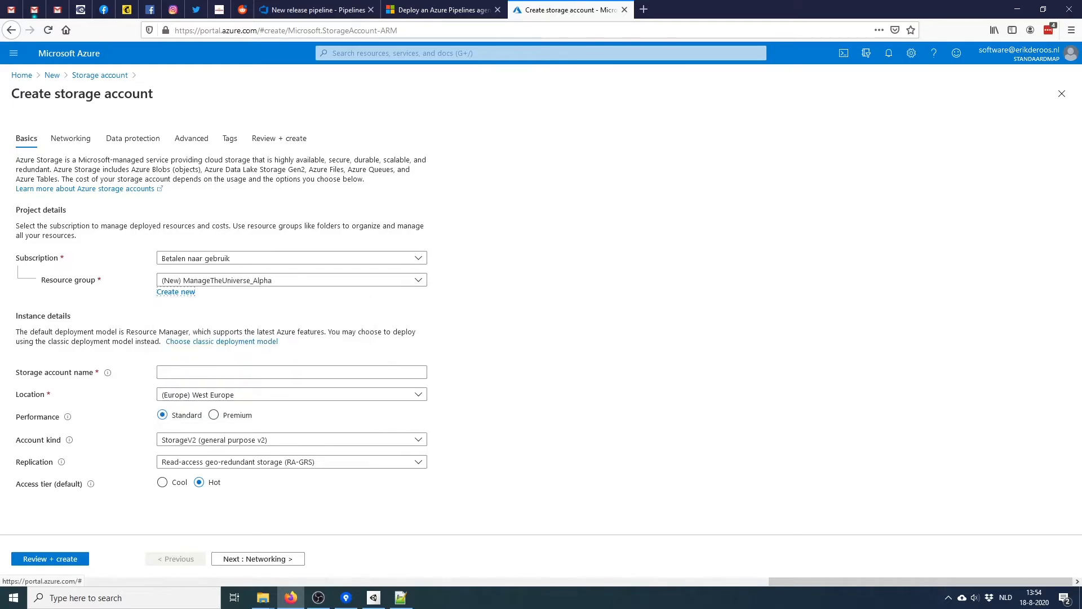
left_click(291, 372)
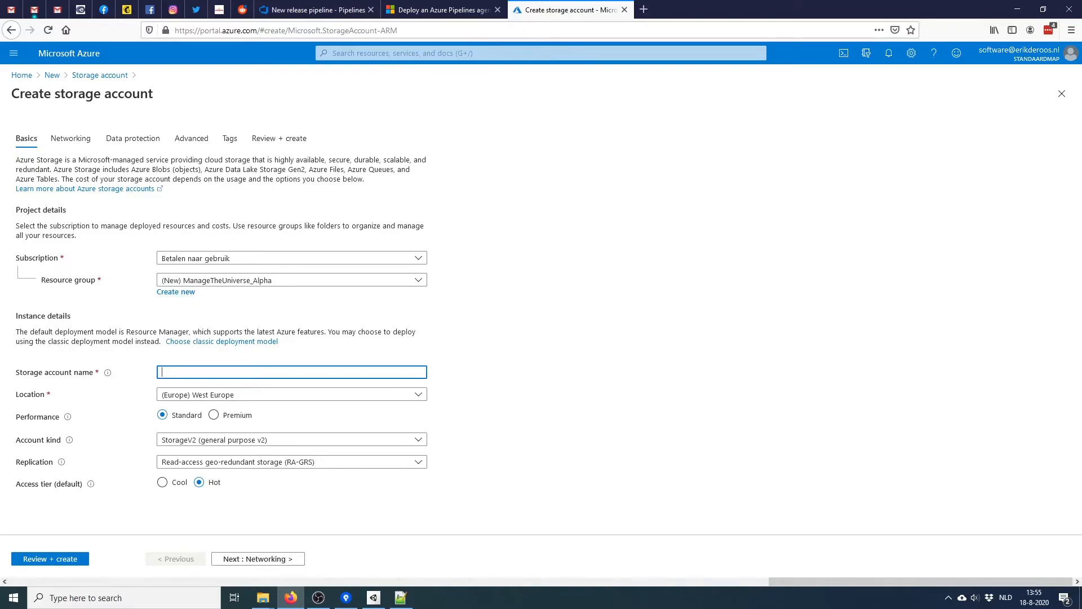
type("managetheuniverseaplha")
Try the BlobStorage account kind and set the access tier to Cool
left_click(291, 440)
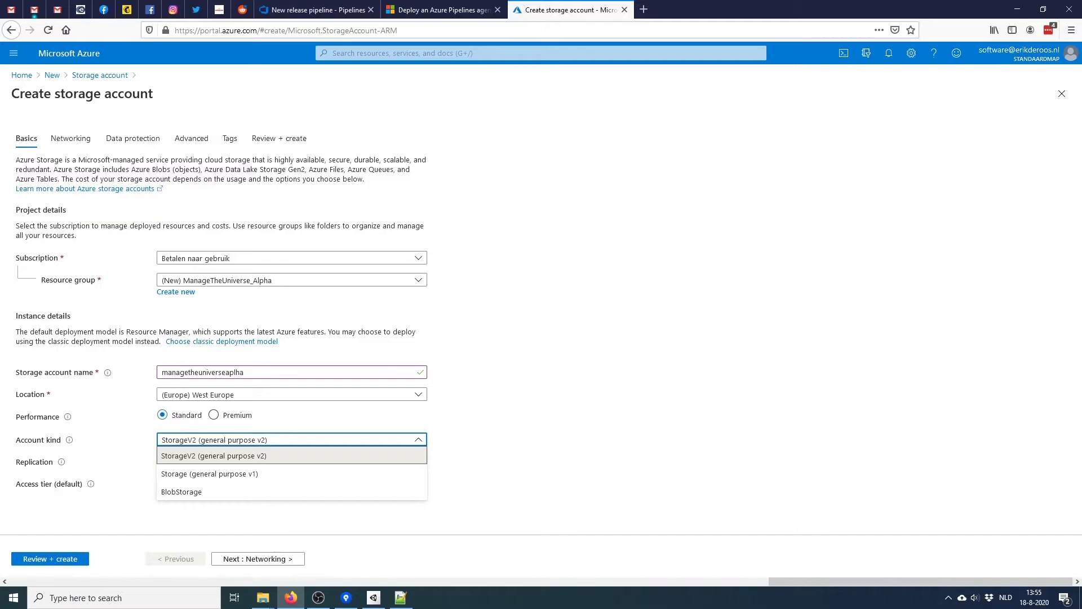
left_click(292, 455)
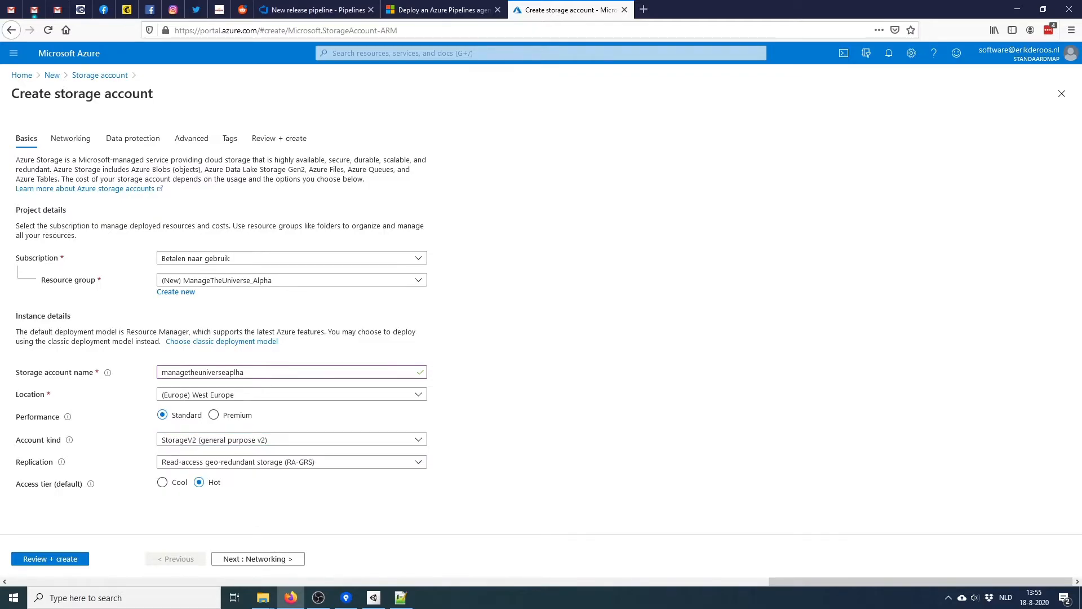
left_click(418, 461)
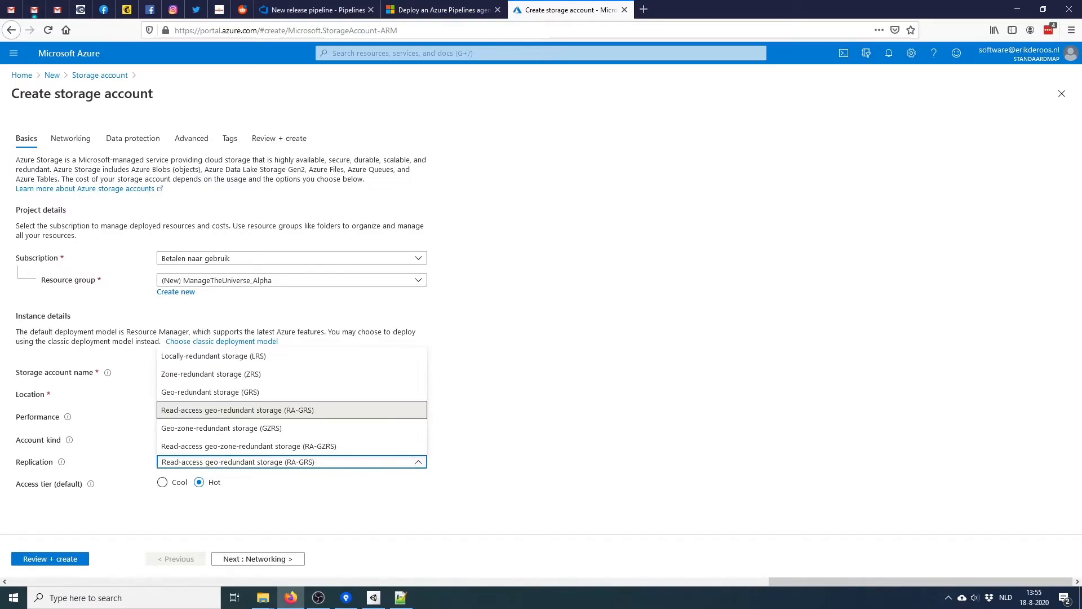
key("Escape")
left_click(418, 440)
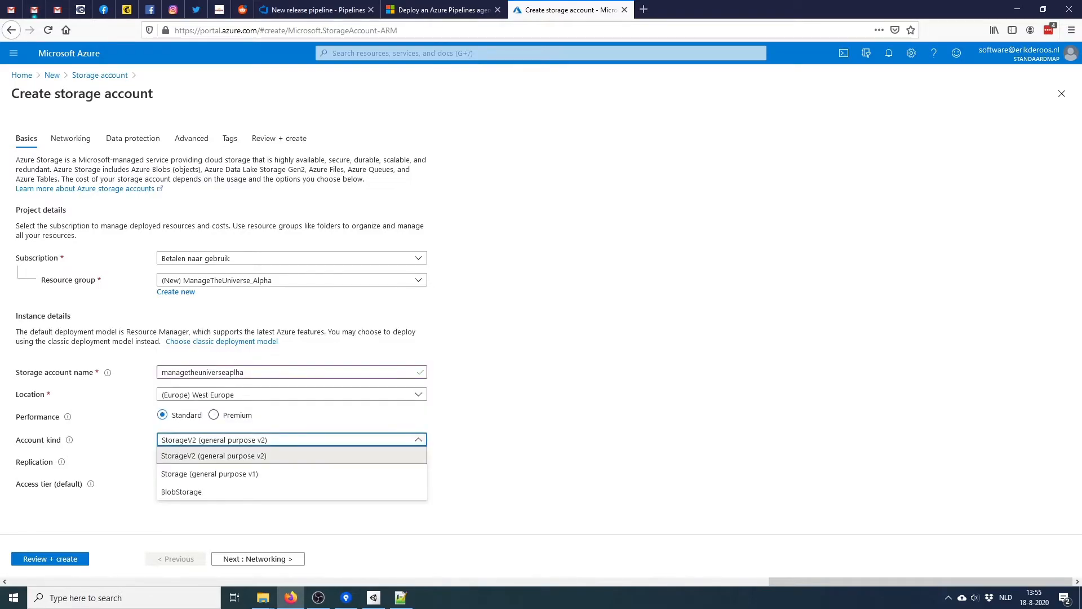
left_click(291, 492)
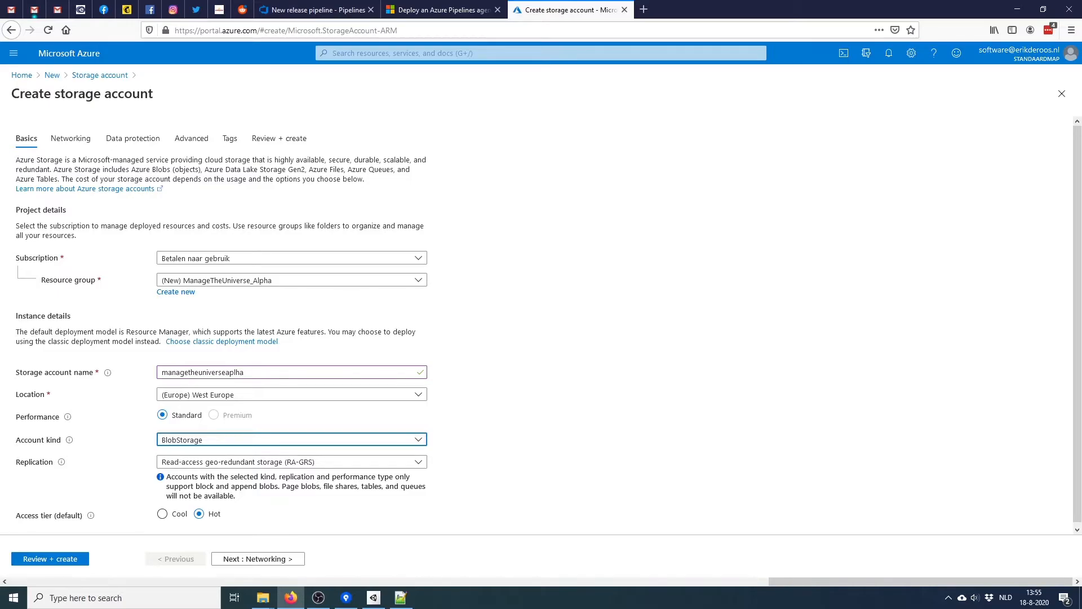
scroll(537, 325, "down", 1)
left_click(162, 511)
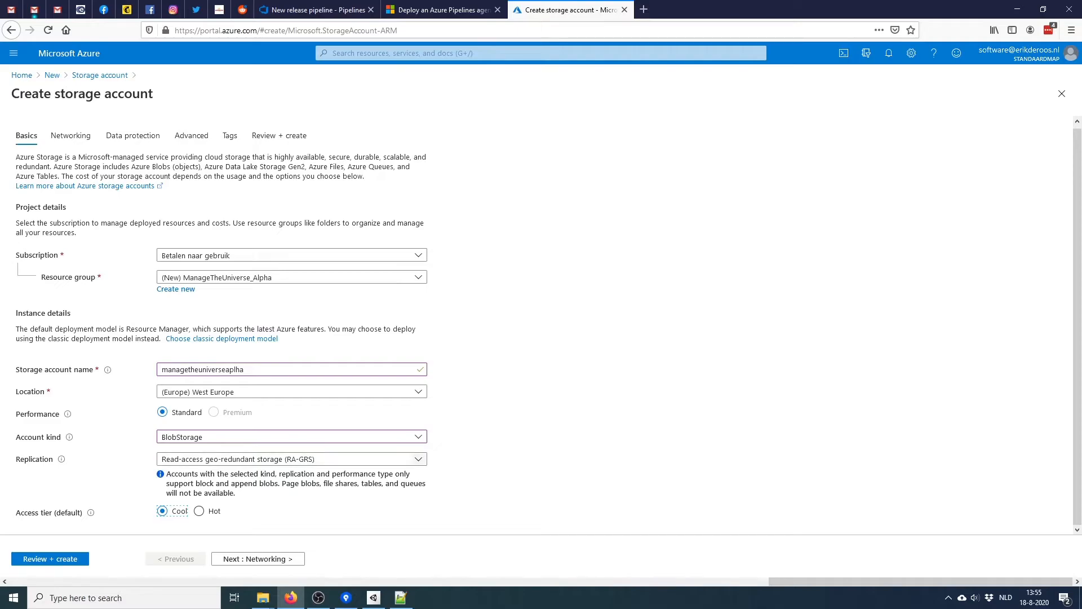
Set replication to locally-redundant storage (LRS) and switch the account kind back to StorageV2
left_click(418, 458)
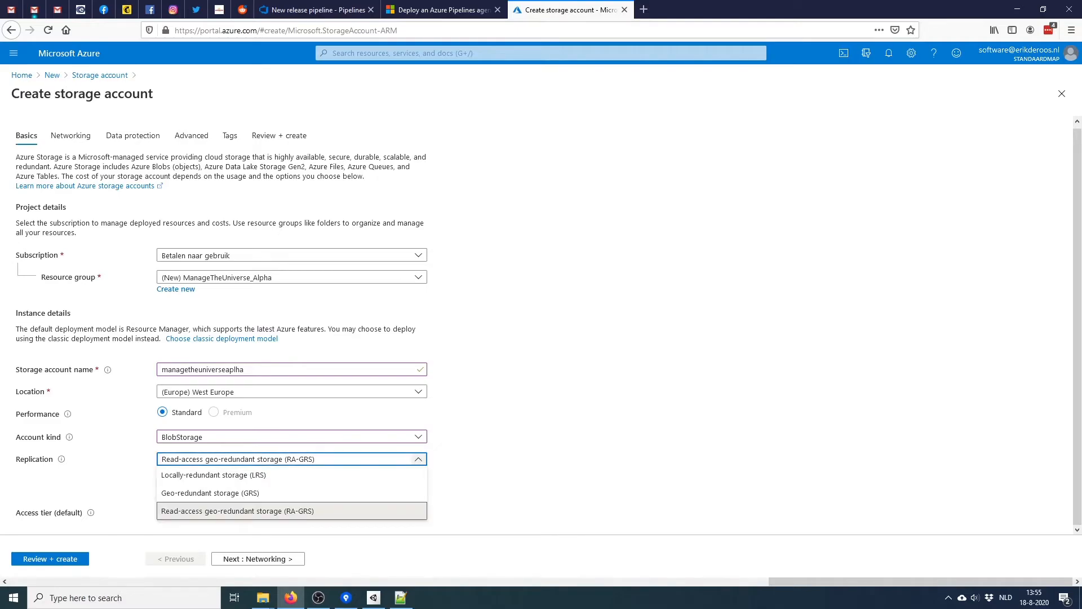
left_click(213, 475)
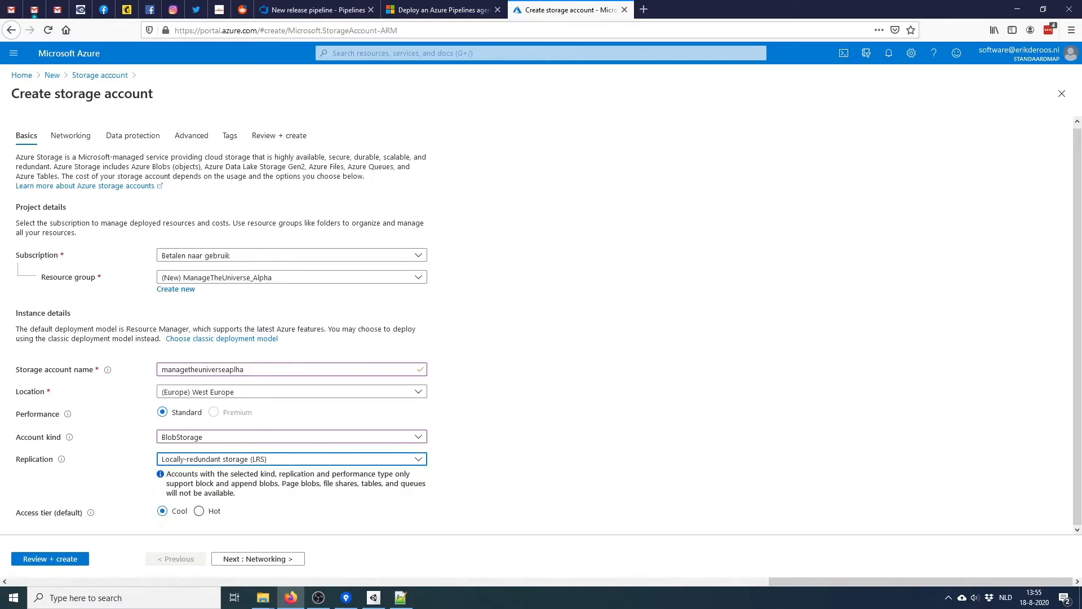
left_click(418, 437)
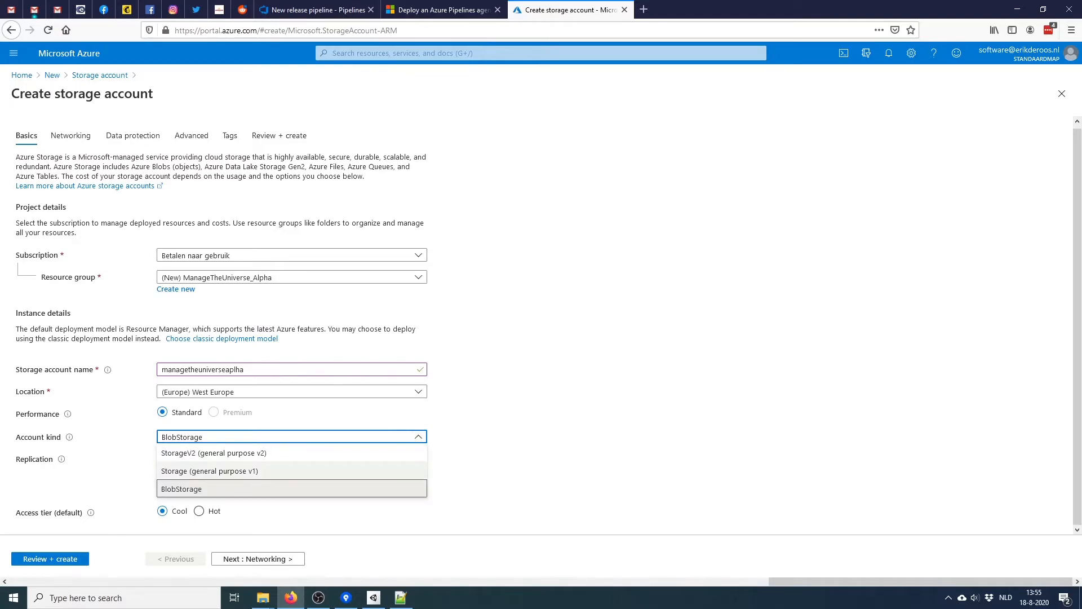
left_click(213, 452)
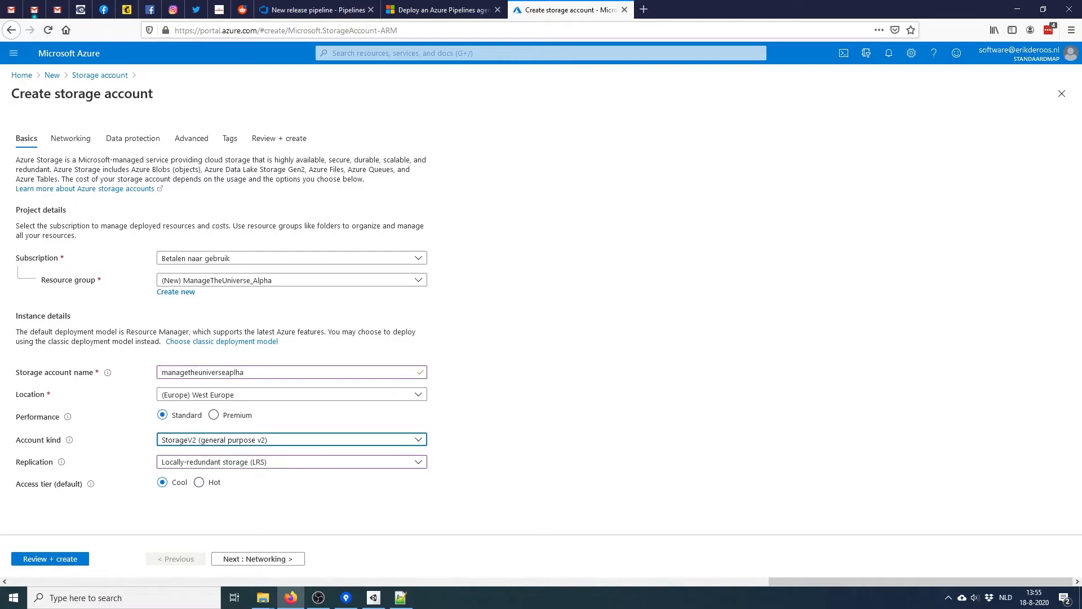
left_click(418, 461)
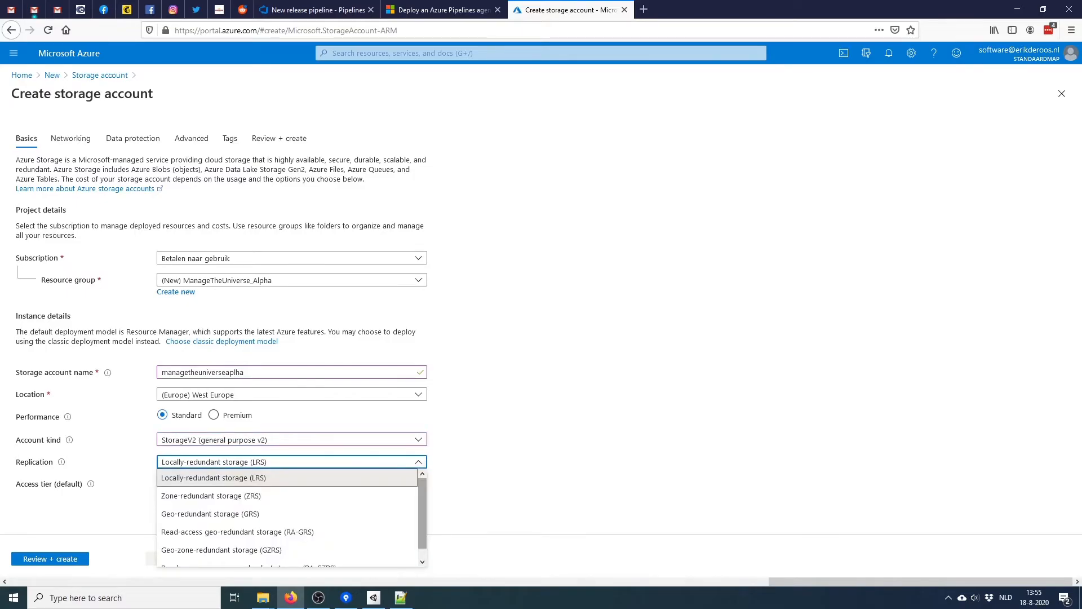
left_click(372, 477)
left_click(418, 461)
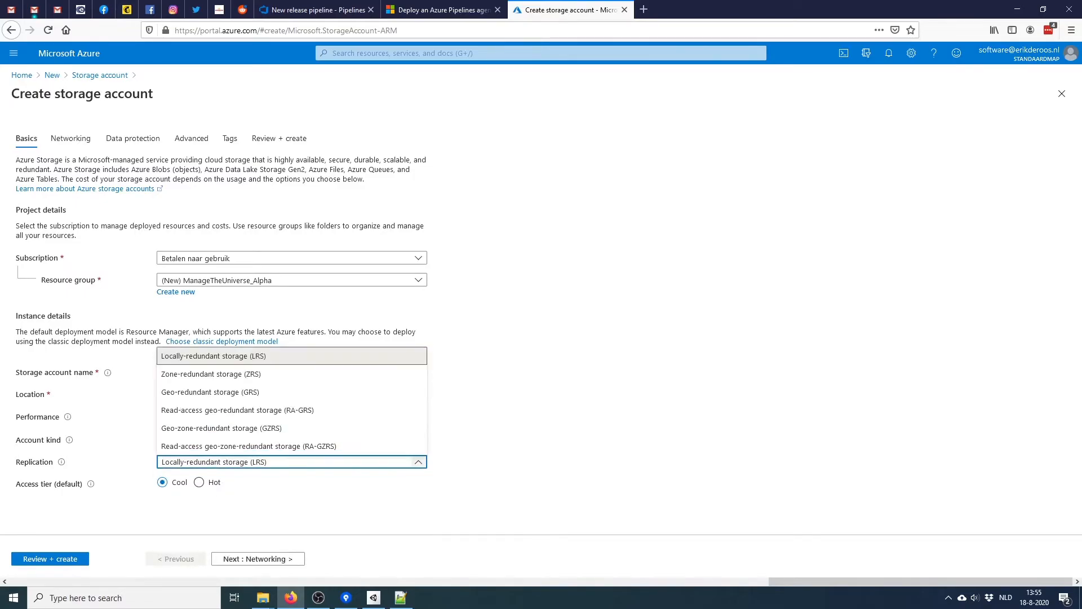
left_click(261, 356)
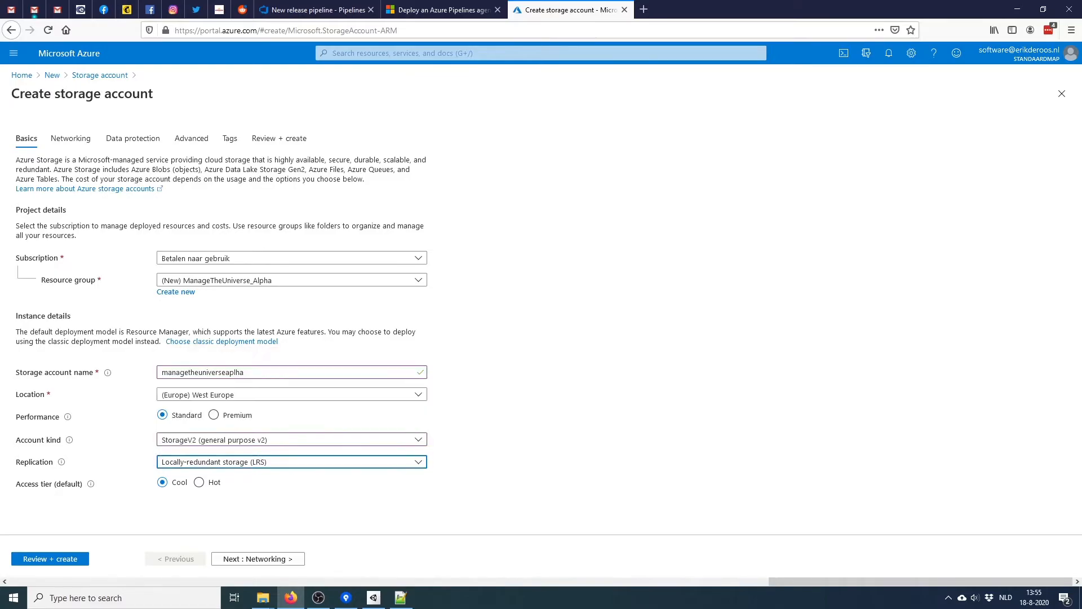
left_click(484, 463)
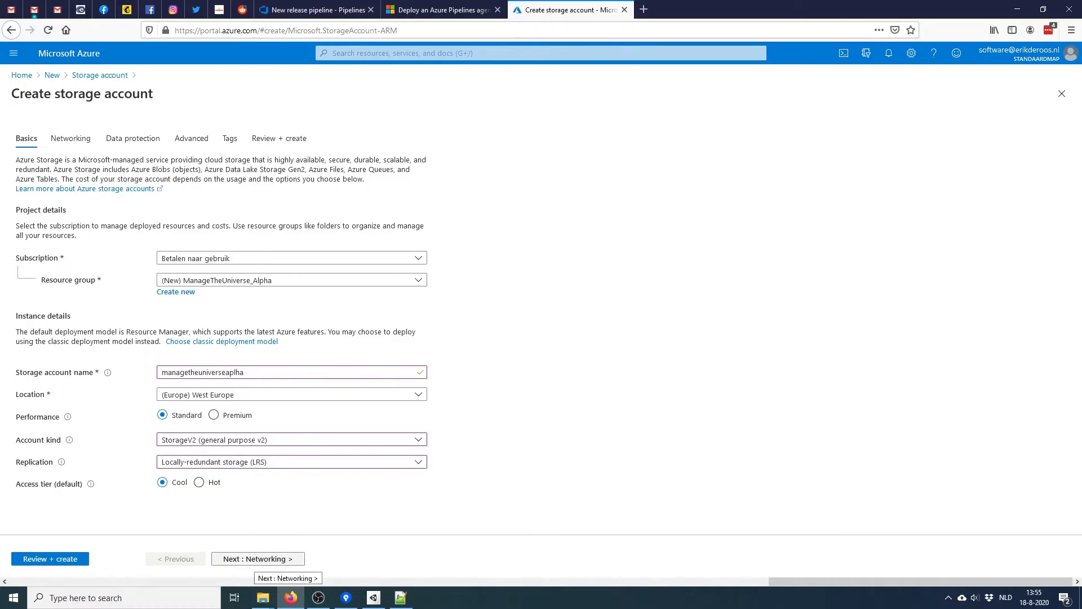
Advance to the advanced settings and disable Secure transfer required, keeping TLS Version 1.0
left_click(257, 559)
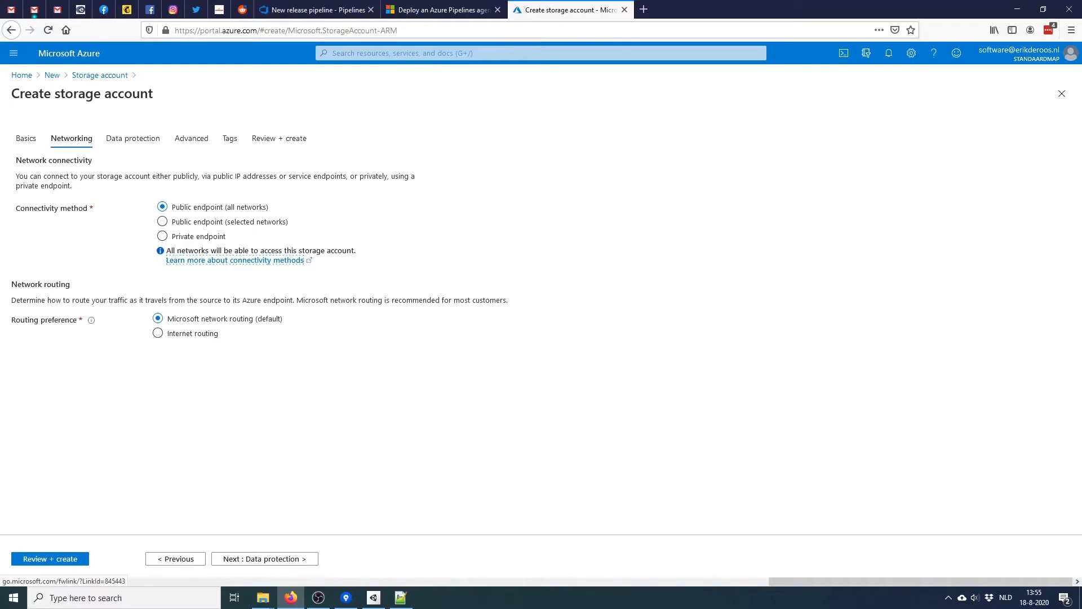
left_click(265, 558)
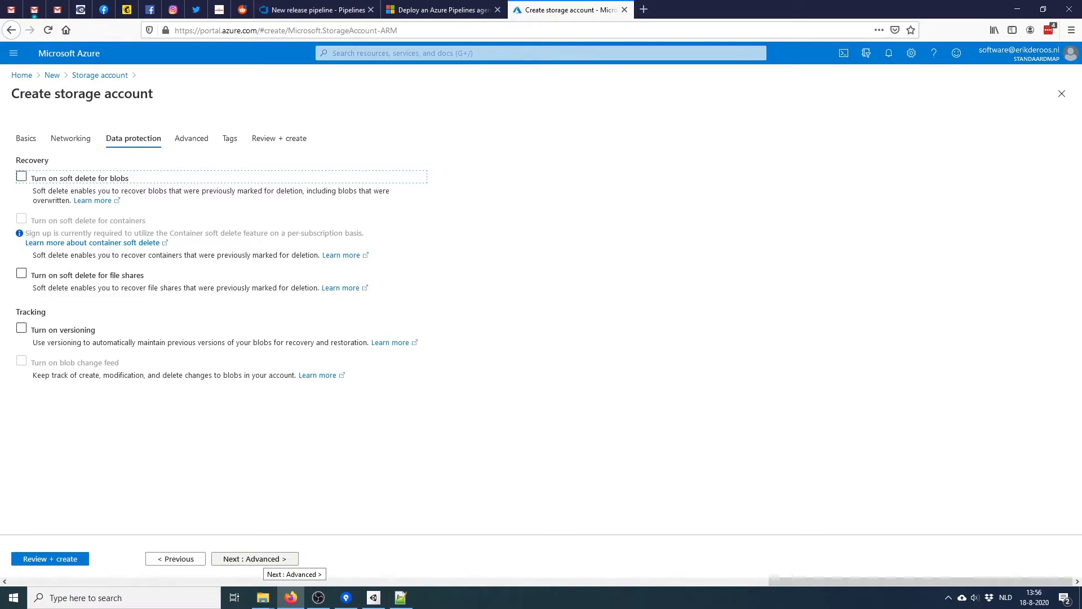
left_click(251, 558)
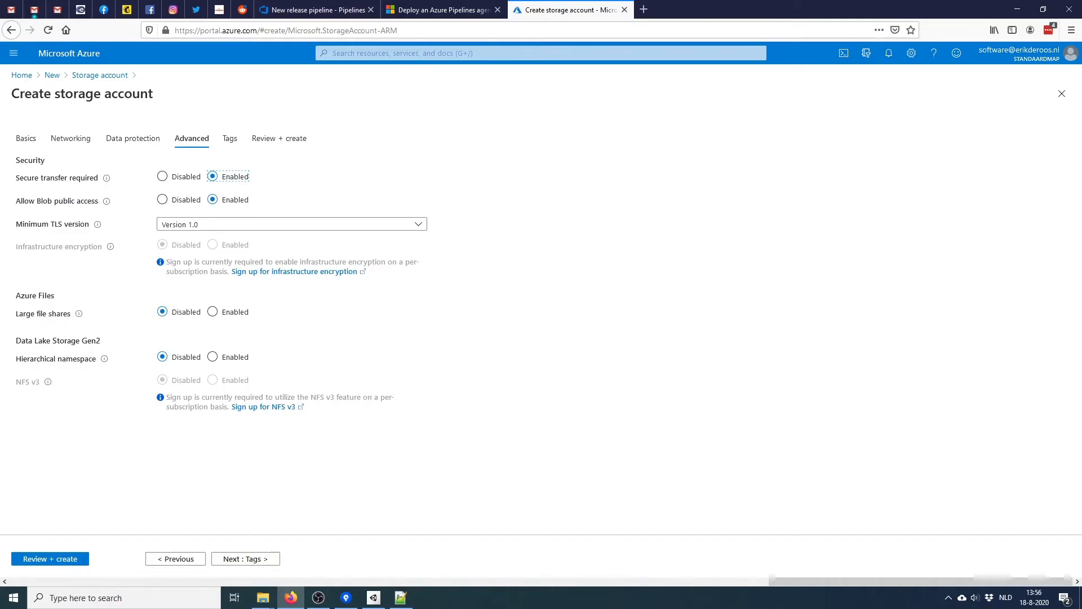
left_click(163, 177)
mouse_move(106, 201)
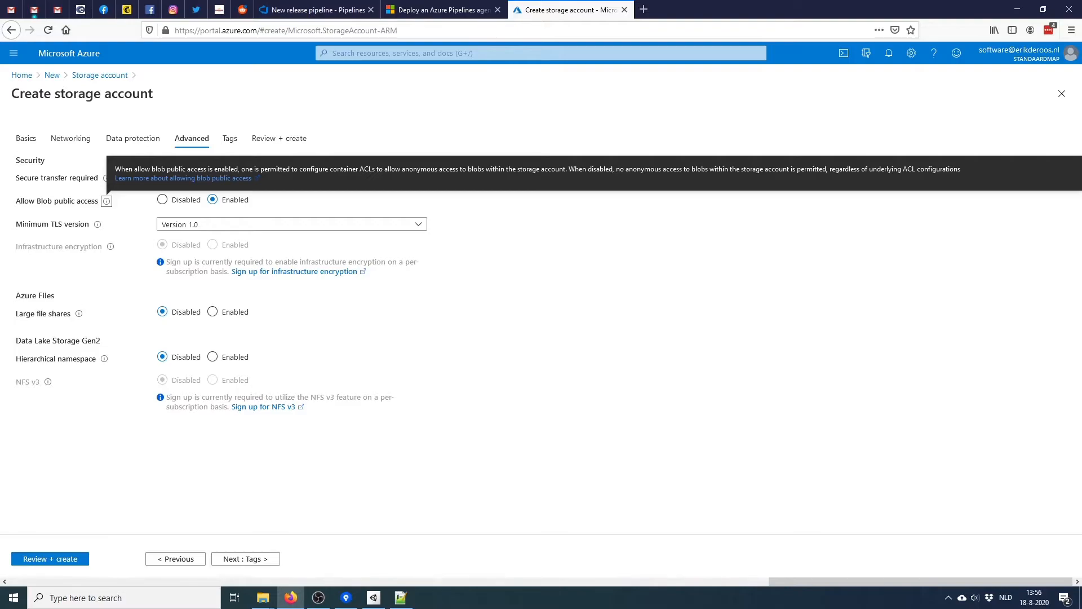
left_click(292, 224)
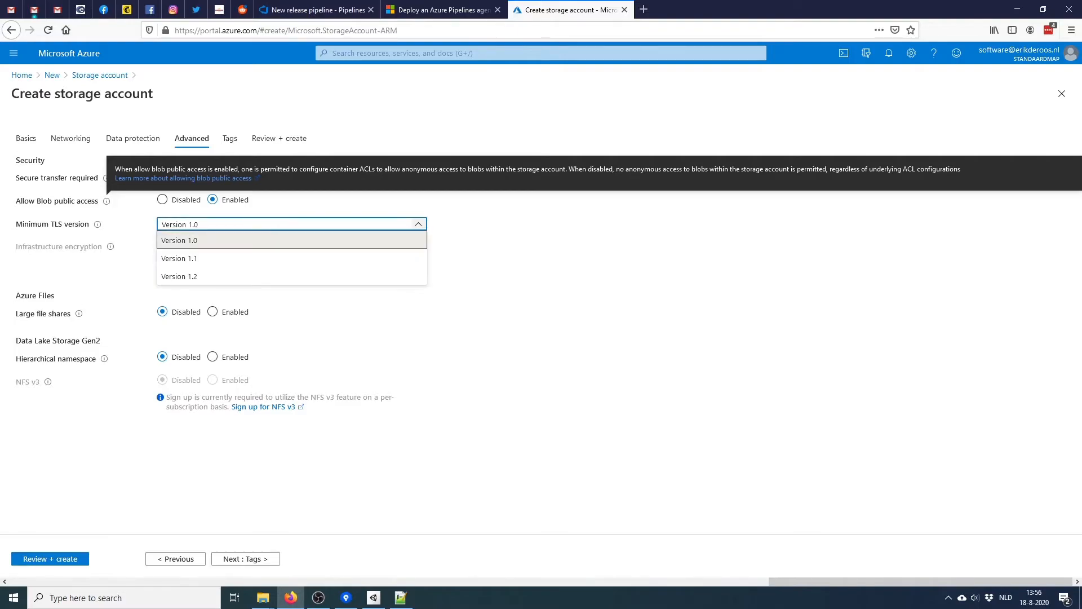
left_click(292, 224)
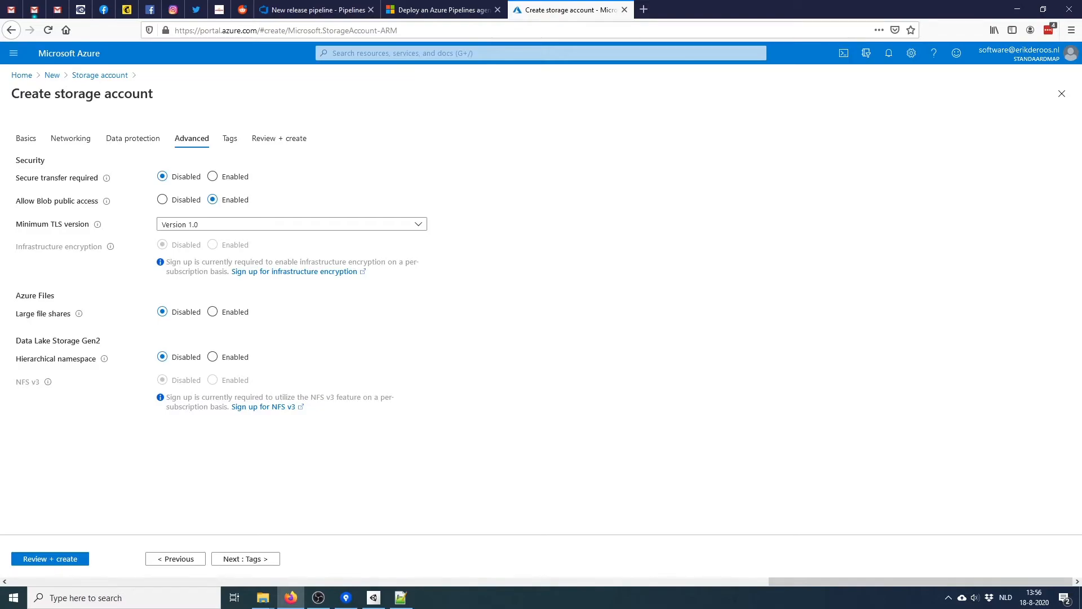
Pass through Tags to Review + create and create the storage account
mouse_move(79, 313)
left_click(257, 559)
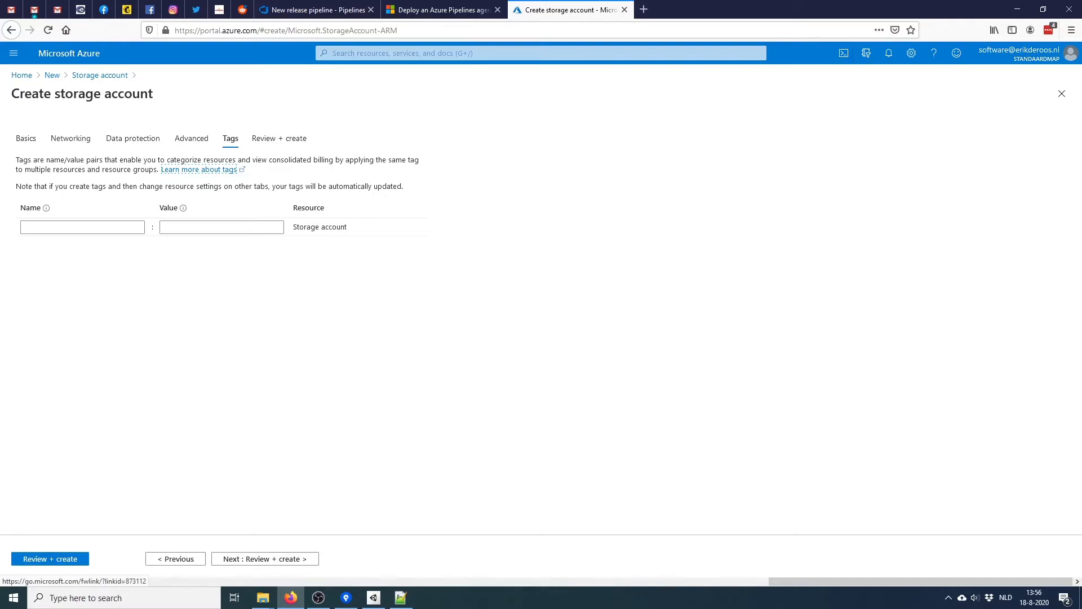
left_click(265, 559)
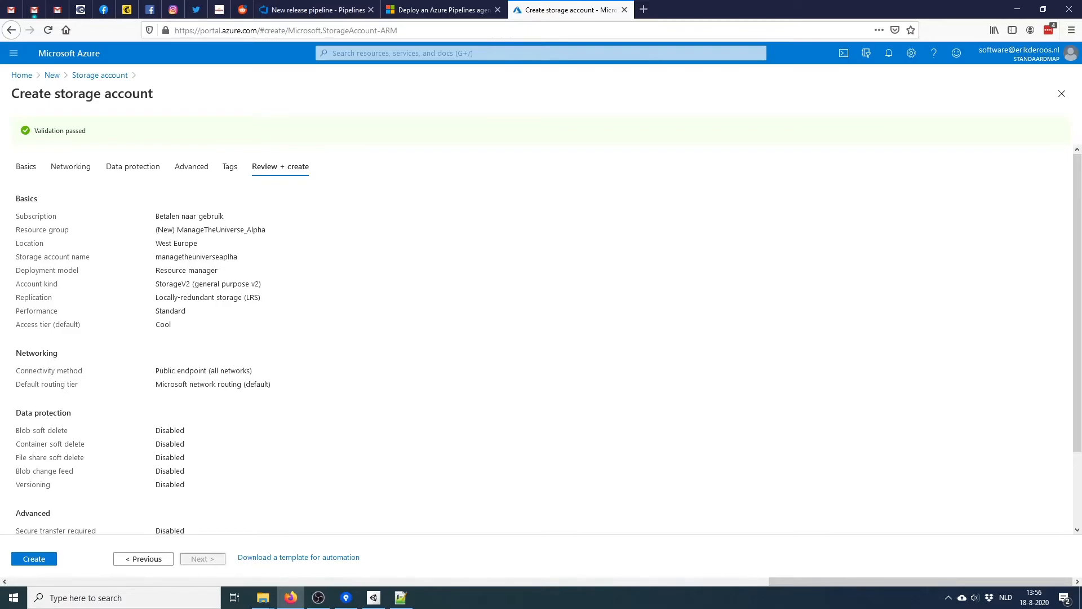
left_click(34, 559)
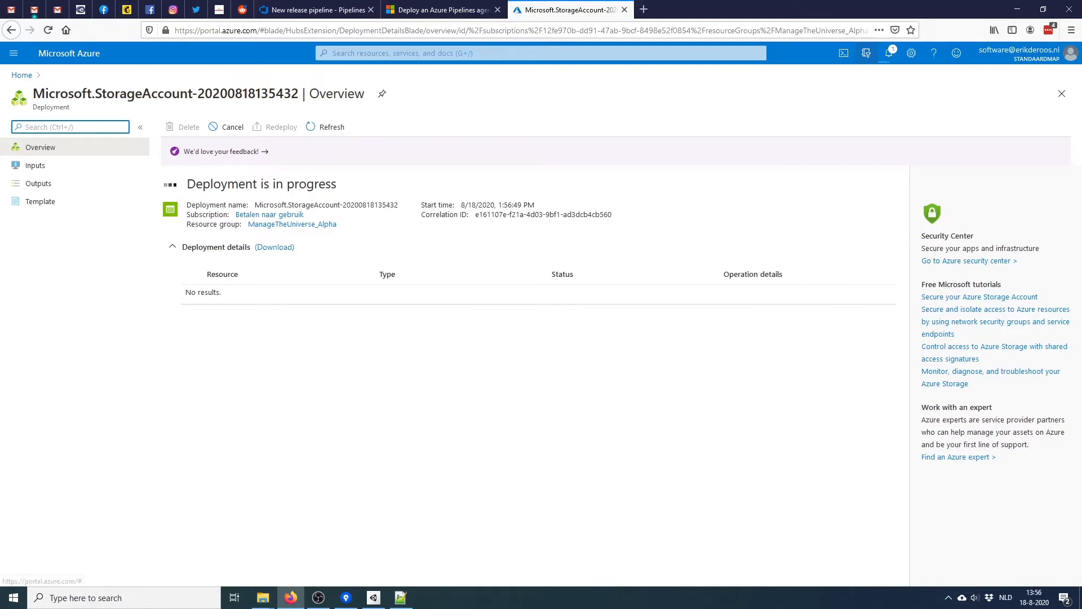
Check the directory and subscription settings and browse the All resources list
left_click(866, 53)
left_click(866, 53)
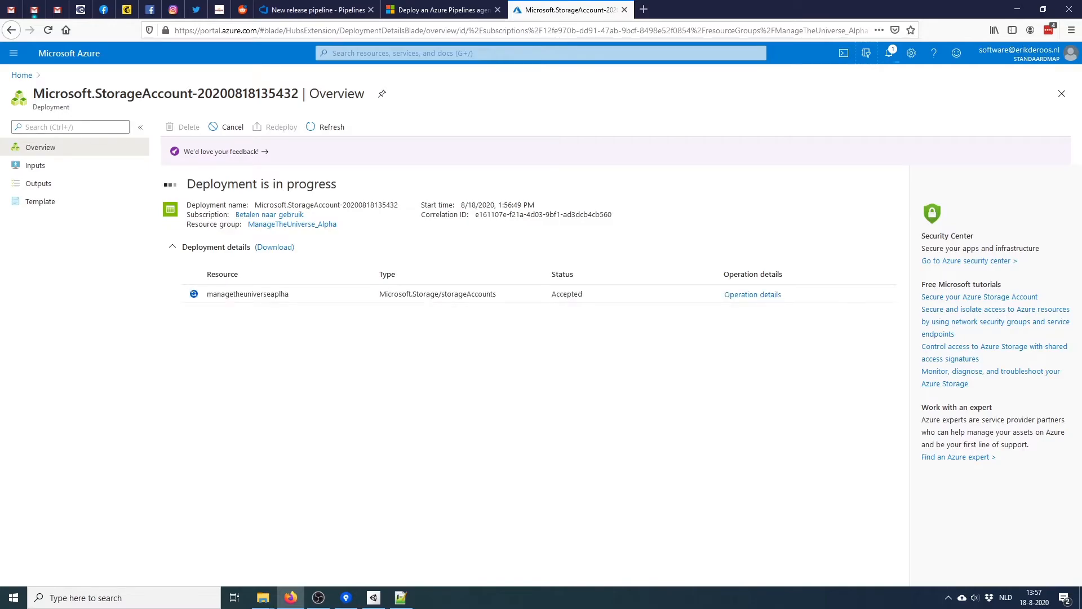
left_click(21, 75)
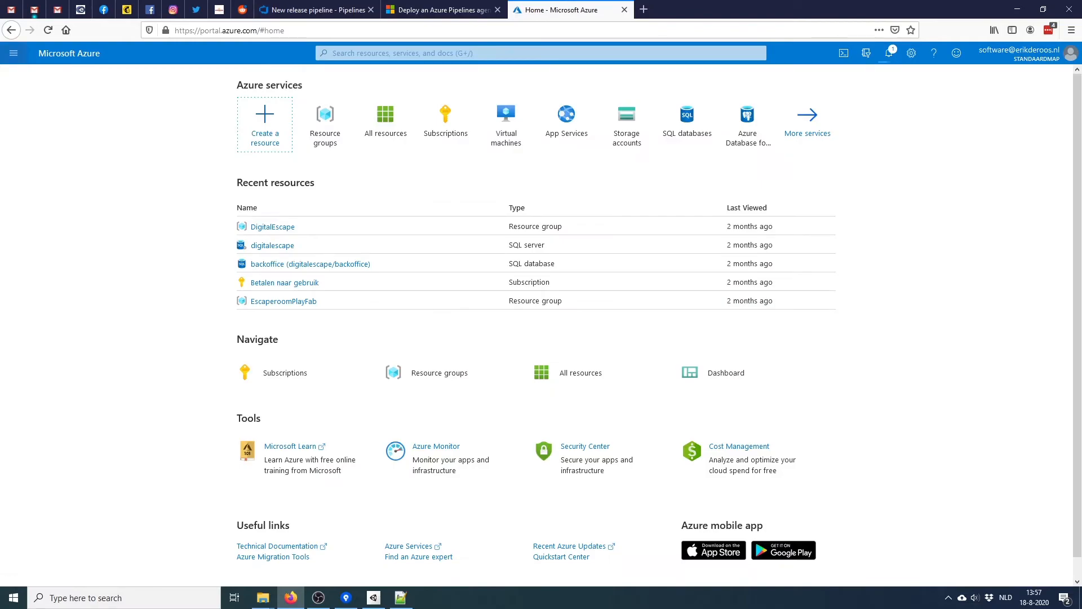
left_click(14, 53)
left_click(43, 164)
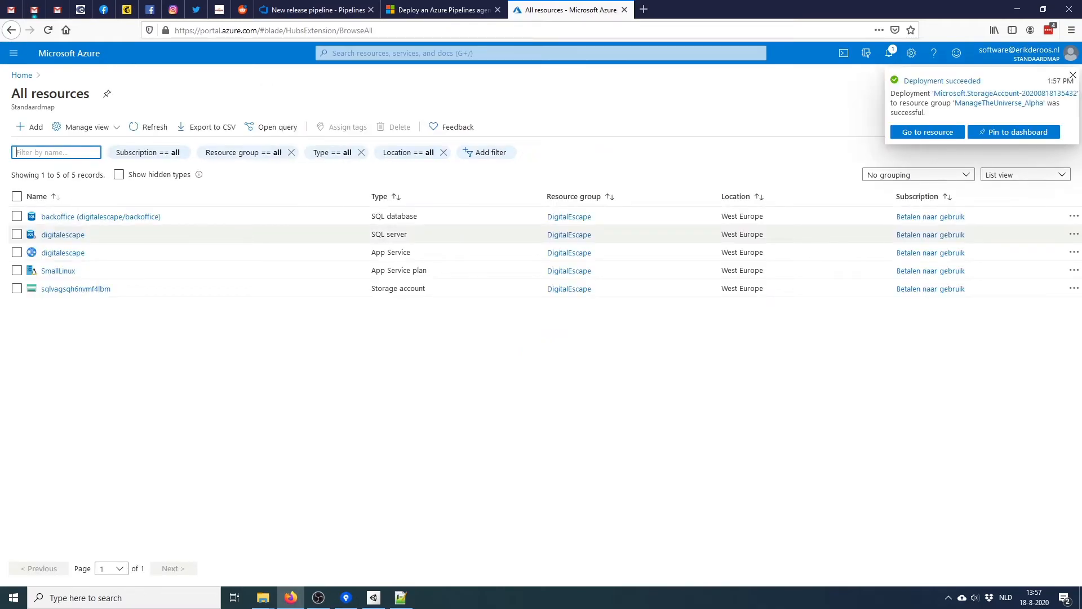
Open managetheuniverseaplha via Resource groups > ManageTheUniverse_Alpha, then return to the agent docs tab
left_click(21, 75)
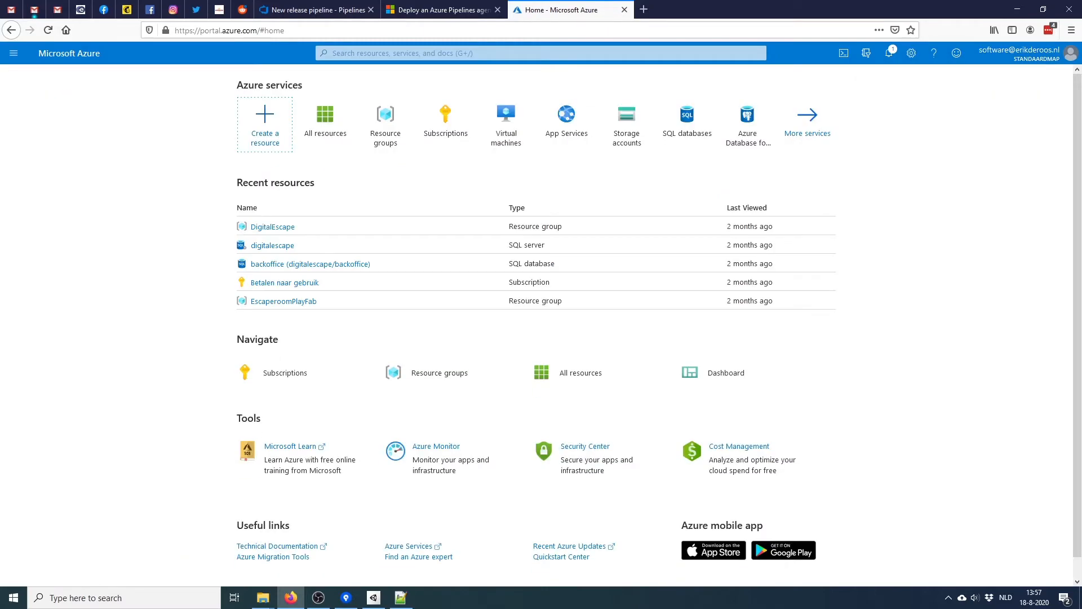
left_click(14, 53)
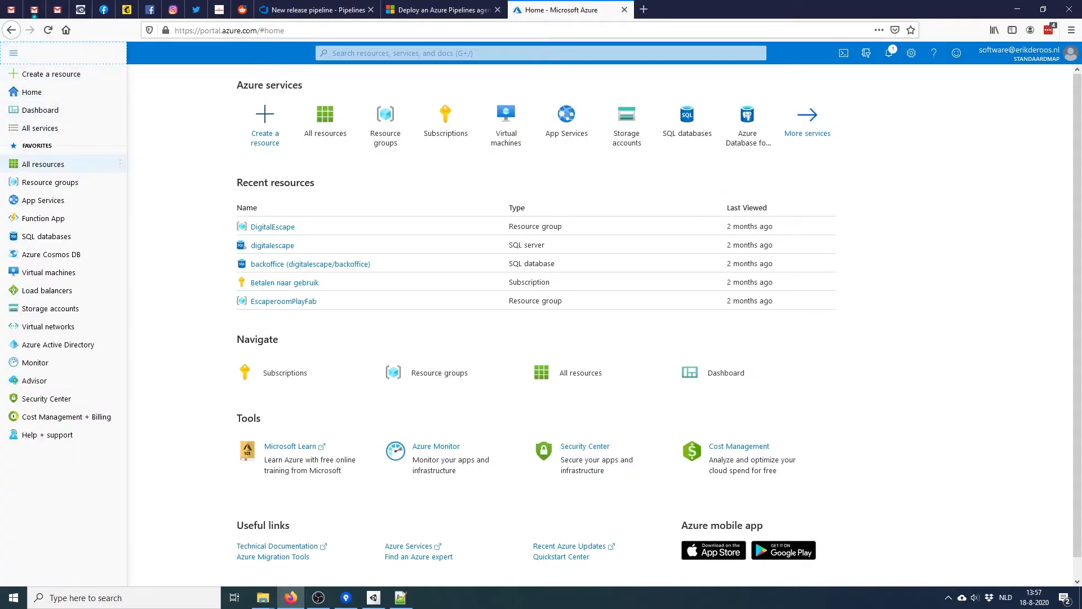
left_click(34, 181)
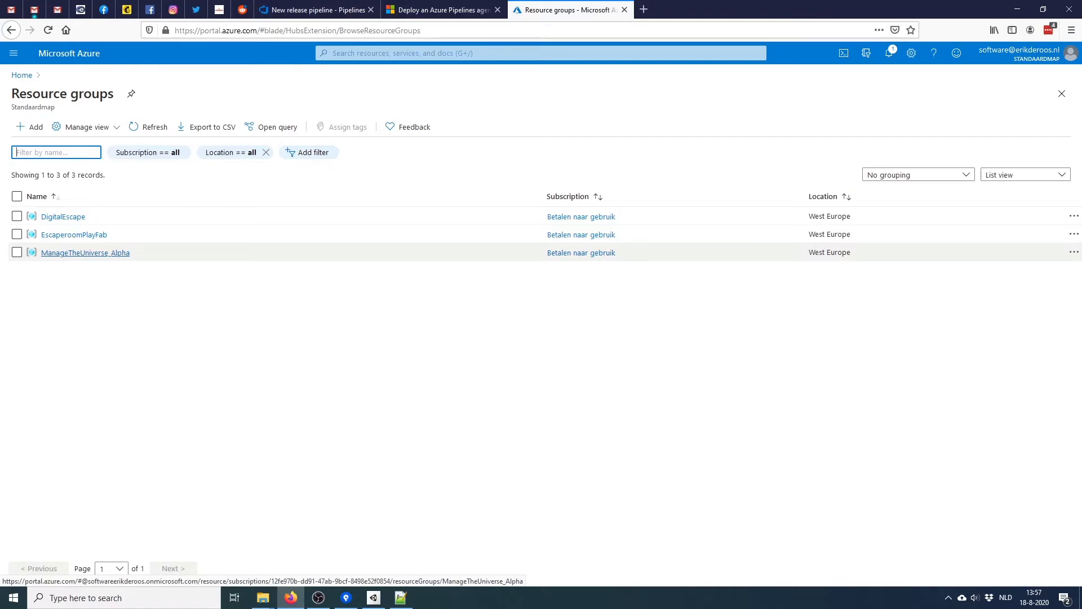
left_click(85, 253)
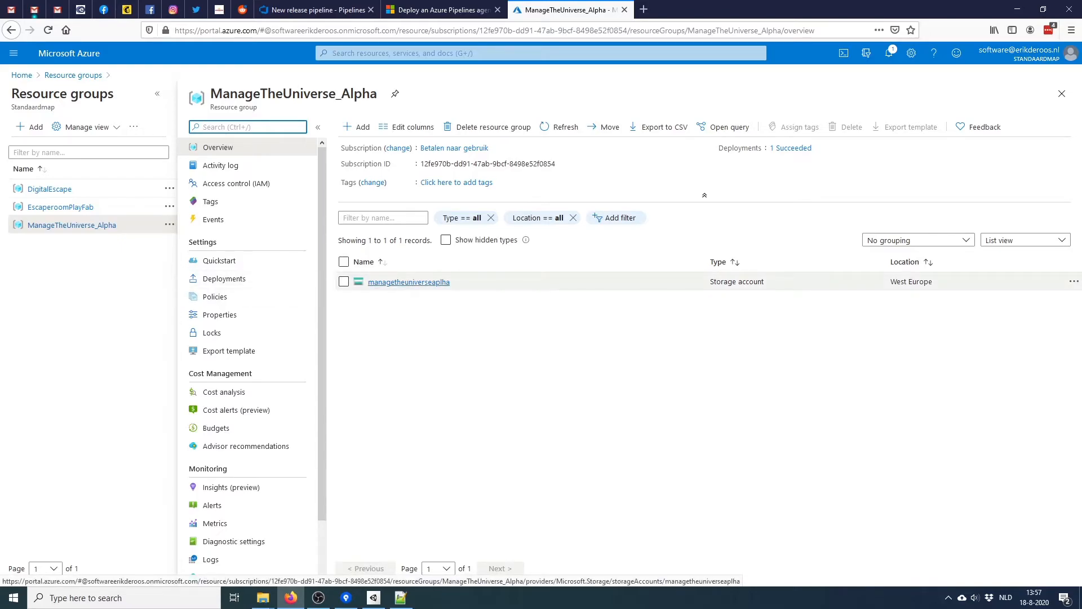
left_click(409, 282)
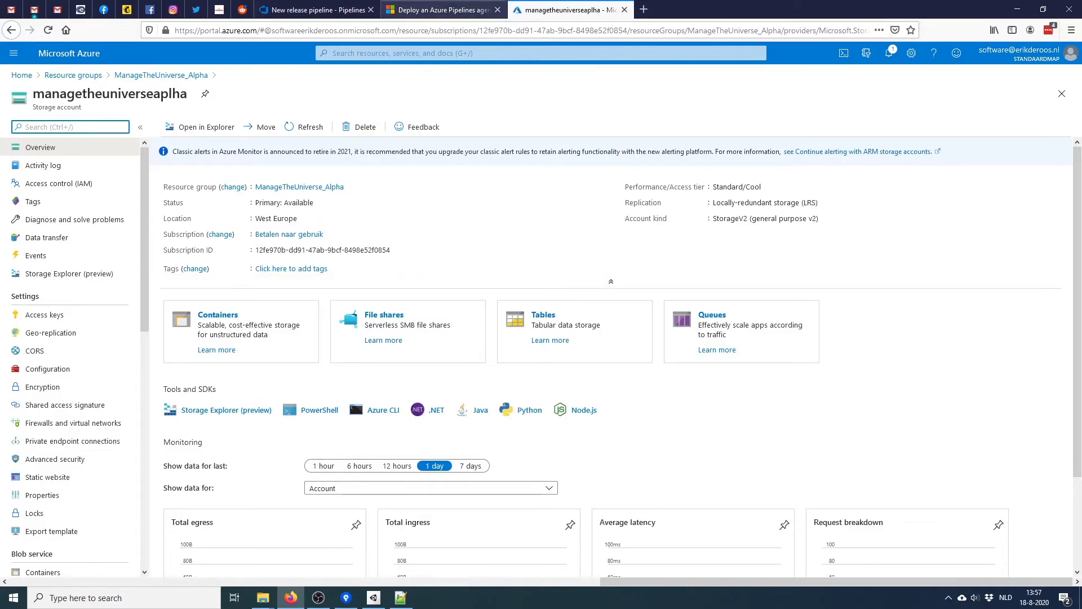
left_click(442, 9)
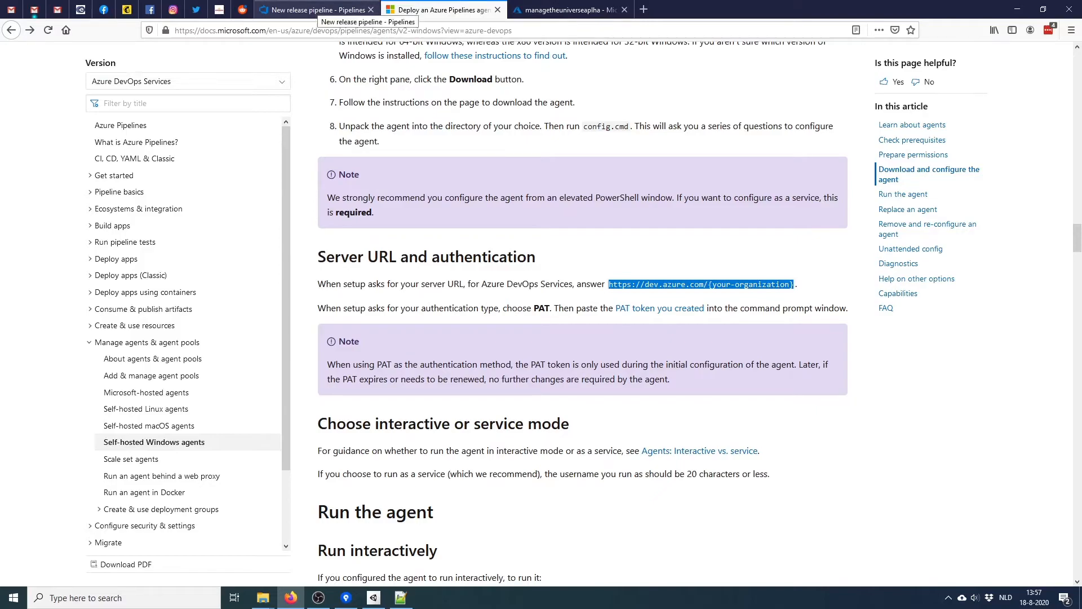
Sign in to the Microsoft account with its e-mail and the saved password from LastPass
left_click(570, 9)
left_click(317, 9)
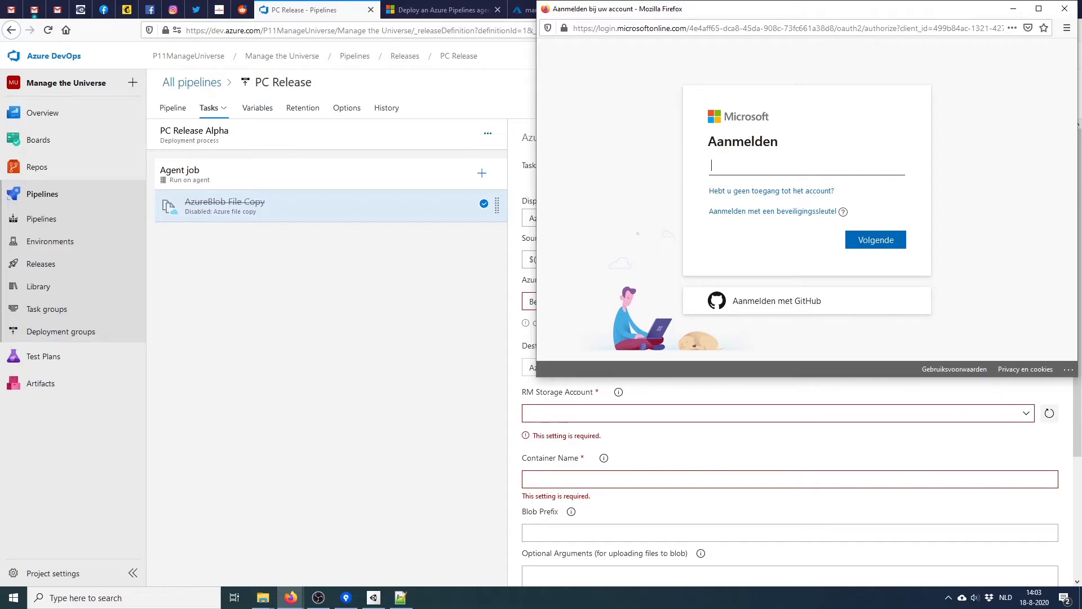
key("Return")
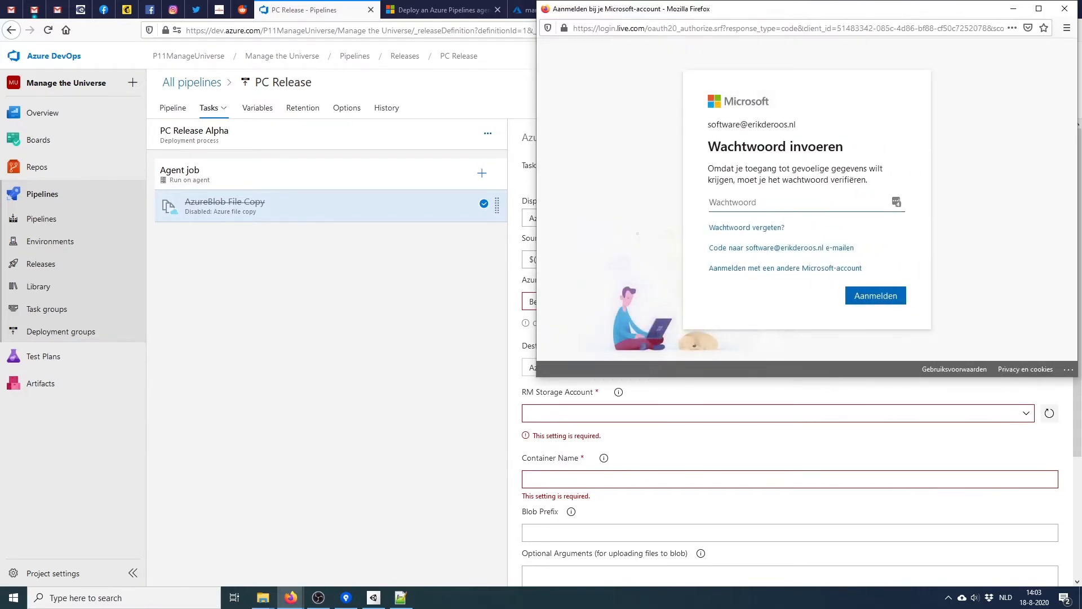
left_click(896, 202)
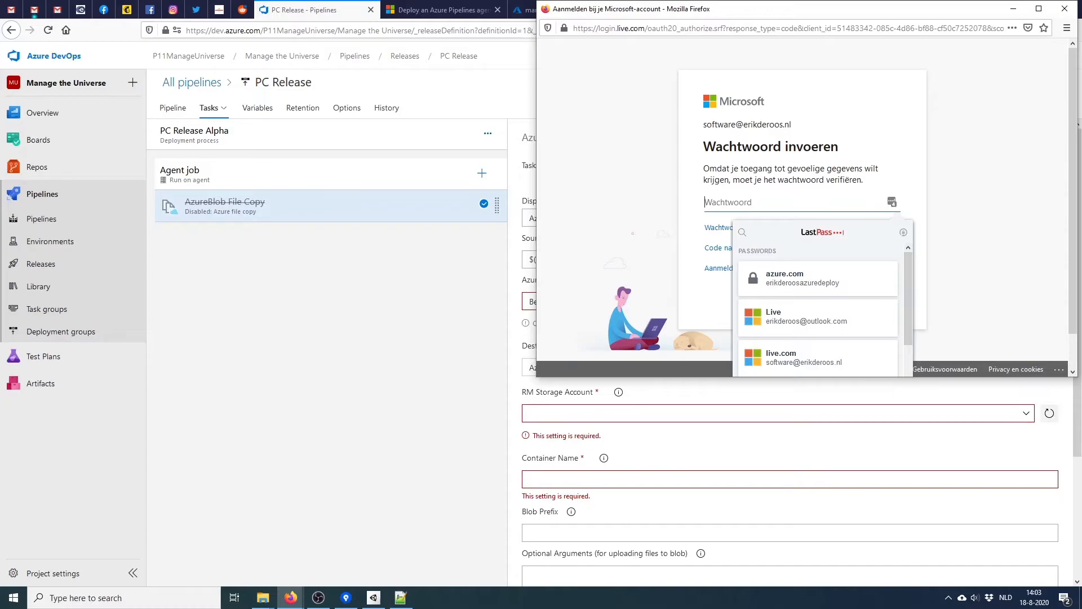
left_click(817, 358)
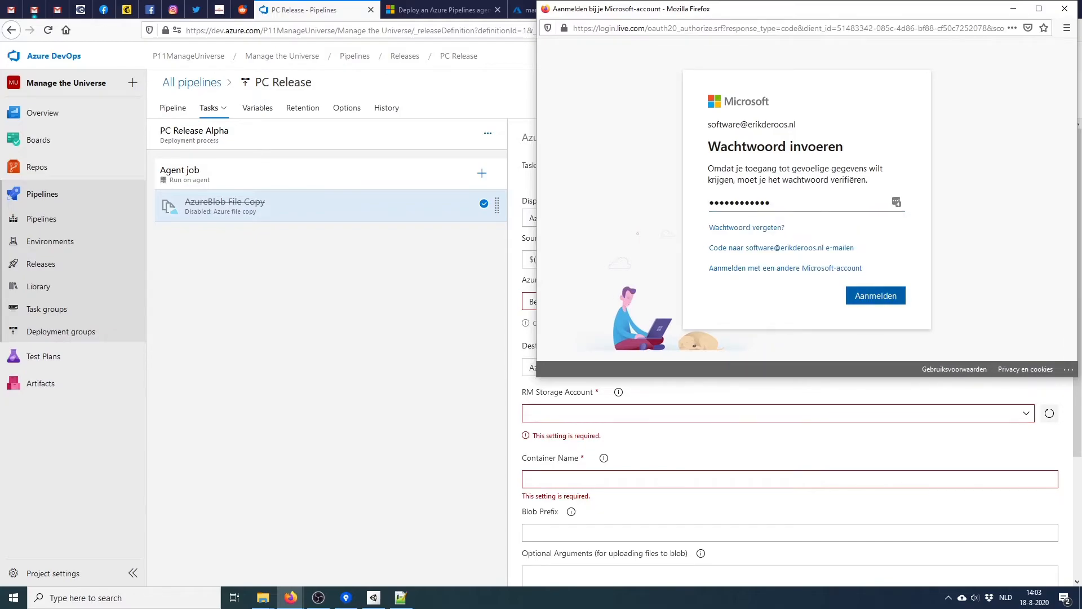
key("Return")
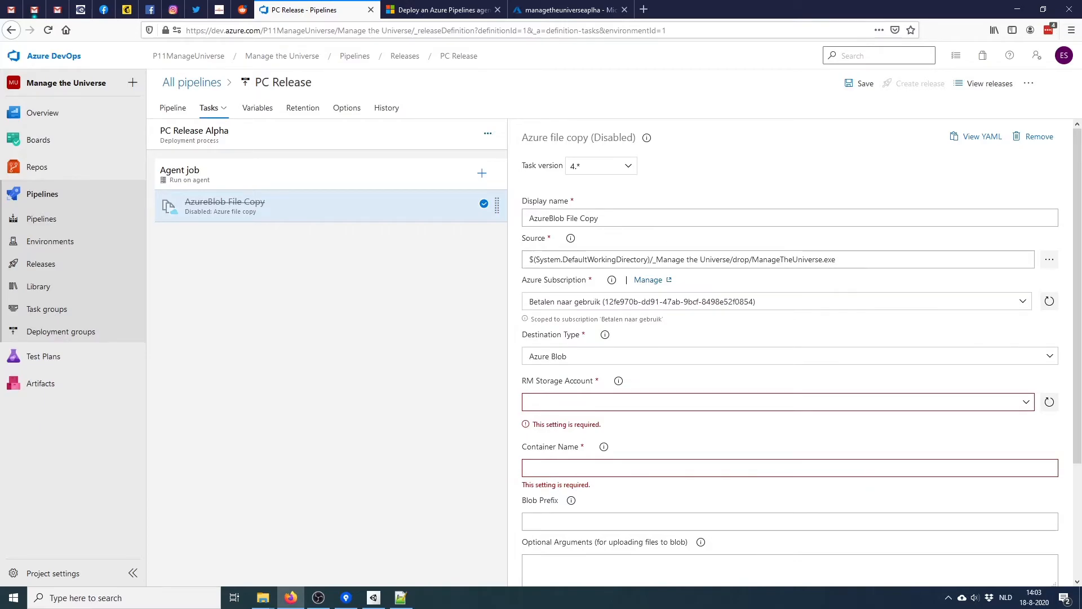
Choose storage account managetheuniverseaplha and enter pc_setup as the container name
left_click(778, 402)
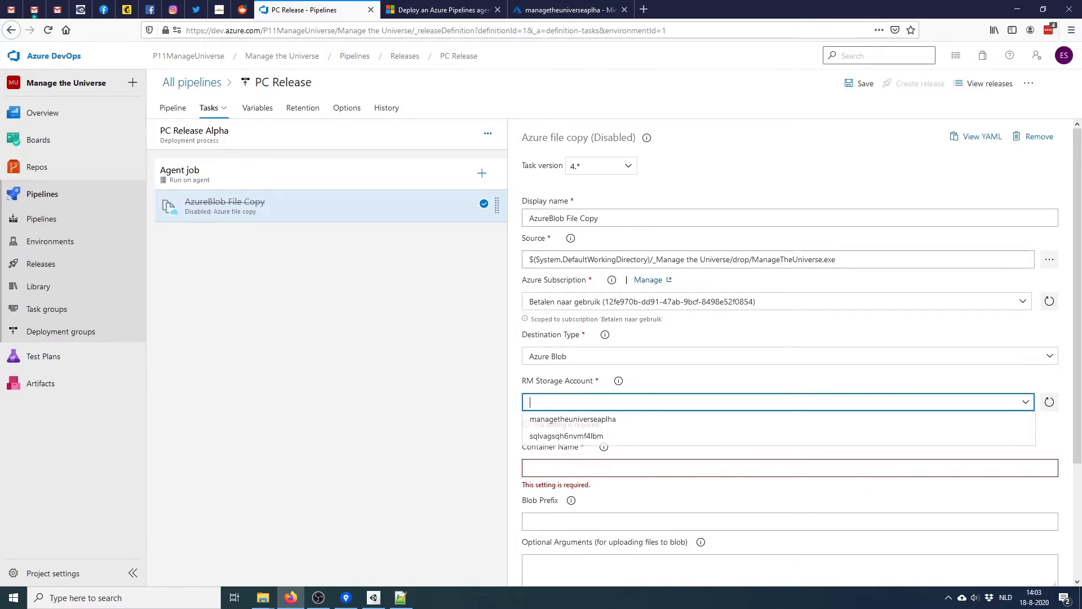
left_click(572, 420)
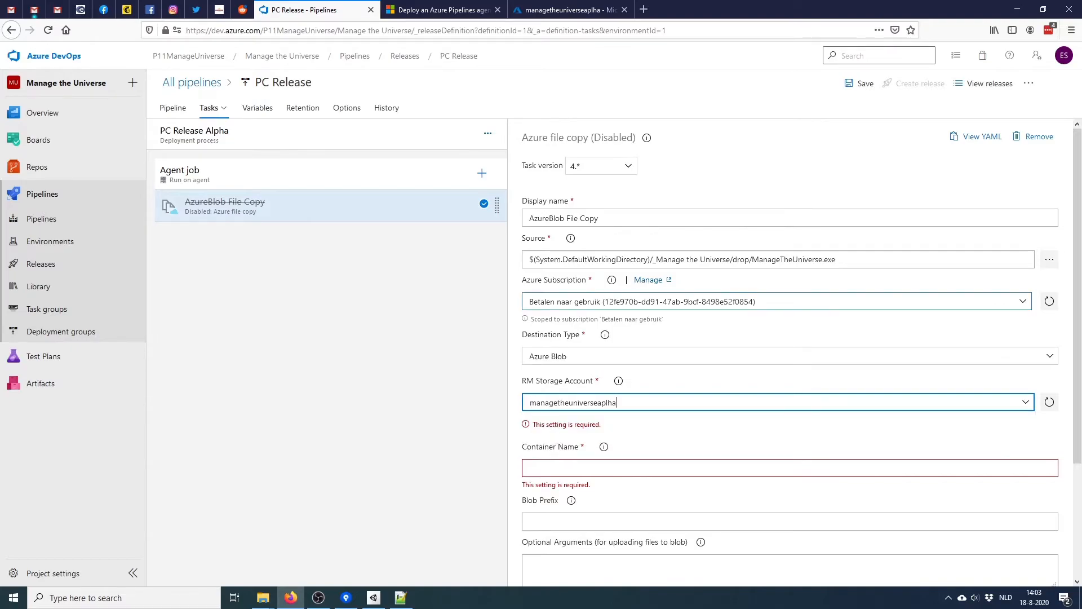
scroll(789, 352, "down", 3)
left_click(789, 320)
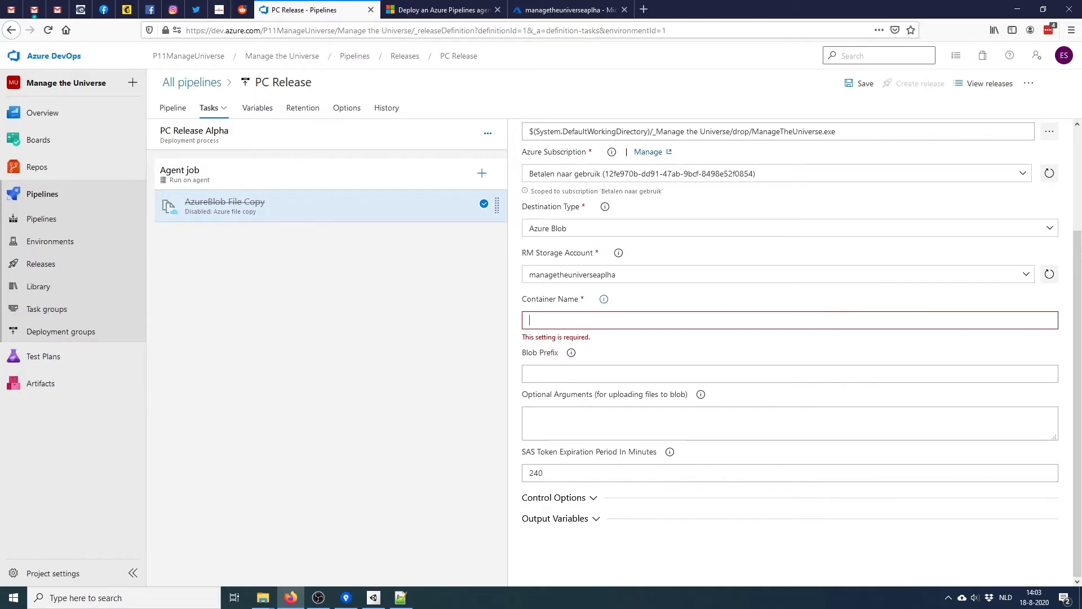
mouse_move(604, 298)
type("pc_d")
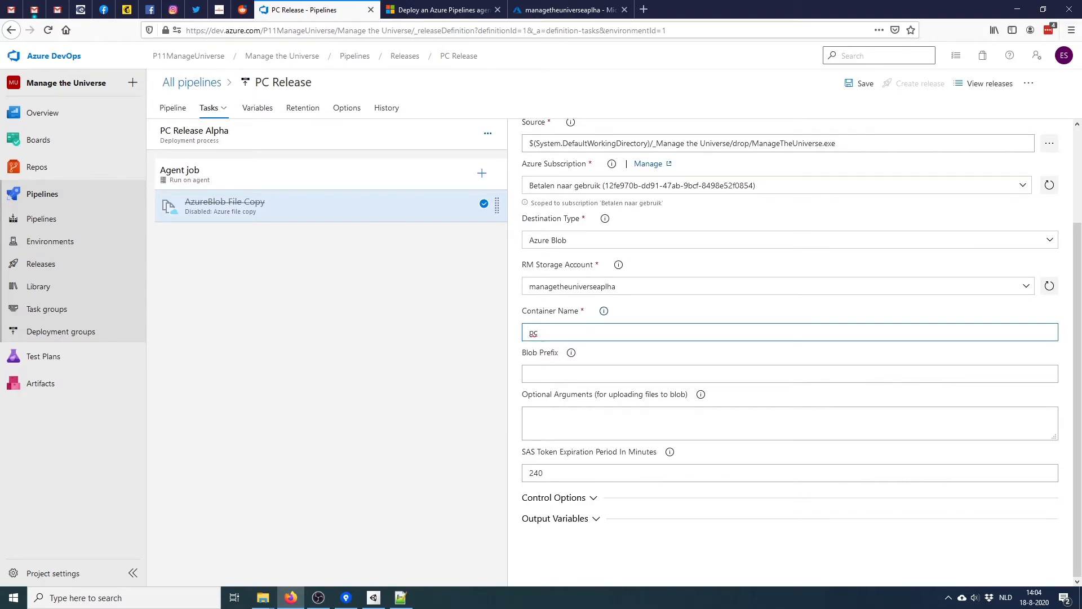
type("own")
key("BackSpace")
key("BackSpace")
key("BackSpace")
key("BackSpace")
type("setup")
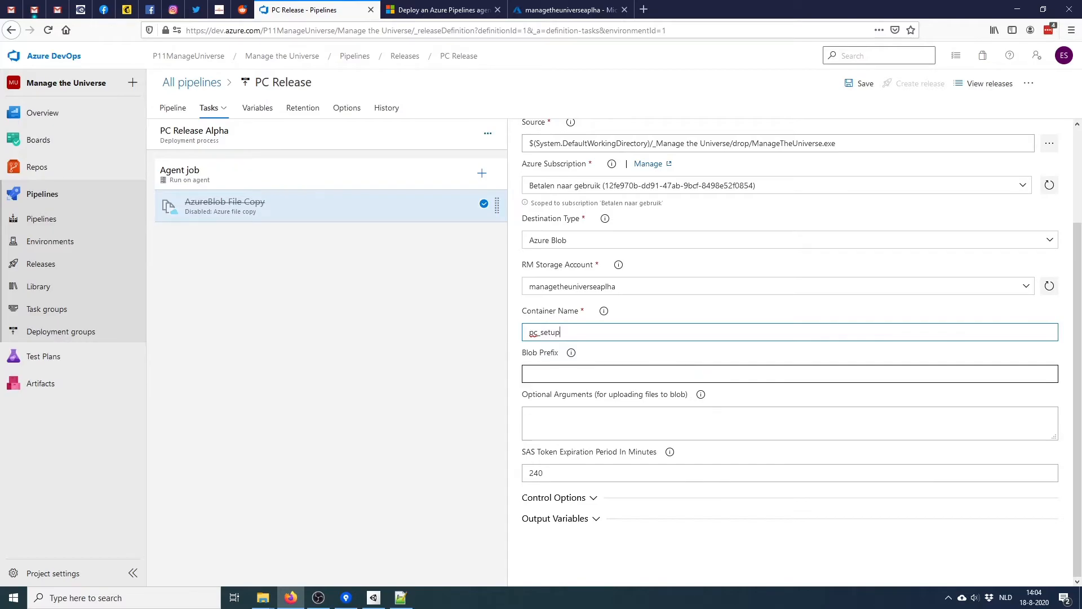
left_click(670, 452)
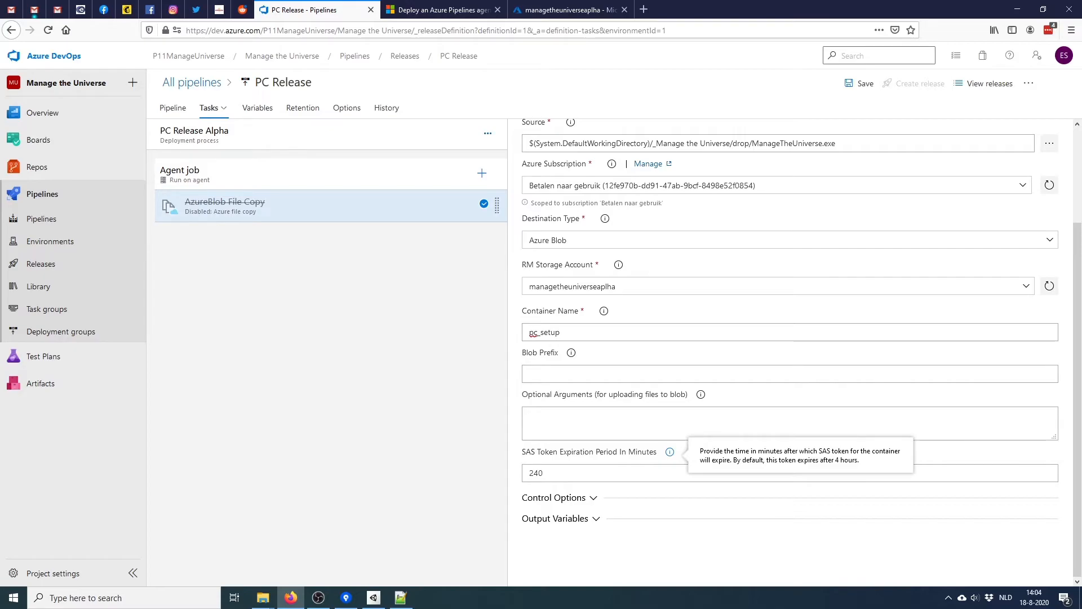
key("Tab")
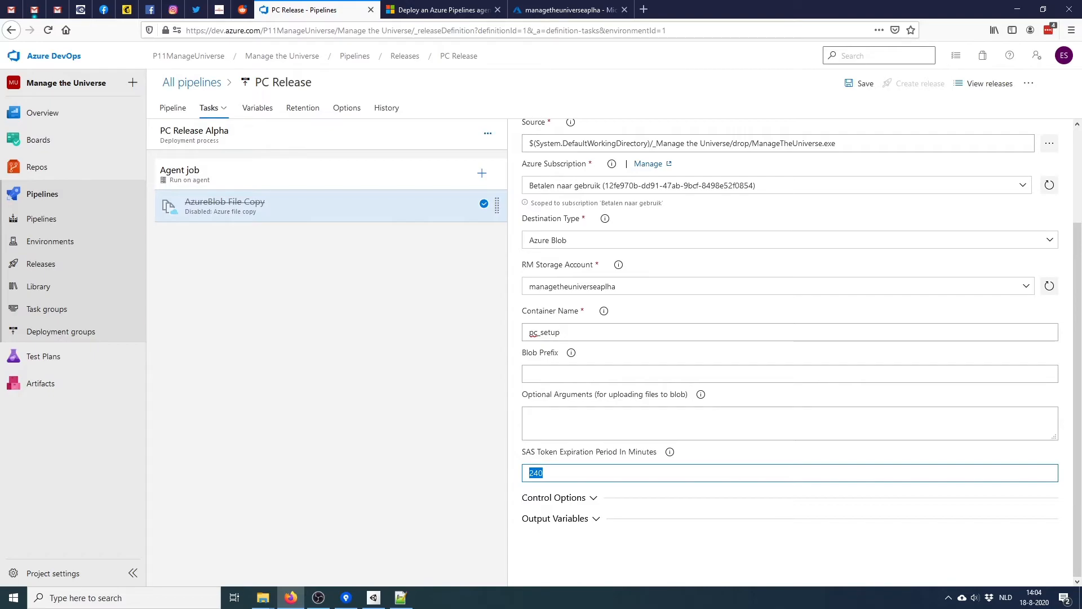
scroll(789, 352, "up", 3)
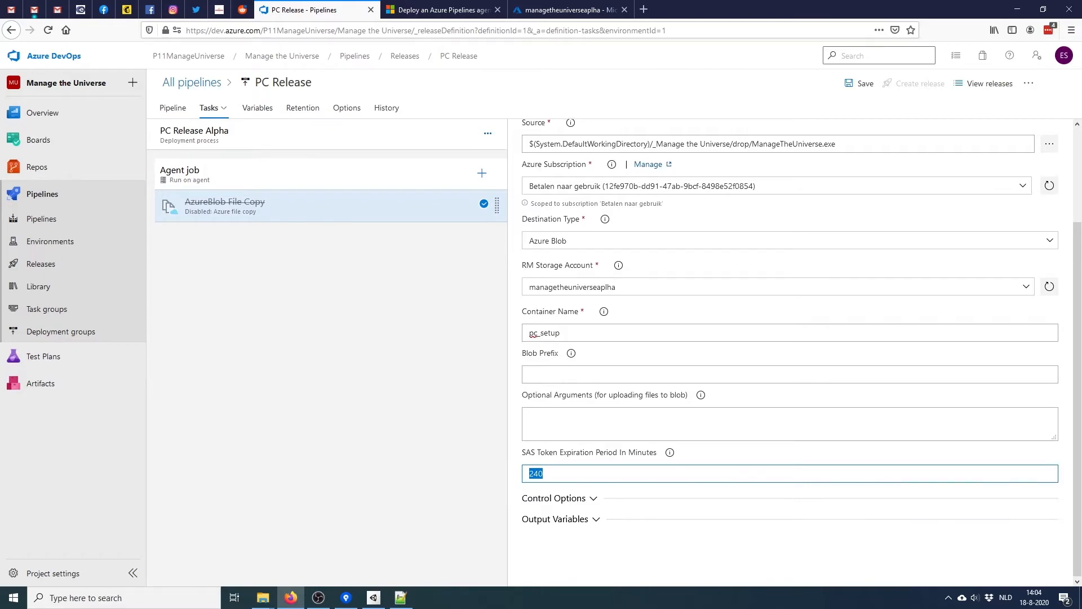
Re-enable the AzureBlob File Copy task, save PC Release, and return to its releases list
left_click(860, 84)
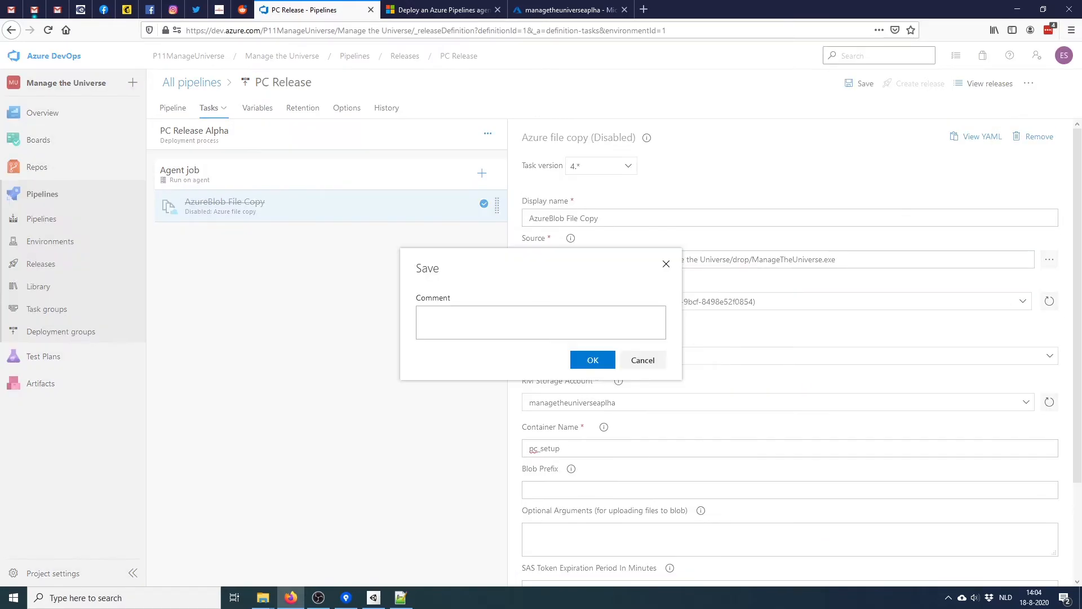
left_click(585, 357)
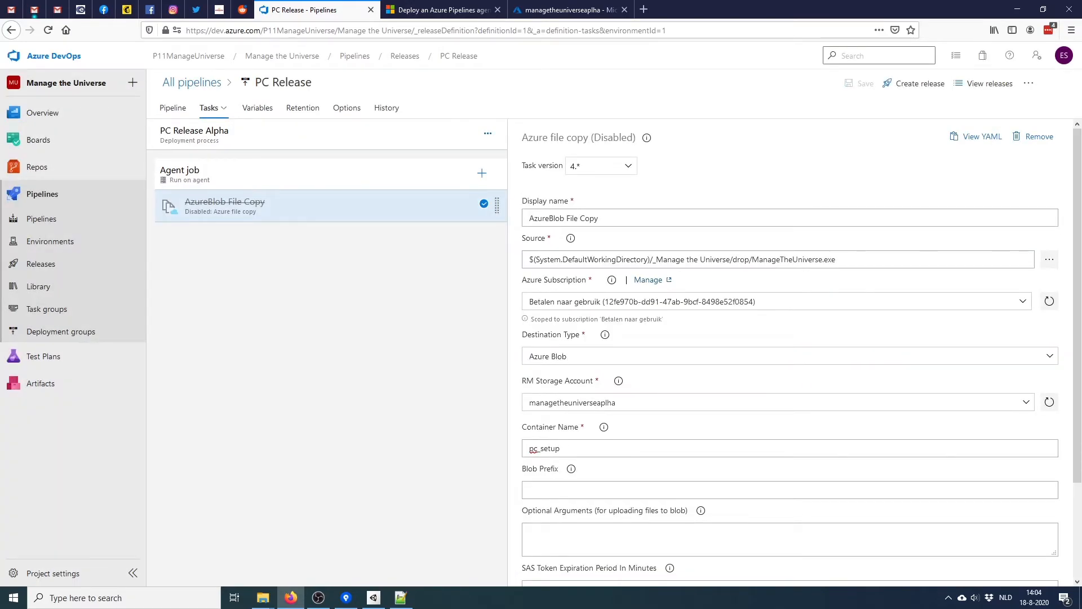
right_click(338, 201)
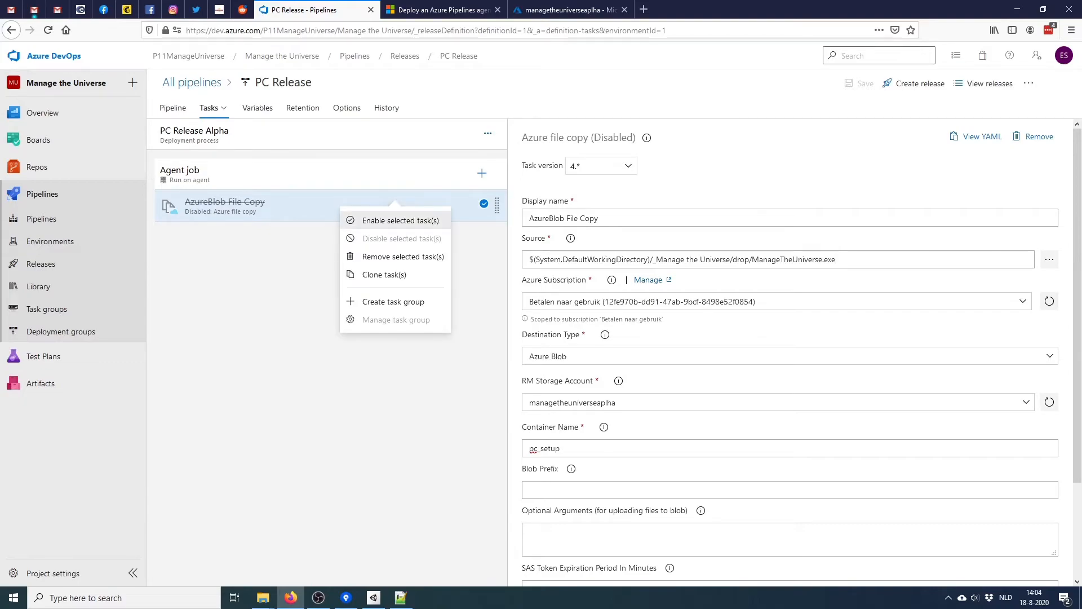
left_click(375, 220)
left_click(859, 84)
left_click(587, 357)
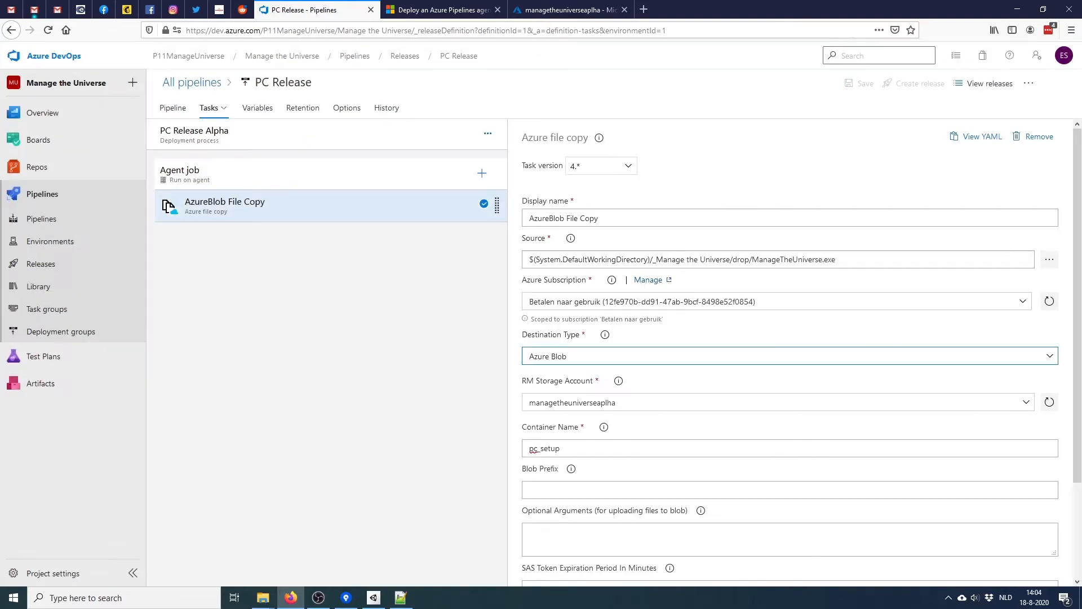
left_click(192, 83)
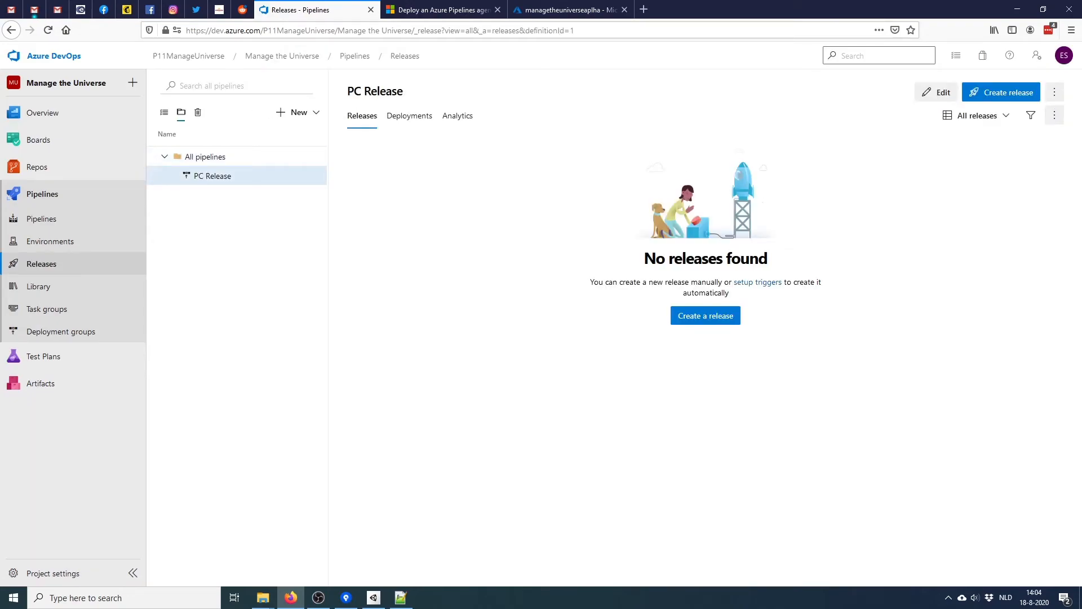
Create and queue Release-1, inspect its failed Alpha stage logs, then return to PC Release
left_click(1001, 92)
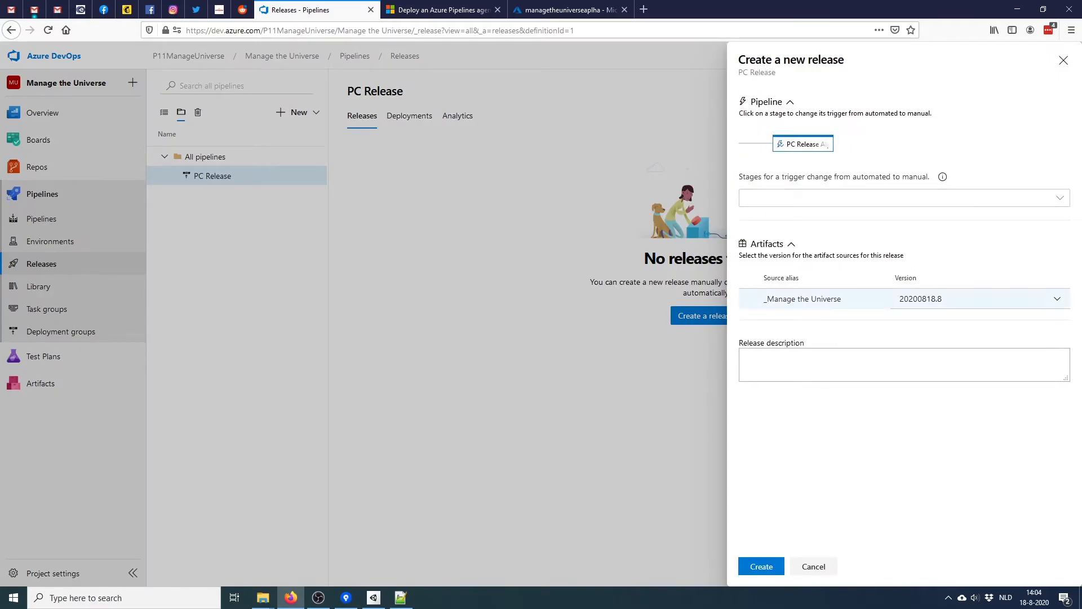
left_click(761, 566)
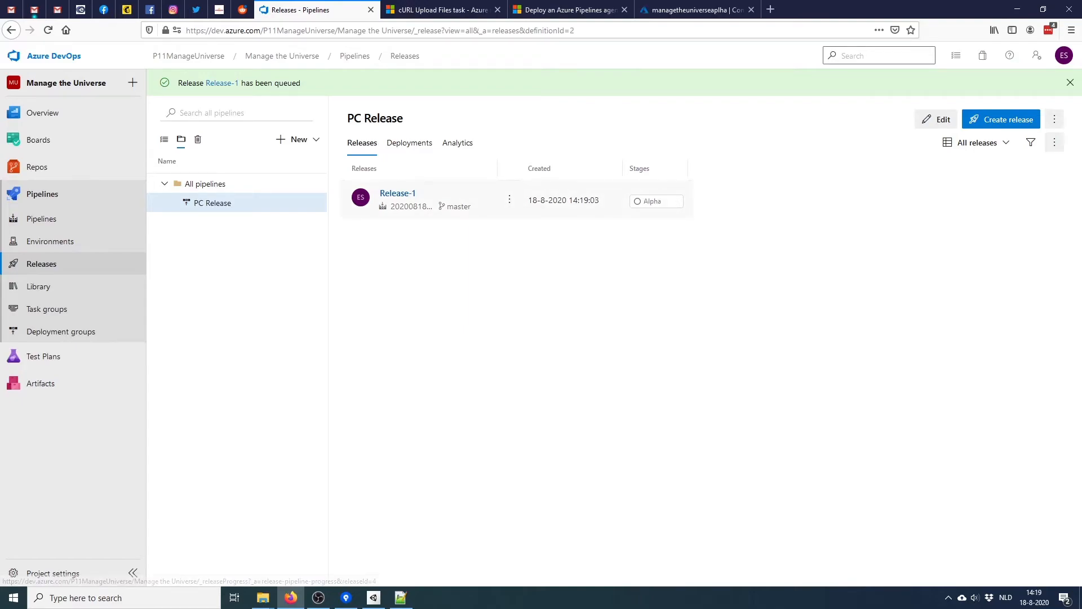
left_click(398, 193)
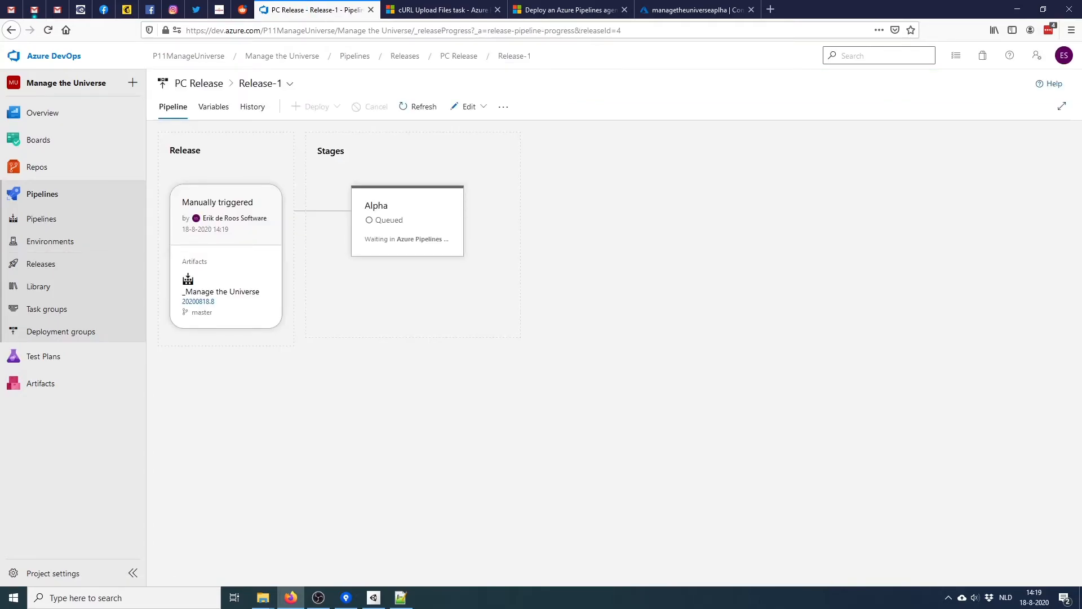
left_click(407, 221)
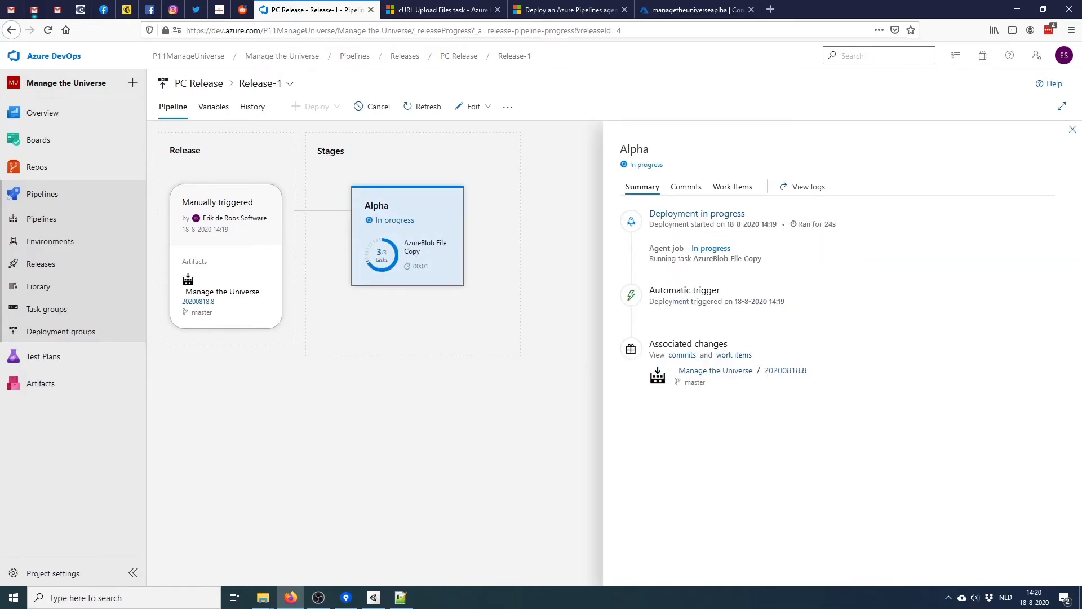
left_click(436, 299)
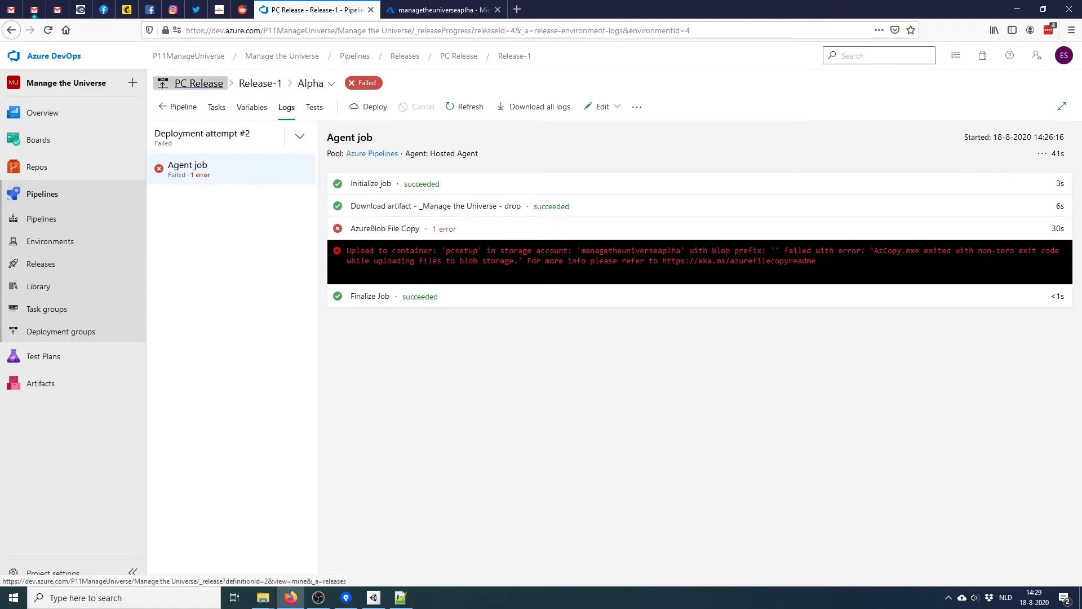
left_click(199, 83)
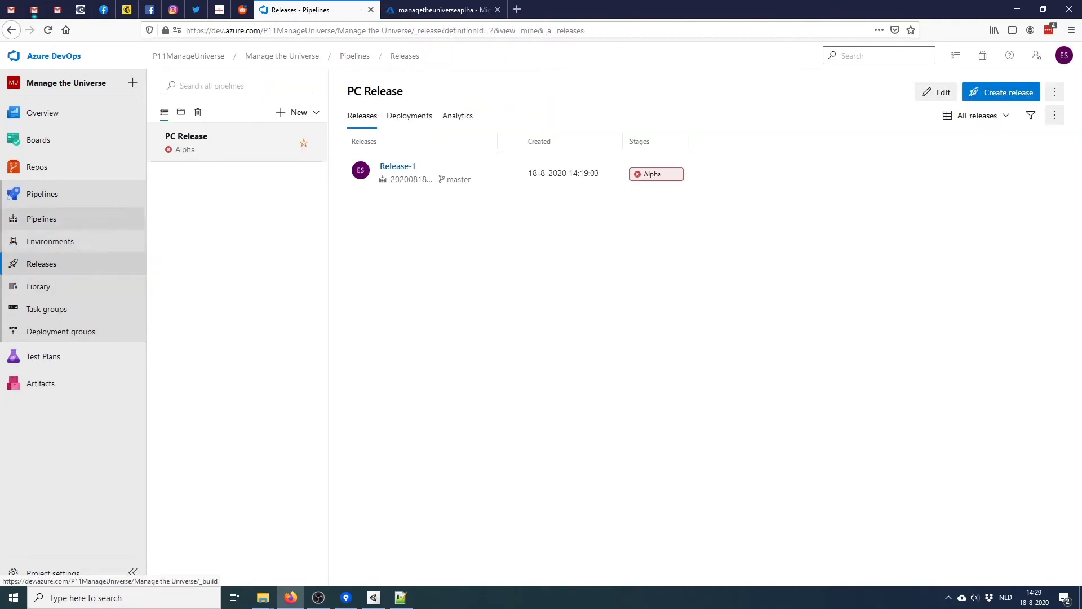
Check Manage the Universe runs #20200818.7 and #20200818.8, then edit azure-pipelines.yml
left_click(41, 219)
left_click(233, 208)
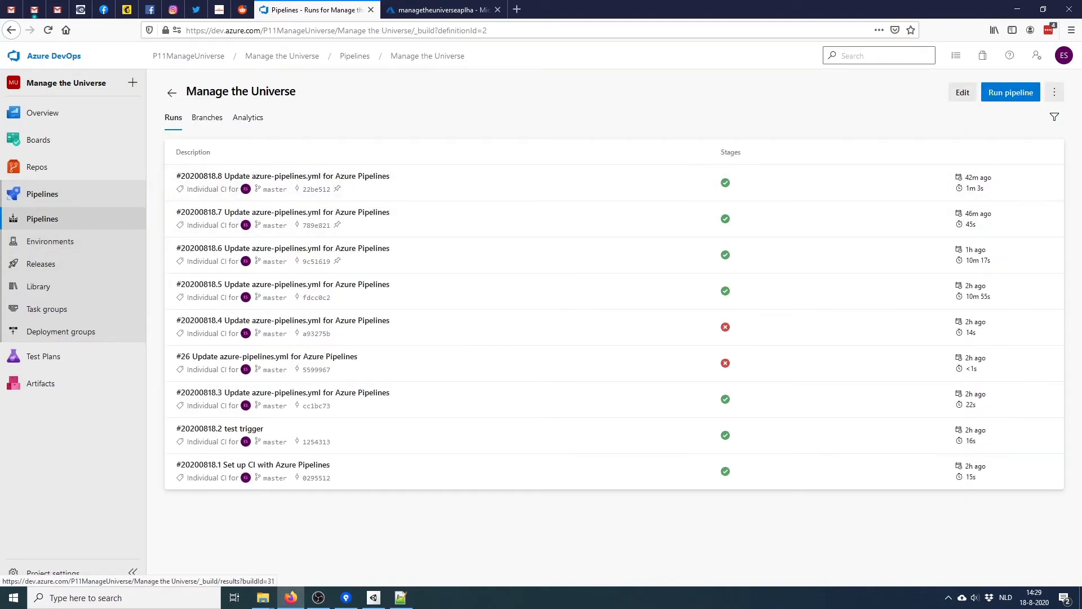
left_click(260, 213)
key("alt+Left")
left_click(260, 177)
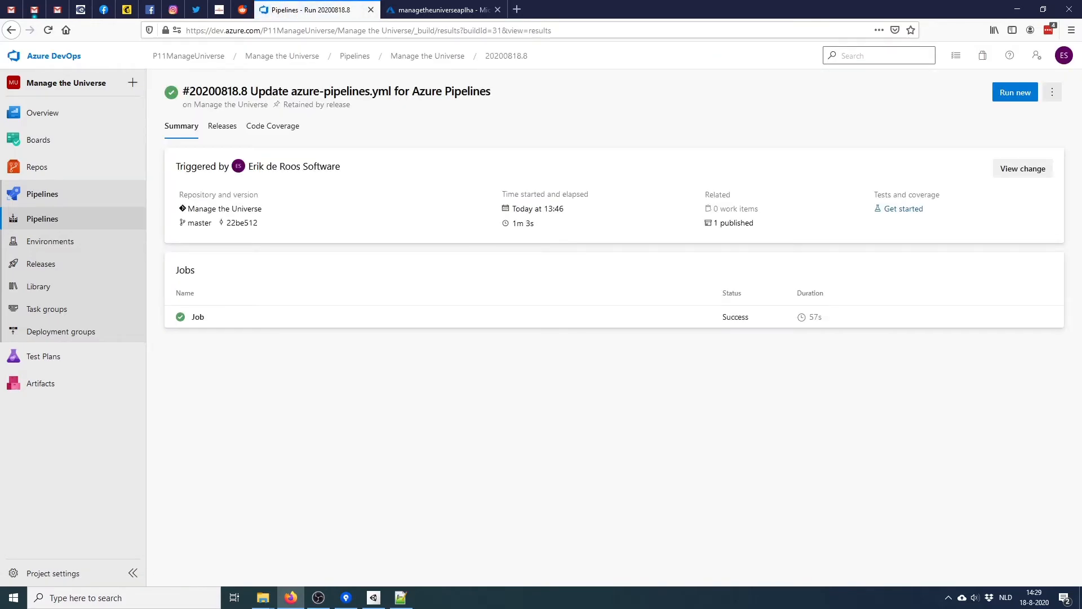
key("alt+Left")
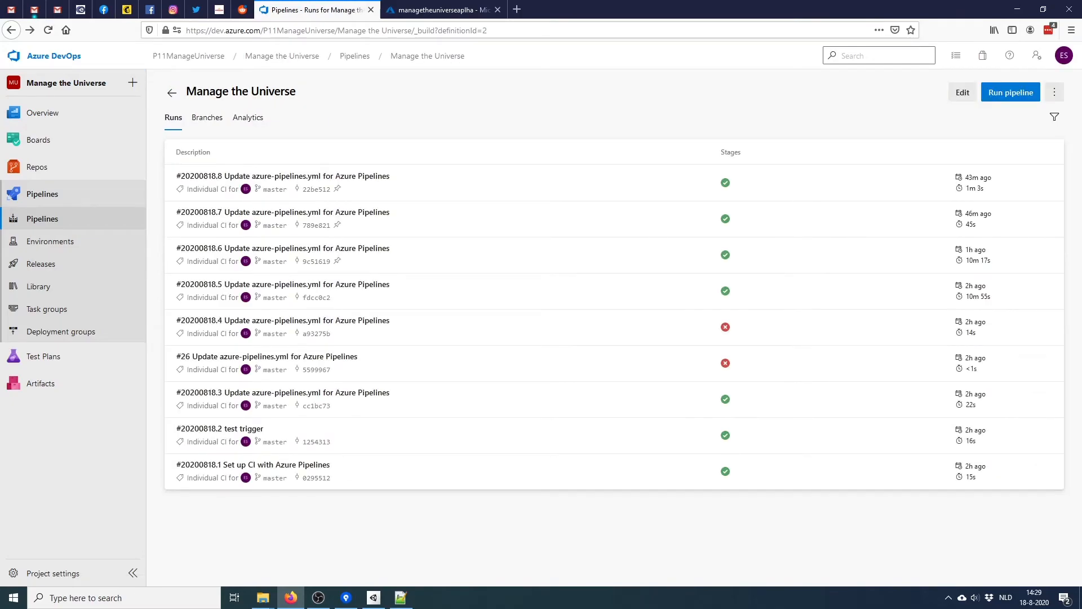
left_click(963, 92)
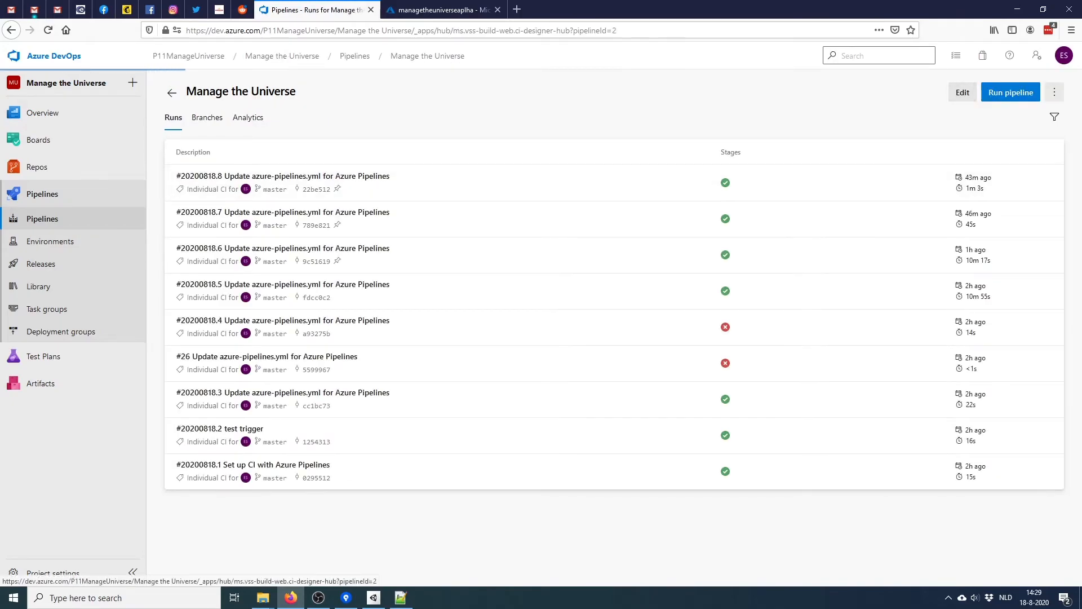
scroll(507, 366, "down", 3)
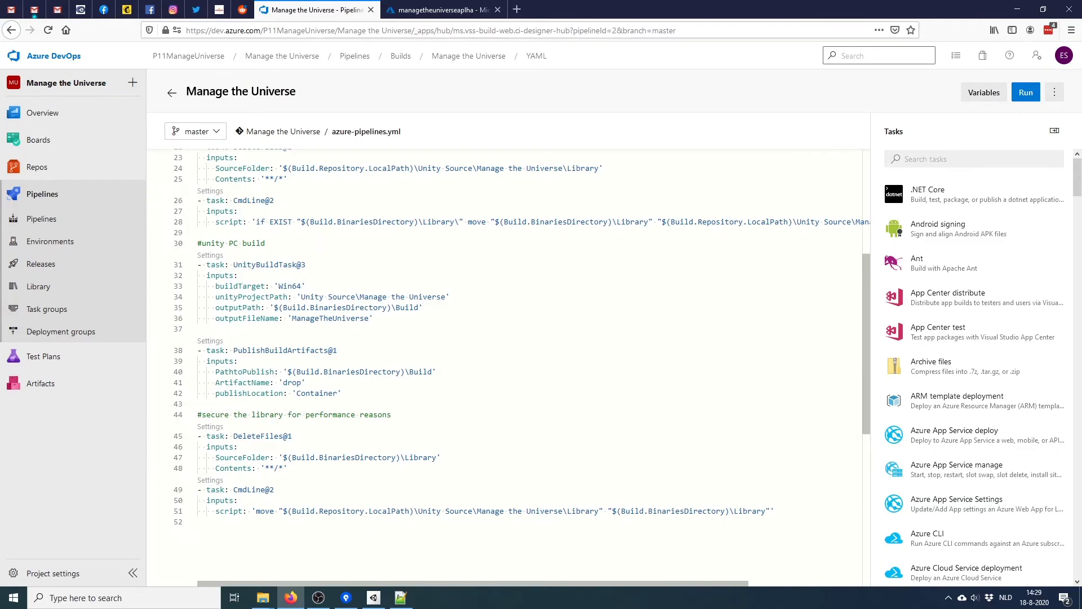
Paste the BatchScript@1 installer block and rename its GameBuild argument to Build
type("#create the installer - task: BatchScript@1   inputs:     filename: 'Installer/createsetup.bat'     arguments: '\"$(Build.BinariesDirectory)\\GameBuild\\*\" \"$(Build.ArtifactStagingDirectory)\\SetupCreation\" \"0.1.$(Build.BuildNumber)\"'     workingFolder: '$(Build.Repository.LocalPath)\\Installer'")
scroll(507, 366, "down", 3)
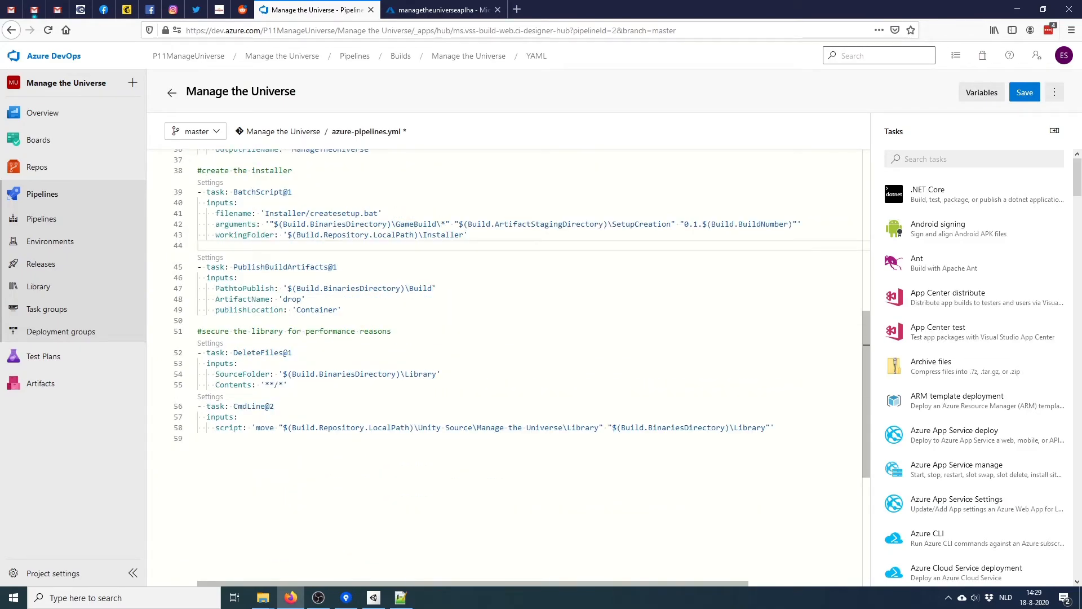
scroll(508, 366, "up", 3)
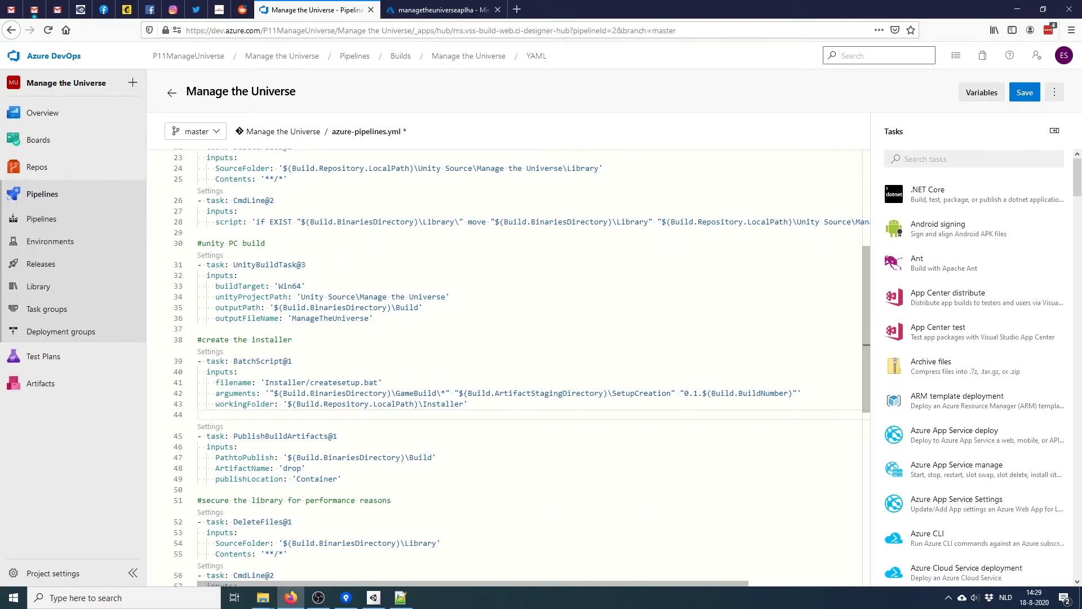
double_click(416, 393)
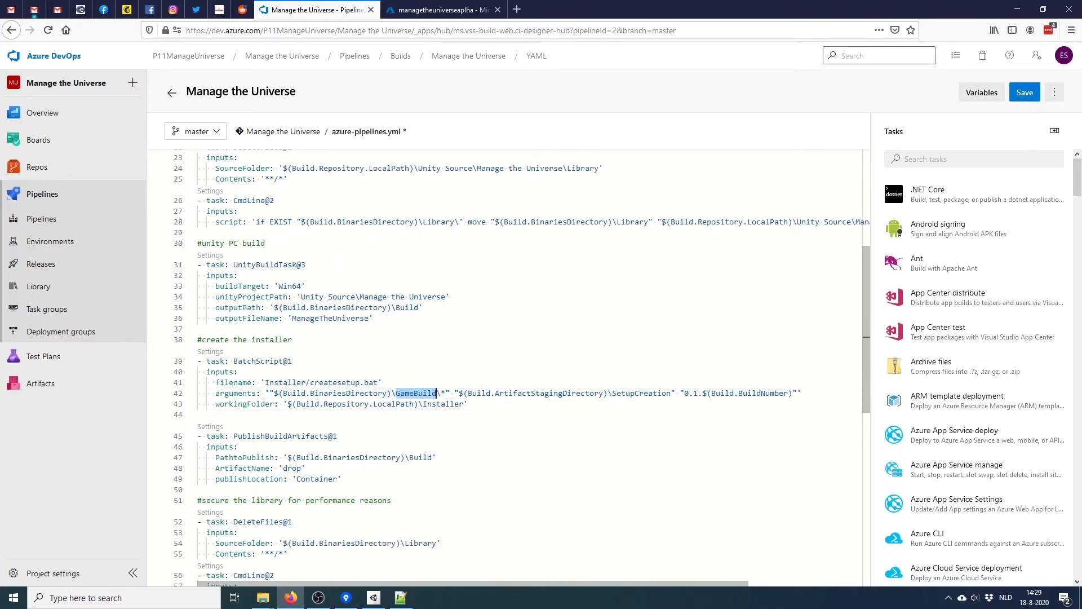
type("Build")
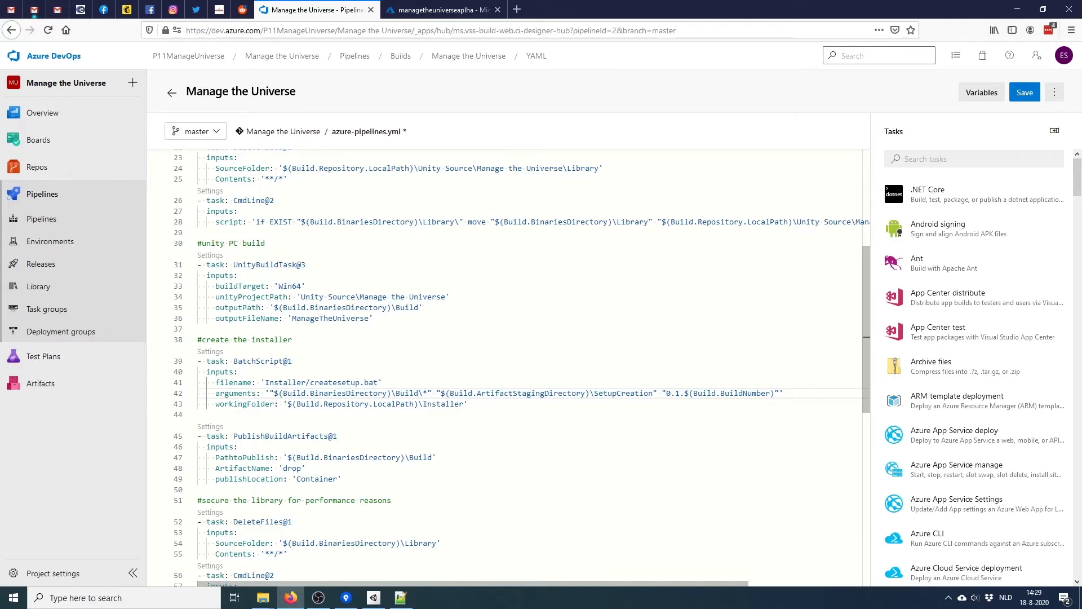
Add an '#upload artifact' comment line before the publish step
left_click(198, 415)
key("Return")
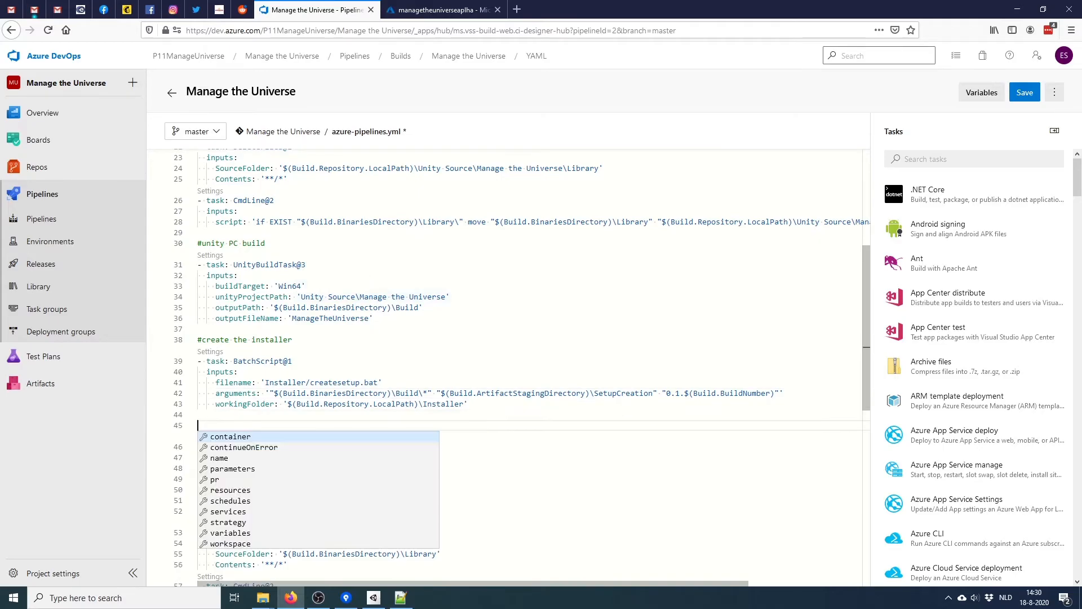
type("#upload artifact")
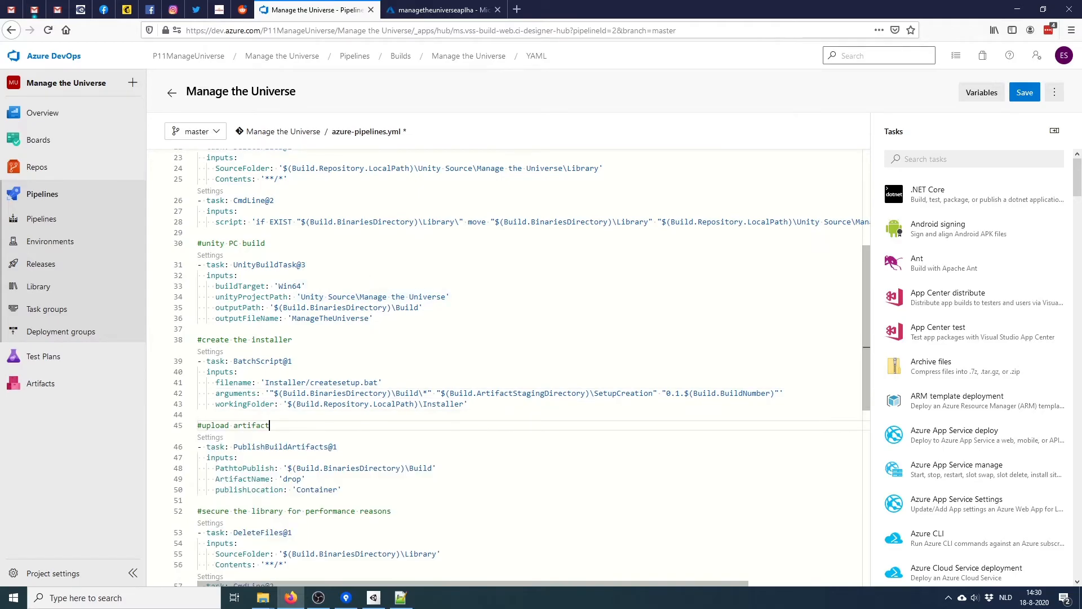
scroll(529, 367, "down", 3)
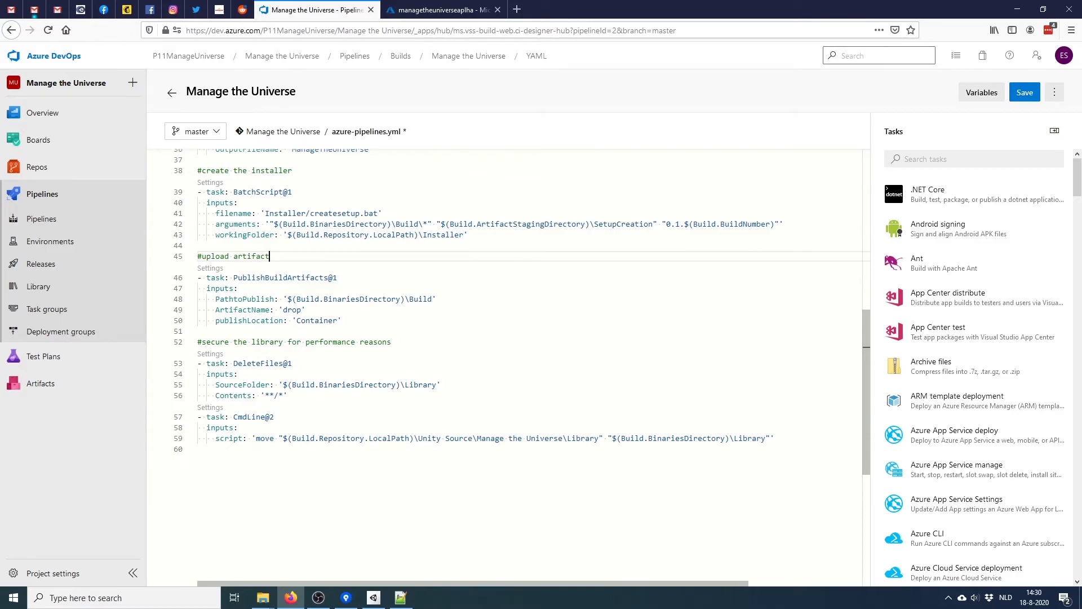
scroll(529, 366, "up", 3)
Point PathtoPublish at $(Build.ArtifactStagingDirectory)\SetupCreation
left_click_drag(440, 309, 654, 309)
key("ctrl+c")
left_click_drag(286, 384, 433, 384)
key("ctrl+v")
left_click(270, 341)
left_click(233, 320)
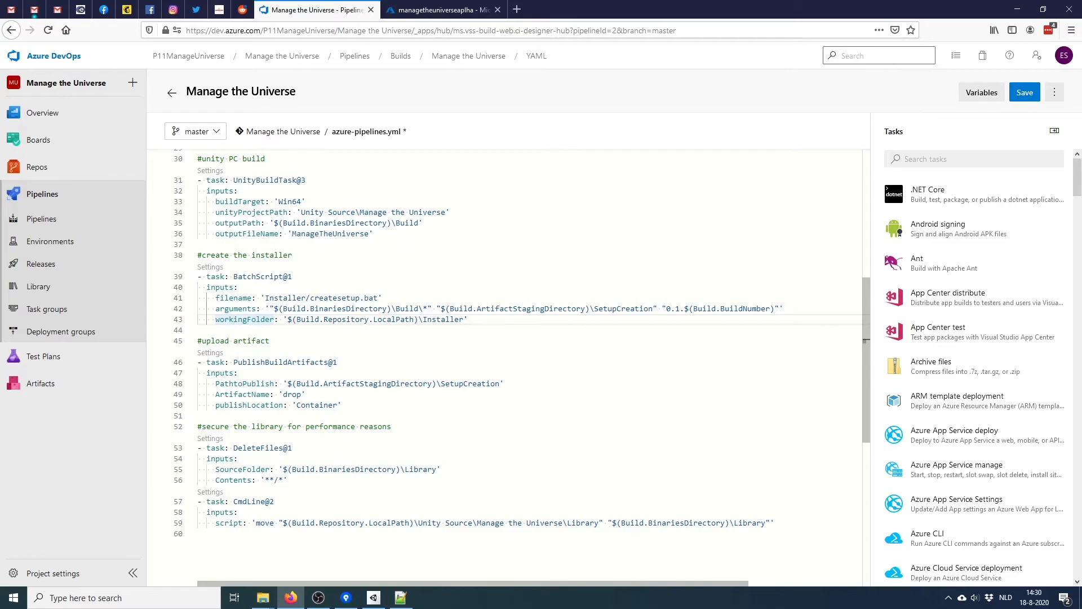
Show the ManageTheUniverse Installer folder, select Inno Setup 6, and start a blank browser tab
mouse_move(263, 597)
left_click(319, 550)
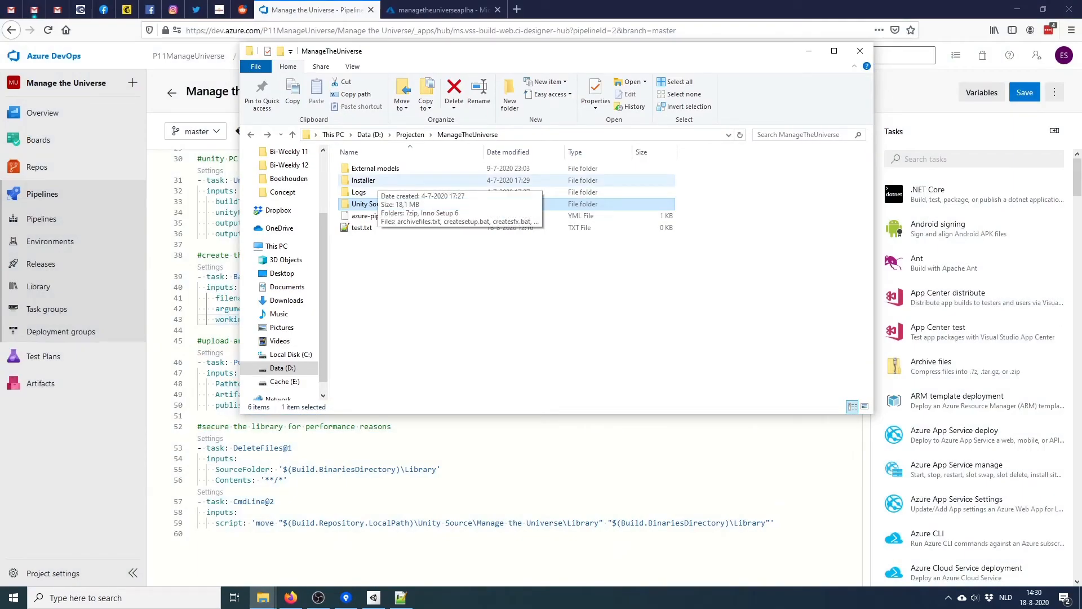
double_click(364, 181)
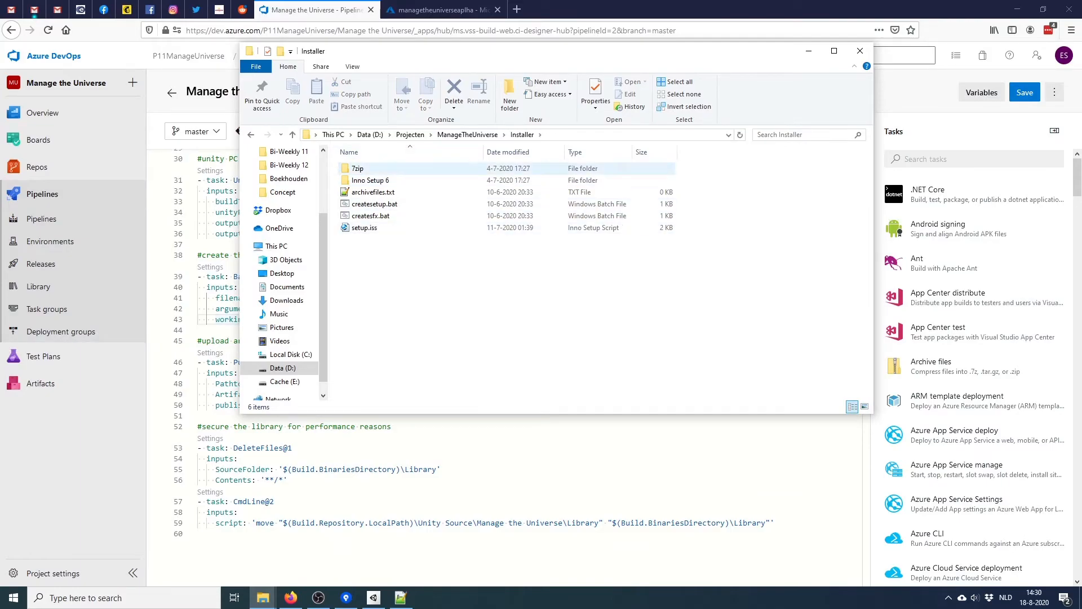
left_click(370, 180)
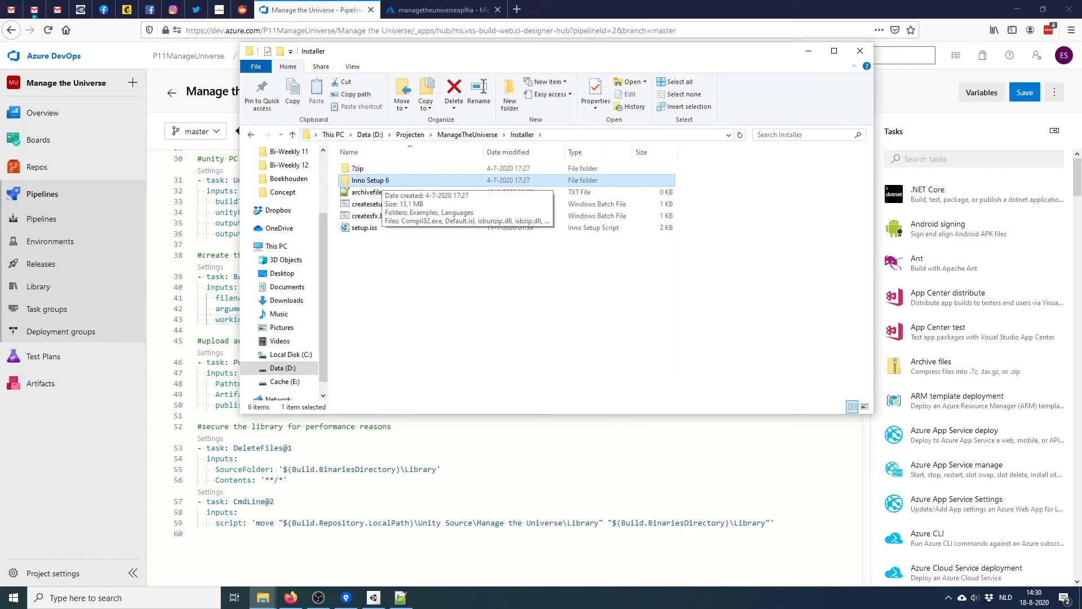
left_click(517, 9)
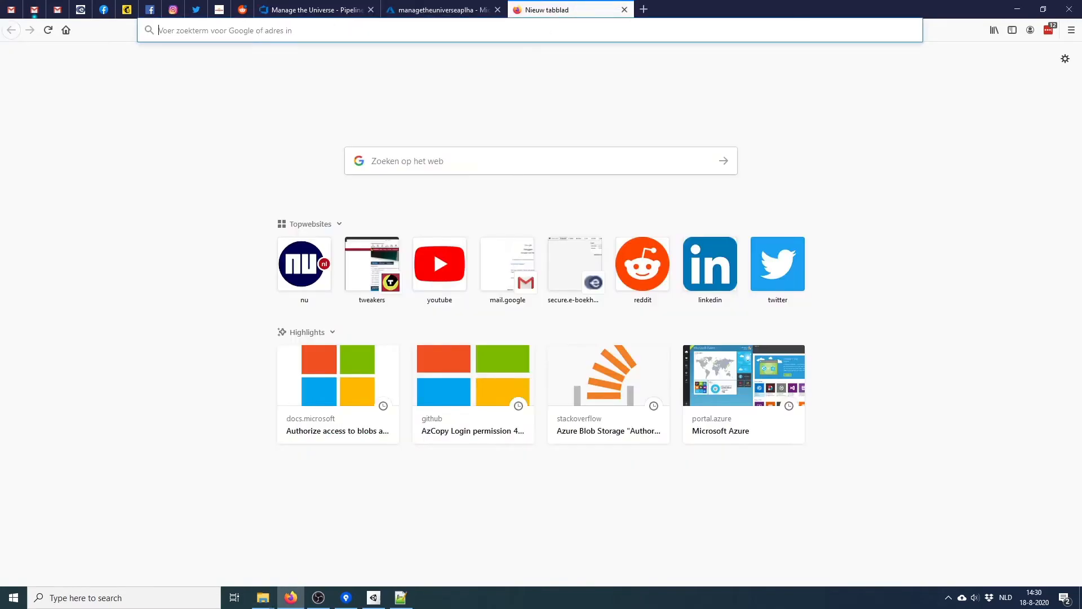
Search 'inno setup', reach the jrsoftware.org Downloads page, then close it for the Installer folder
type("inno set")
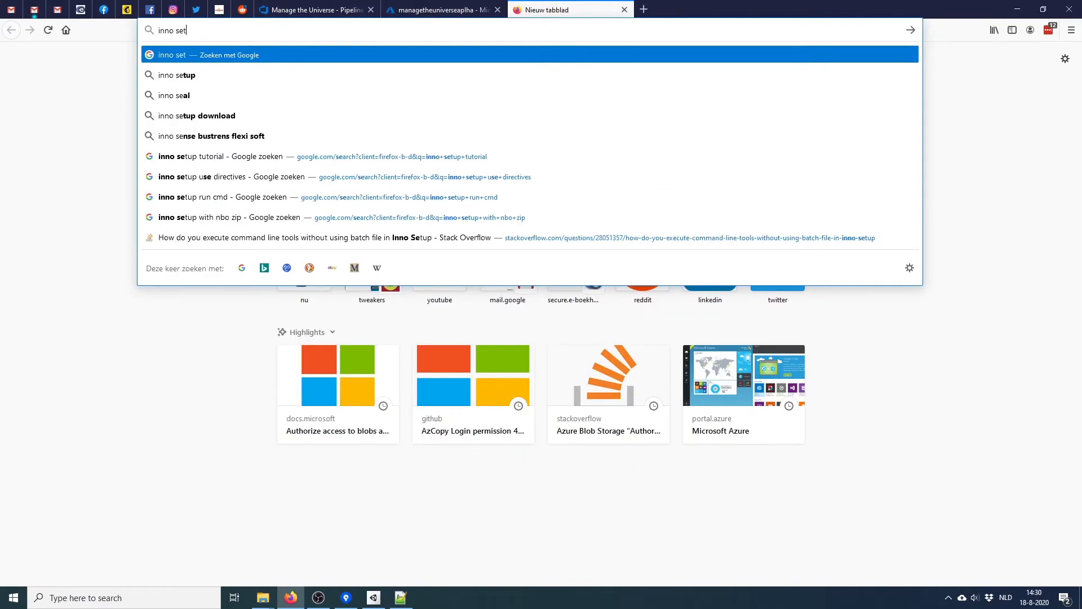
type("up")
key("Return")
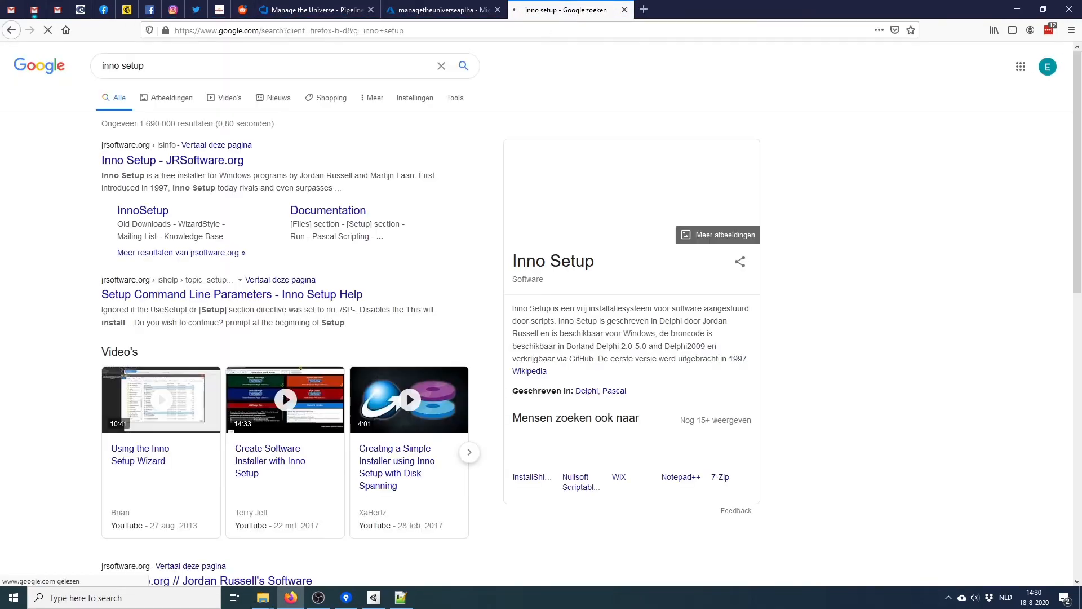
left_click(172, 160)
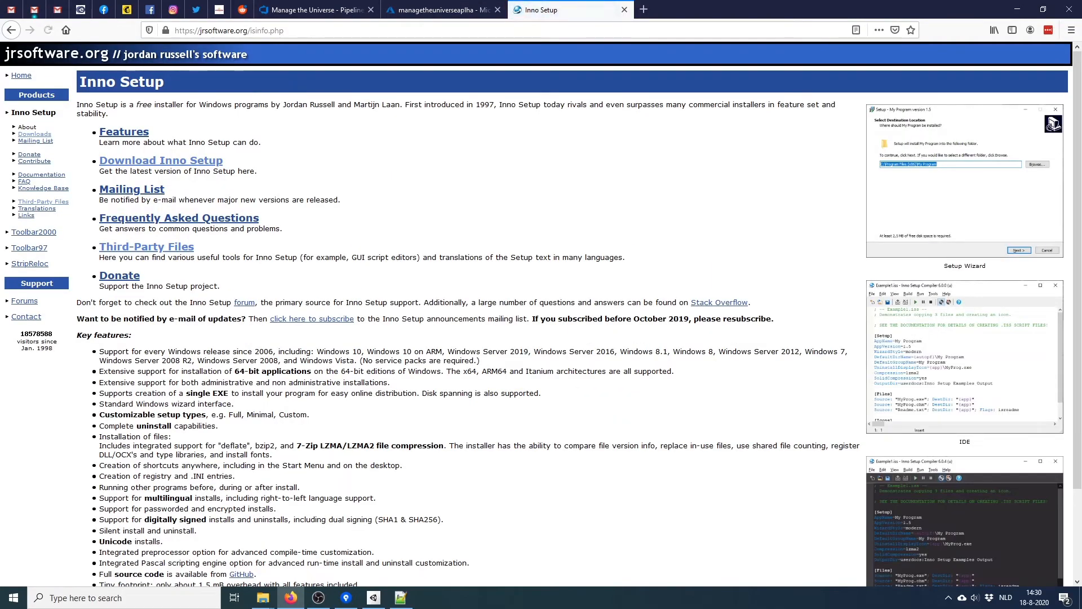
left_click(161, 161)
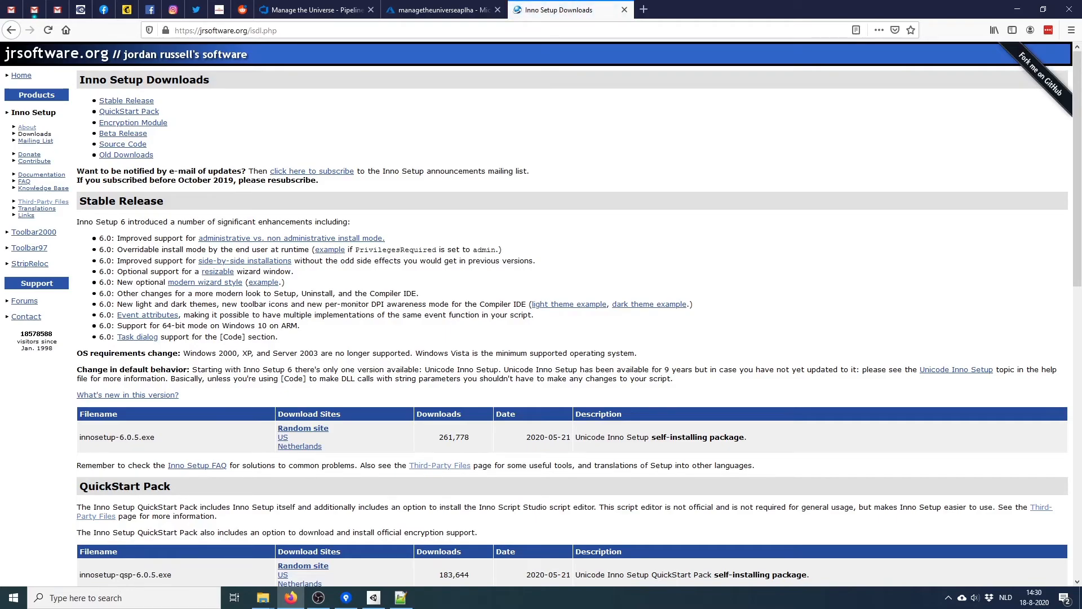
left_click(625, 10)
key("alt+Tab")
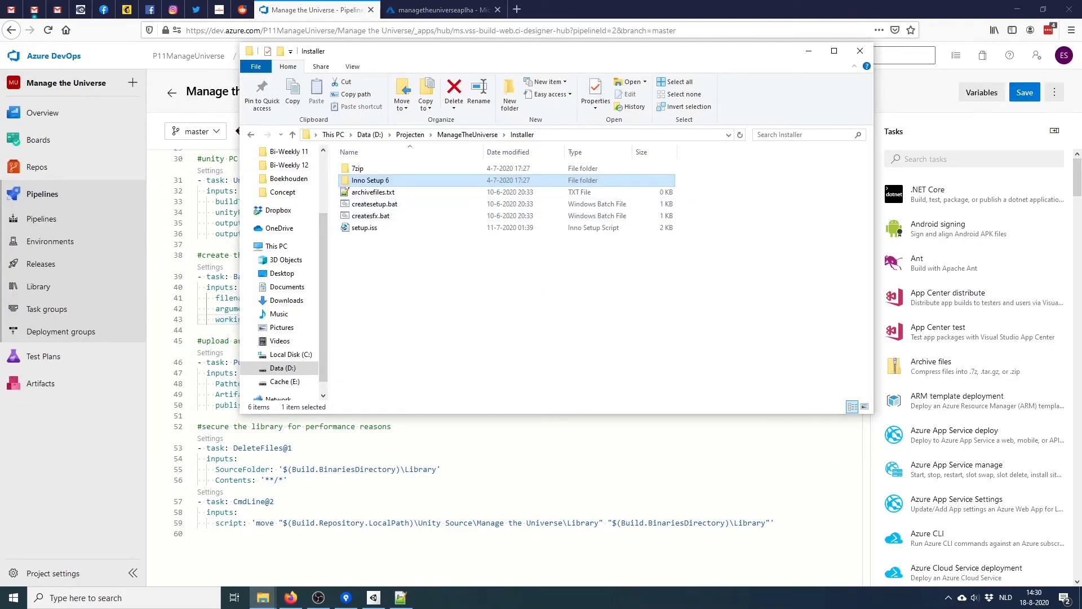
Look inside the Inno Setup 6 folder, then go back to Installer
double_click(463, 180)
mouse_move(868, 220)
left_mouse_down()
mouse_move(868, 257)
mouse_move(868, 219)
left_mouse_up()
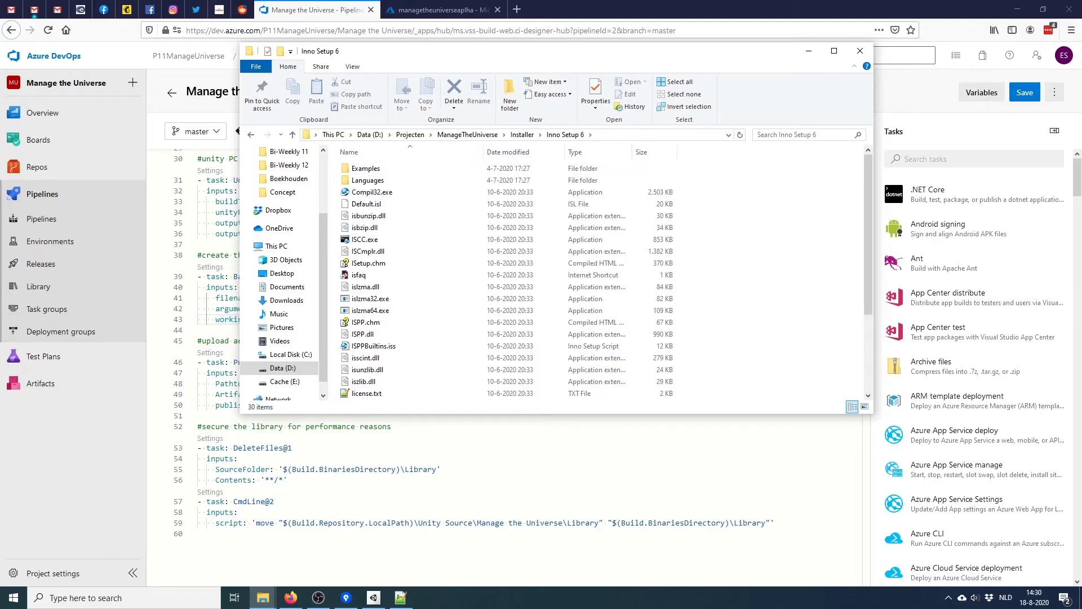
left_click(522, 134)
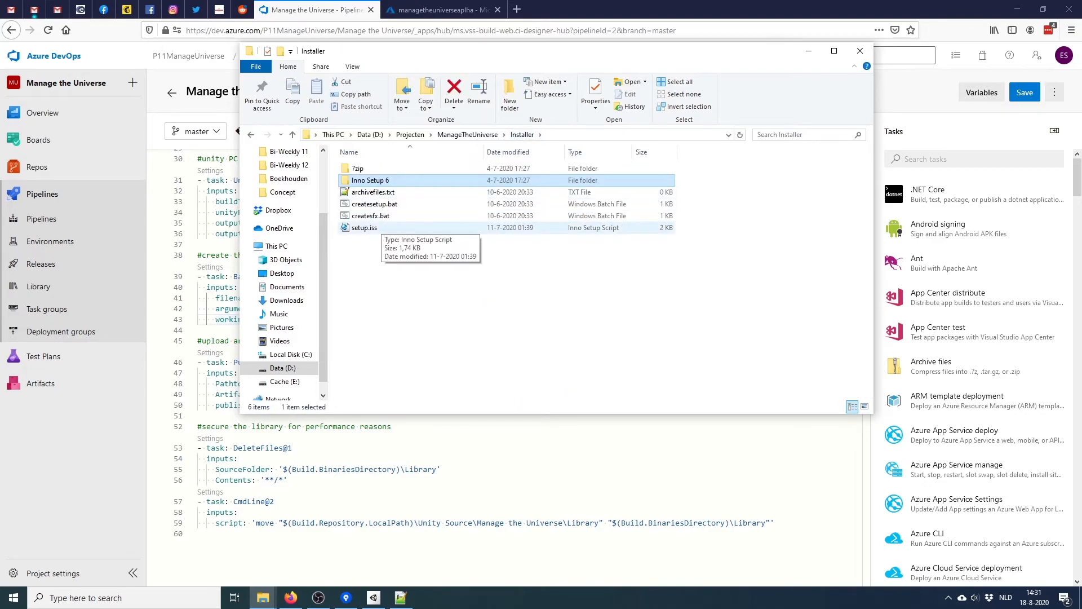
Launch Inno Setup Compiler from a Start menu search for 'inno'
key("super")
type("innos")
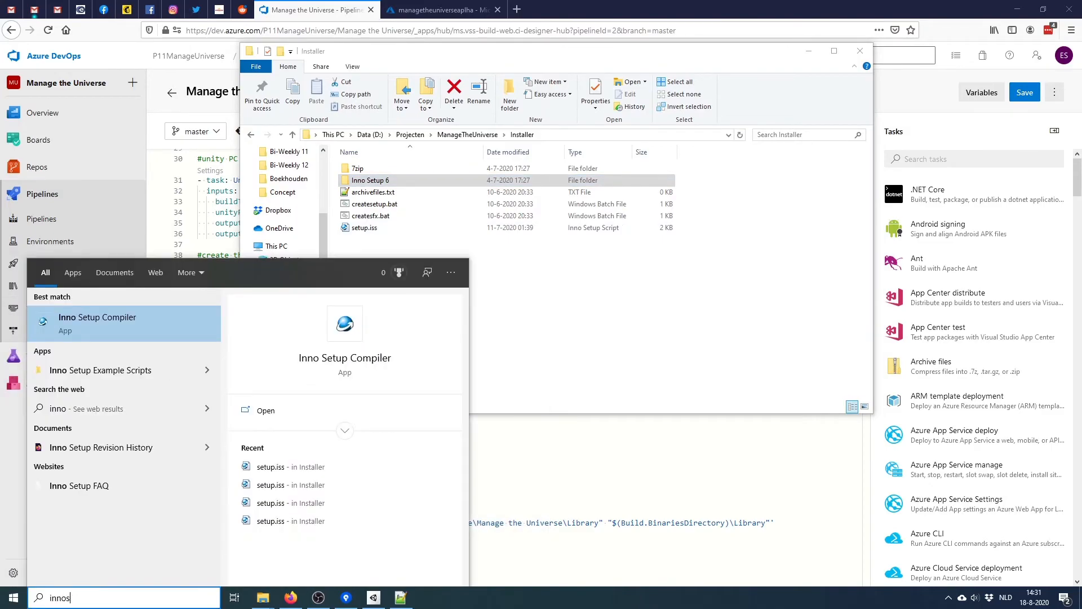
key("Return")
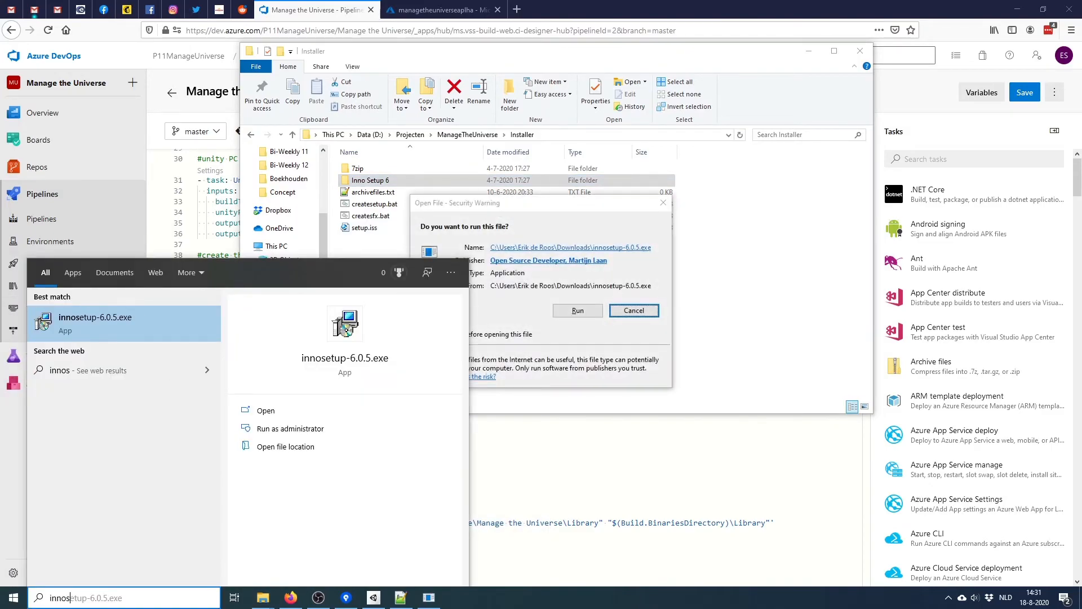
key("Escape")
key("Escape")
key("super")
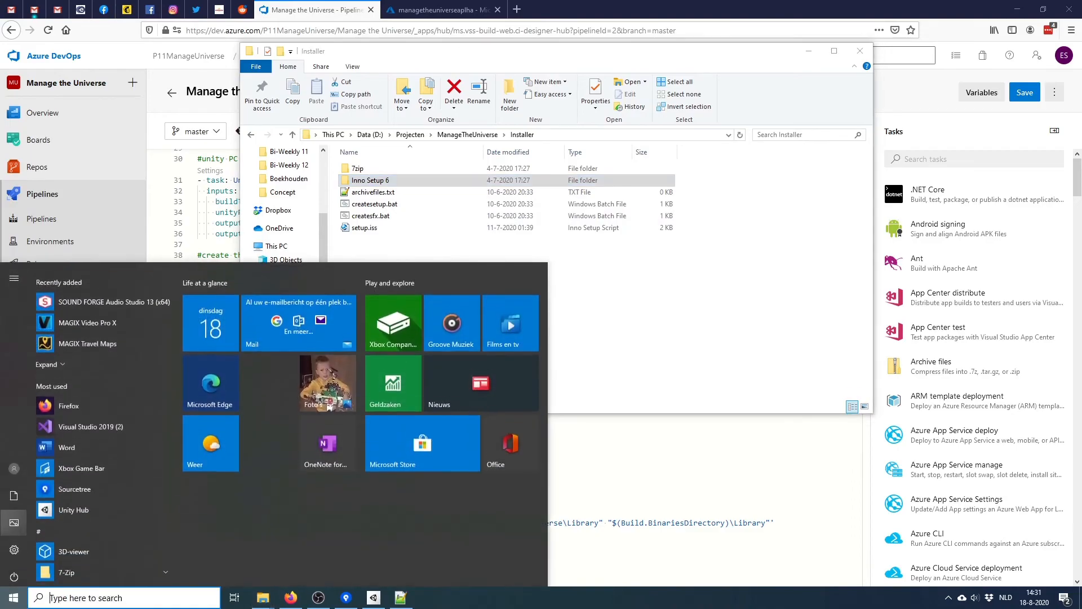
type("inno")
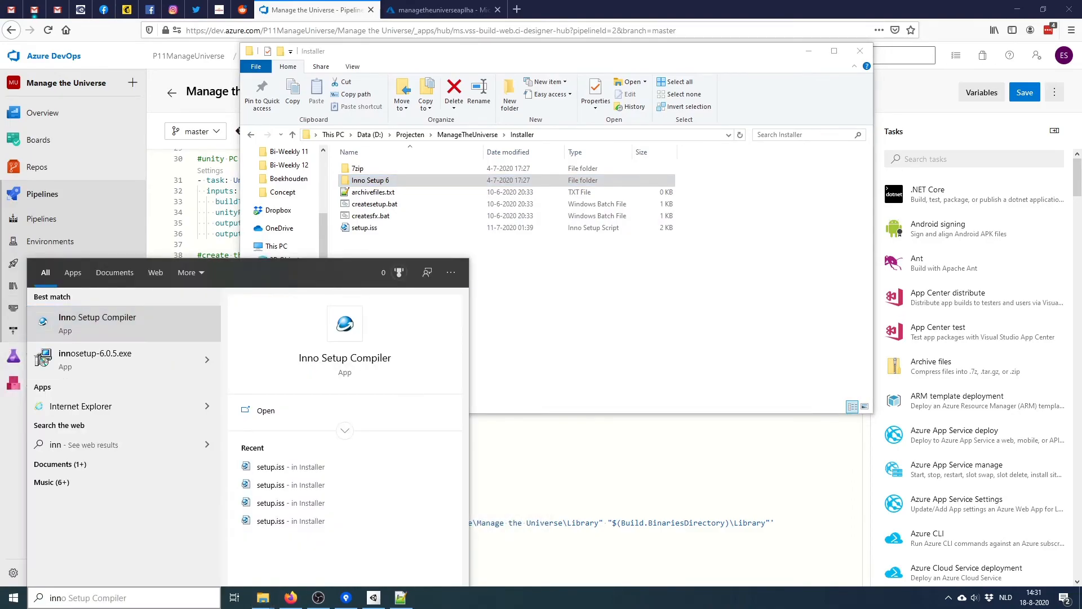
key("Return")
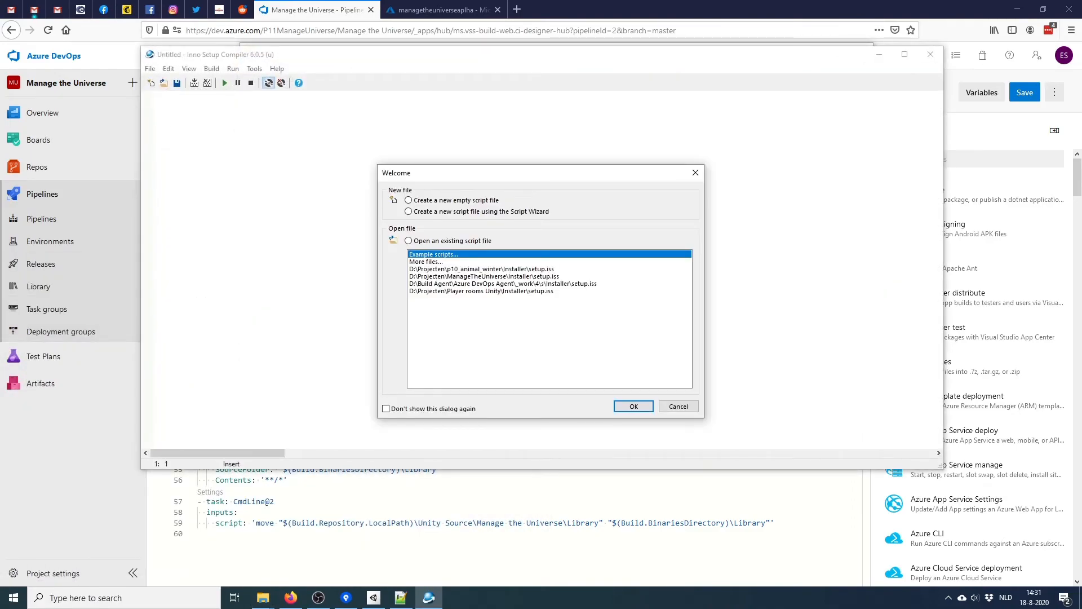
Review the recent setup.iss script, with OutputBaseFilename SetupPc, then close the compiler
left_click(409, 200)
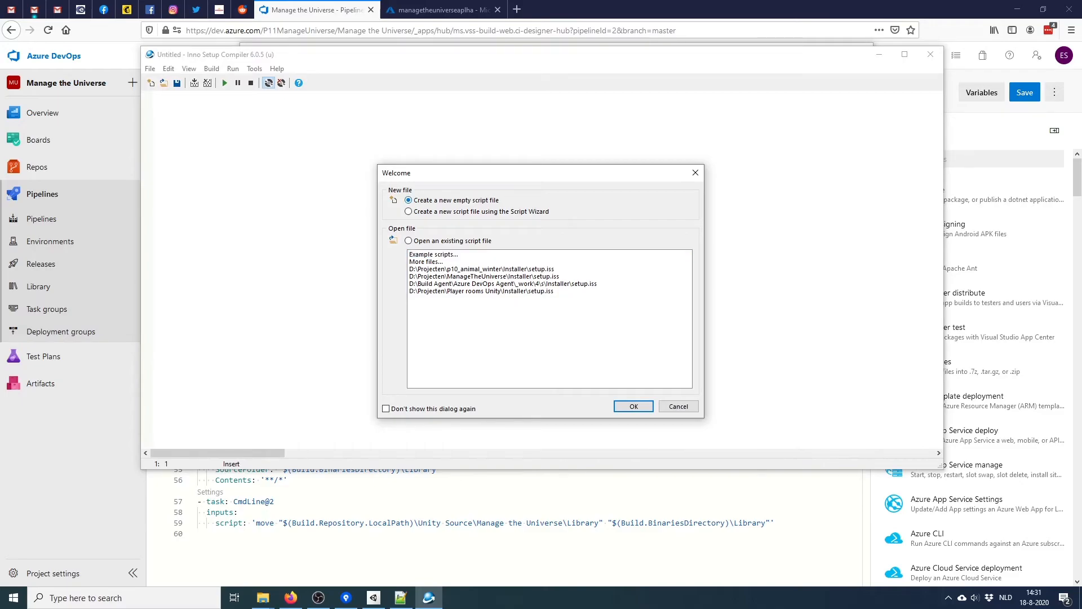
double_click(484, 276)
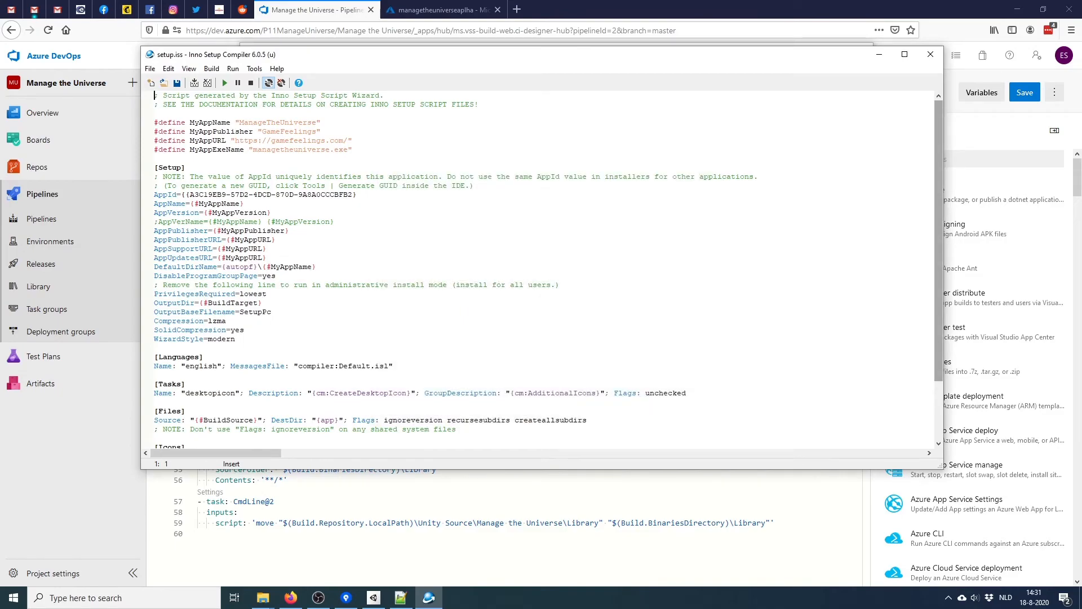
scroll(541, 271, "down", 3)
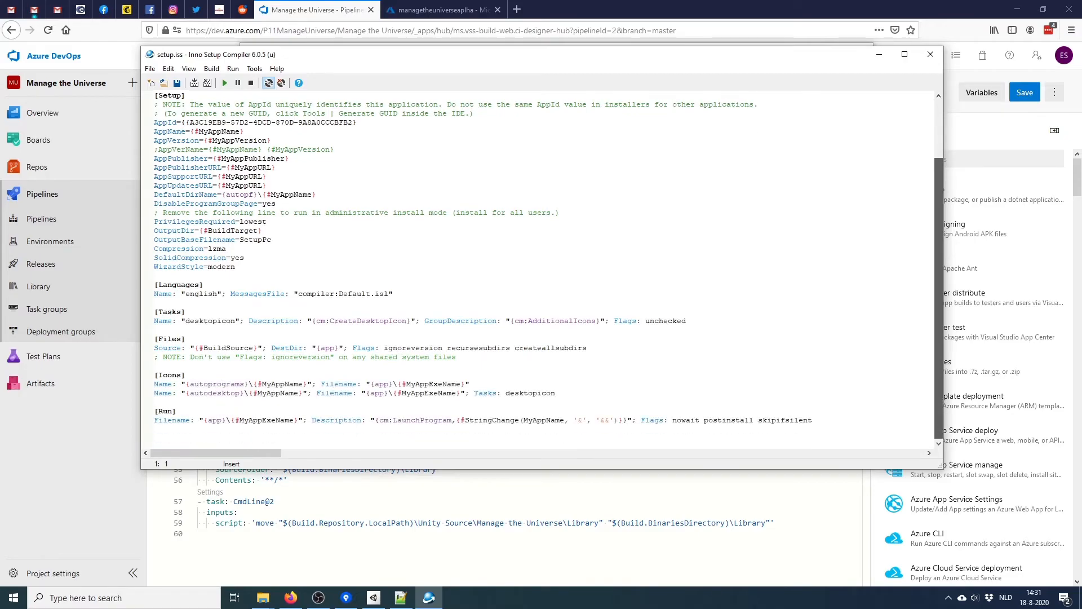
scroll(542, 270, "up", 3)
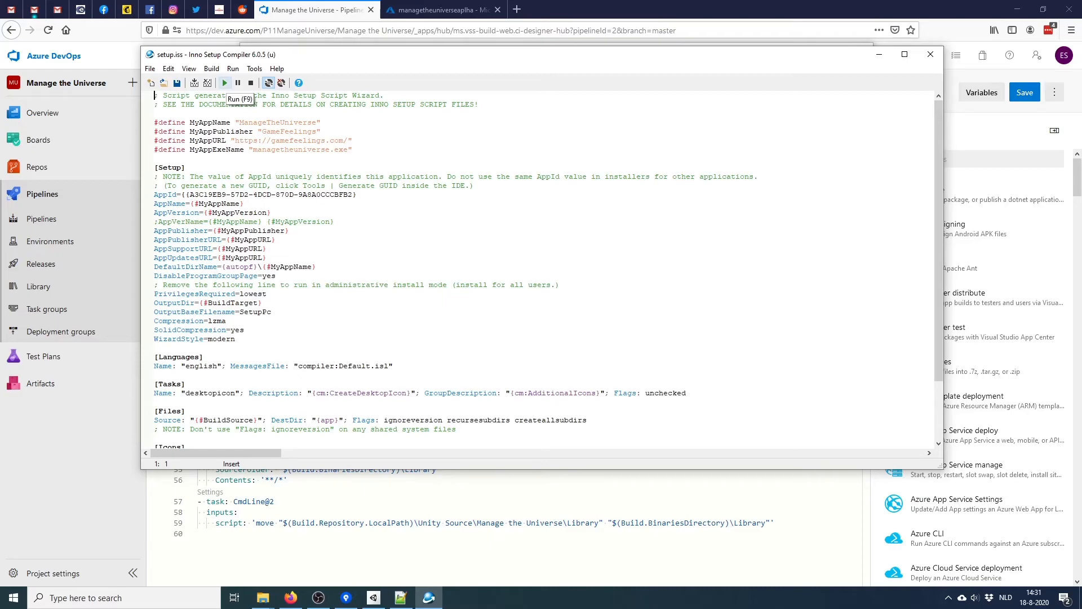
left_click(931, 54)
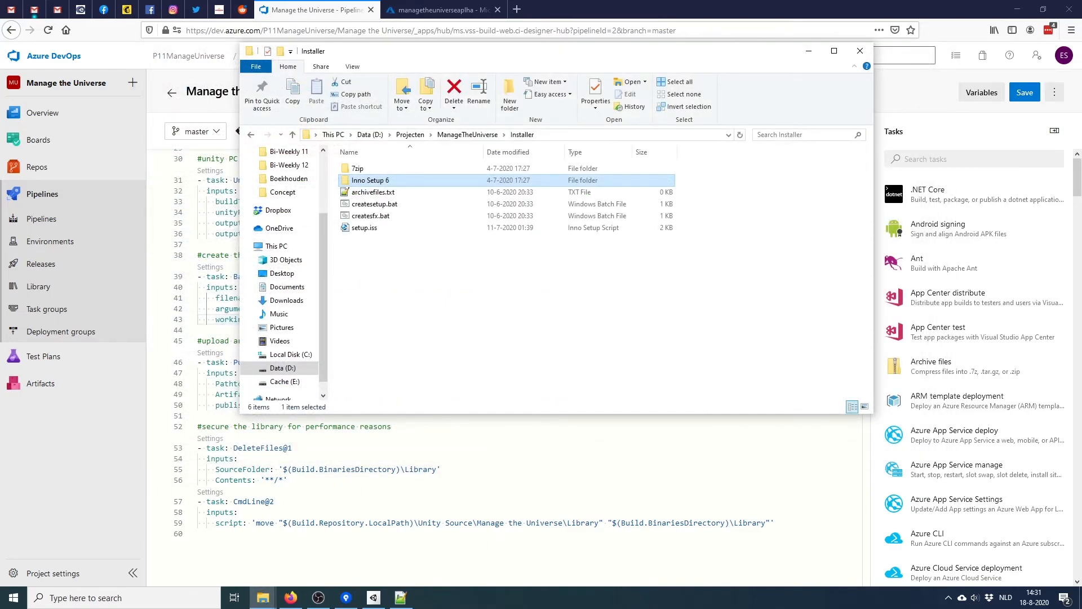
Check the YAML's Installer/createsetup.bat filename against the file, bringing up createsetup.bat's options
left_click(373, 204)
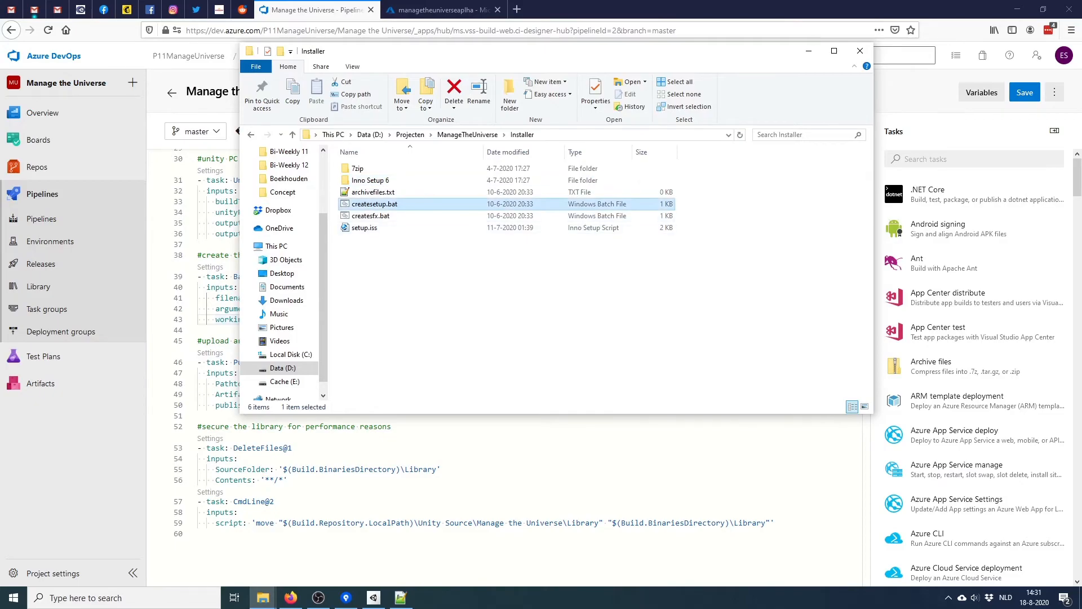
right_click(374, 204)
left_click(207, 277)
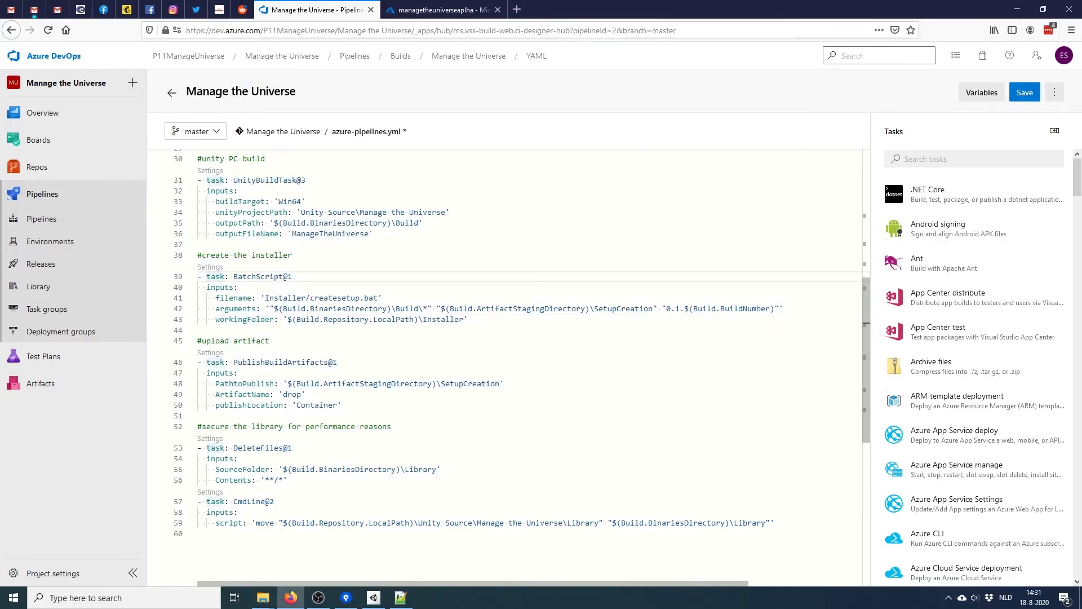
left_click_drag(265, 297, 379, 297)
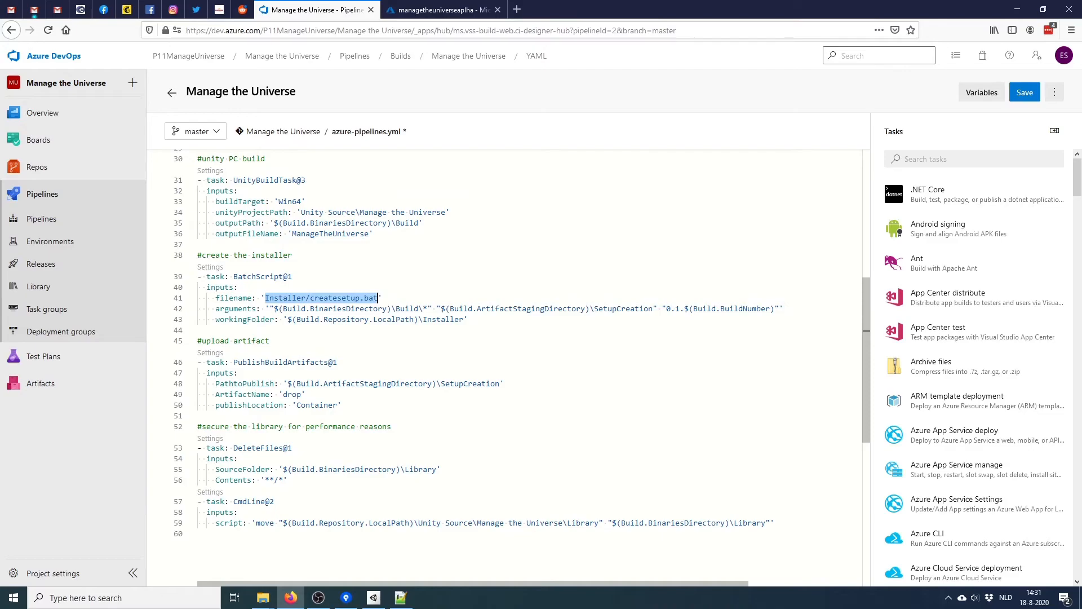
key("alt+Tab")
right_click(383, 204)
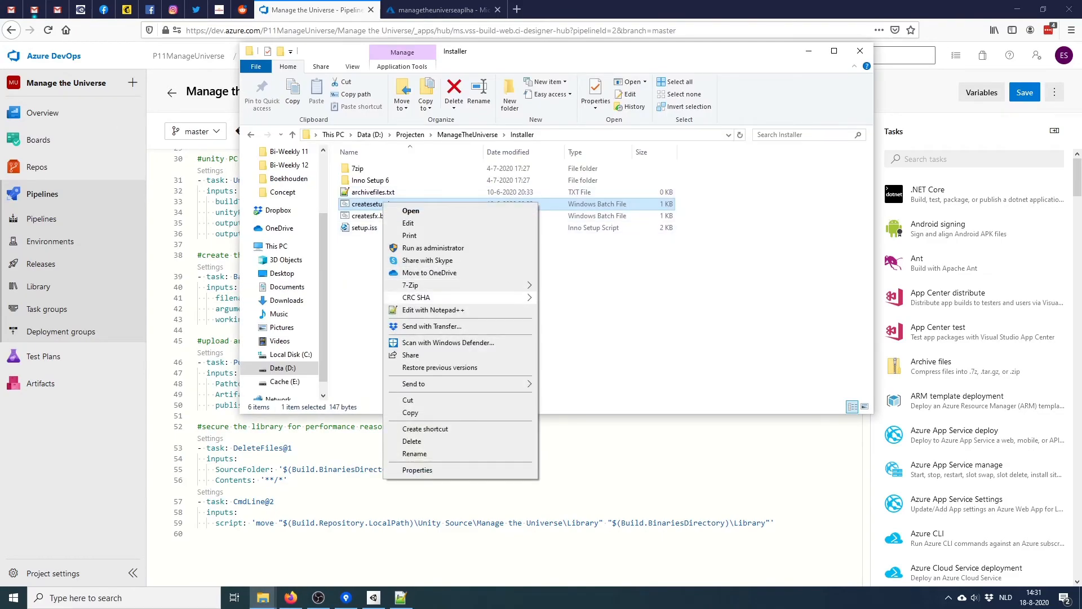
Open createsetup.bat in Notepad++ and confirm ISCC.exe exists in the Inno Setup 6 folder
left_click(431, 309)
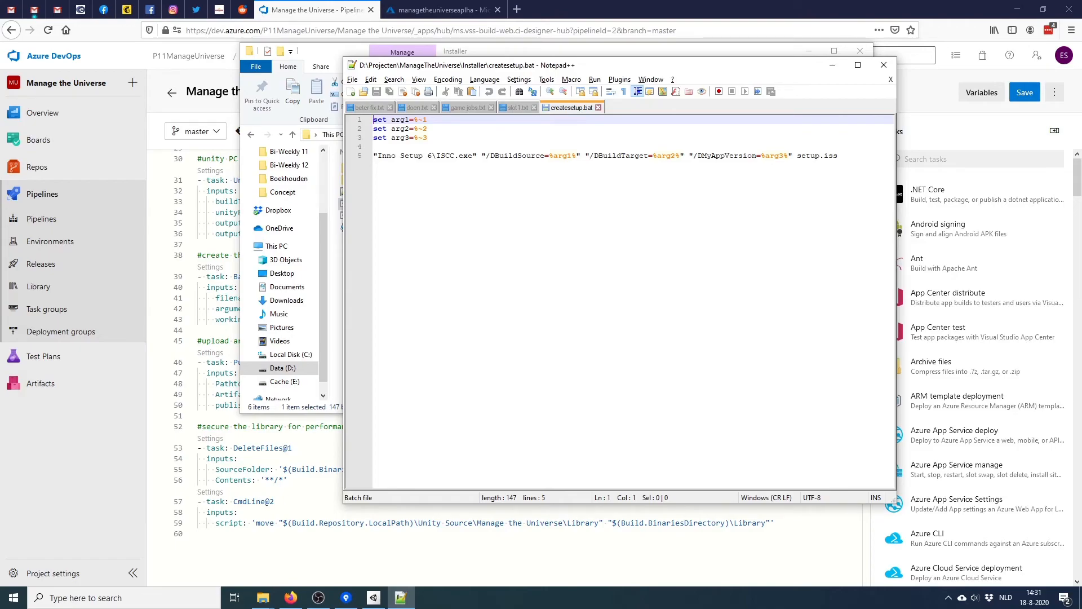
left_click_drag(378, 156, 473, 155)
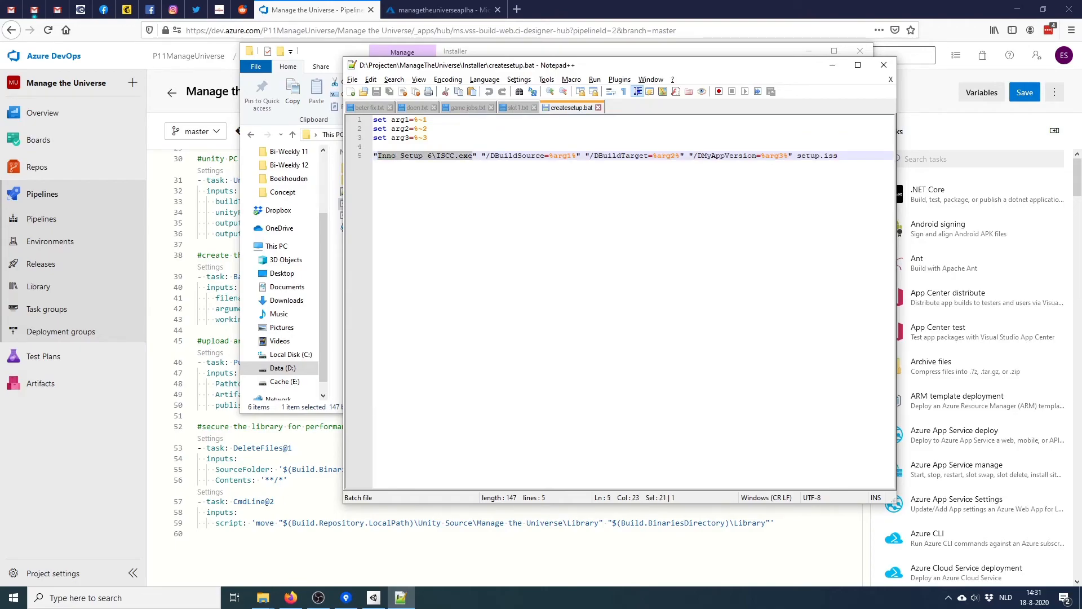
left_click_drag(483, 66, 622, 73)
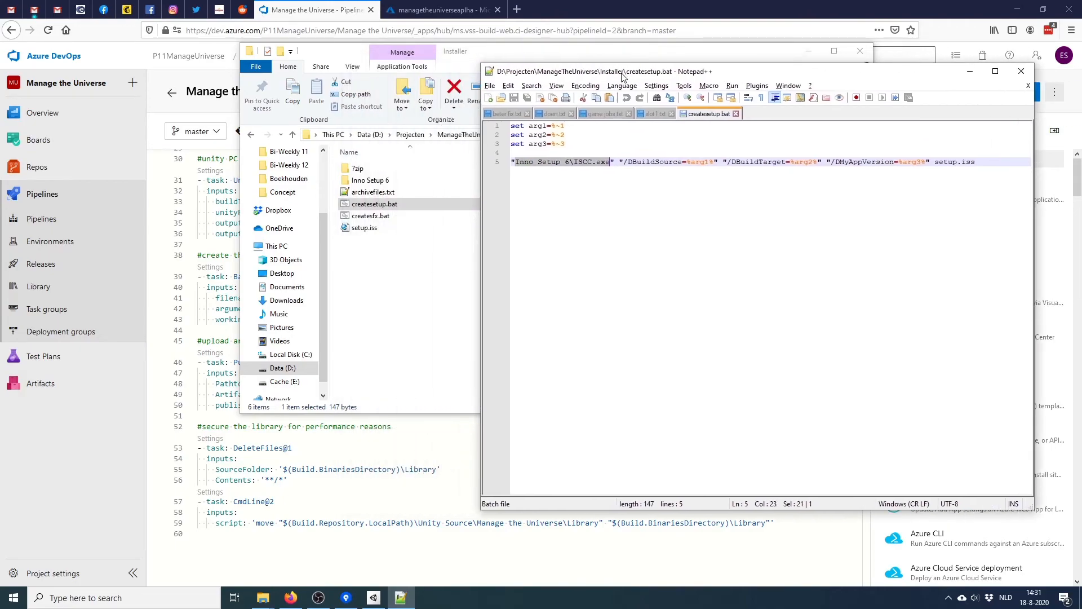
double_click(369, 181)
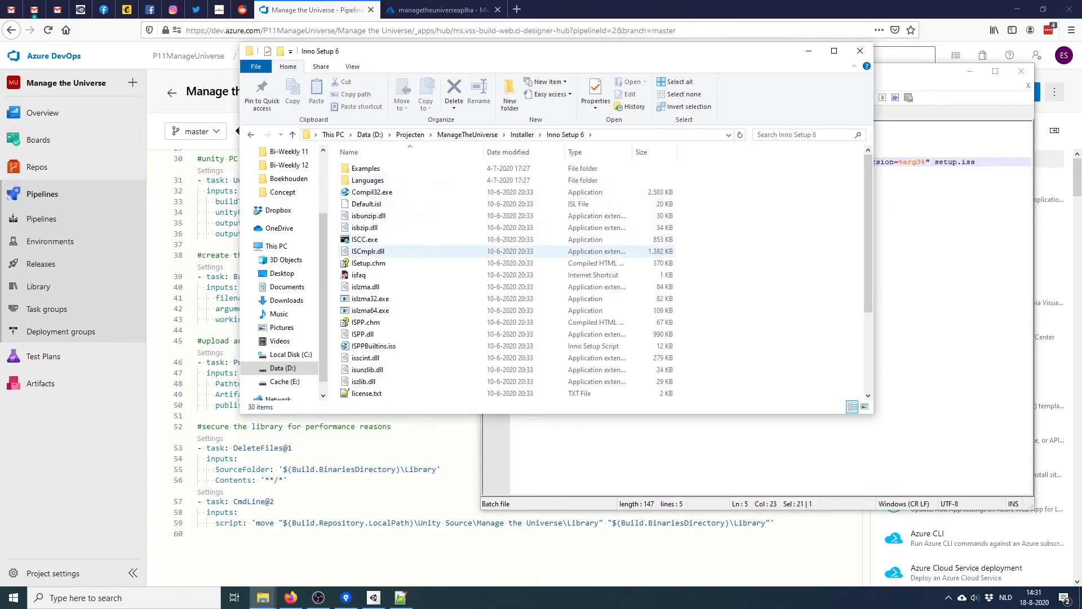
left_click(368, 240)
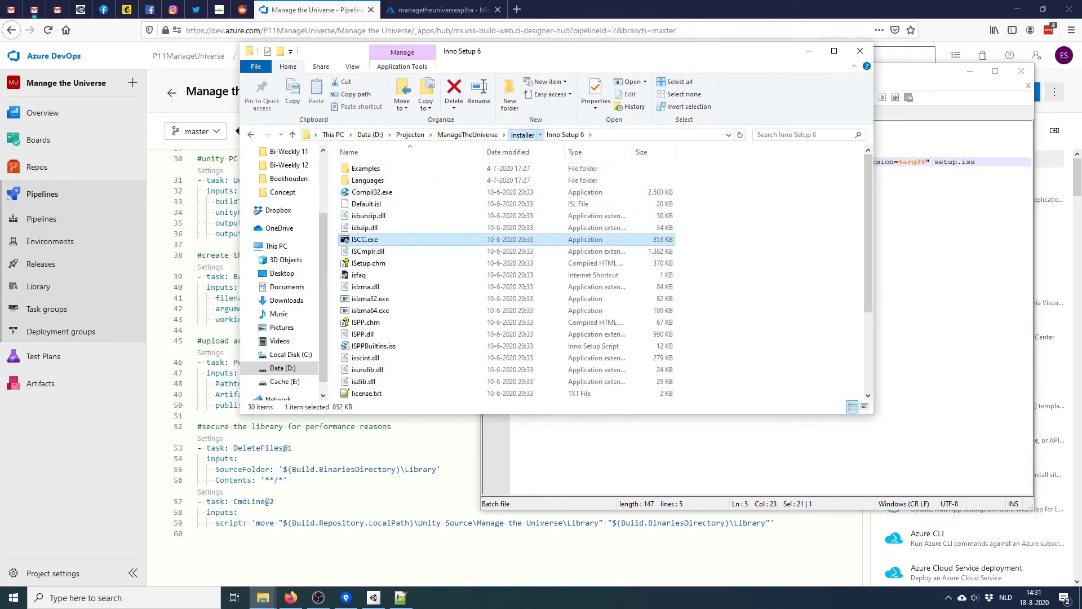
left_click(522, 135)
left_click(930, 253)
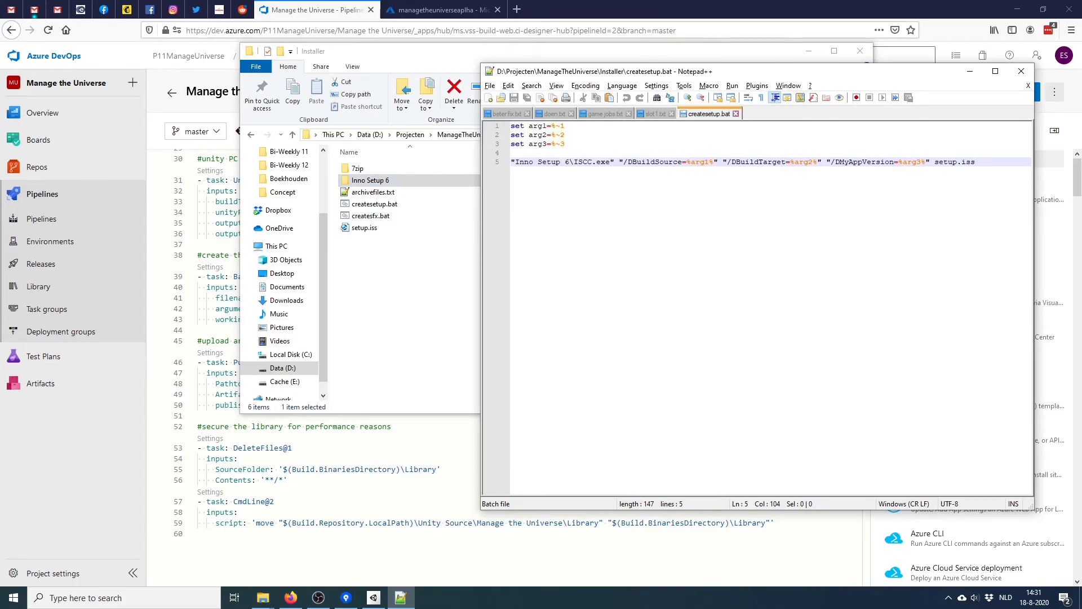
Compare the DMyAppVersion define with #MyAppVersion in setup.iss
double_click(864, 162)
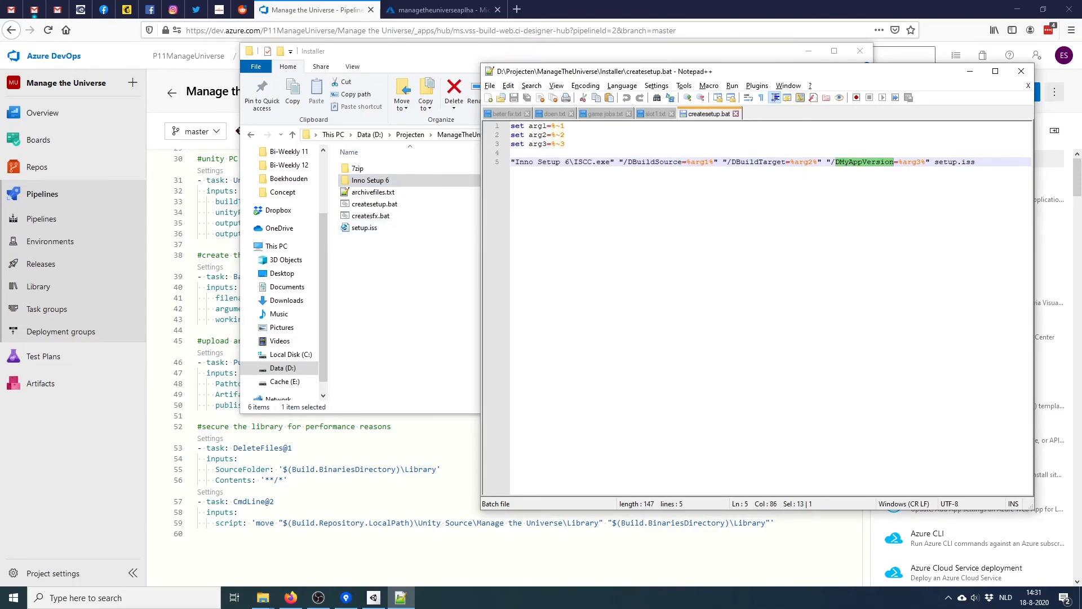
left_click(364, 228)
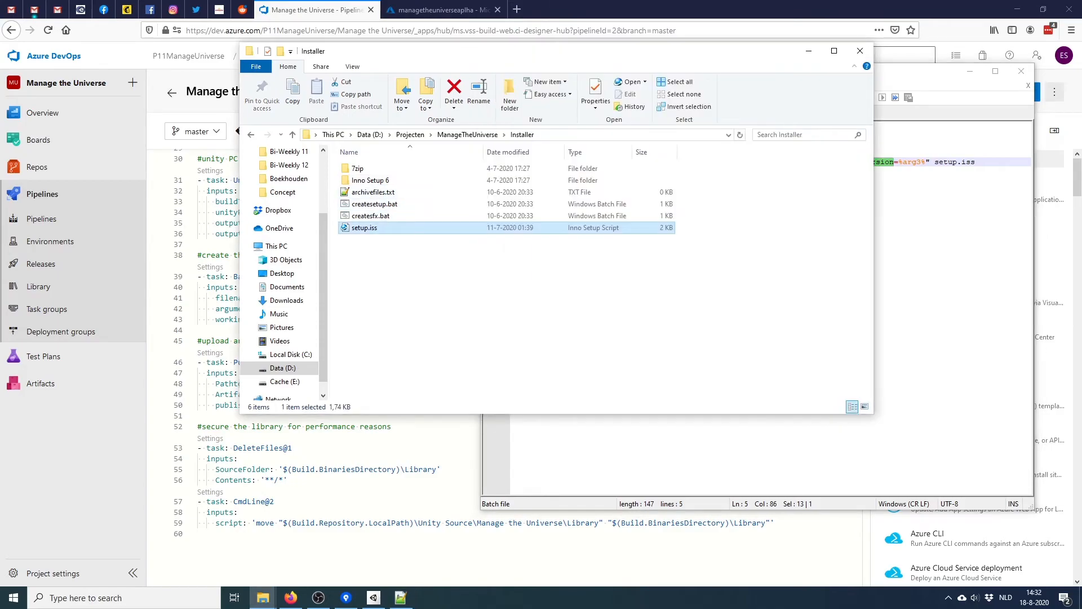
right_click(374, 228)
left_click(424, 324)
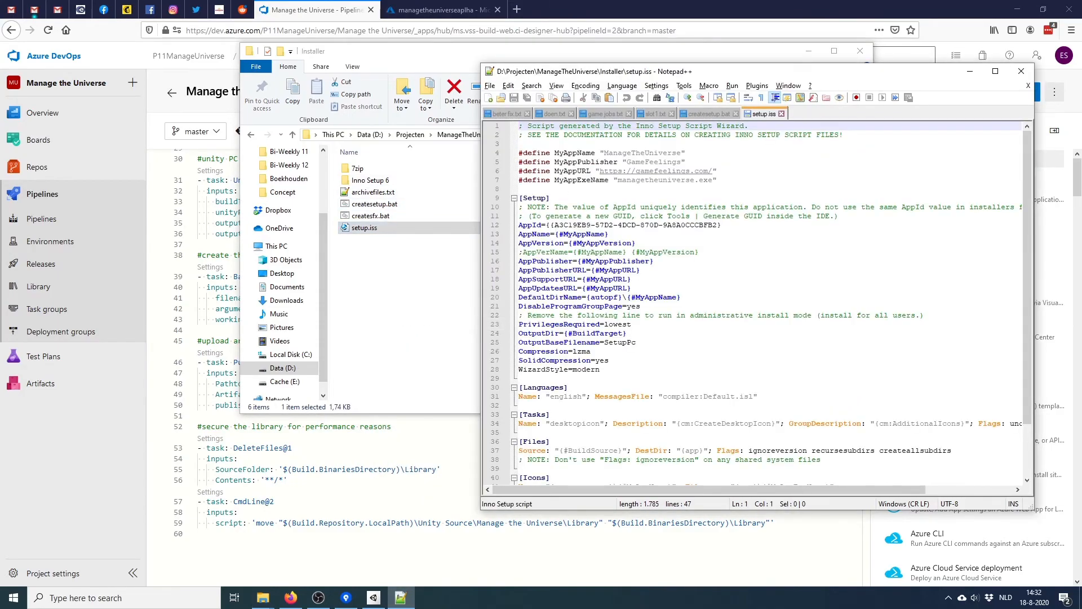
left_click_drag(573, 243, 632, 243)
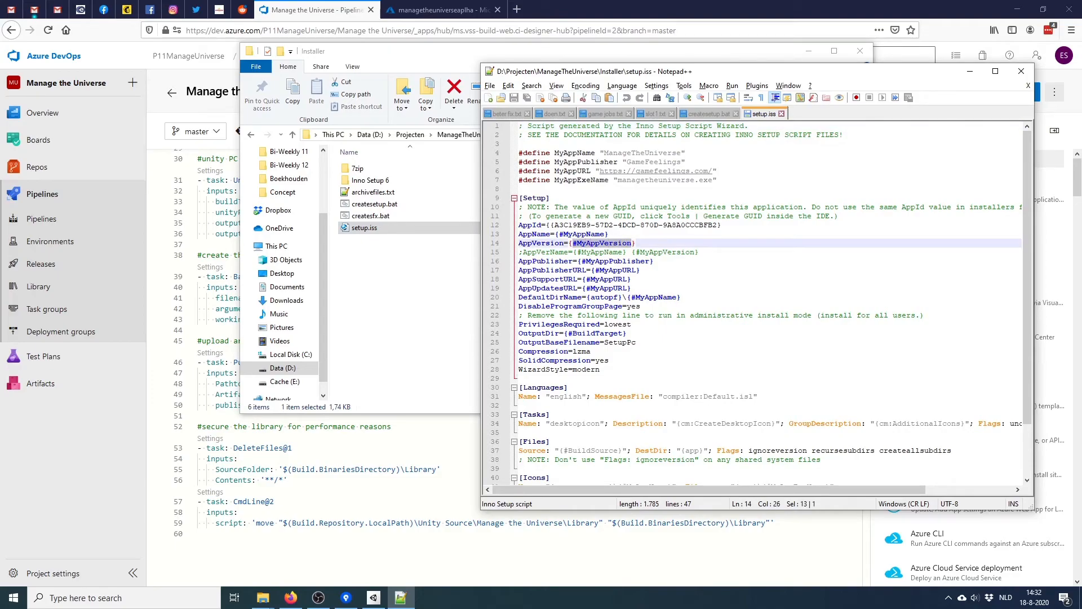
Check the DBuildTarget and DBuildSource defines, then close both files
left_click(709, 114)
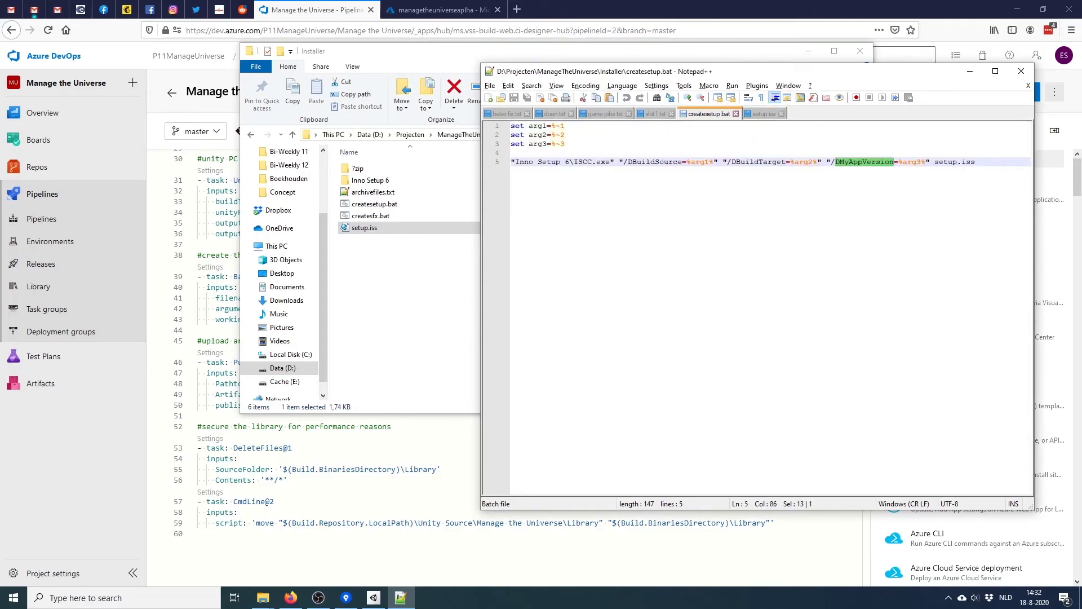
double_click(759, 162)
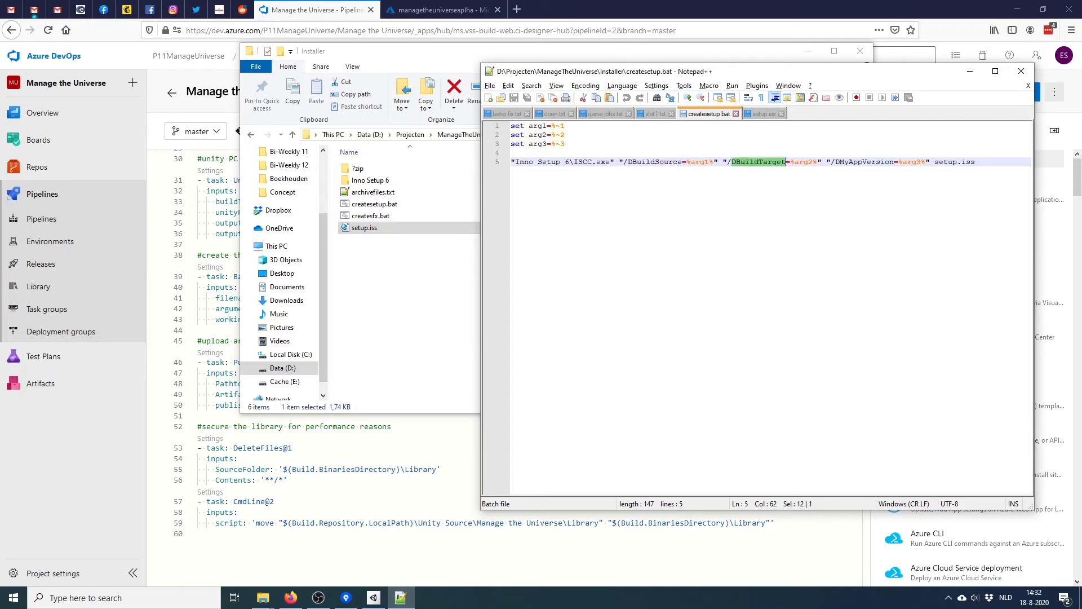
double_click(655, 162)
left_click(975, 161)
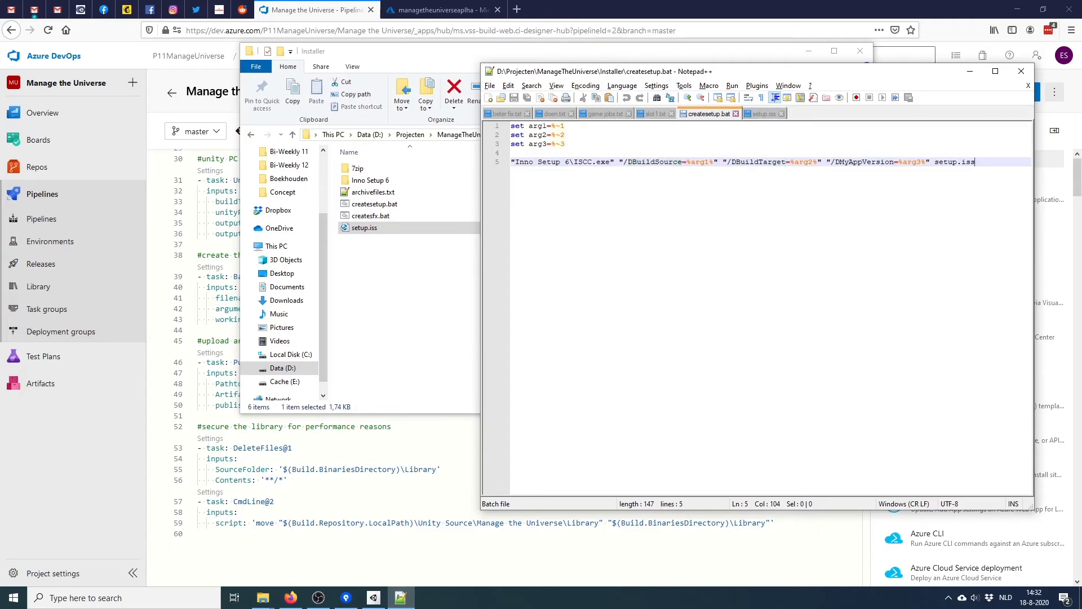
key("ctrl+w")
key("ctrl+w")
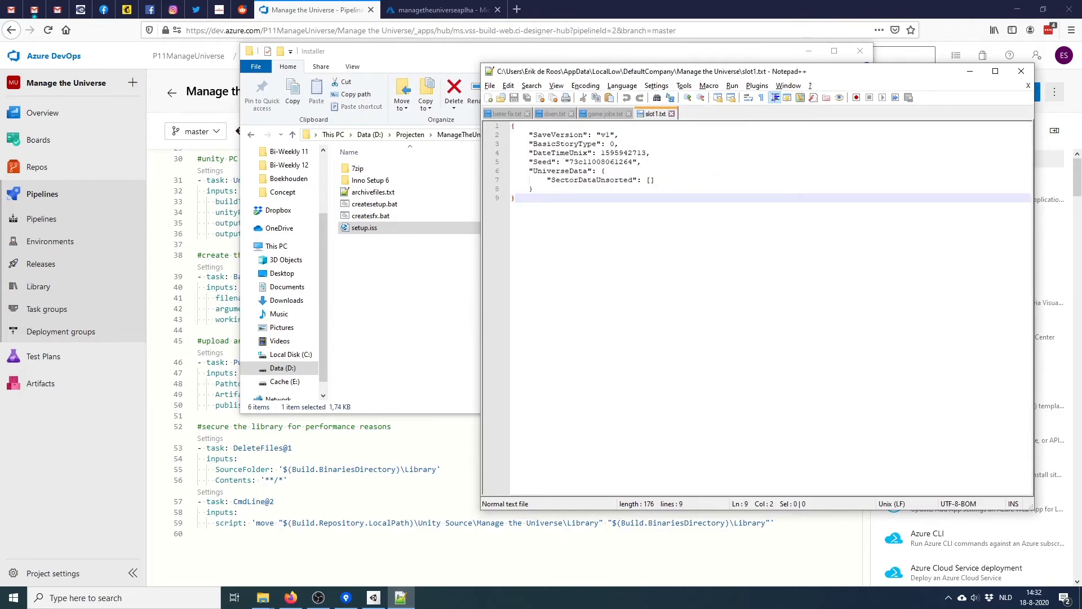
key("alt+Tab")
Save and commit the updated azure-pipelines.yml with the new Inno Setup batch task
left_click(863, 342)
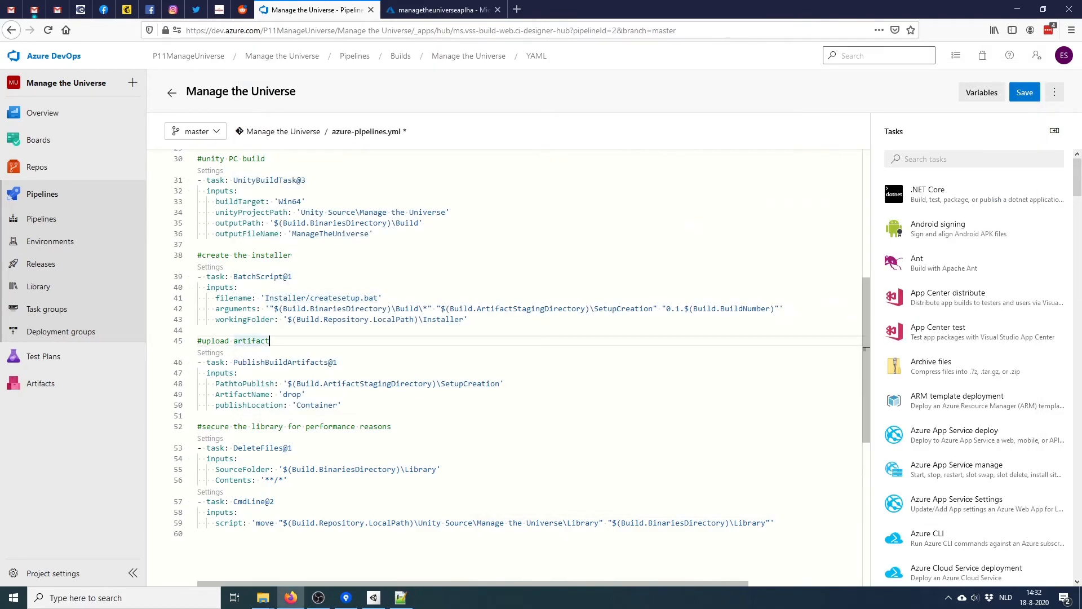
left_click(1024, 92)
key("Return")
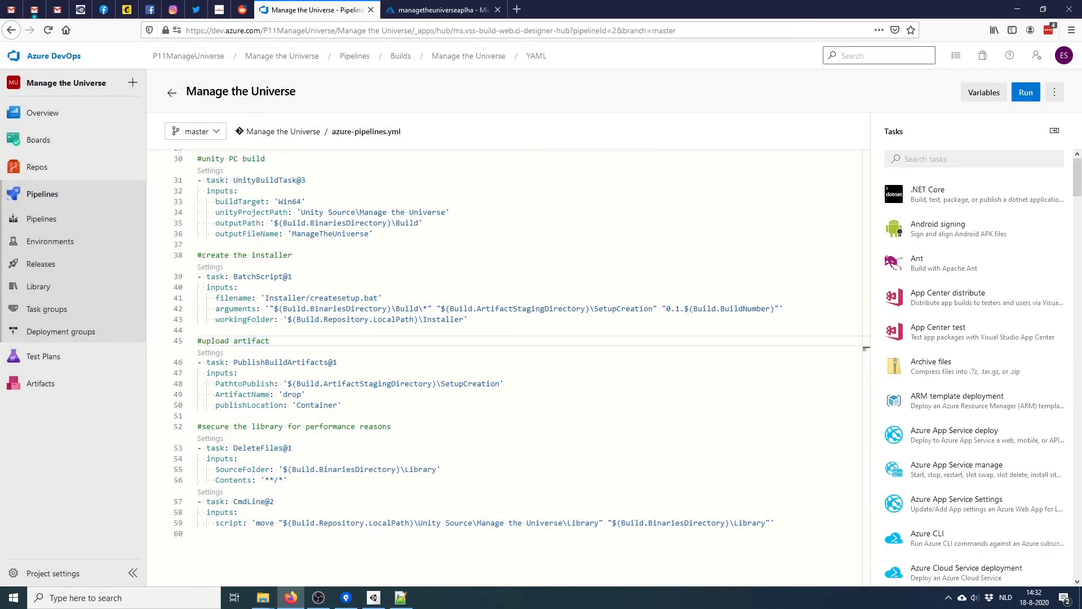
Open the live job log of the newly queued run #20200818.9 on the Default pool
left_click(172, 93)
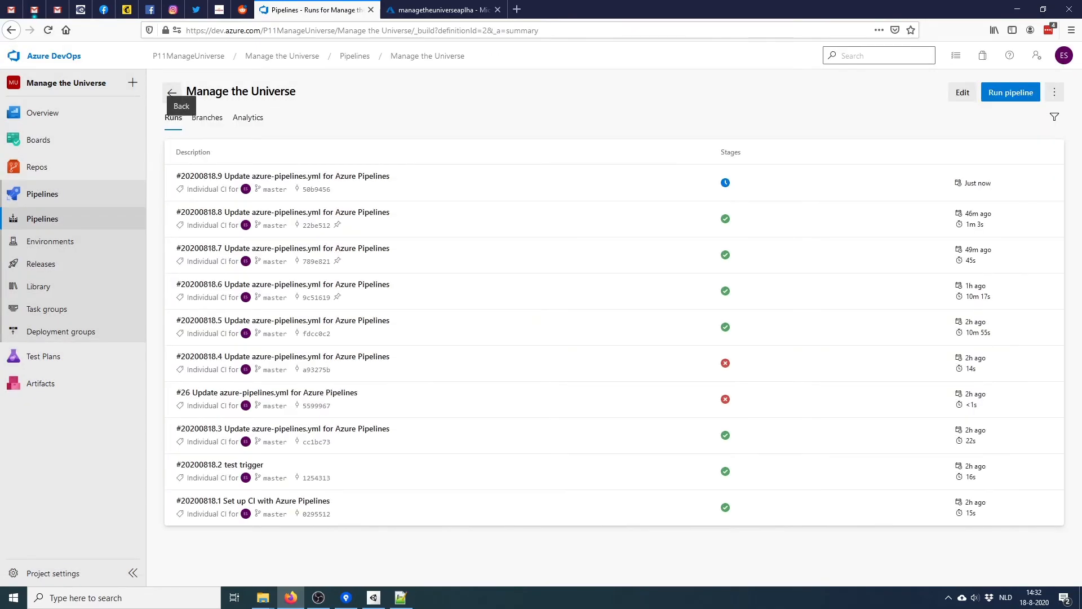
left_click(254, 178)
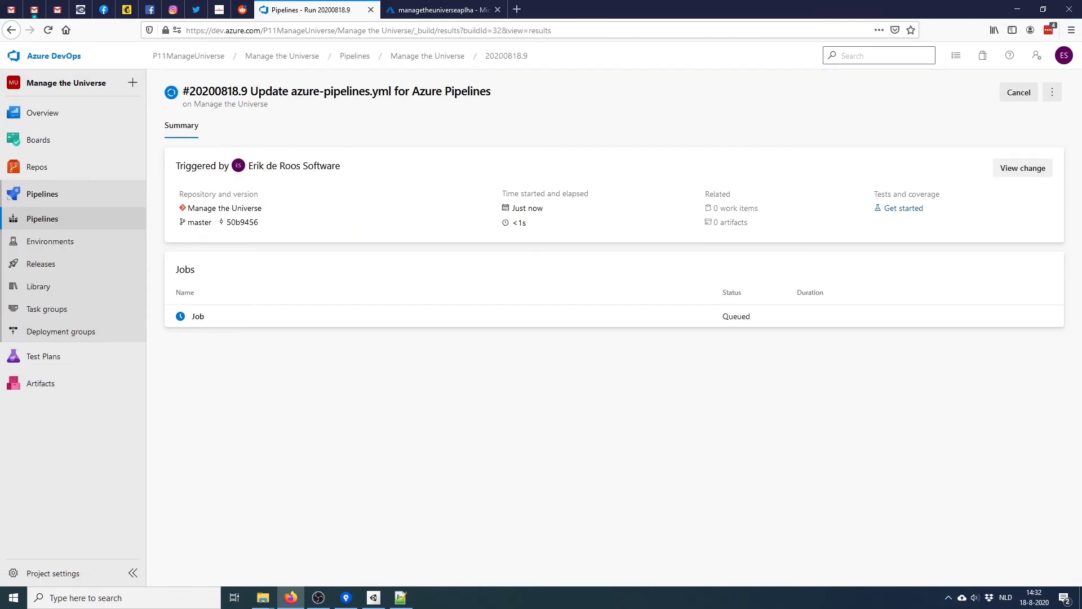
left_click(197, 315)
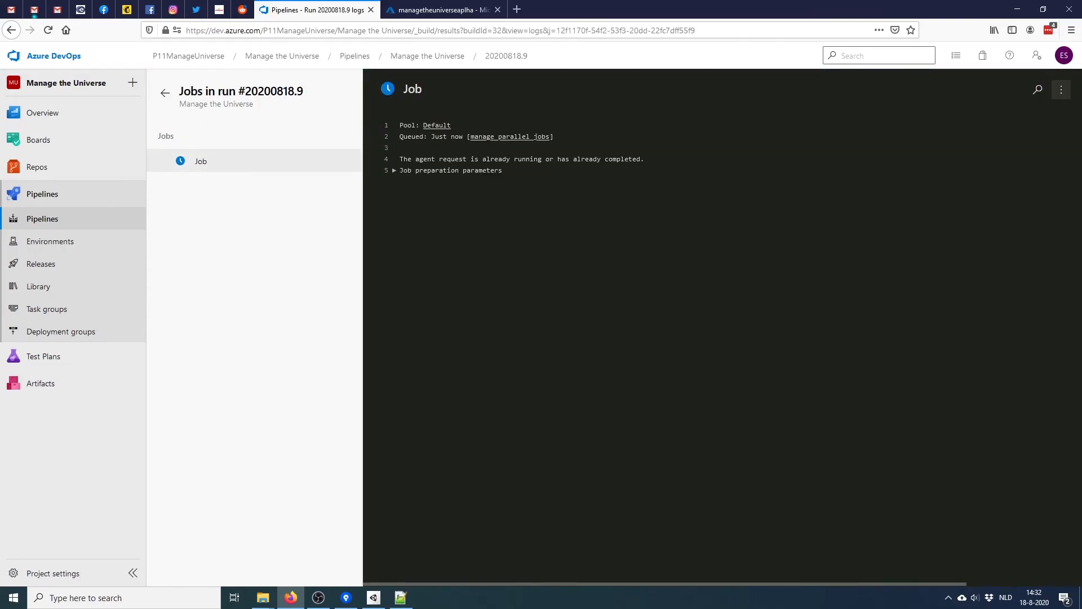
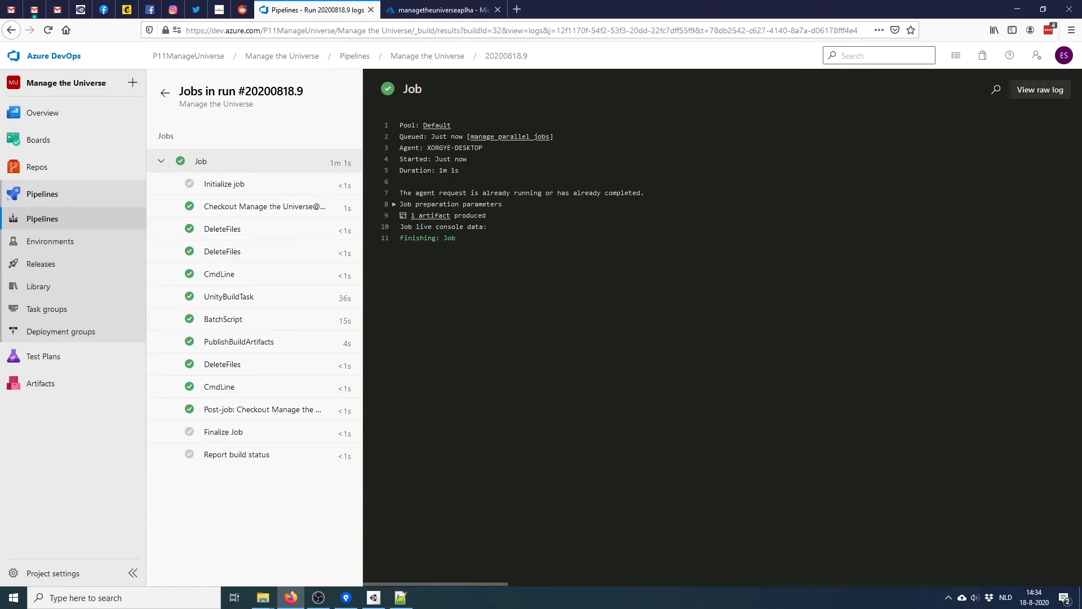
Browse the build agent's work folder into a > SetupCreation and select SetupPc.exe
mouse_move(262, 598)
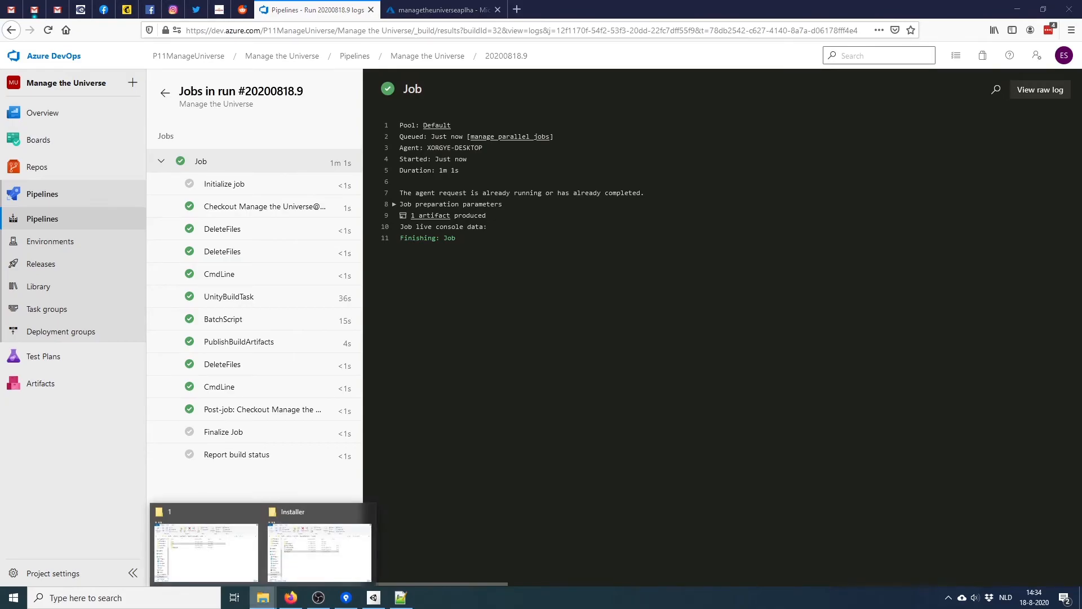
left_click(206, 550)
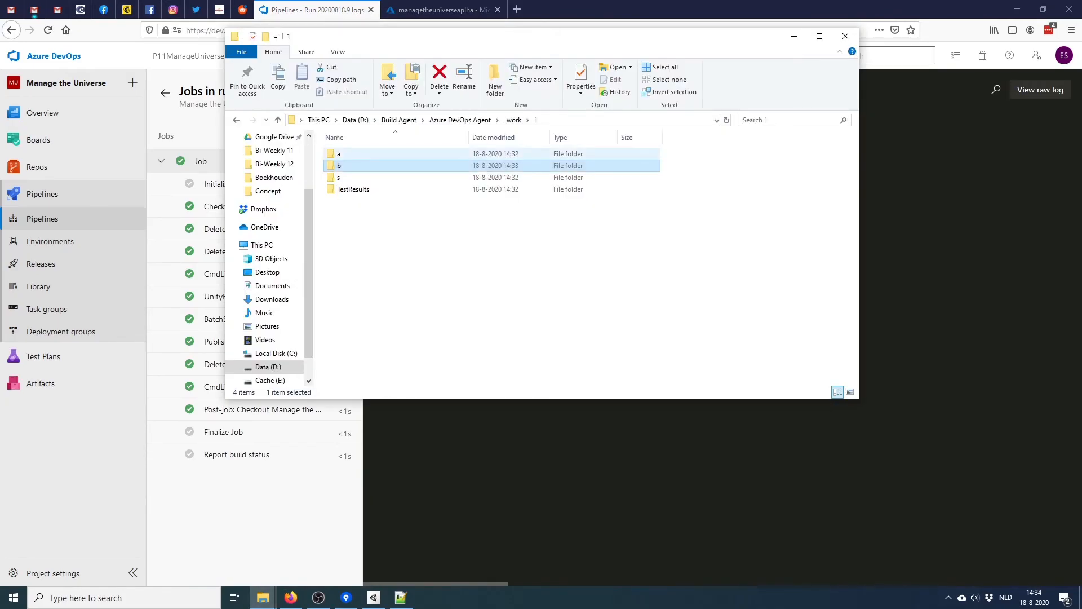
key("Return")
key("Up")
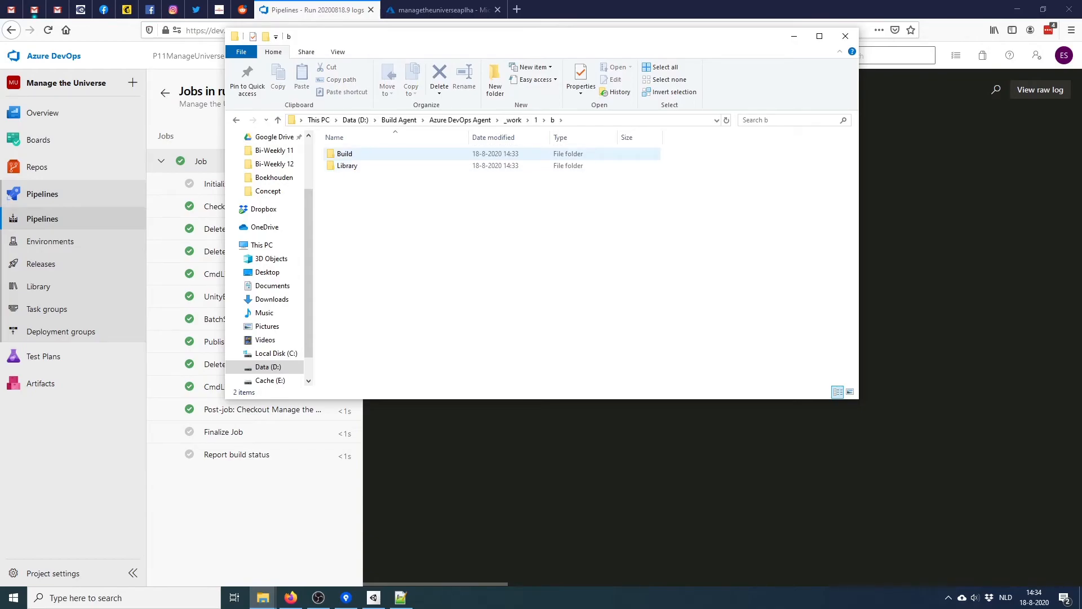
key("Return")
key("alt+Left")
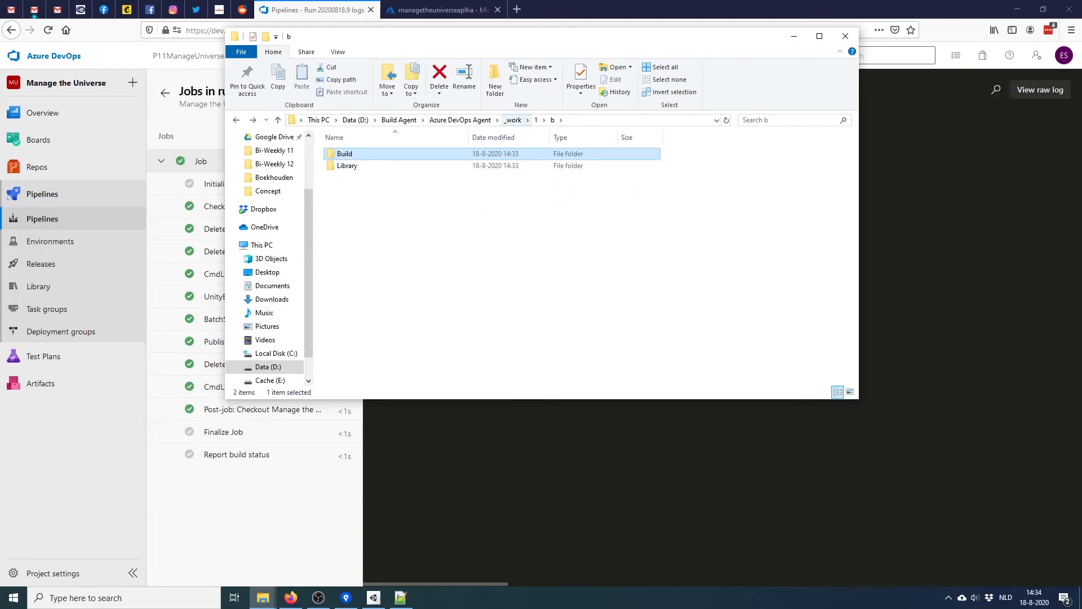
key("alt+Up")
key("Up")
key("Return")
key("Return")
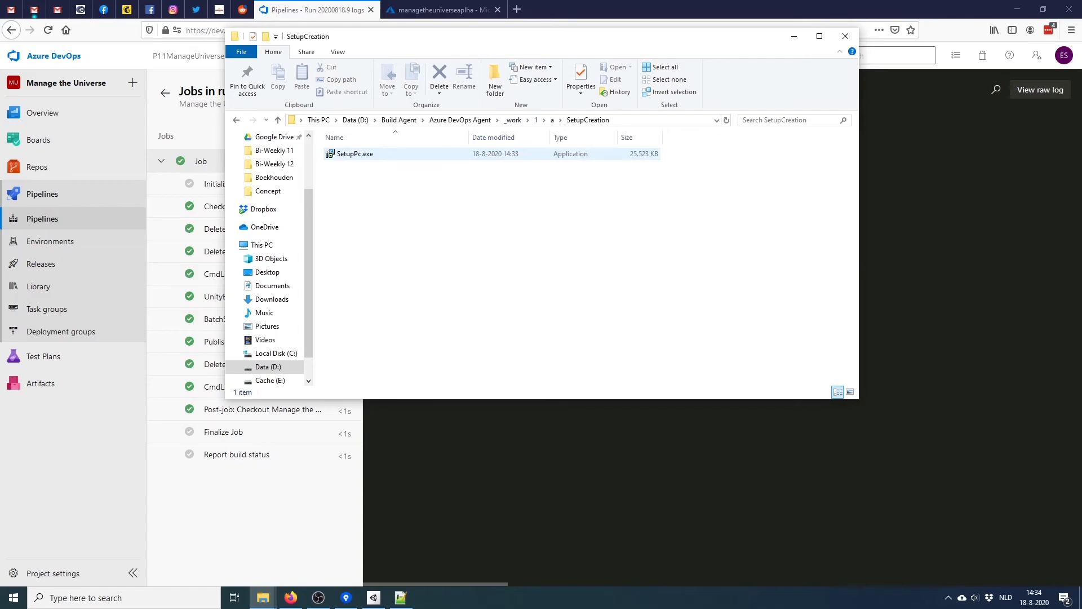
left_click(355, 154)
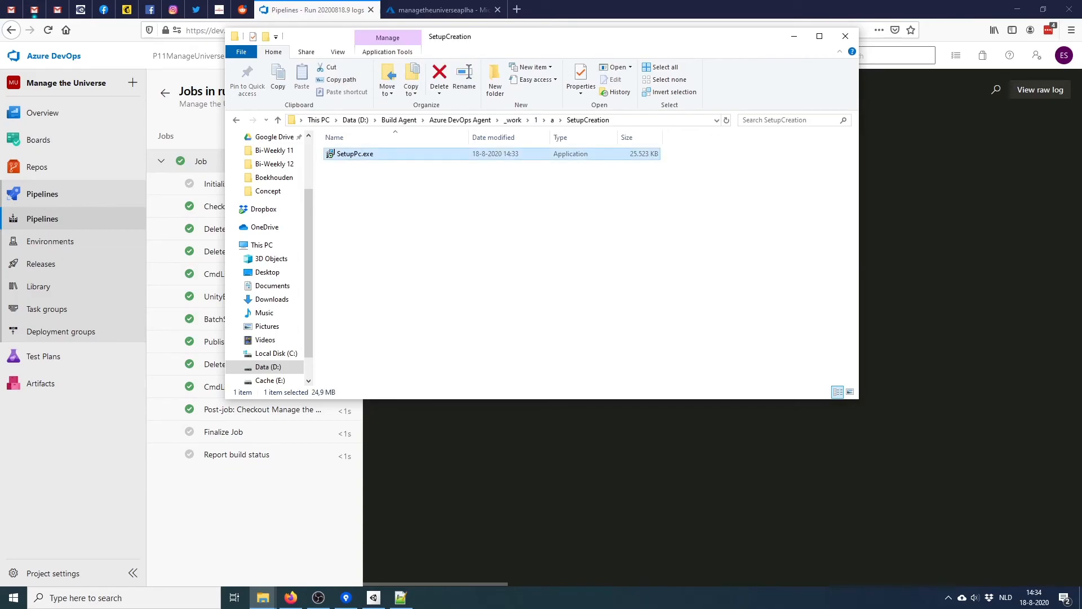
Install ManageTheUniverse from SetupPc.exe with the default location, then quit the launched game
key("Return")
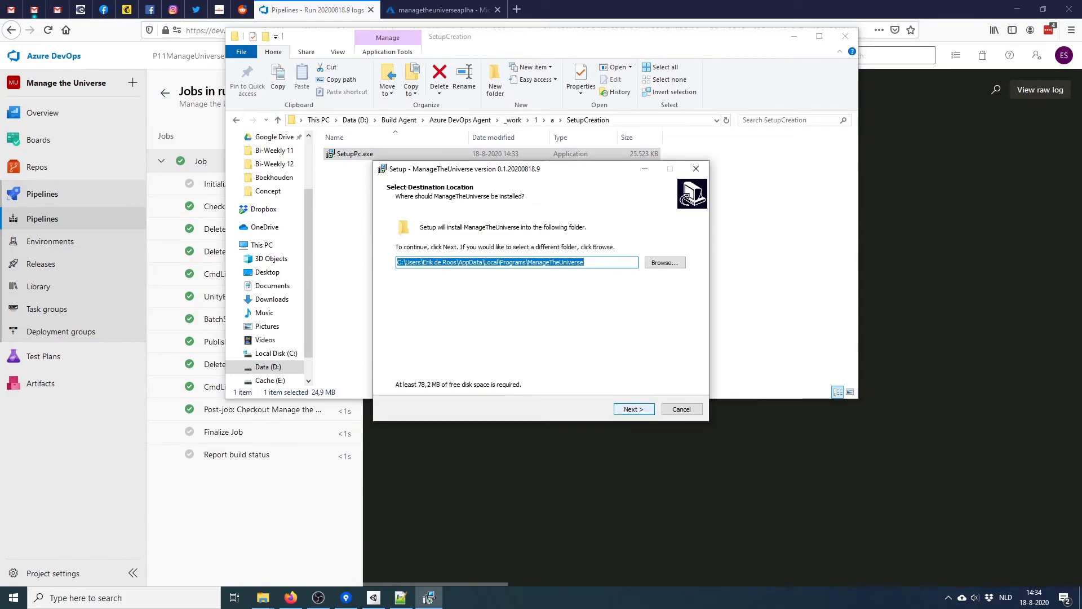
key("Return")
key("Return")
key("Return")
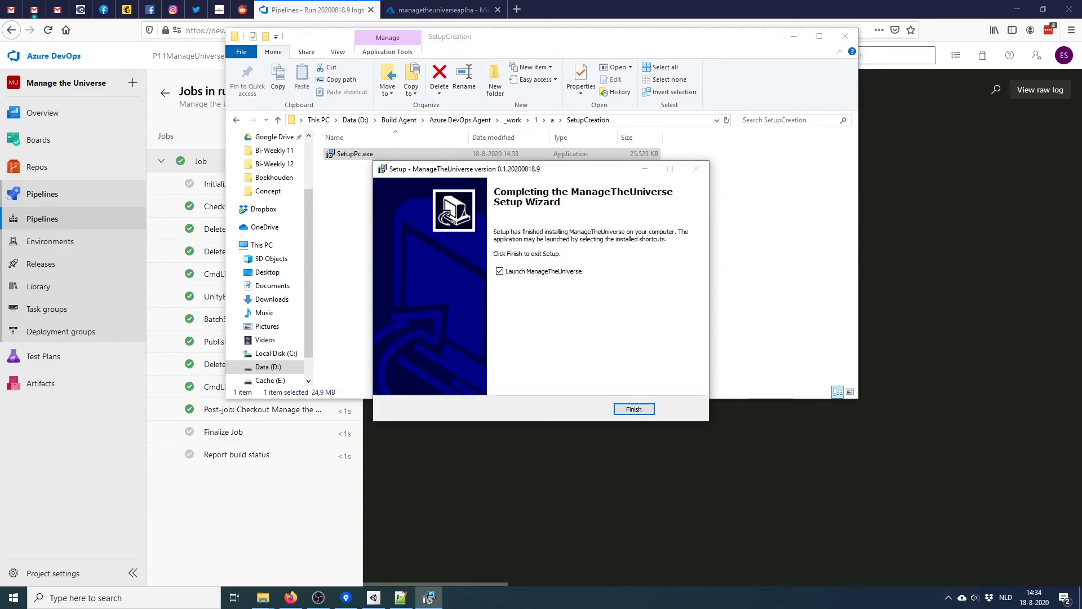
key("Return")
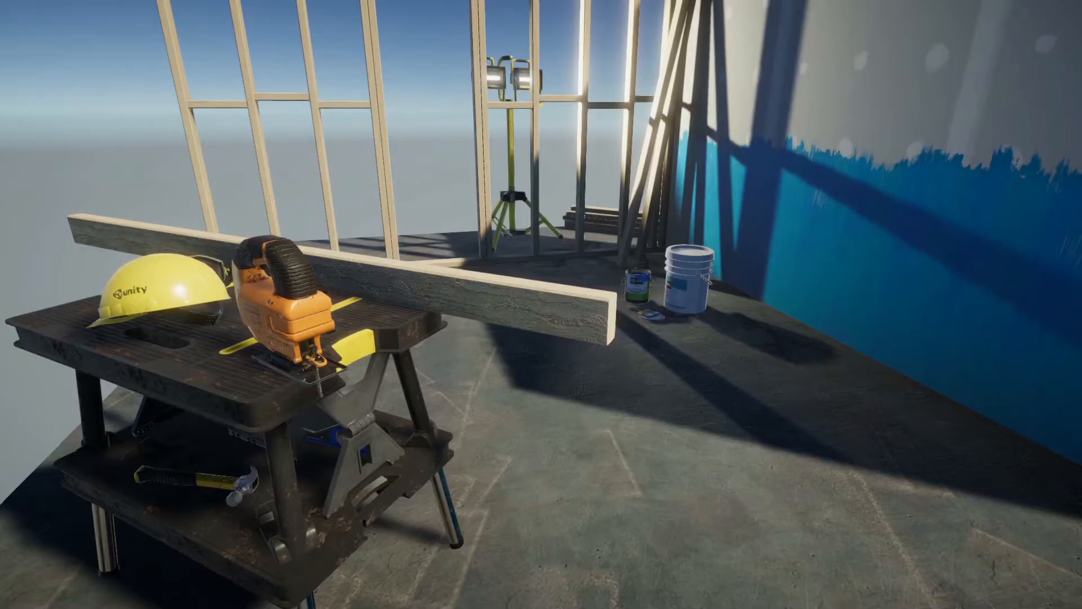
key("alt+F4")
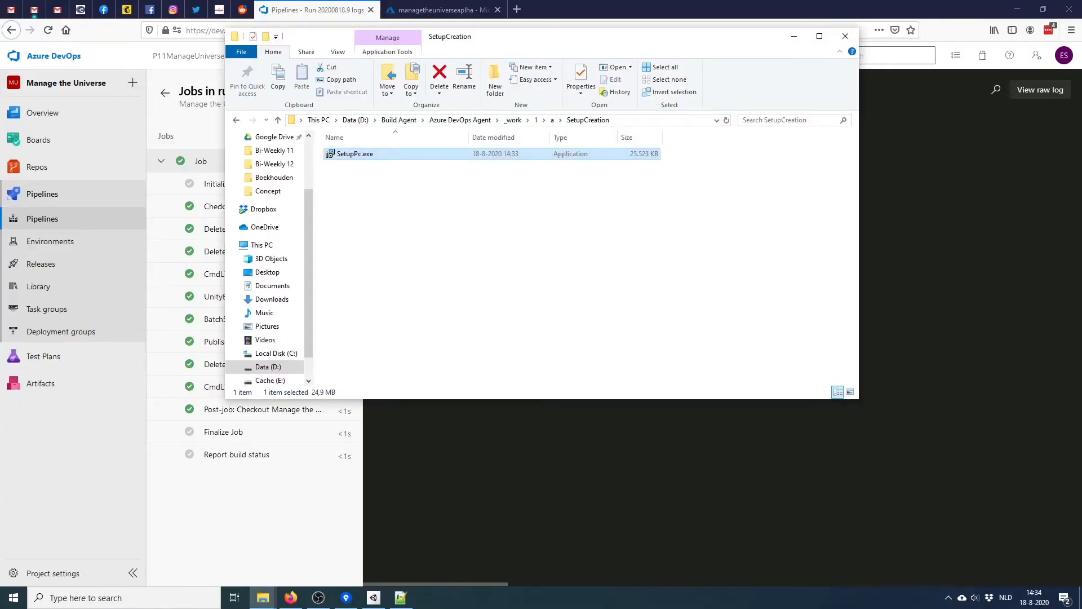
left_click(489, 254)
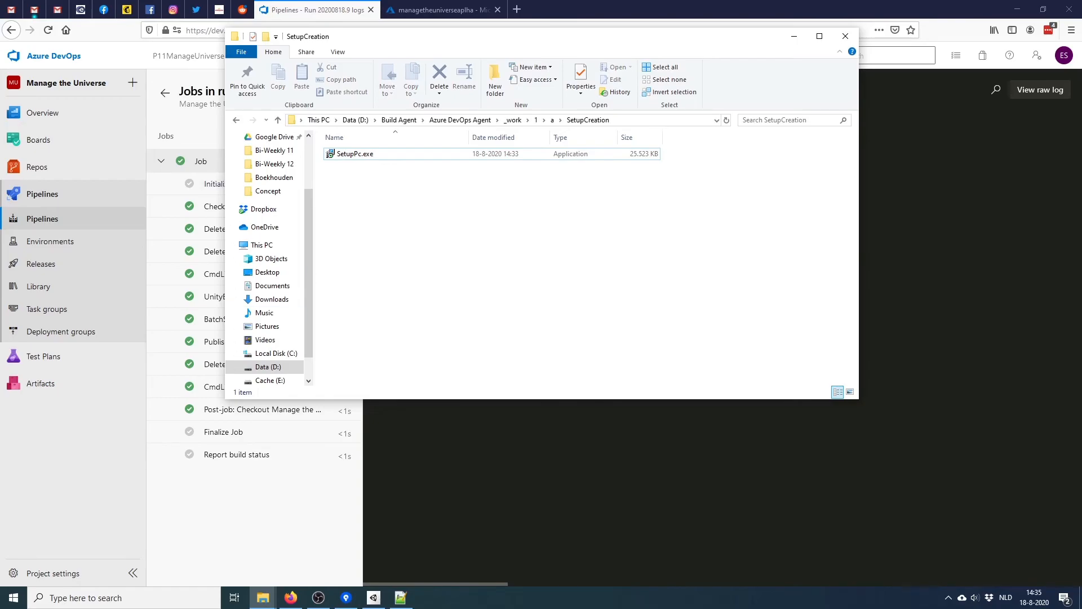
Open the Releases list, then read the AzCopy 403 GitHub issue's Storage Blob Data Contributor note
left_click(164, 92)
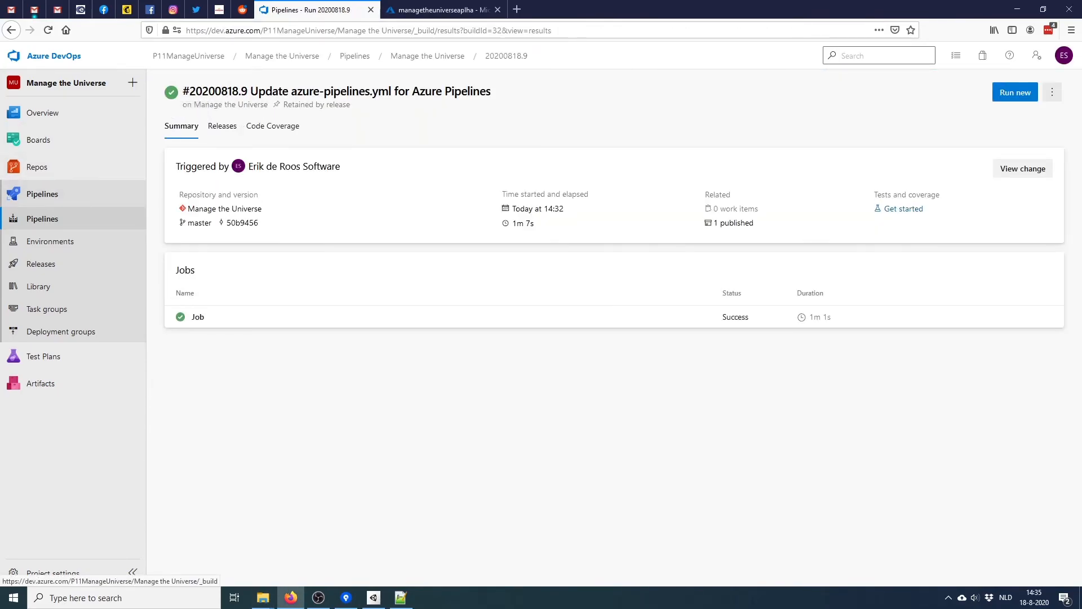
left_click(41, 263)
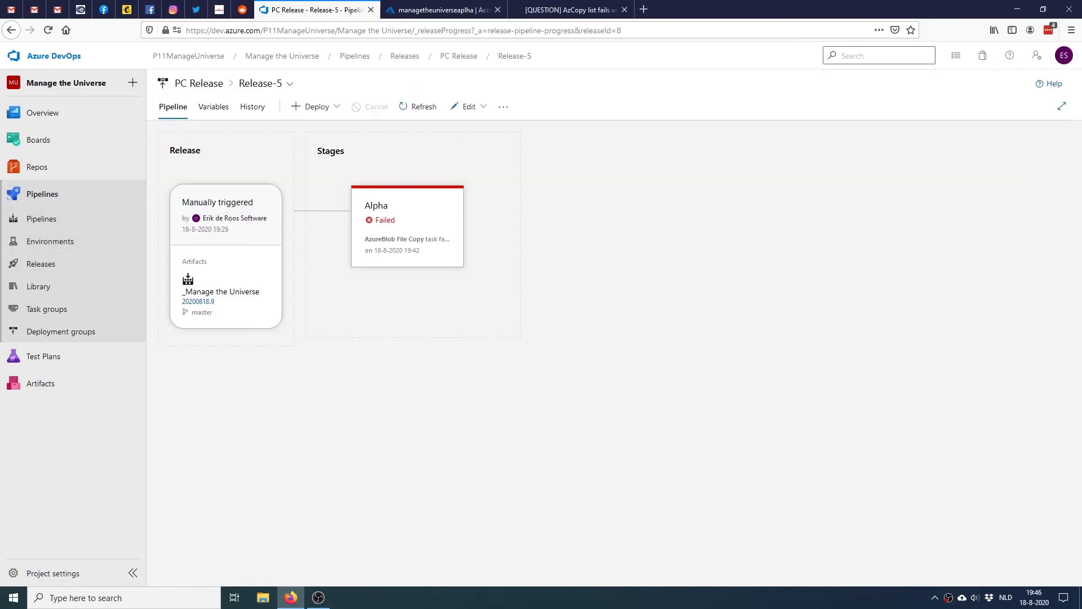
left_click(570, 10)
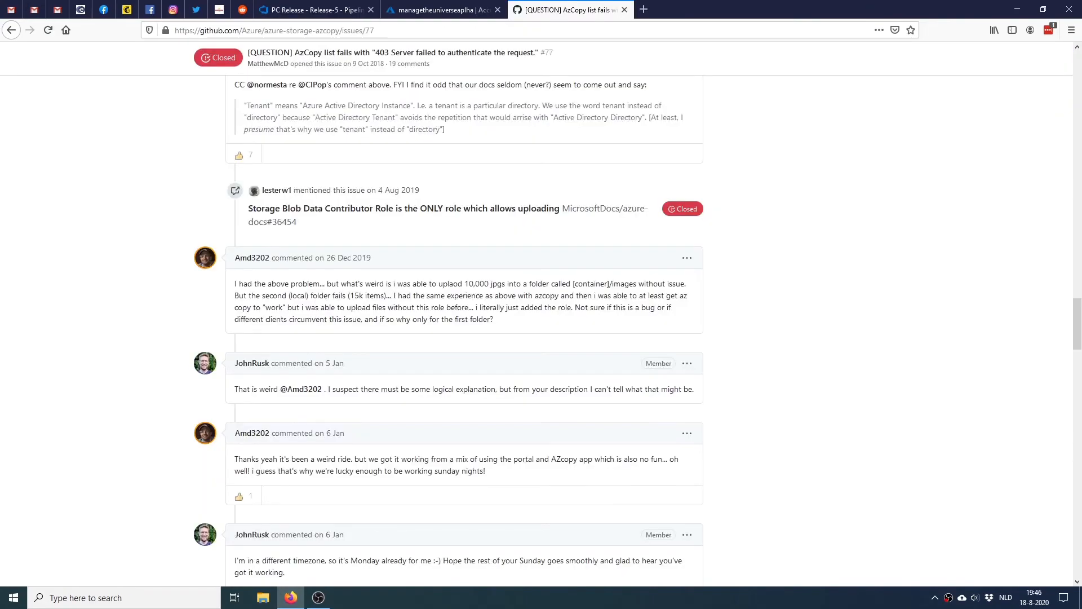
left_click_drag(249, 209, 648, 208)
left_click(654, 209)
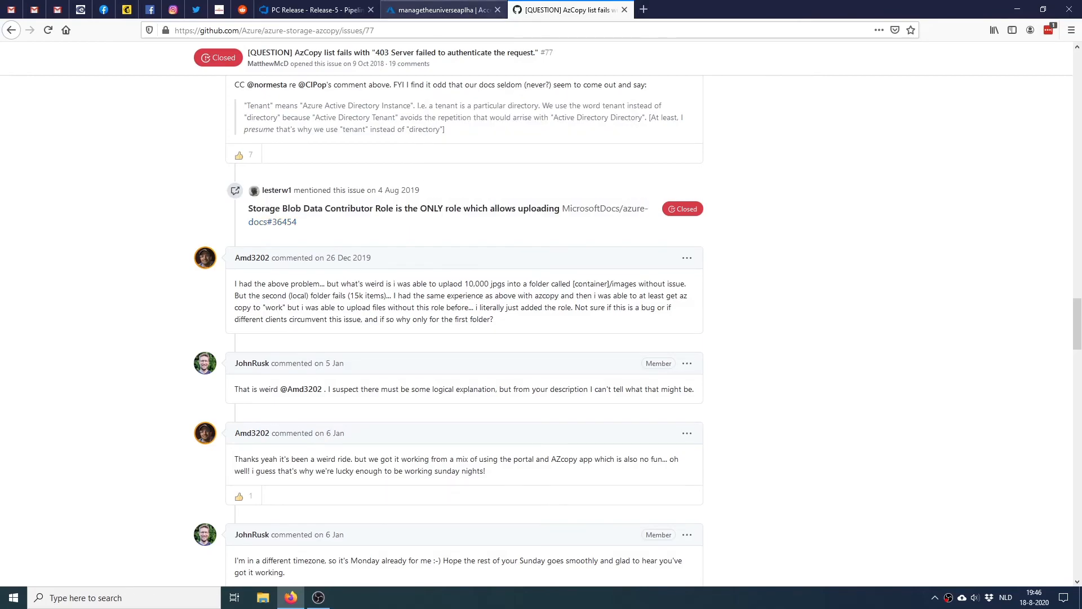
left_click(444, 9)
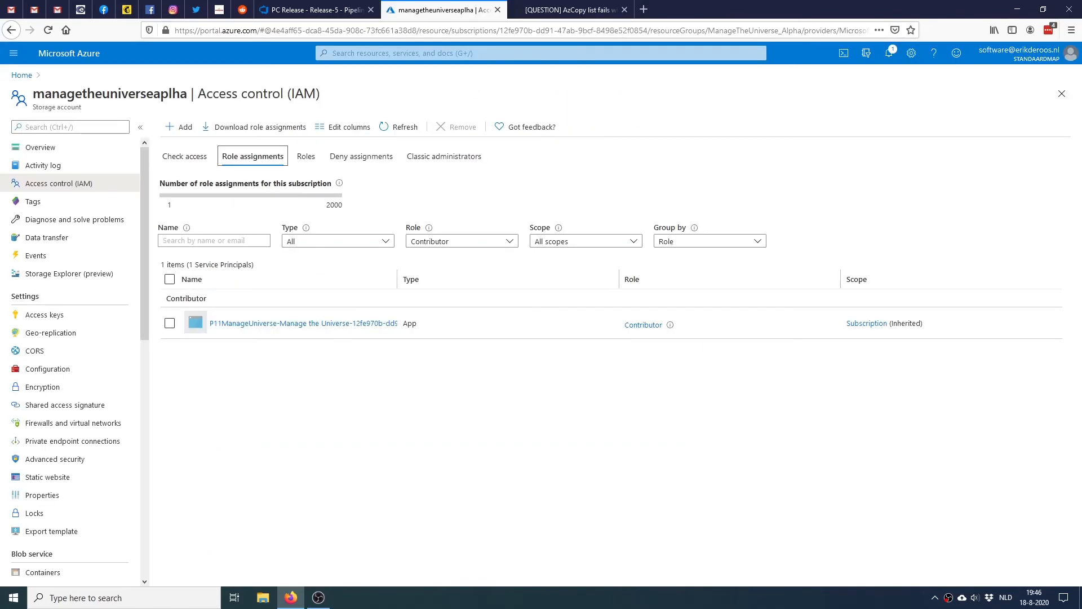
Go to the storage account's Access control (IAM), review role assignments, and begin Add role assignment
left_click(40, 148)
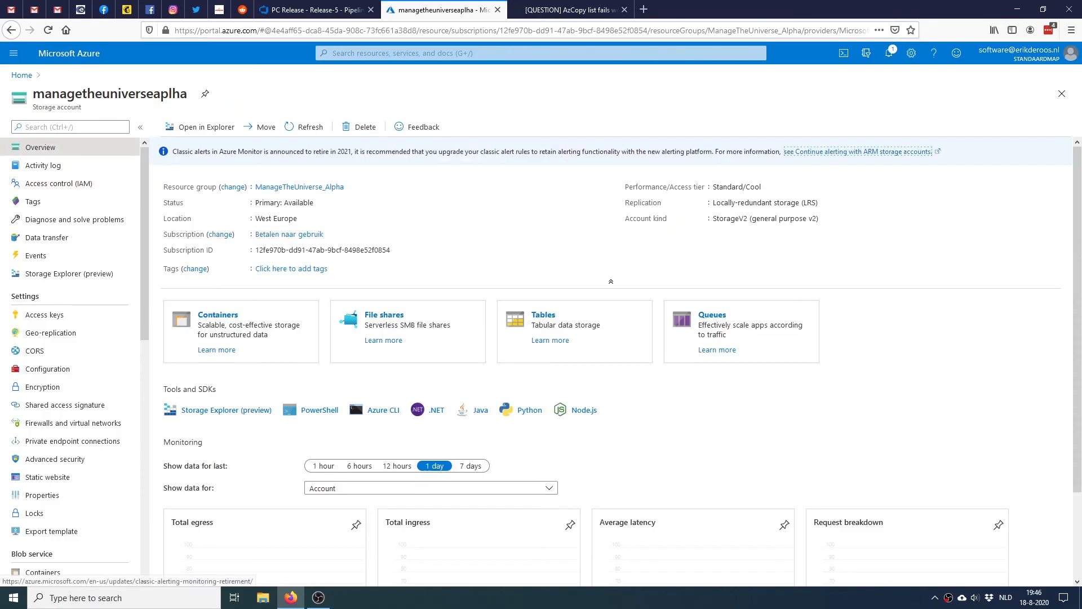
right_click(44, 147)
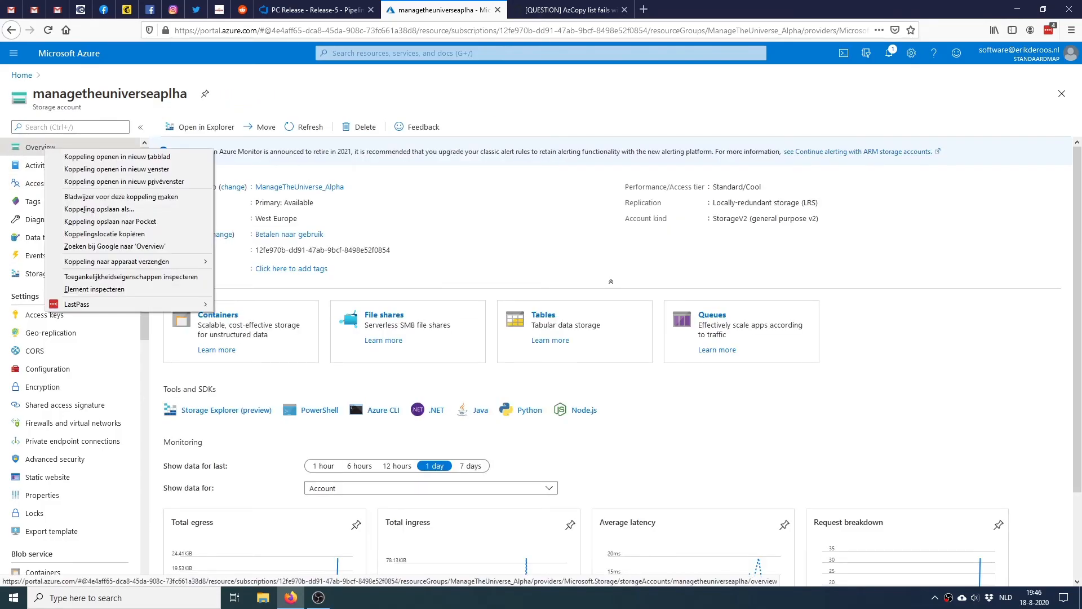
left_click(40, 148)
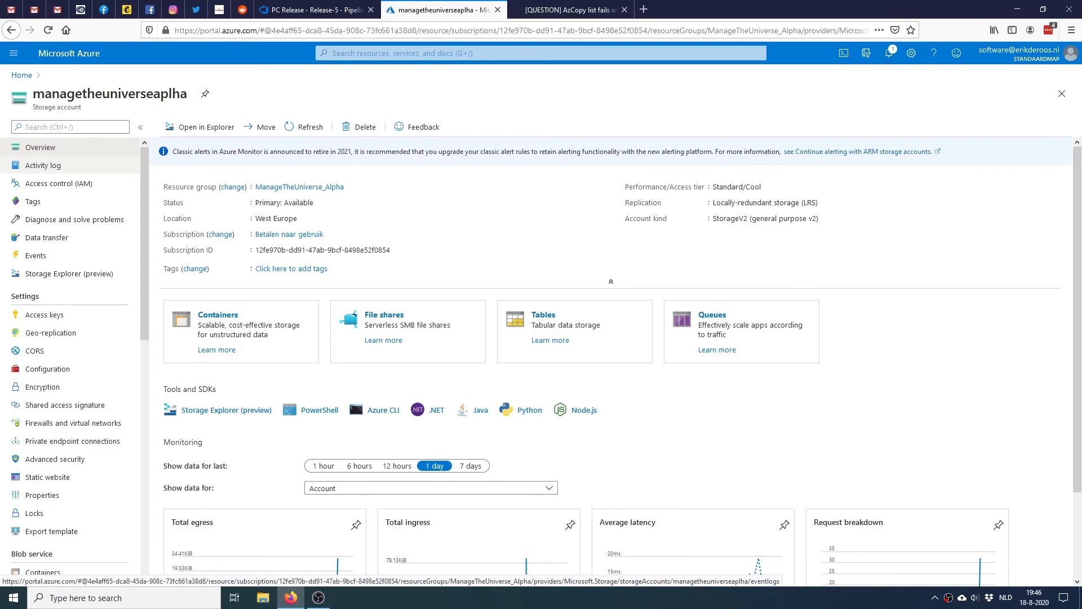
left_click(58, 183)
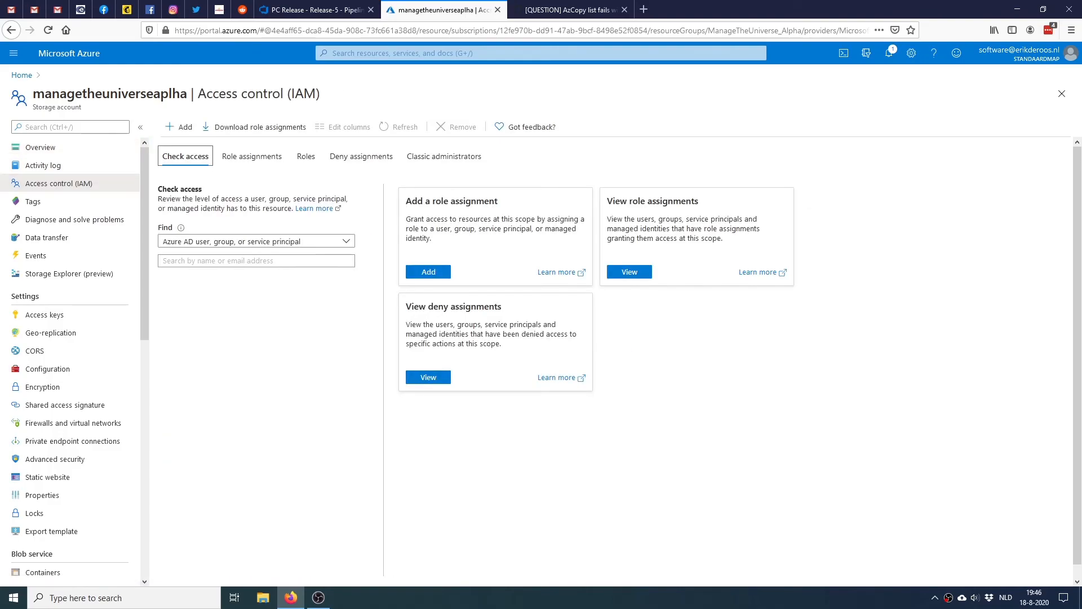
left_click(252, 156)
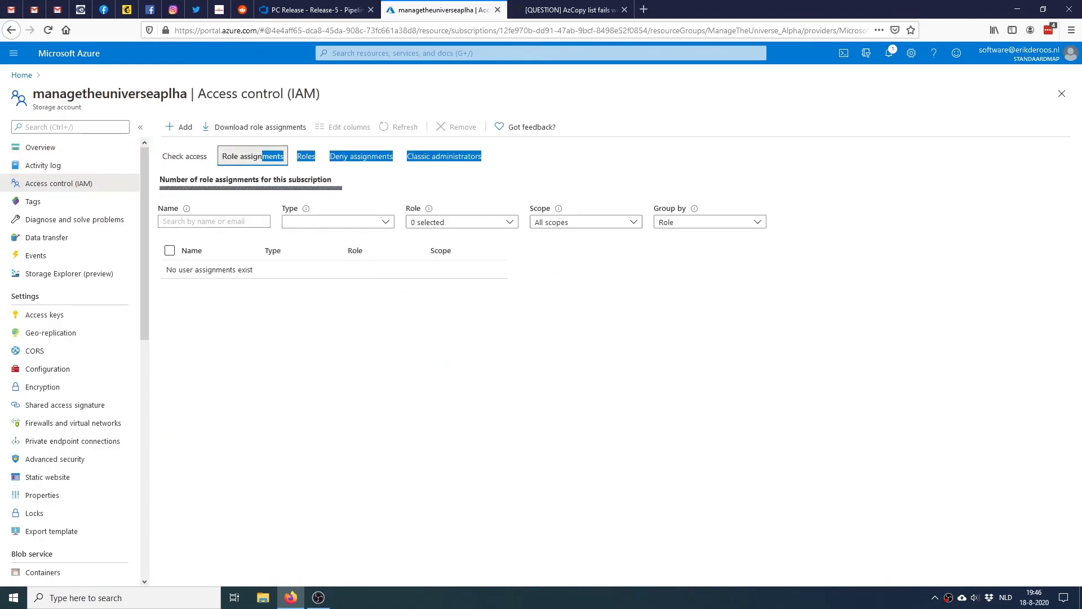
left_click(185, 156)
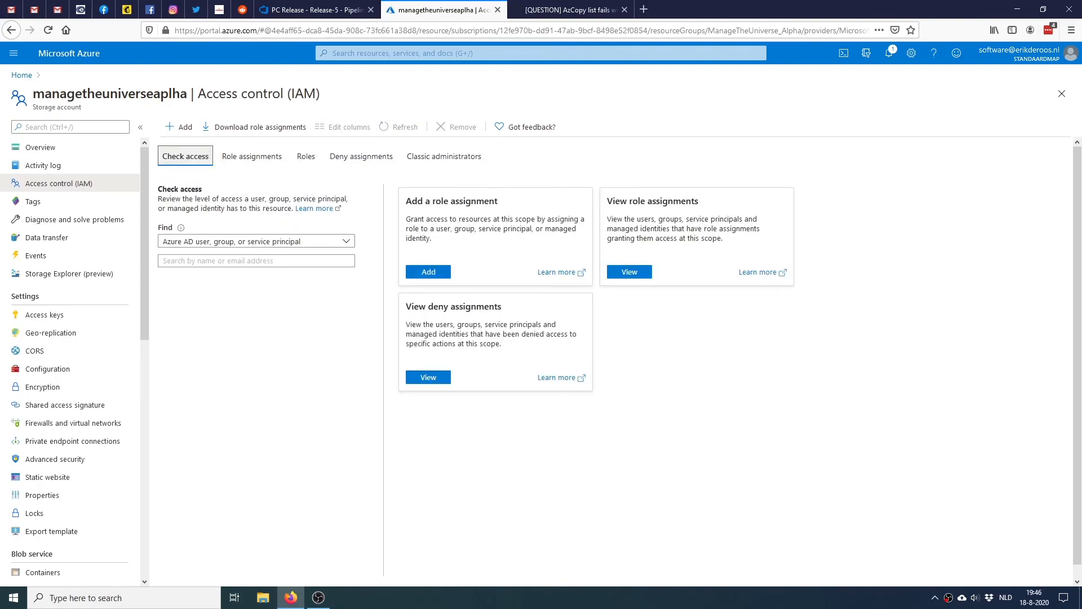
left_click(428, 272)
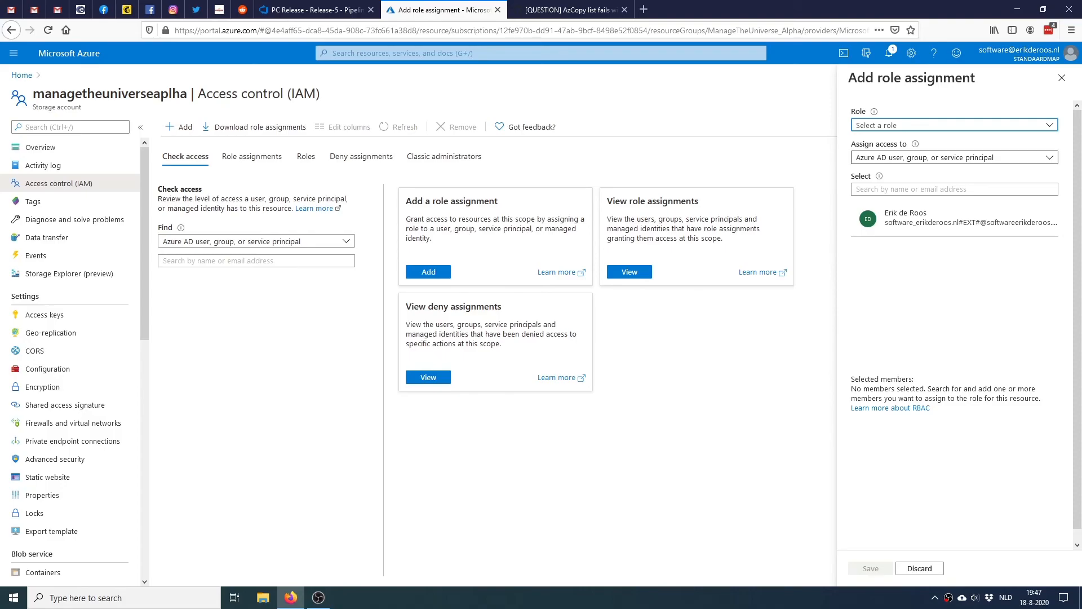
Assign the Storage Blob Data Contributor role to the P11ManageUniverse service principal and save
left_click(954, 125)
left_click_drag(1054, 243, 1053, 409)
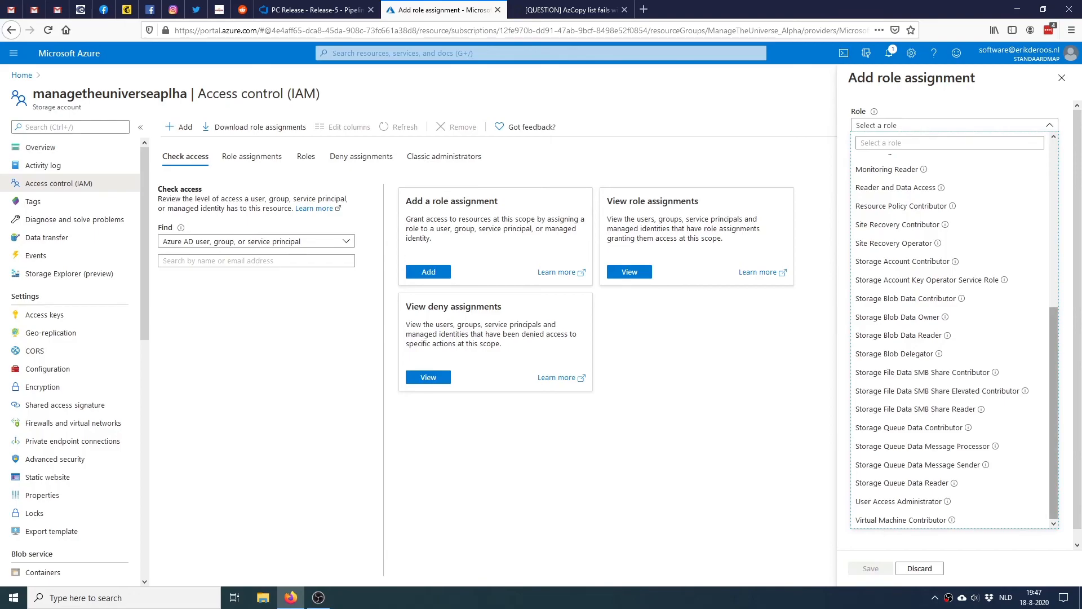
left_click(905, 299)
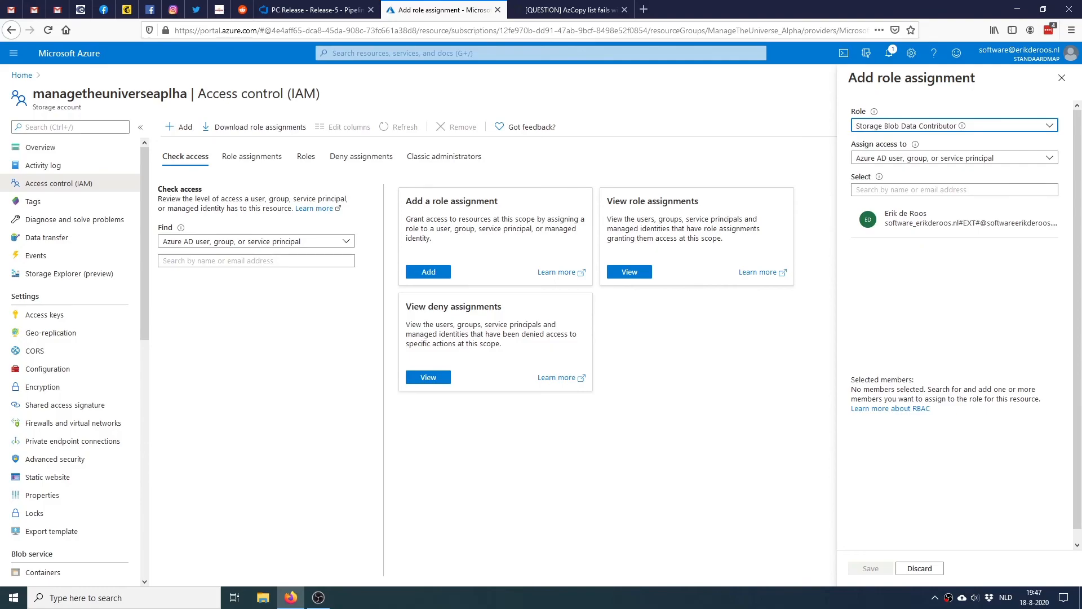
left_click(911, 190)
type("p11")
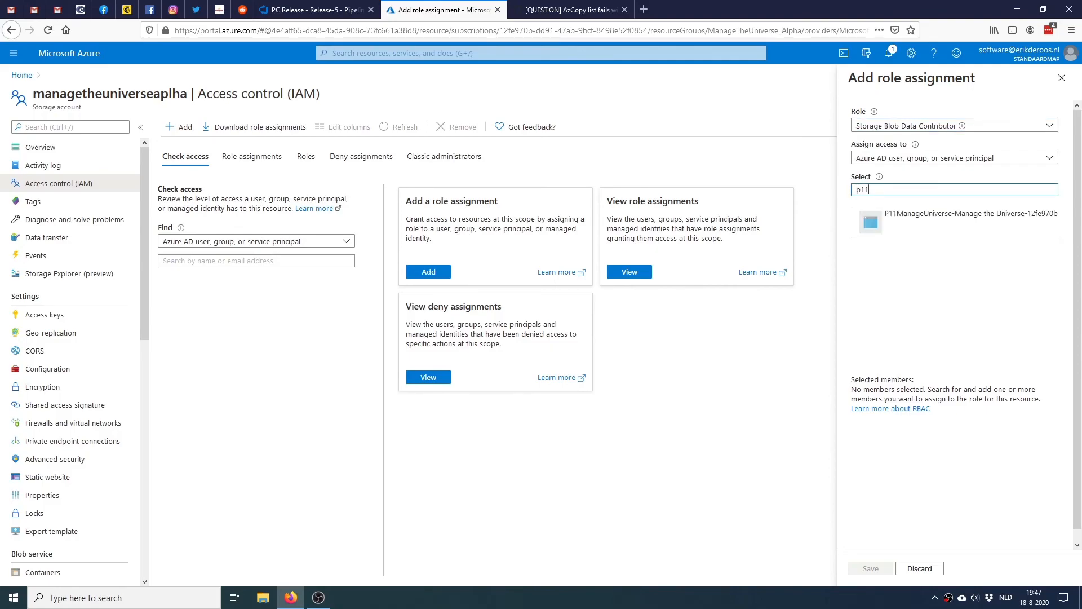
left_click(958, 219)
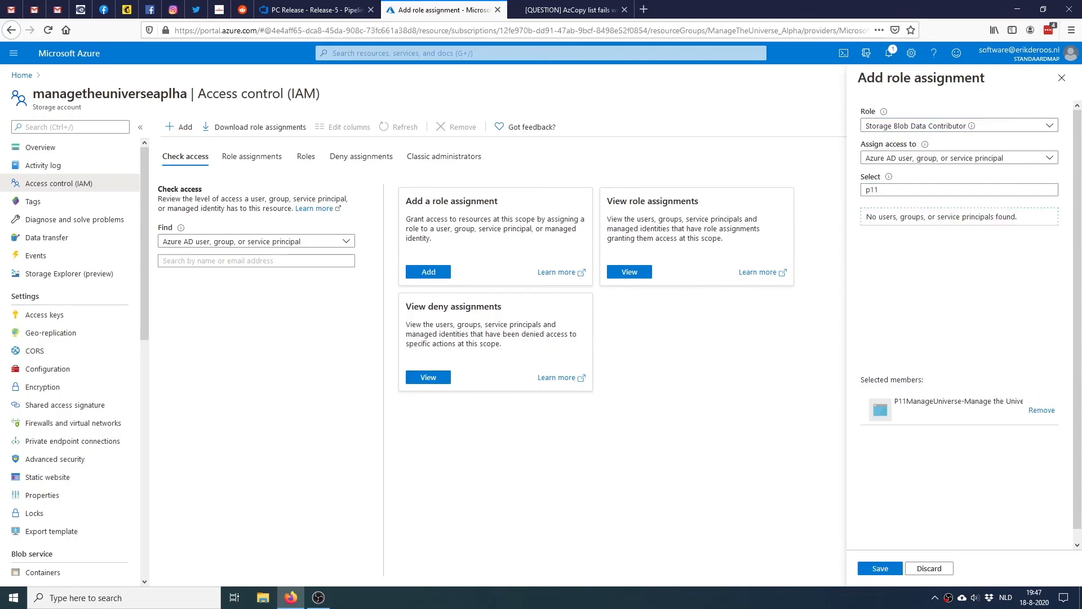
left_click(927, 568)
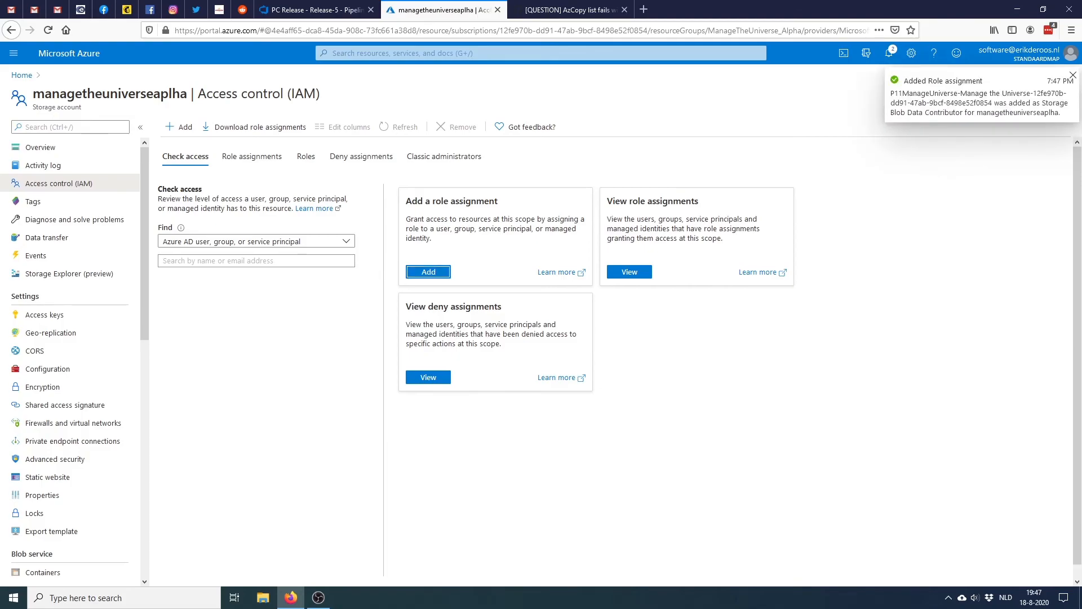
Review the built-in roles and the storage account's role assignments, then return to Release-5
left_click(306, 156)
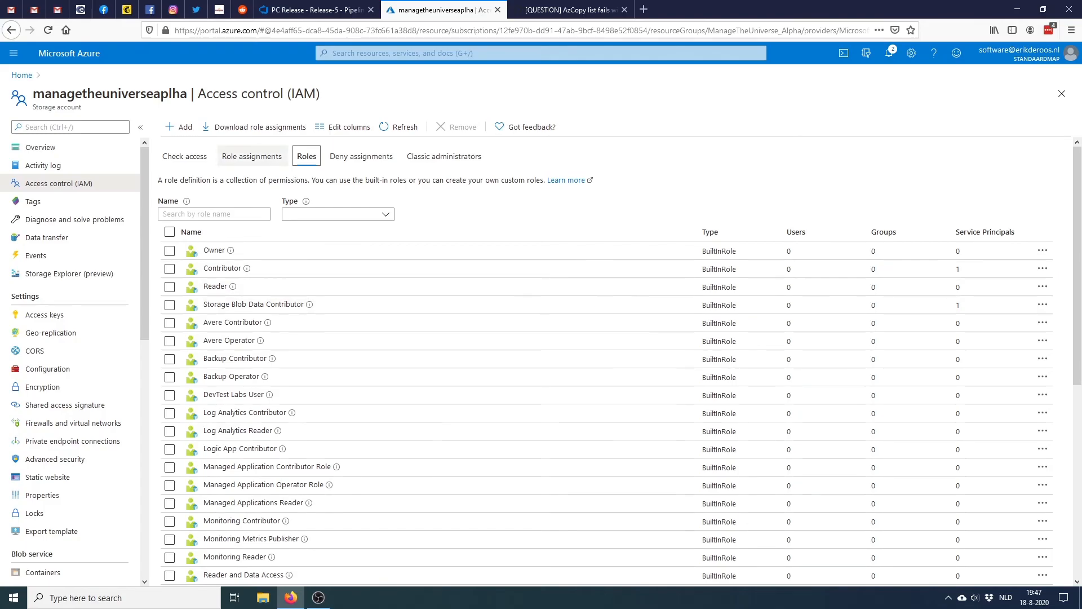
left_click(252, 156)
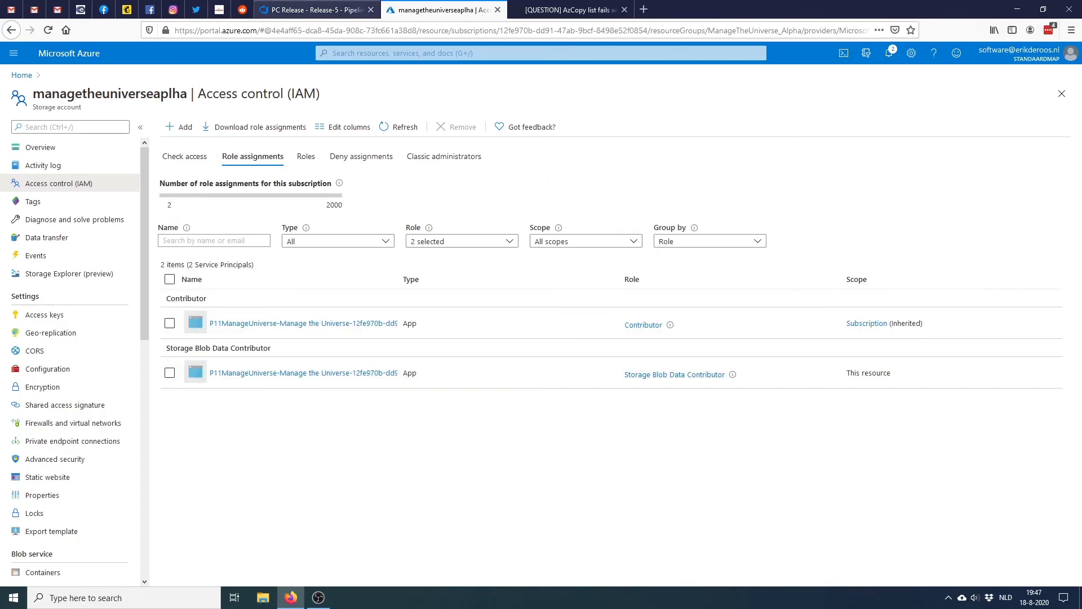
left_click(316, 10)
Redeploy the failed Alpha stage of Release-5 and follow its deployment logs
left_click(382, 282)
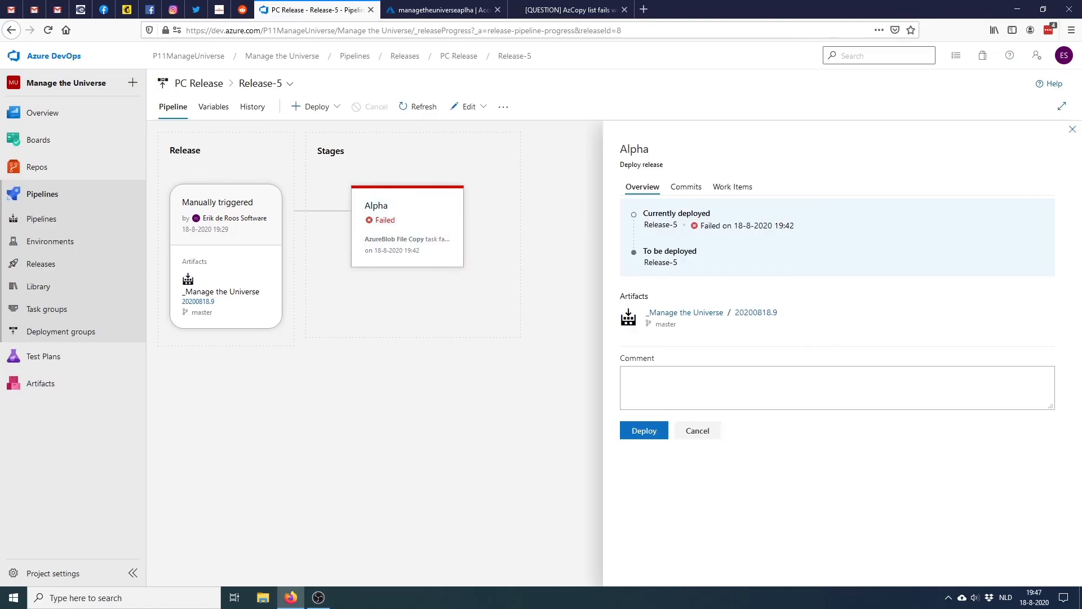
left_click(643, 430)
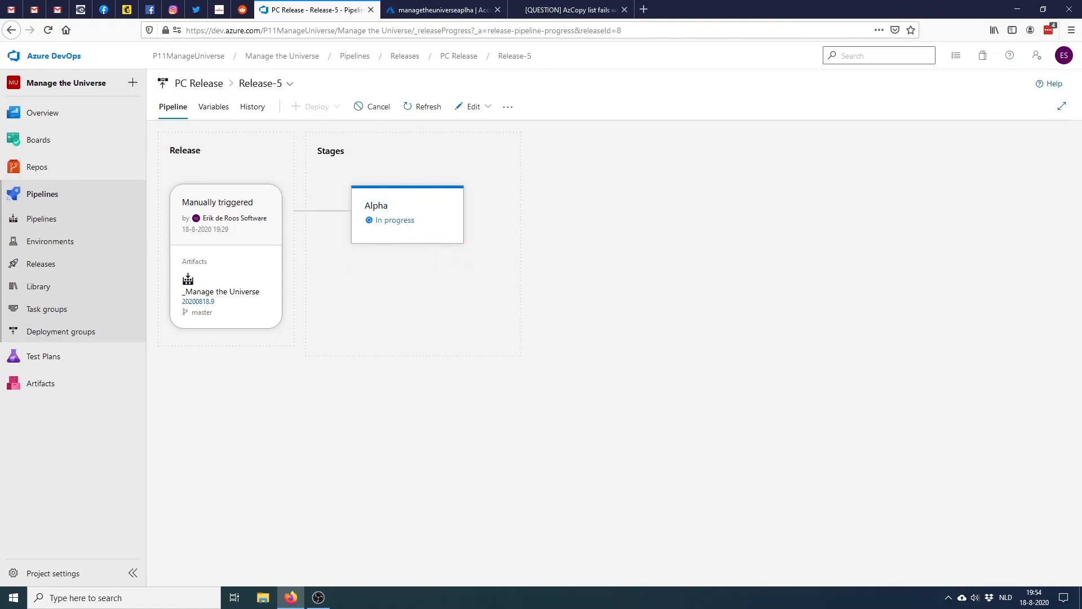
left_click(395, 220)
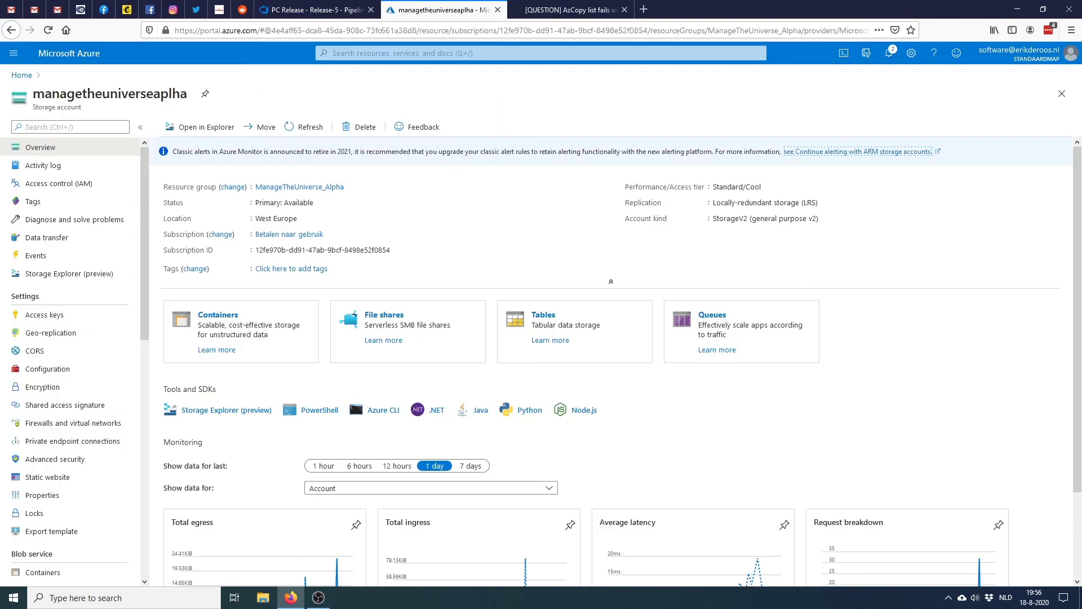
left_click_drag(187, 94, 33, 95)
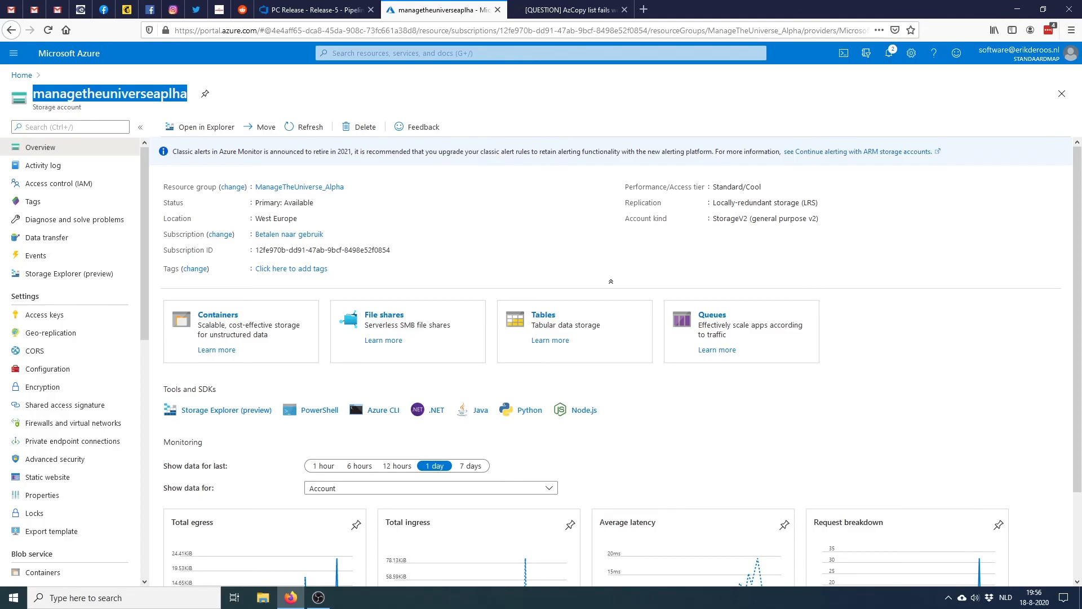
Copy the managetheuniverseaplha.blob.core.windows.net address from the Custom domain settings, then go back to Overview
scroll(70, 361, "down", 4)
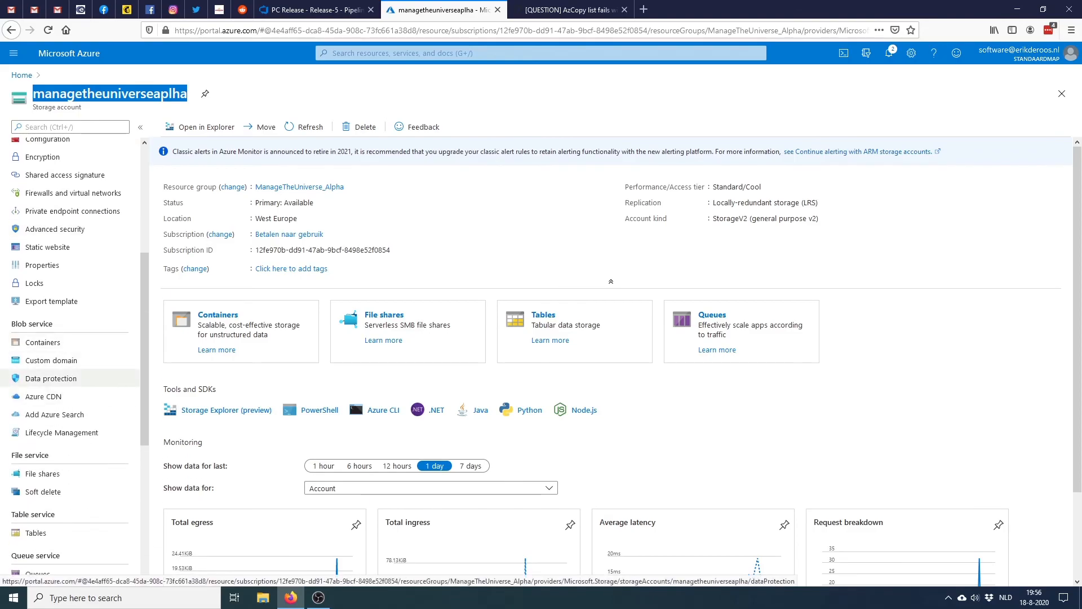
mouse_move(145, 349)
left_mouse_down()
mouse_move(145, 305)
mouse_move(145, 474)
mouse_move(145, 335)
left_mouse_up()
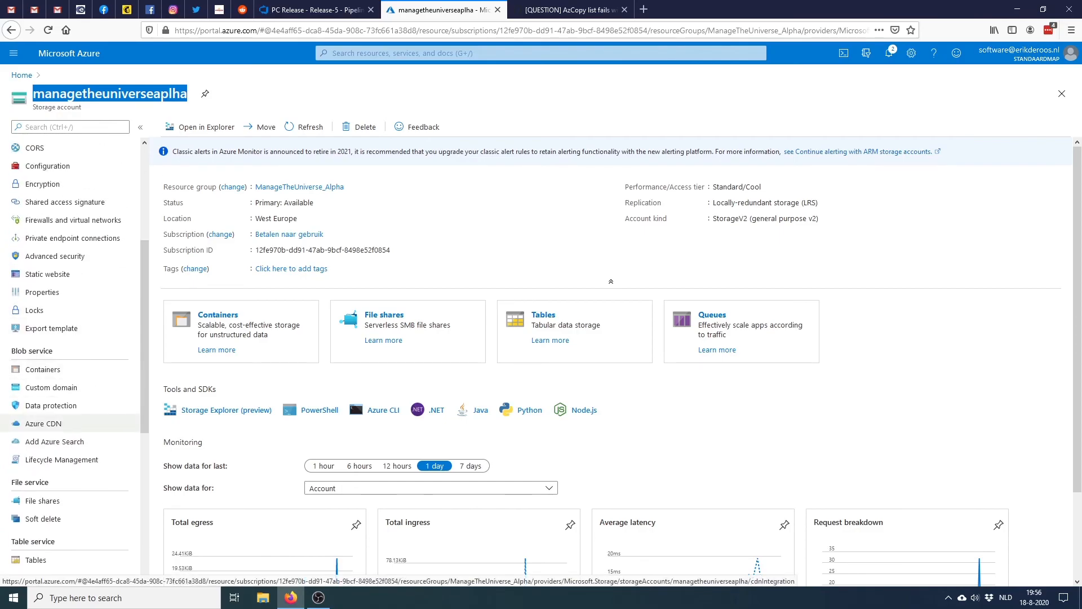
left_click(51, 387)
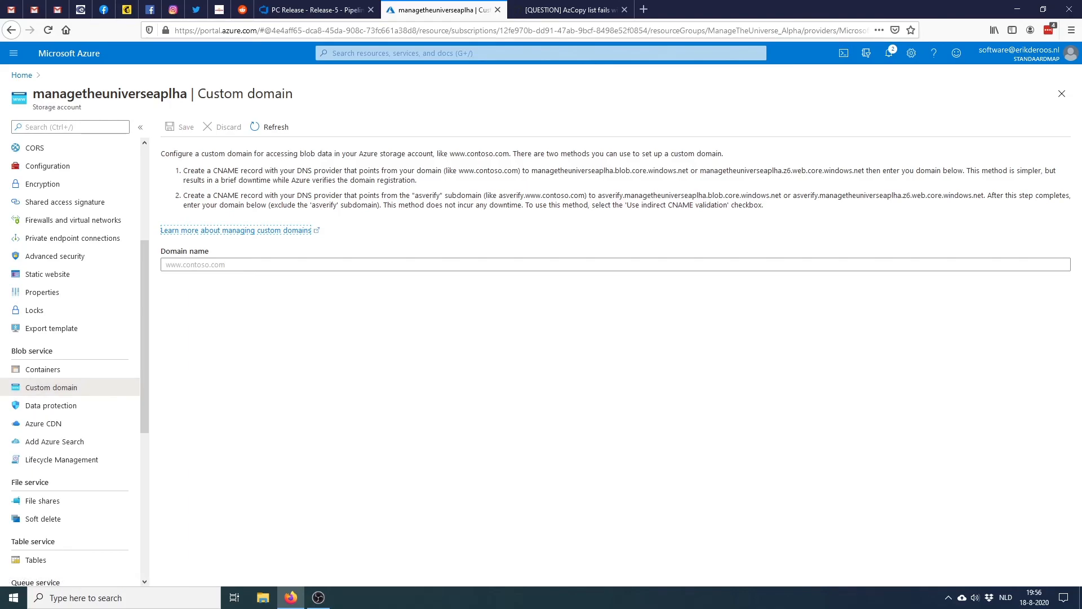
left_click_drag(531, 170, 688, 171)
key("ctrl+c")
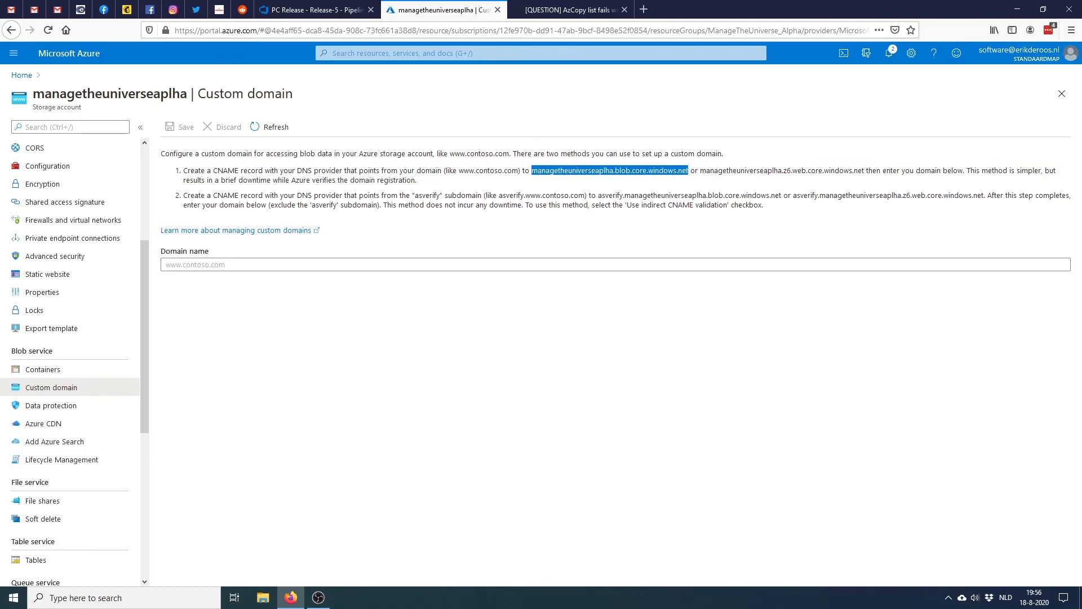
scroll(67, 148, "up", 4)
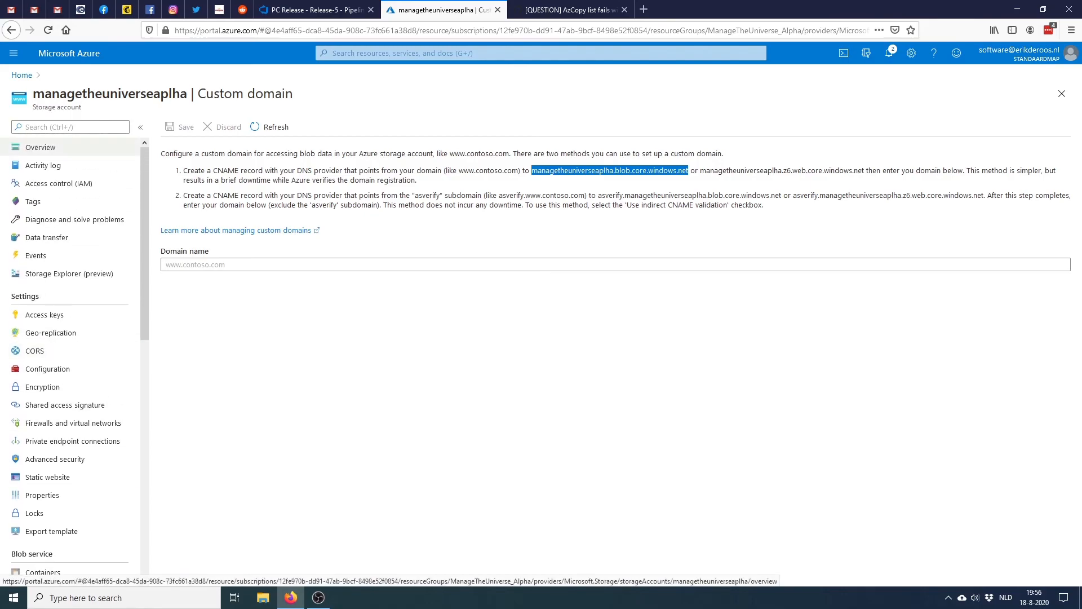
left_click(40, 147)
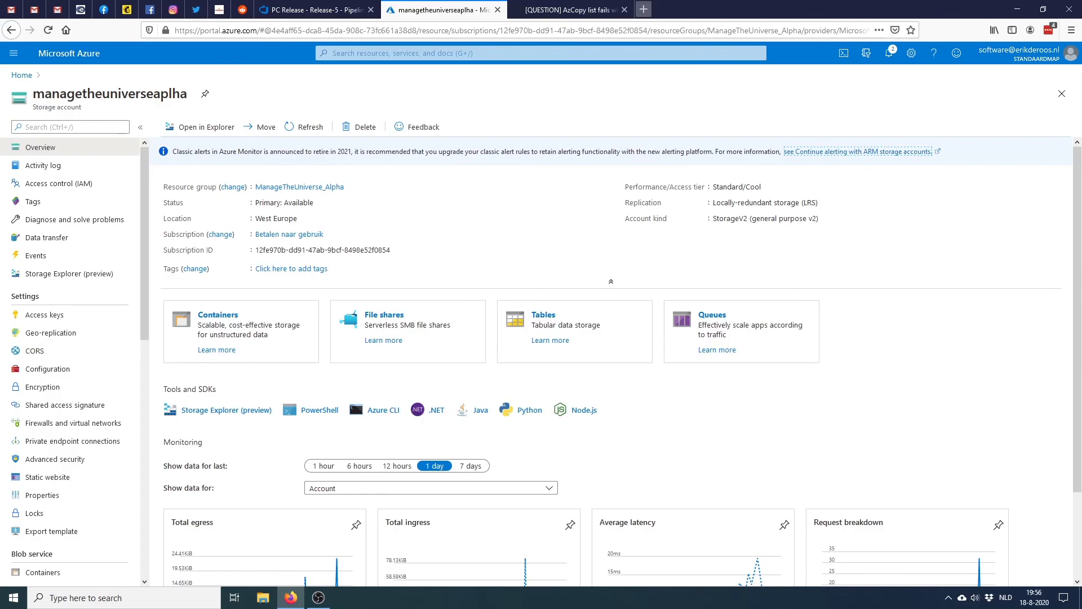
Paste the blob endpoint into a new tab and look up the pcsetup container name
left_click(643, 9)
key("ctrl+v")
type("/")
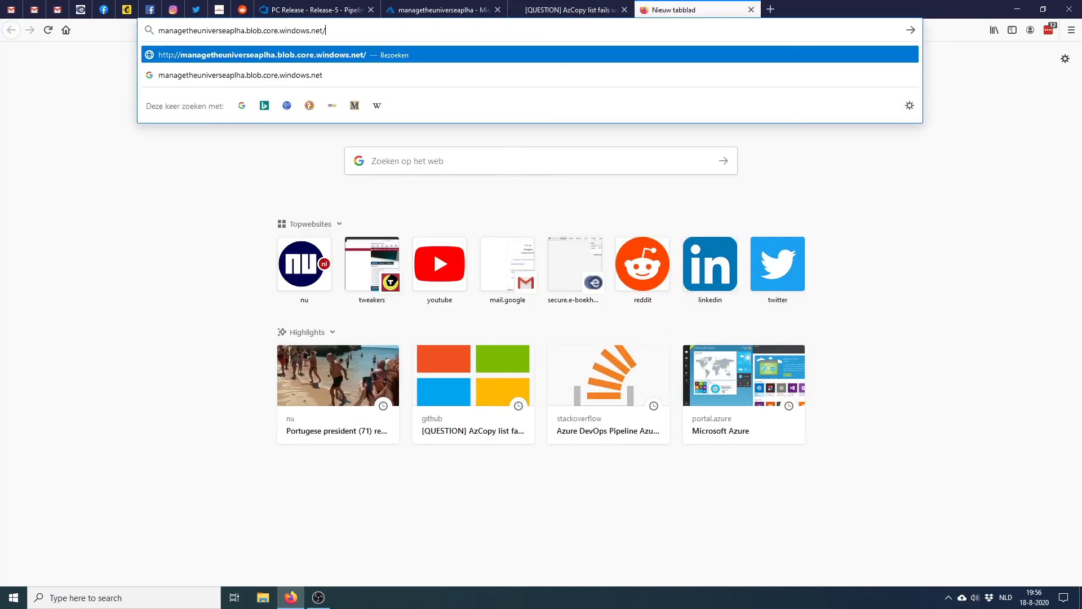
type("pc")
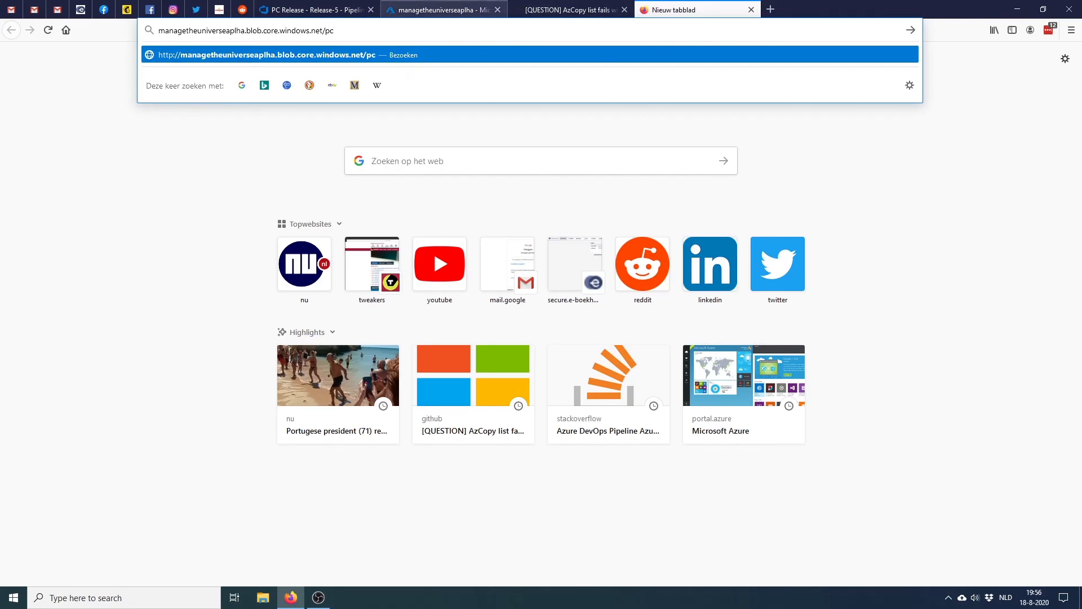
left_click(439, 9)
scroll(47, 311, "down", 2)
left_click(43, 399)
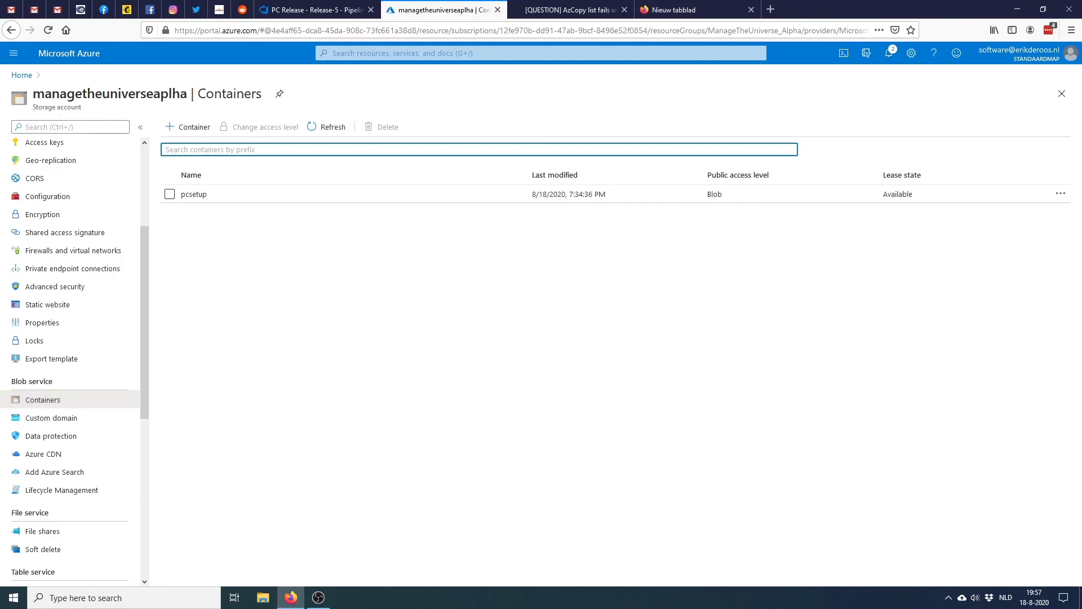
left_click(194, 194)
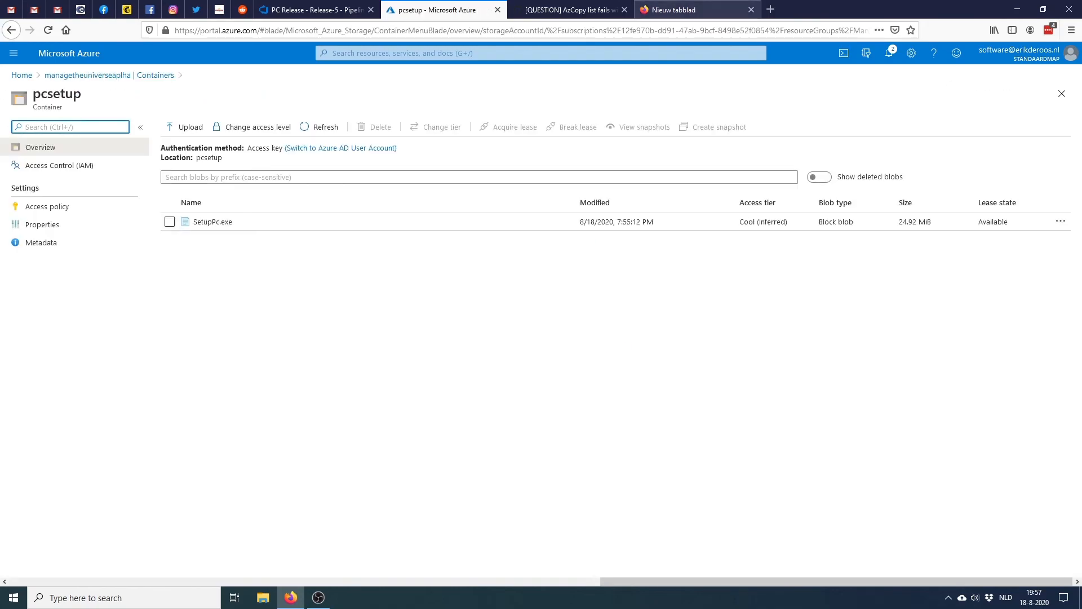
Complete the address with /pcsetup/SetupPc.exe and load the blob URL
left_click(685, 10)
type("etup/")
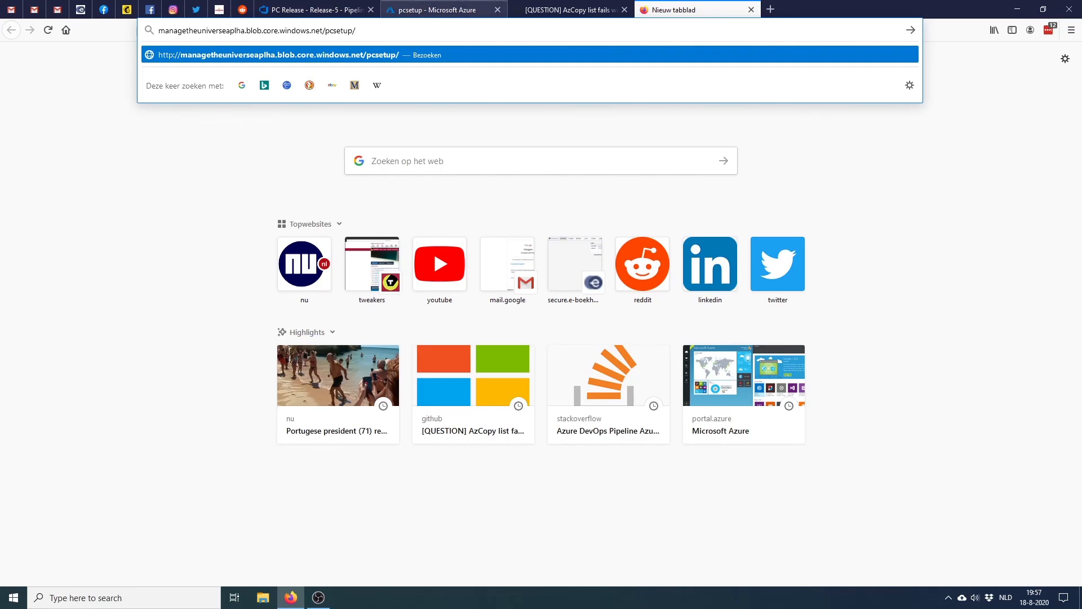
left_click(444, 10)
left_click(685, 9)
type("Setu")
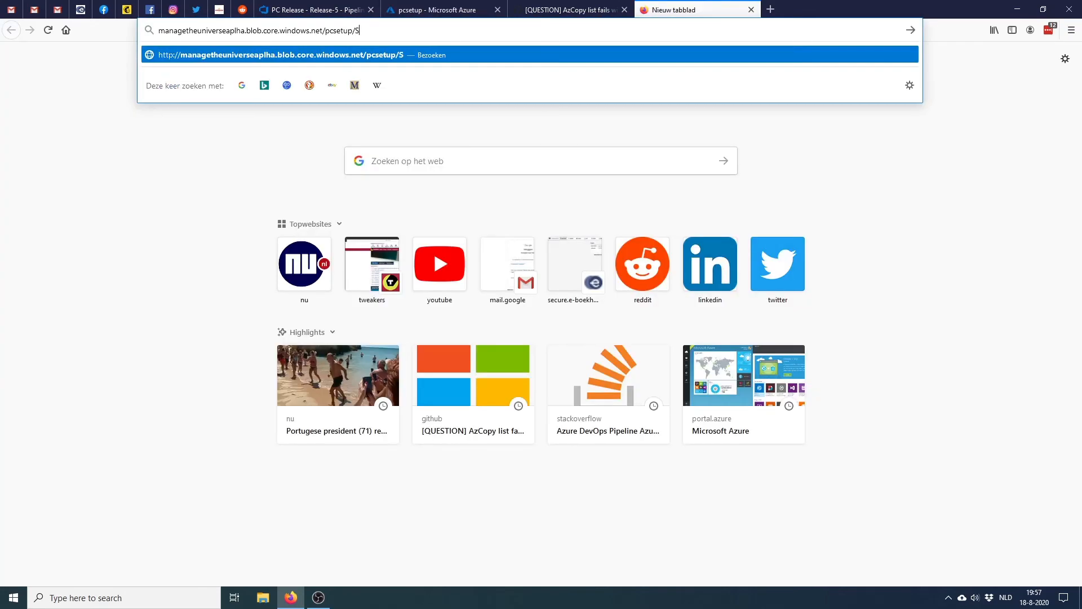
type("pPc.exe")
key("Return")
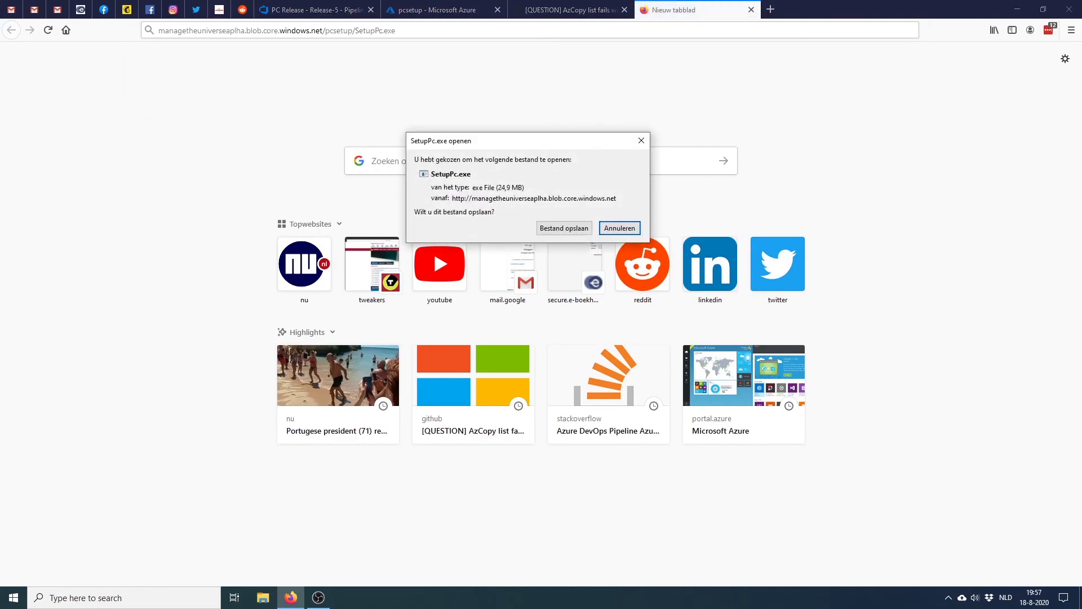
Save the SetupPc.exe download and install ManageTheUniverse from SetupPc(2).exe, allowing the unverified installer
left_click(564, 229)
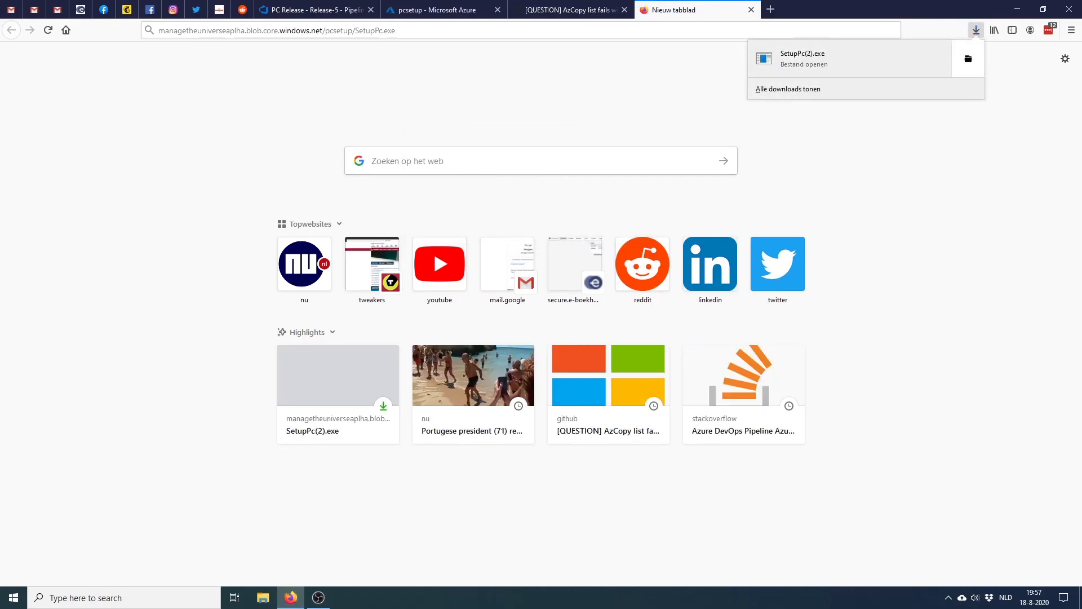
left_click(968, 59)
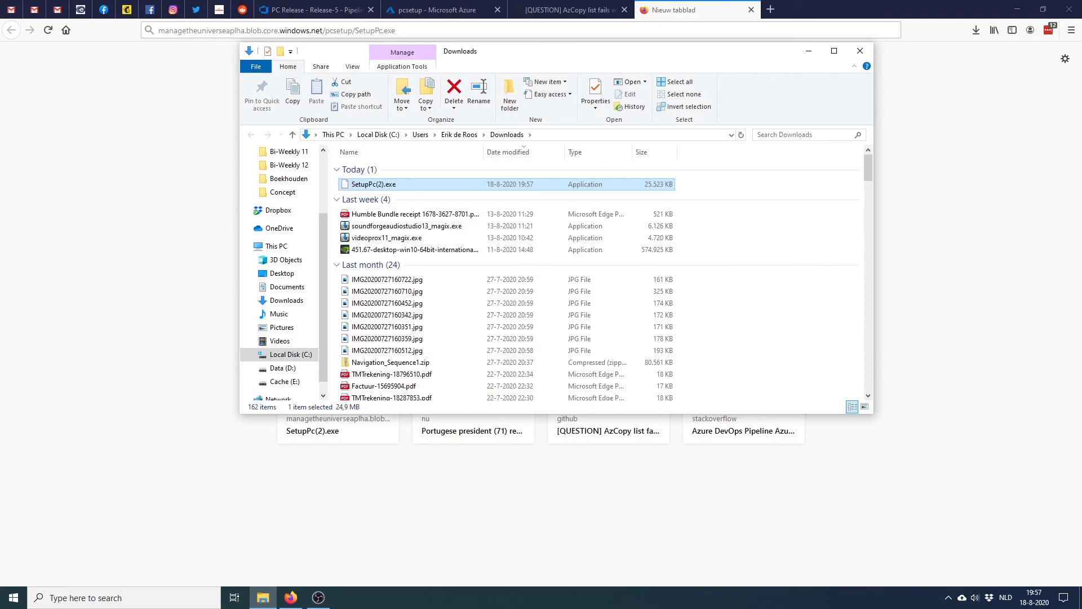
double_click(432, 183)
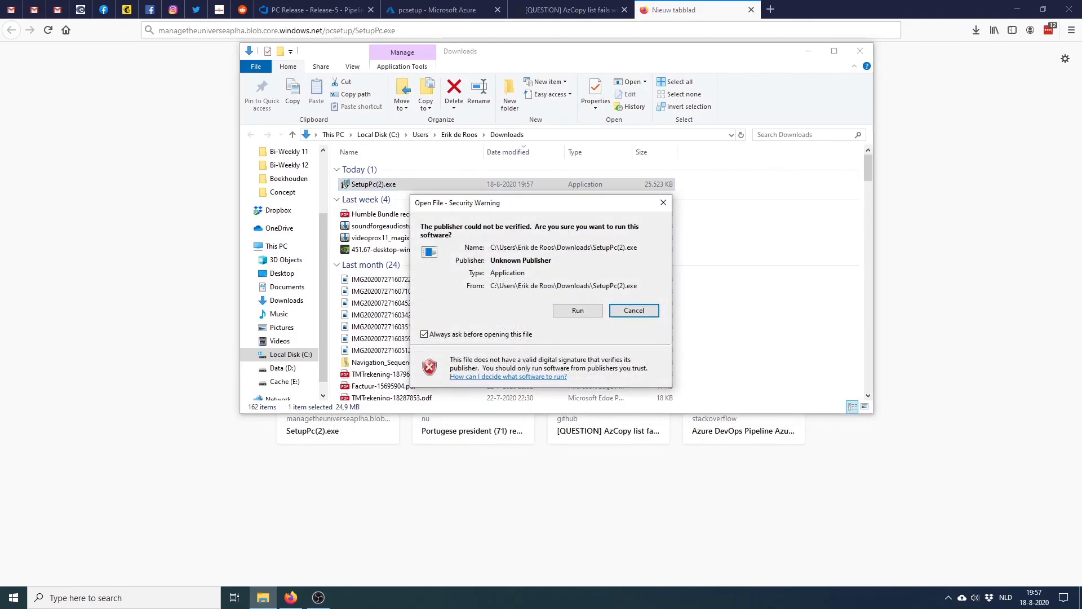
left_click(578, 310)
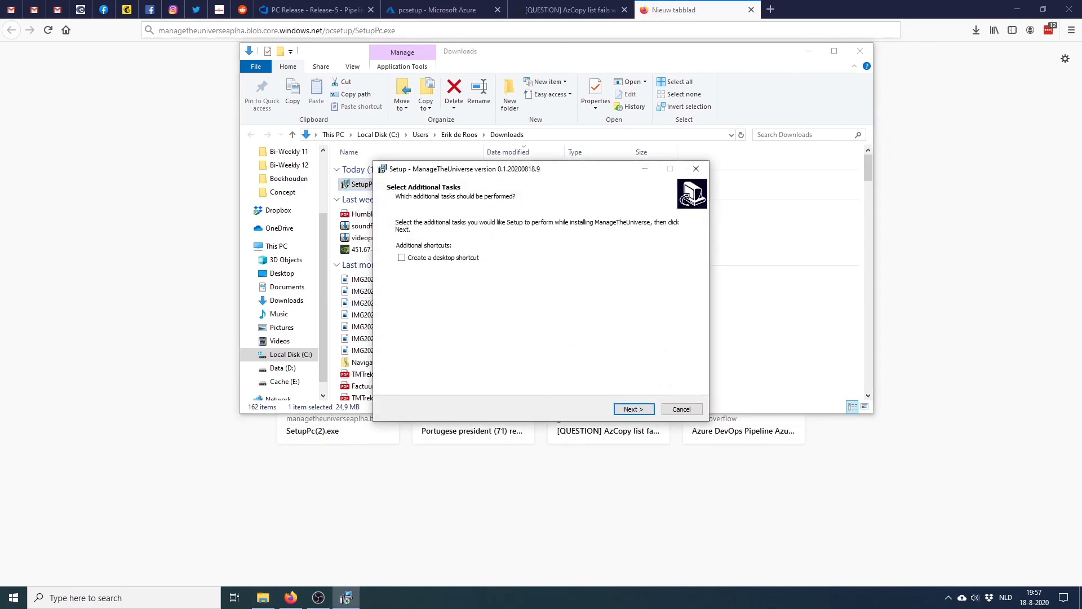
key("Return")
key("Return")
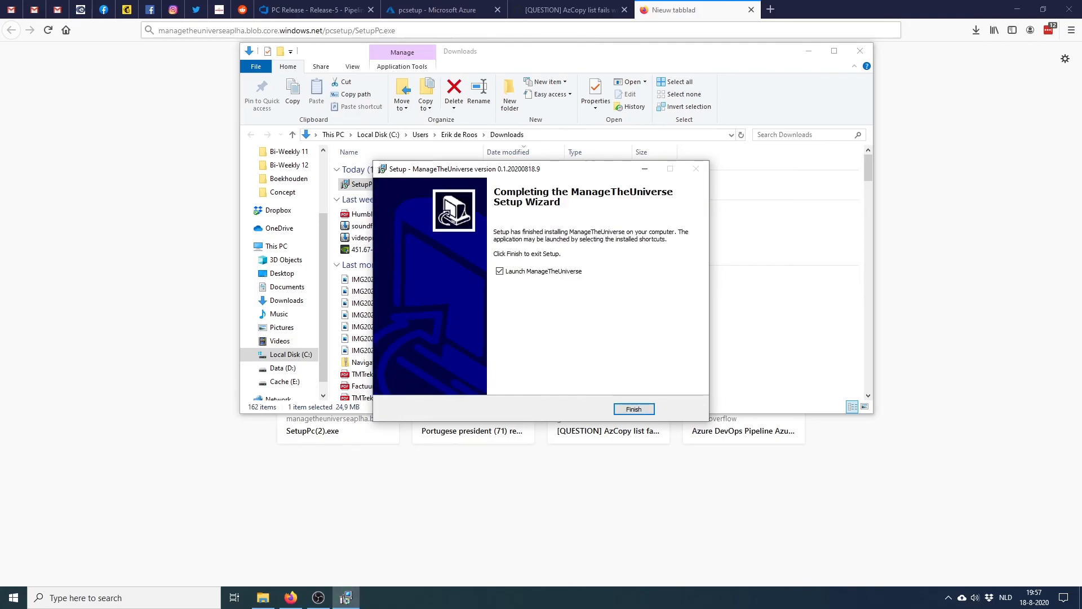
key("Return")
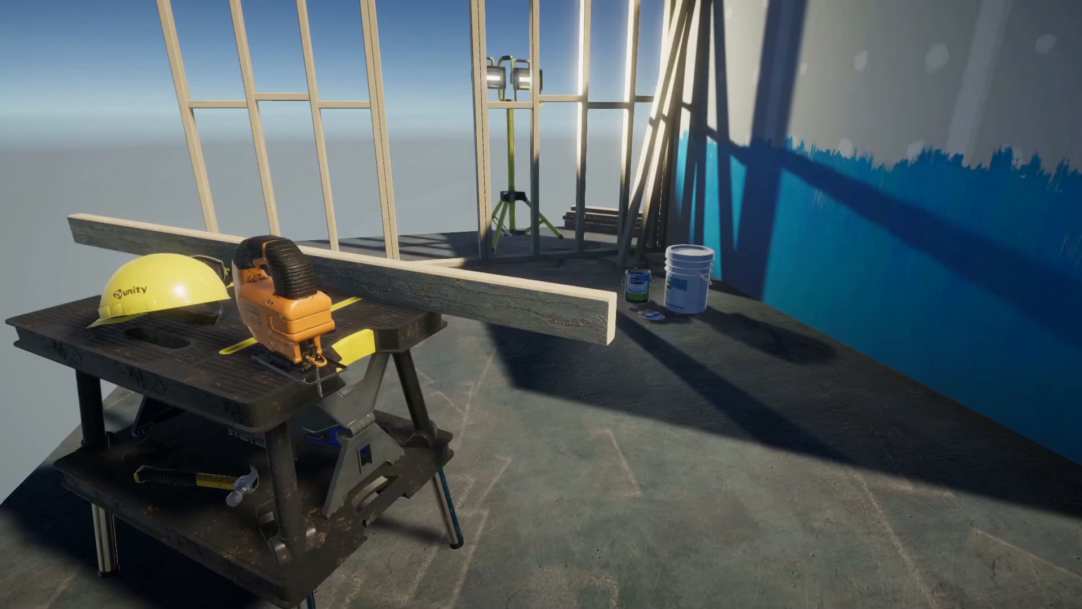
Quit the launched game and close the Downloads window and extra browser tabs
key("alt+F4")
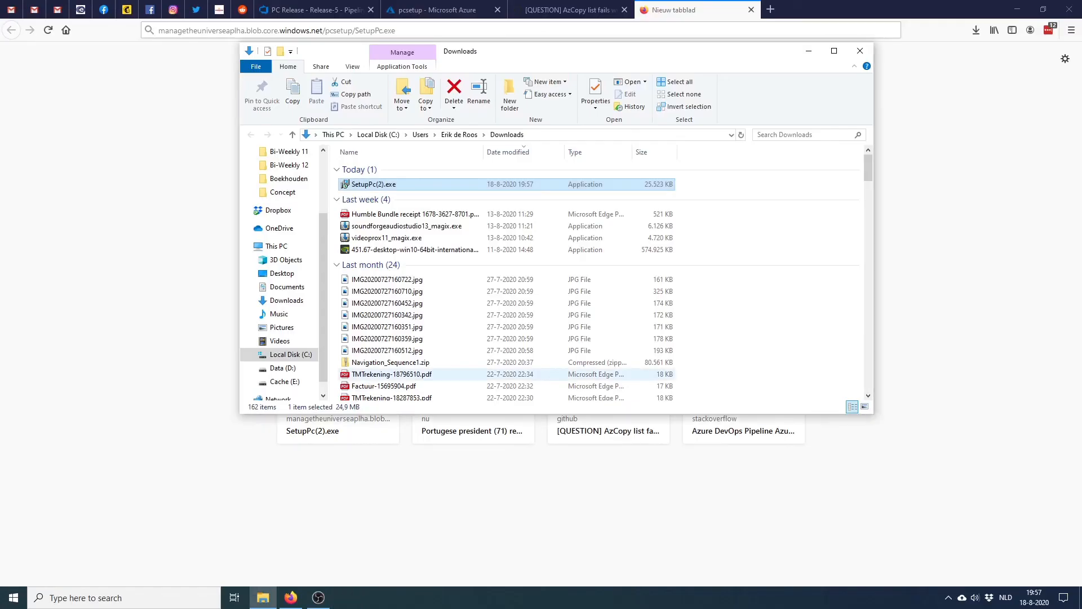
left_click(860, 51)
key("ctrl+w")
key("ctrl+w")
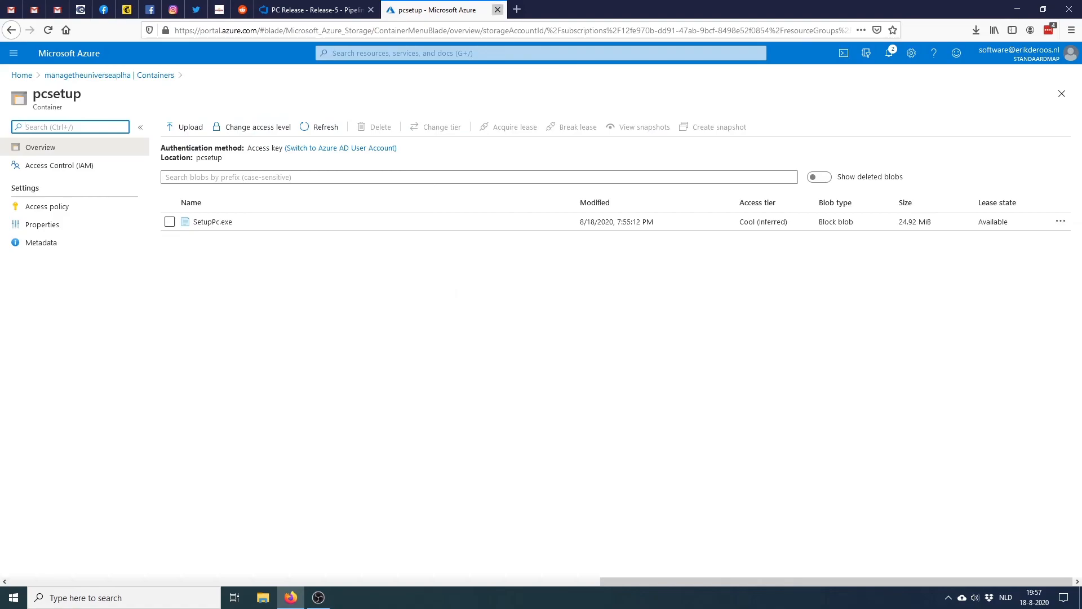
Close the pcsetup container page, check Alpha's succeeded logs, and open Recent pipelines
left_click(498, 10)
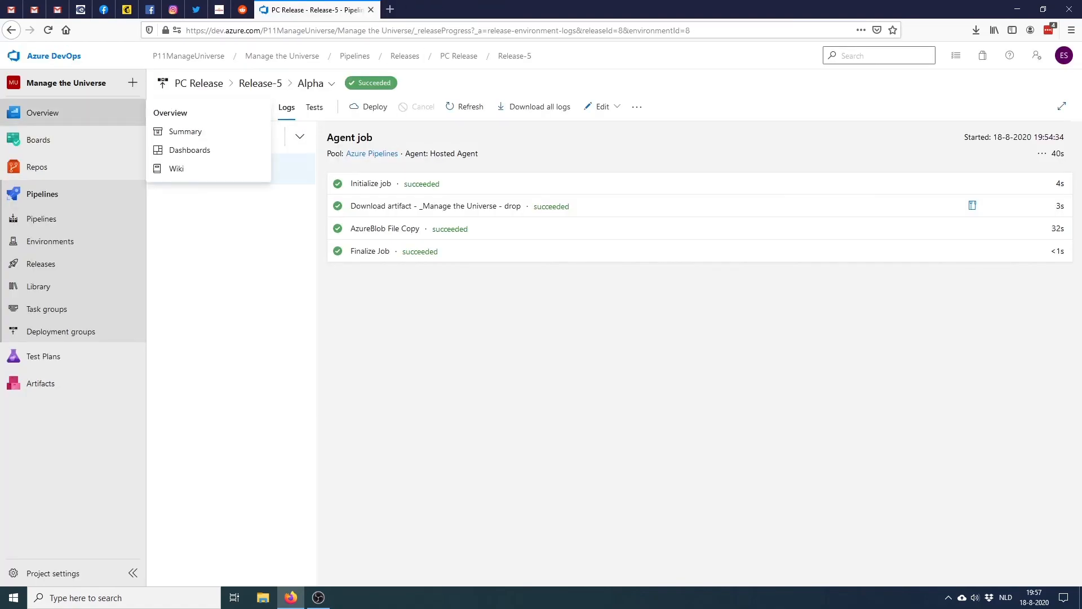
mouse_move(43, 113)
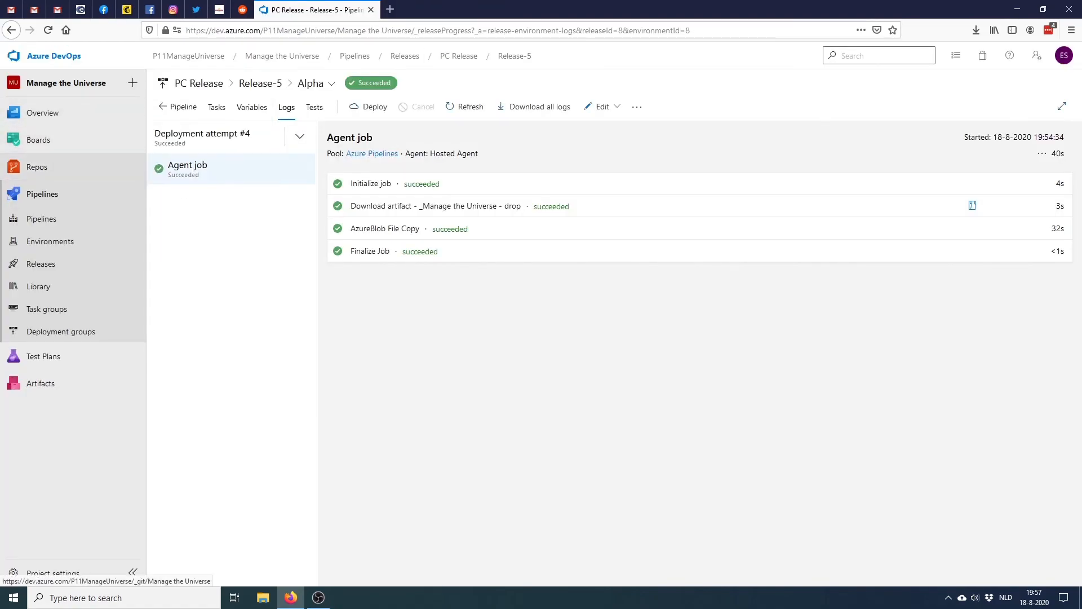
left_click(42, 219)
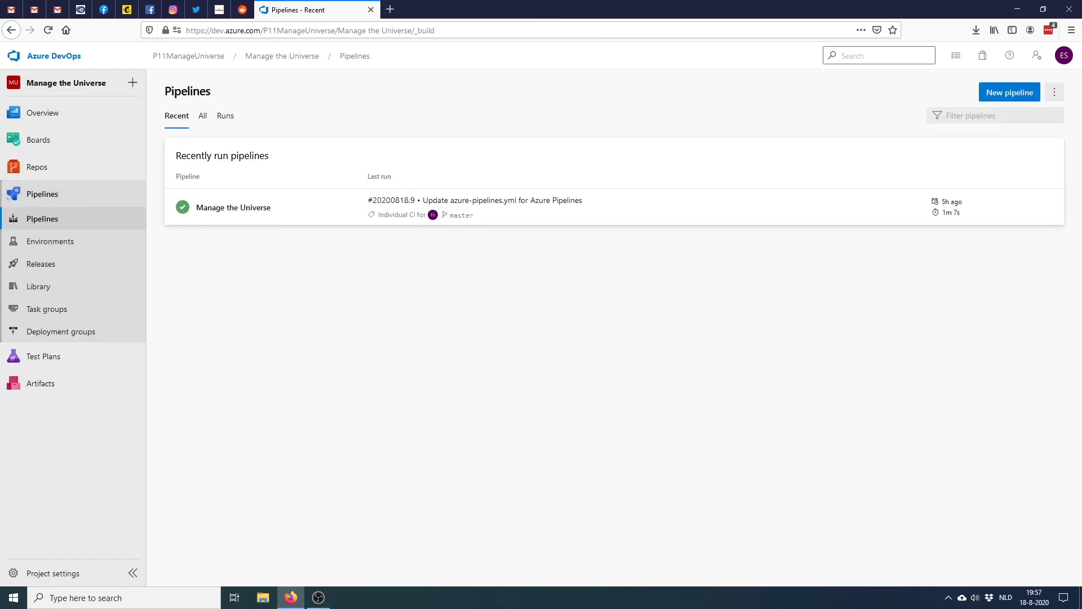